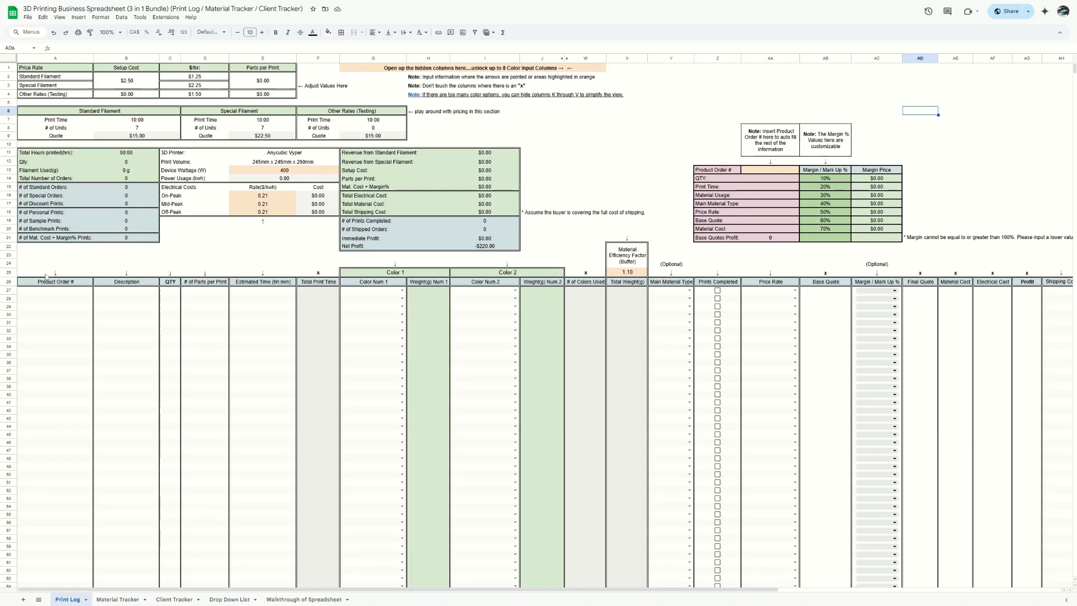
- Start the first print log row with its product order number and the description "Insert Name Here #1"
{"action": "left_click", "coordinate": [72, 291]}
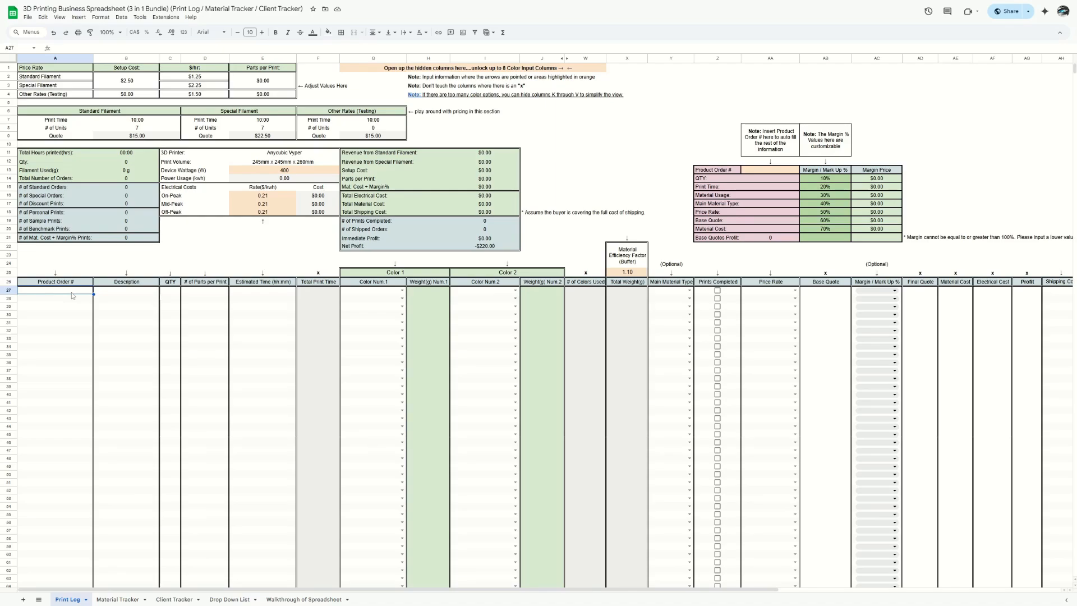
{"action": "type", "text": "1"}
{"action": "key", "text": "Tab"}
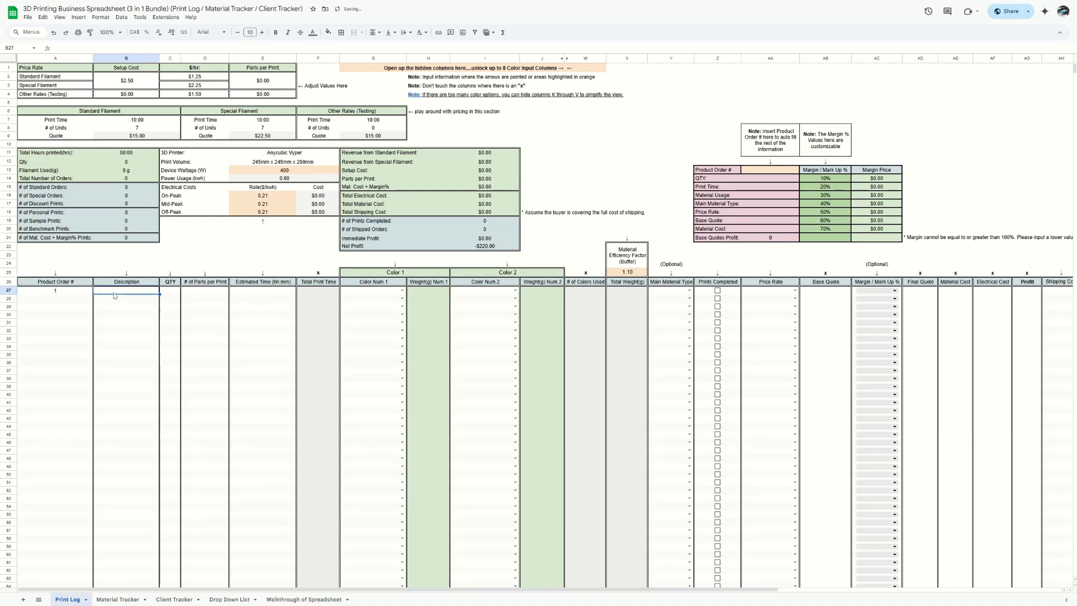
{"action": "double_click", "coordinate": [114, 295]}
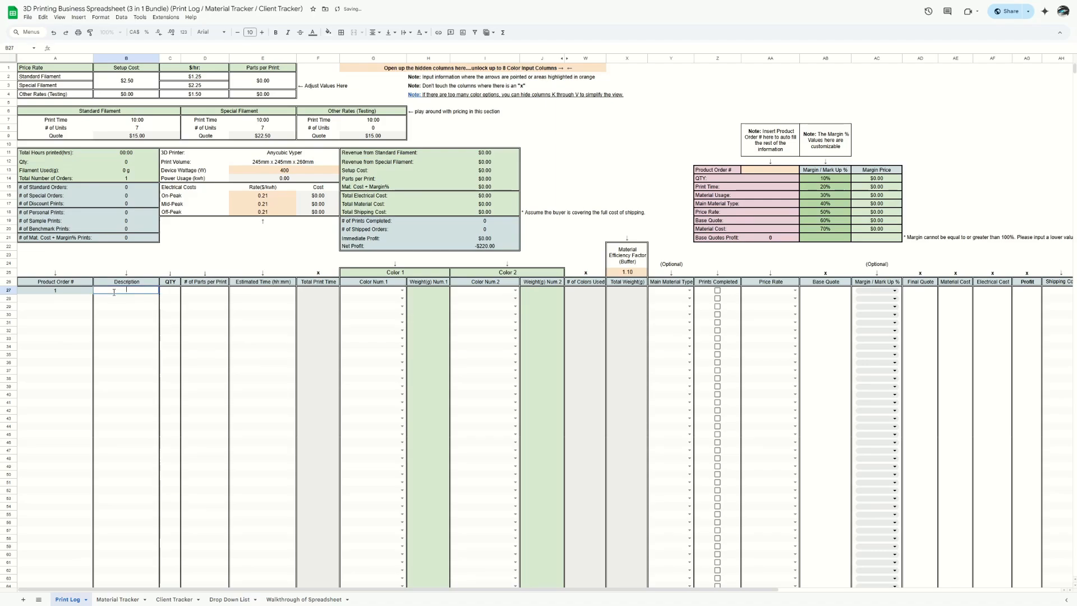
{"action": "type", "text": "Insert Name Here #1"}
{"action": "left_click", "coordinate": [156, 301]}
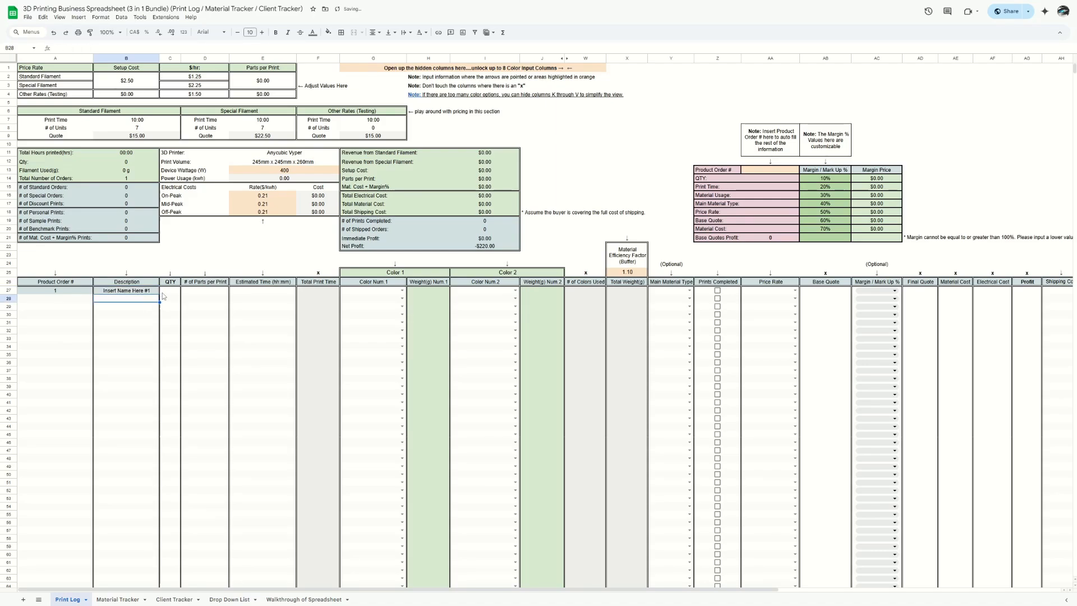
- Enter a quantity of 1 and 1 part per print for the first order
{"action": "left_click", "coordinate": [162, 293]}
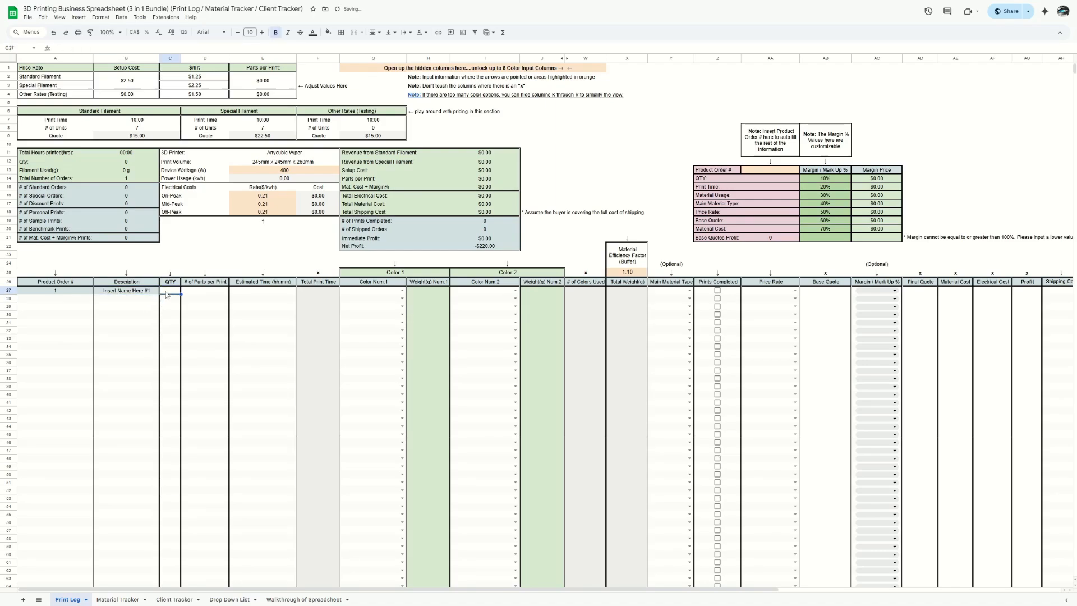
{"action": "type", "text": "1"}
{"action": "left_click", "coordinate": [198, 291]}
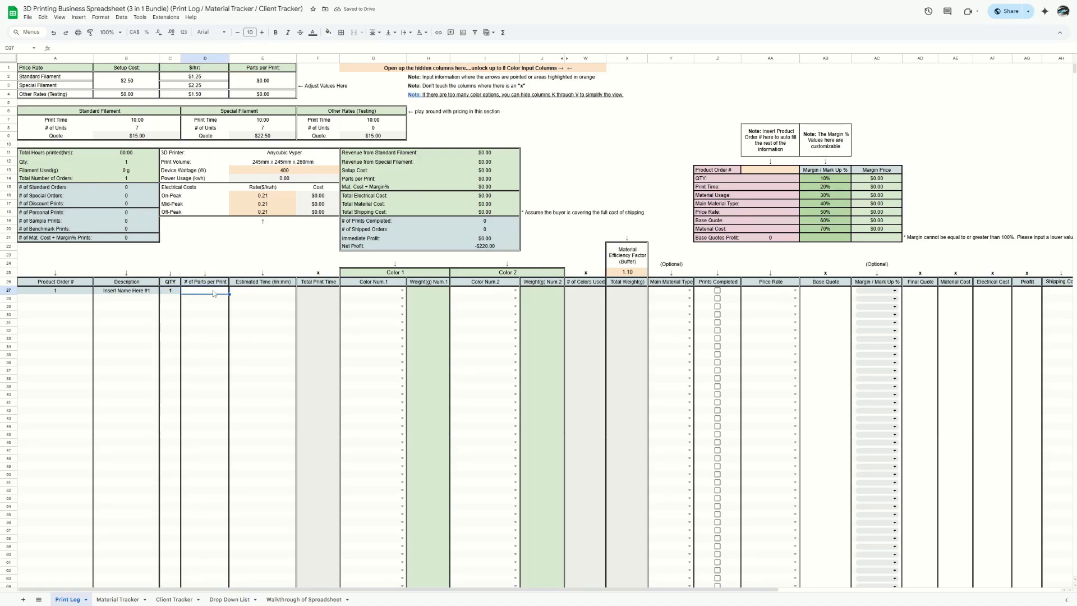
{"action": "type", "text": "1"}
- Set the first order's estimated print time to 1:00
{"action": "left_click", "coordinate": [242, 291]}
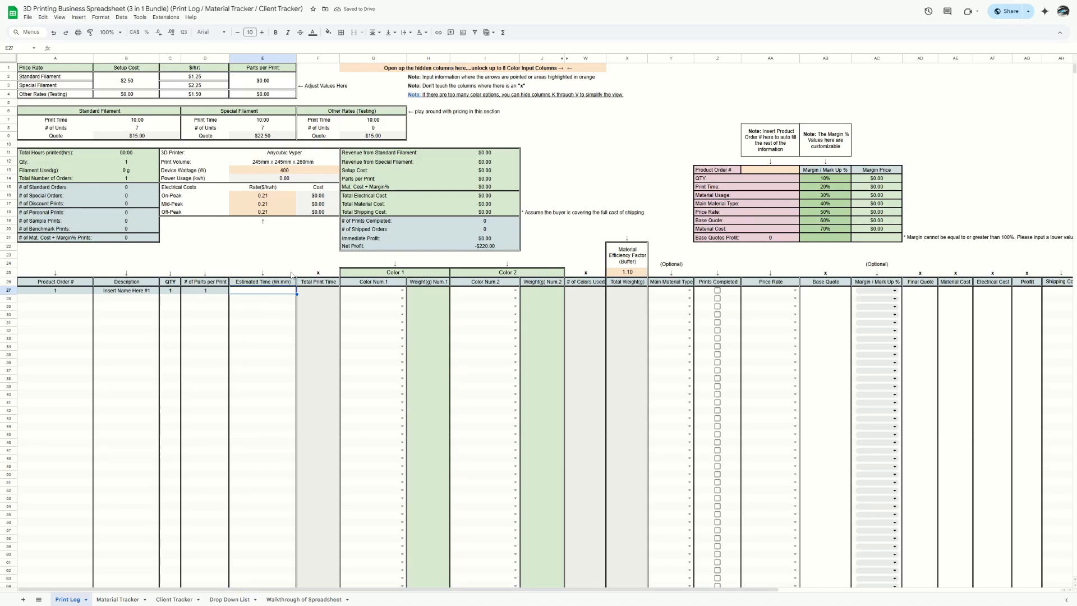
{"action": "type", "text": "1"}
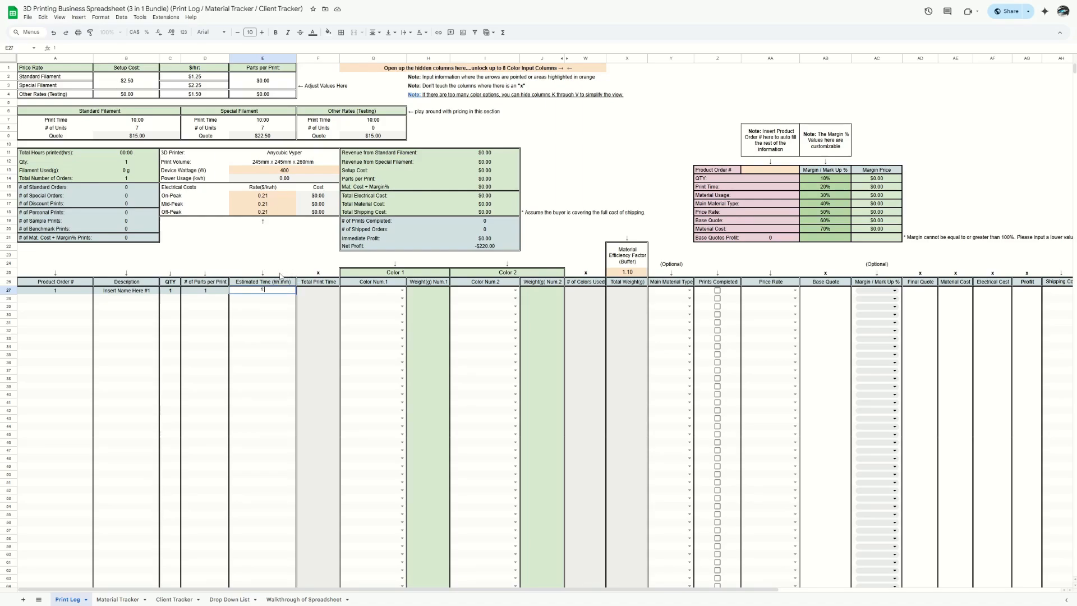
{"action": "type", "text": ":00"}
{"action": "key", "text": "Return"}
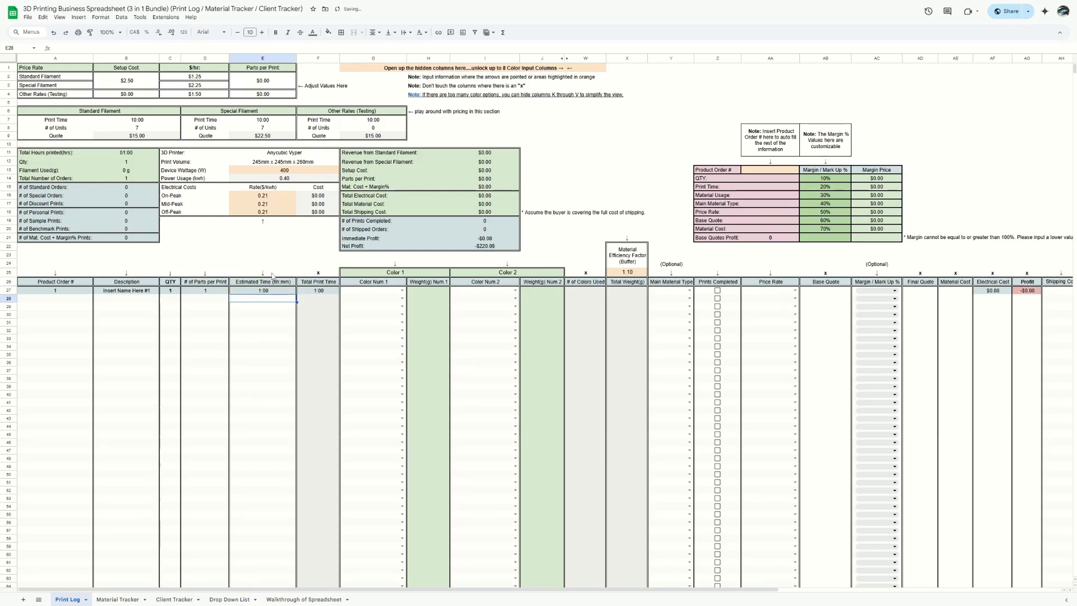
- Try quantities of 2 and 3 on the first order to test its total print time, and restore the quantity to 1
{"action": "left_click", "coordinate": [310, 293]}
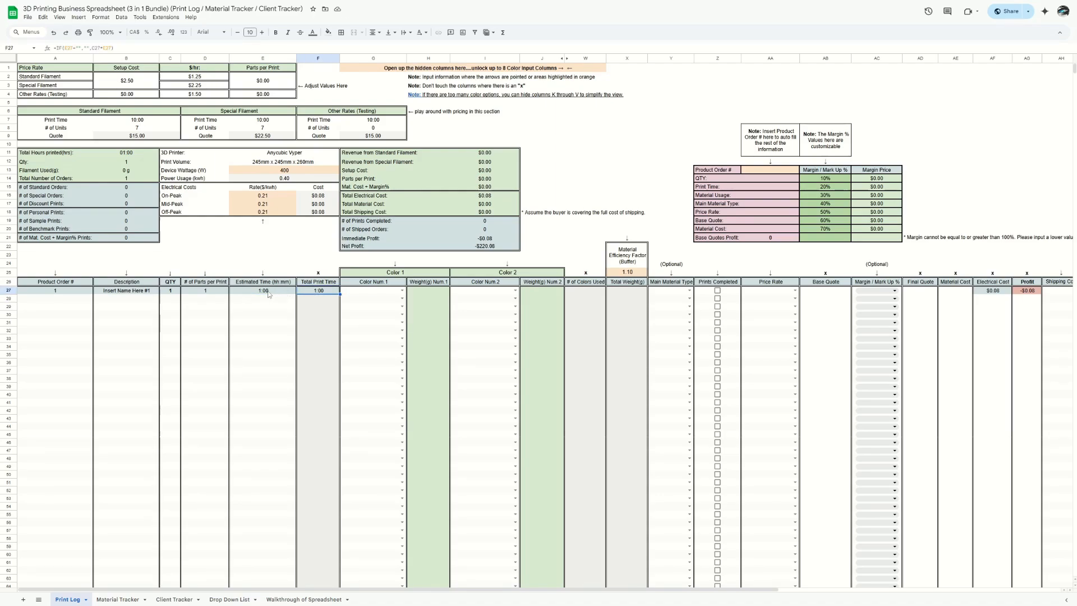
{"action": "left_click", "coordinate": [174, 291]}
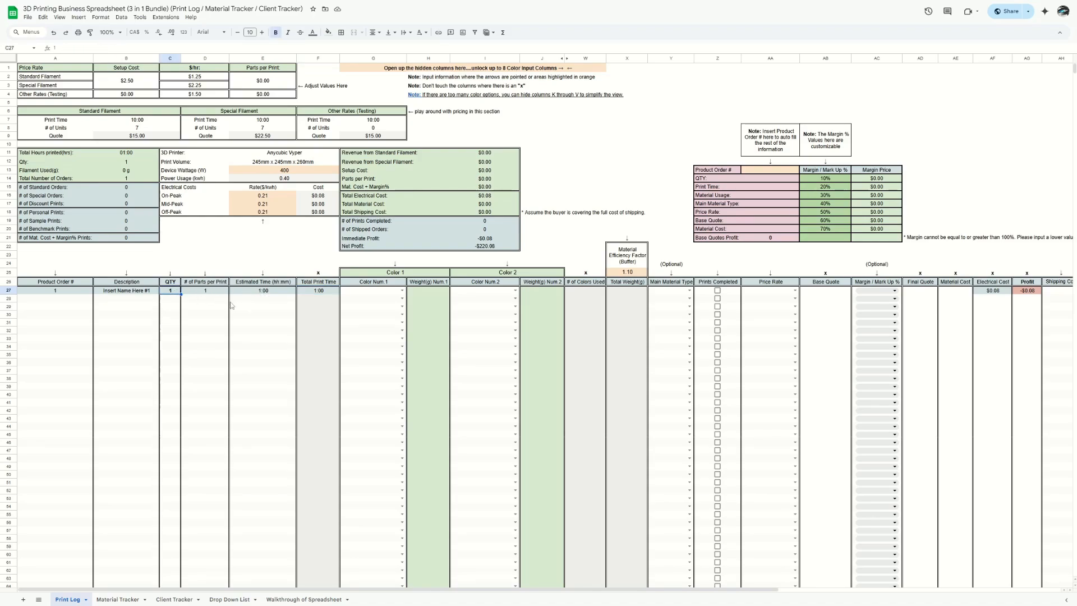
{"action": "type", "text": "2"}
{"action": "key", "text": "Return"}
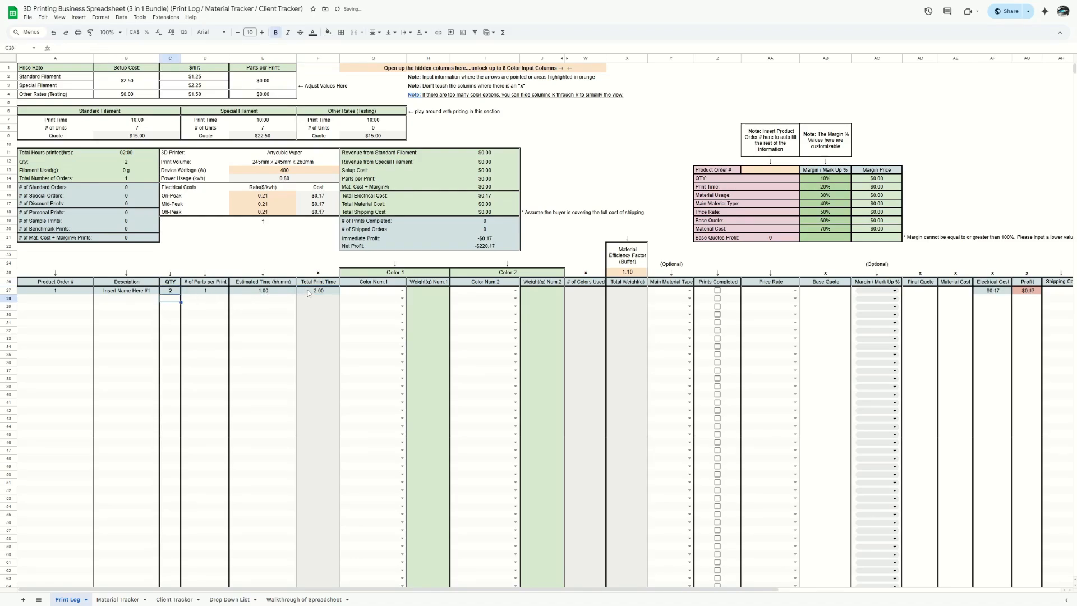
{"action": "left_click", "coordinate": [168, 291]}
{"action": "type", "text": "3"}
{"action": "key", "text": "Return"}
{"action": "left_click", "coordinate": [173, 293]}
{"action": "key", "text": "Delete"}
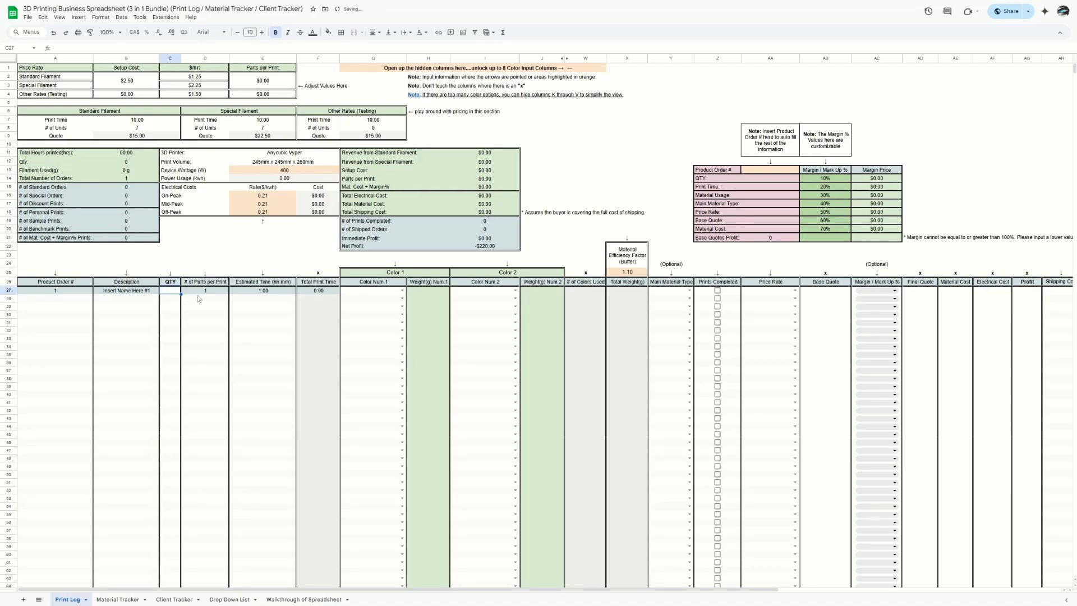
{"action": "type", "text": "1"}
{"action": "key", "text": "Return"}
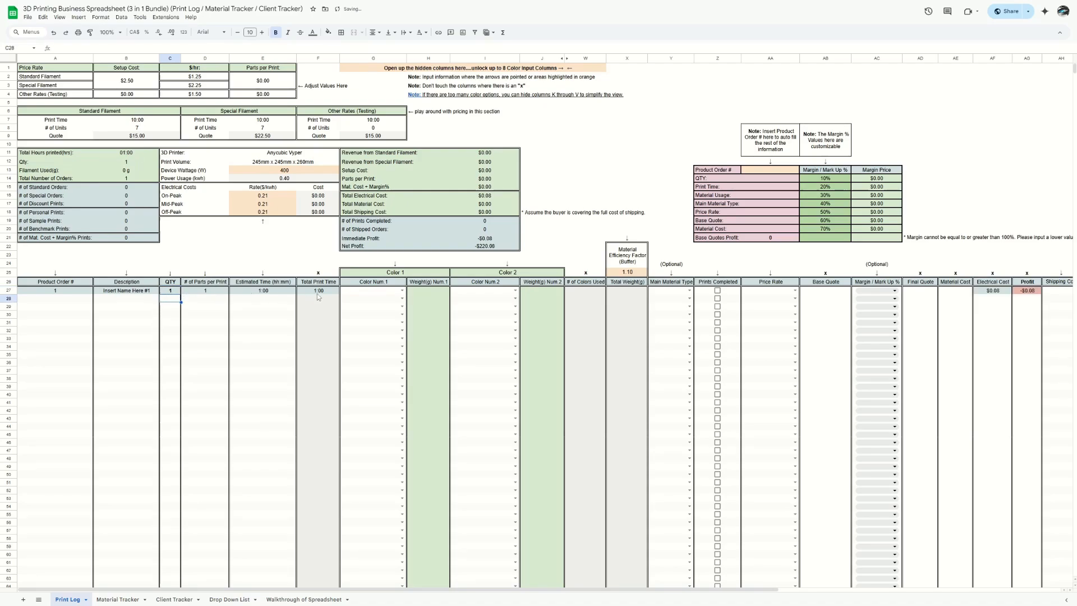
{"action": "left_click", "coordinate": [402, 290]}
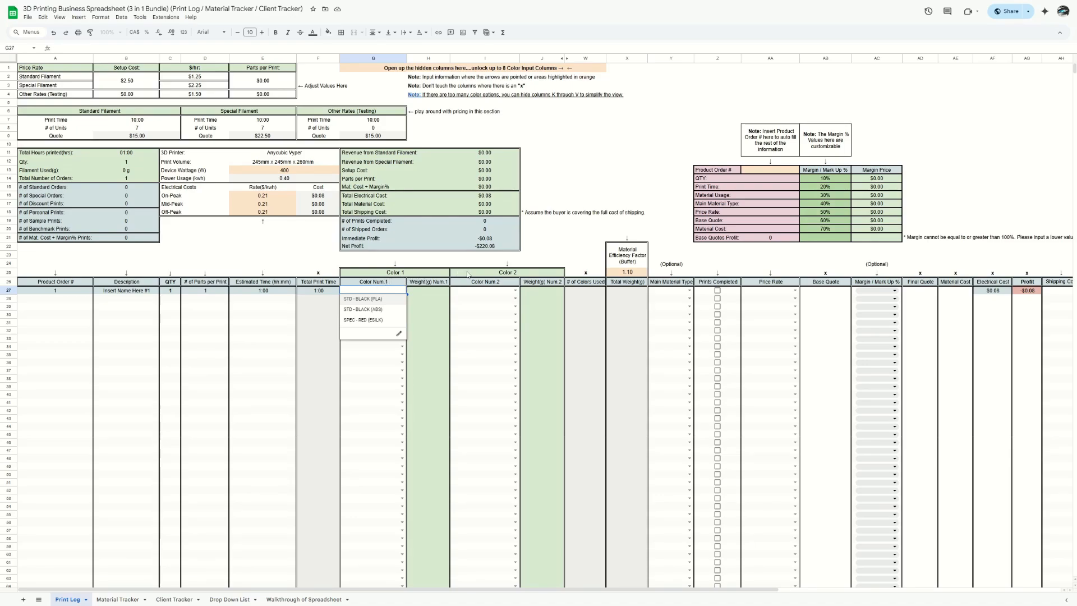
{"action": "key", "text": "Tab"}
{"action": "key", "text": "Tab"}
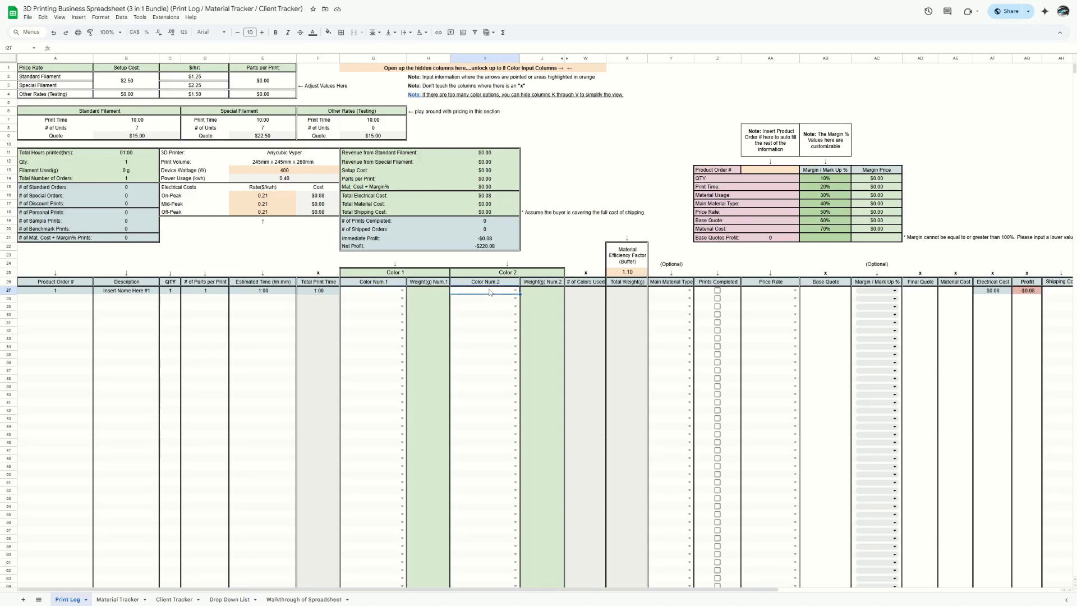
{"action": "left_click_drag", "start_coordinate": [402, 275], "coordinate": [514, 295]}
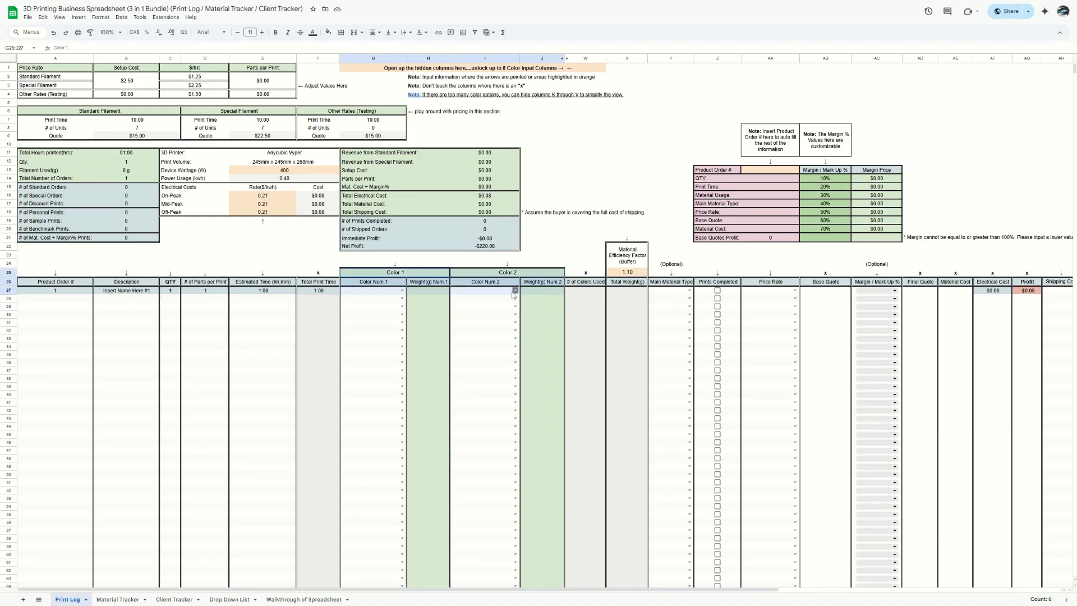
{"action": "left_click", "coordinate": [486, 308]}
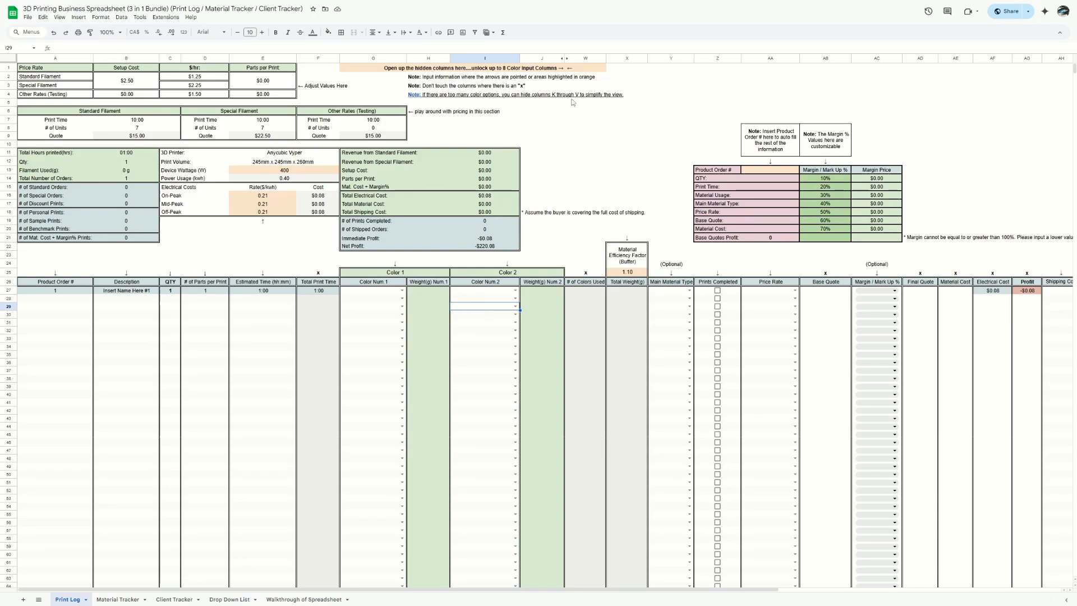
- Unhide columns K through V to reveal the inputs for colors 3 to 8
{"action": "left_click", "coordinate": [565, 59]}
{"action": "scroll", "coordinate": [559, 193], "scroll_direction": "right", "scroll_amount": 5}
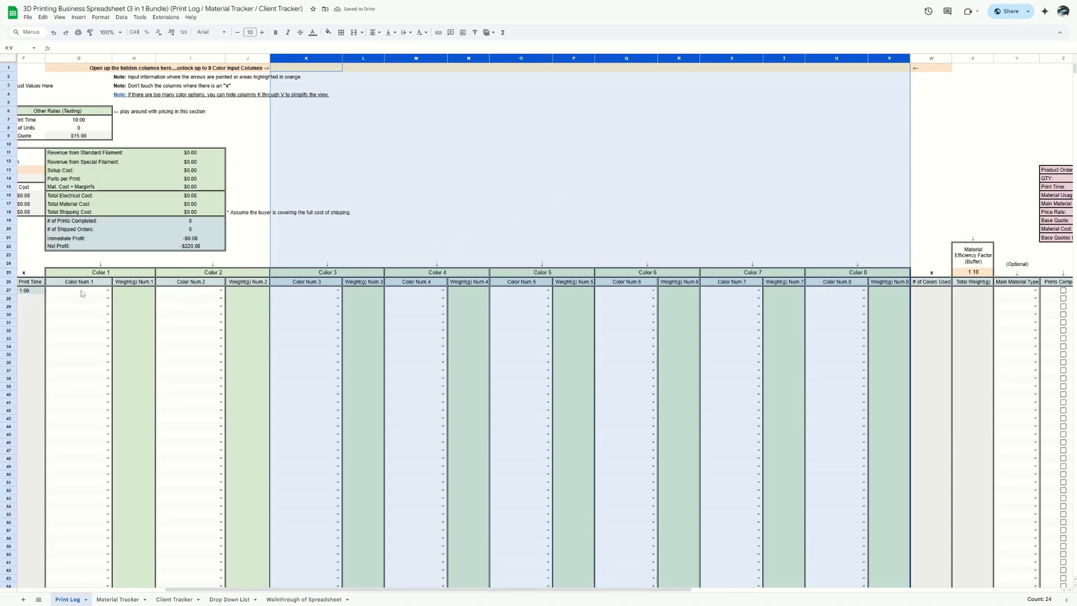
{"action": "scroll", "coordinate": [192, 287], "scroll_direction": "left", "scroll_amount": 1}
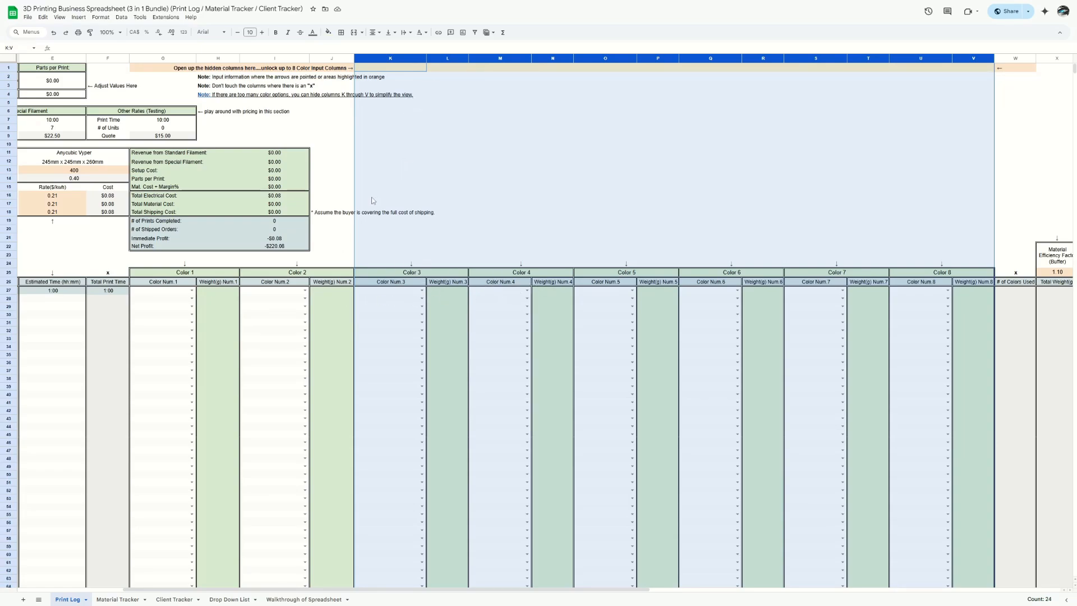
- Hide columns K through V so only the color 1 and color 2 inputs are shown
{"action": "right_click", "coordinate": [368, 59]}
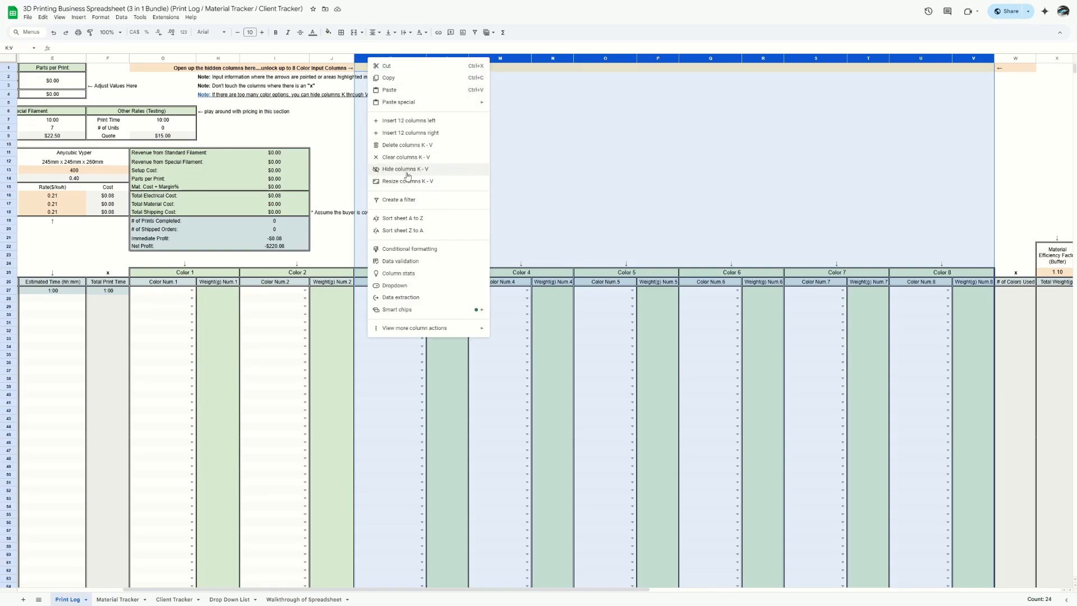
{"action": "left_click", "coordinate": [493, 162]}
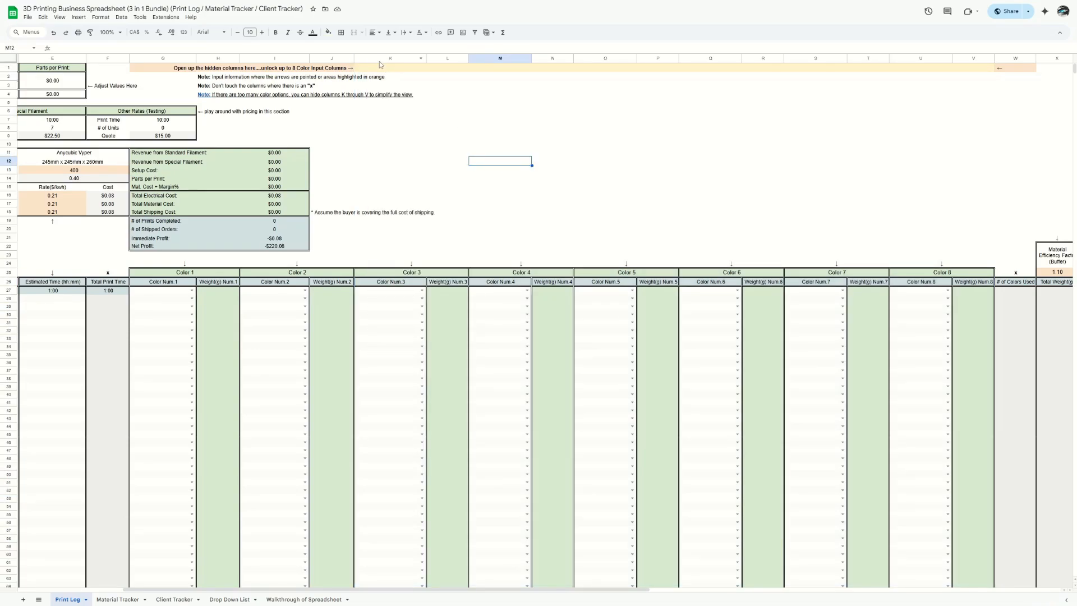
{"action": "left_click_drag", "start_coordinate": [381, 59], "coordinate": [974, 58]}
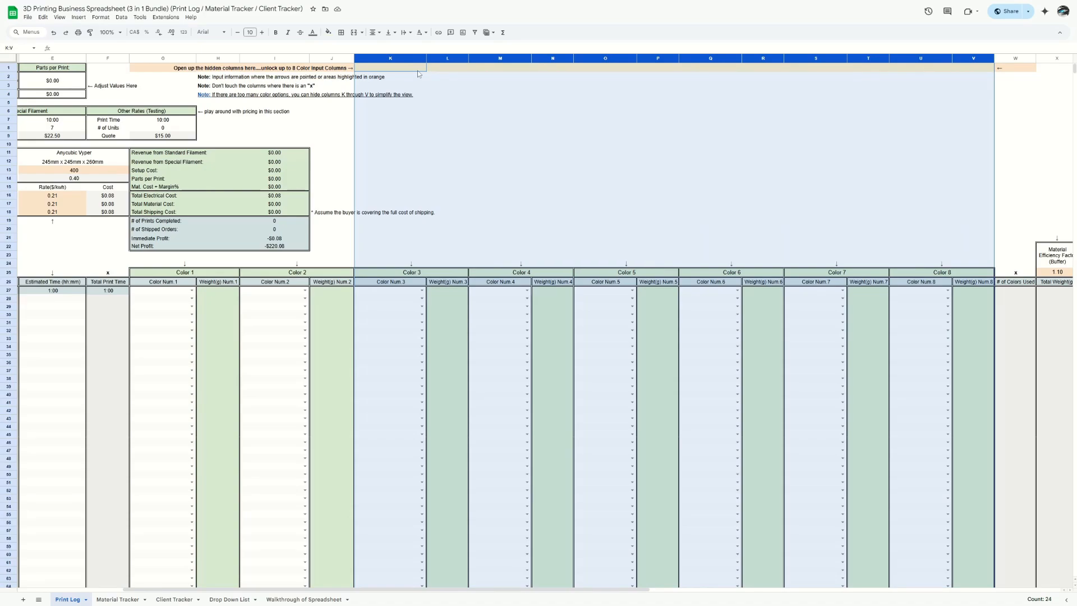
{"action": "right_click", "coordinate": [449, 60]}
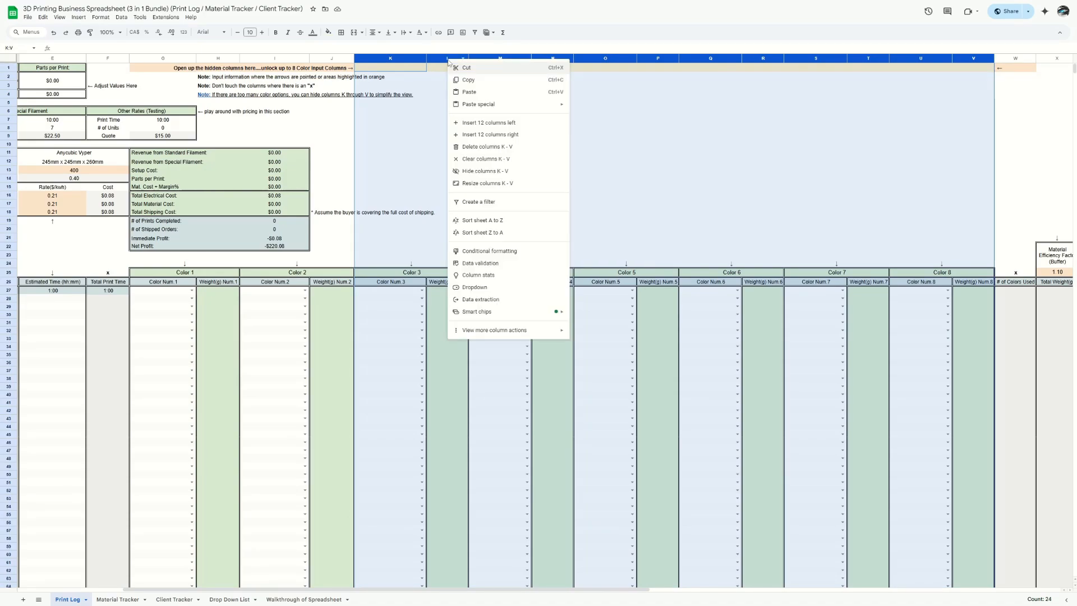
{"action": "left_click", "coordinate": [474, 171]}
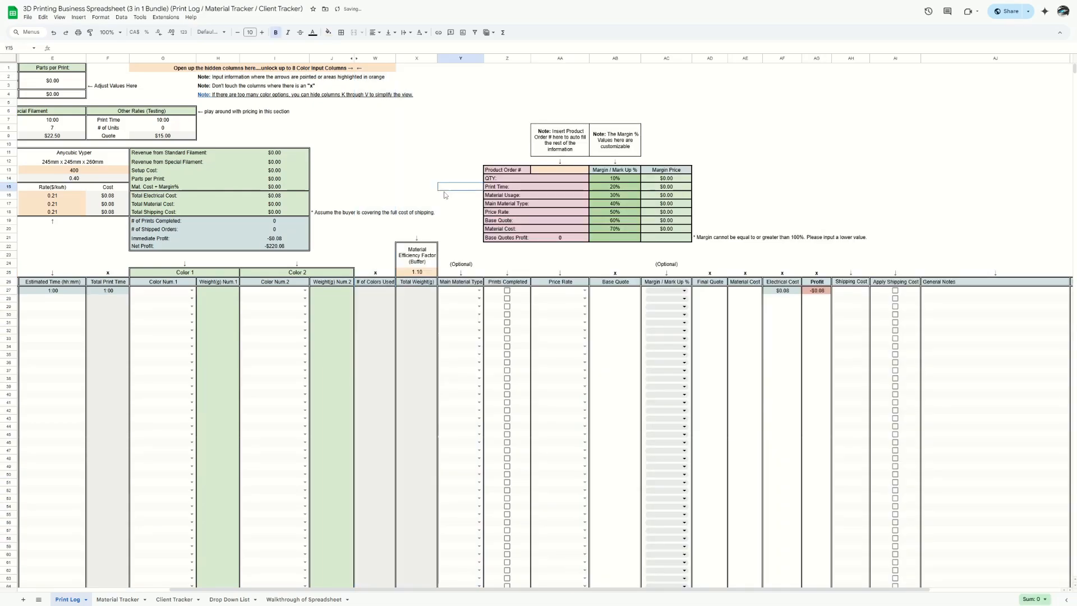
- Set the first order's color 1 to STD - BLACK (PLA) with a weight of 1000 g
{"action": "scroll", "coordinate": [422, 204], "scroll_direction": "left", "scroll_amount": 3}
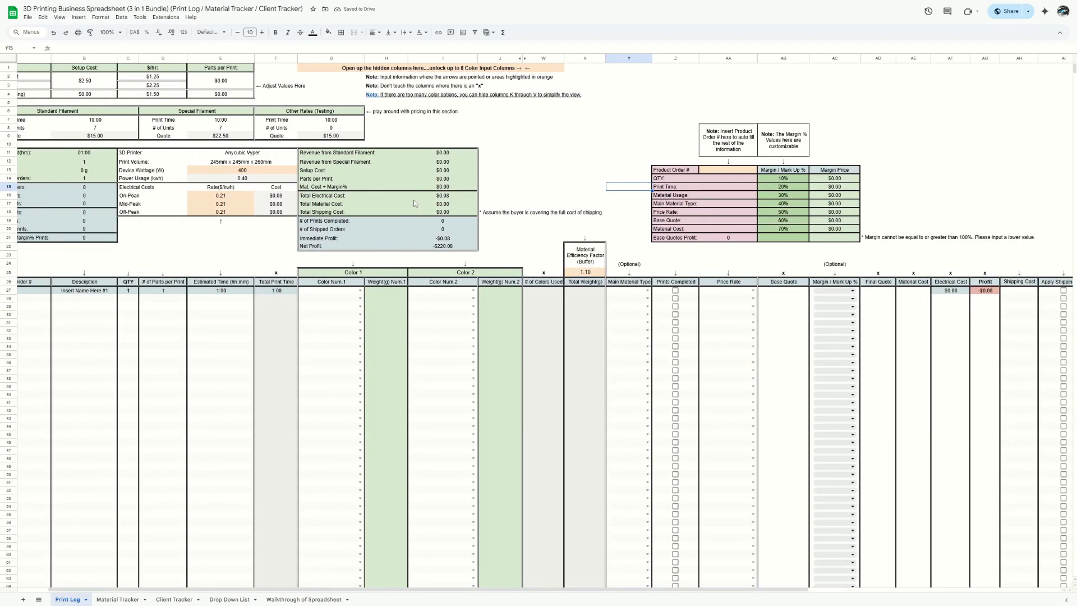
{"action": "left_click", "coordinate": [360, 291]}
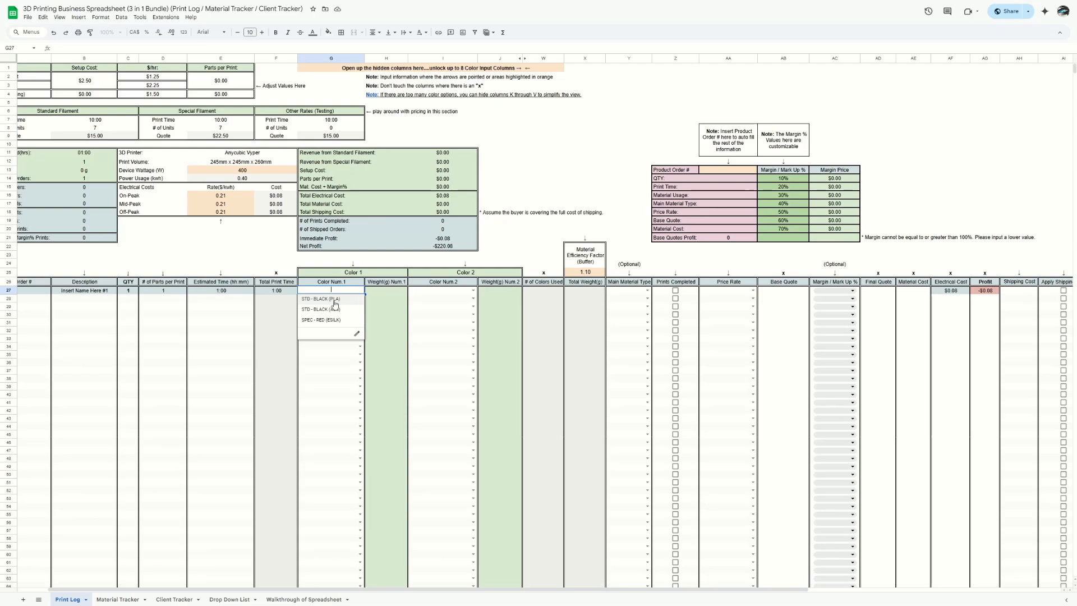
{"action": "left_click", "coordinate": [348, 299]}
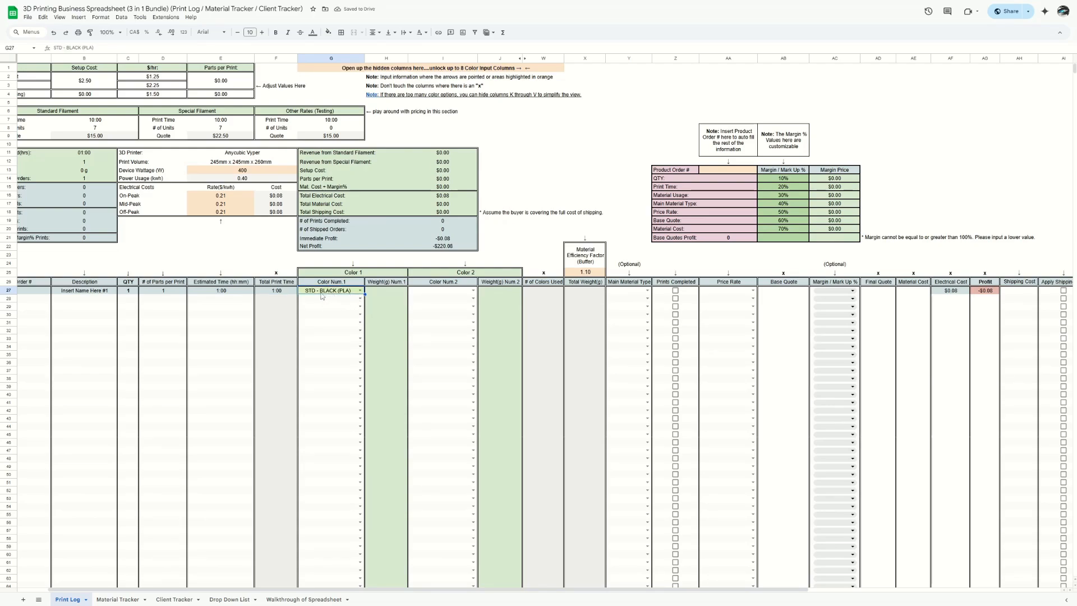
{"action": "left_click", "coordinate": [383, 292]}
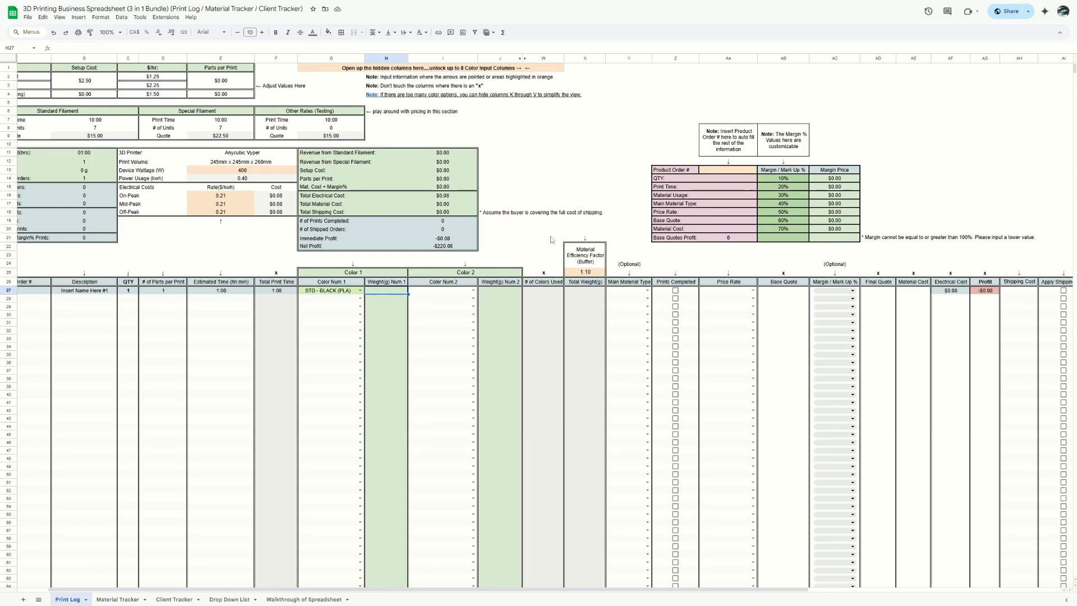
{"action": "type", "text": "1000"}
{"action": "key", "text": "Return"}
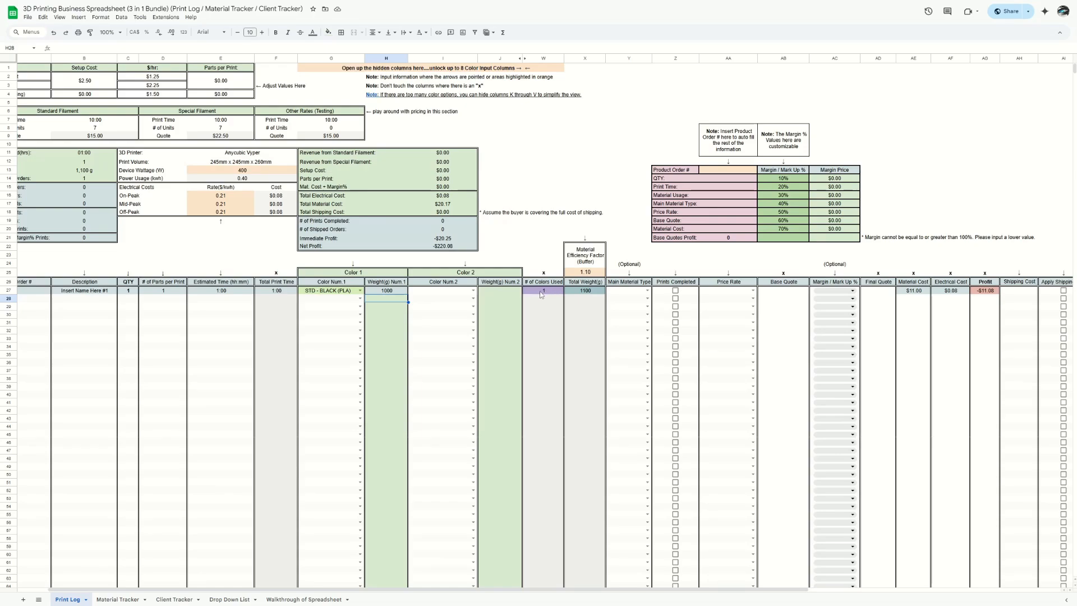
- Set the first order's color 2 to SPEC - RED (ESILK) with a weight of 1000 g, and inspect the number of colors used
{"action": "left_click_drag", "start_coordinate": [321, 291], "coordinate": [375, 293]}
{"action": "left_click", "coordinate": [473, 290]}
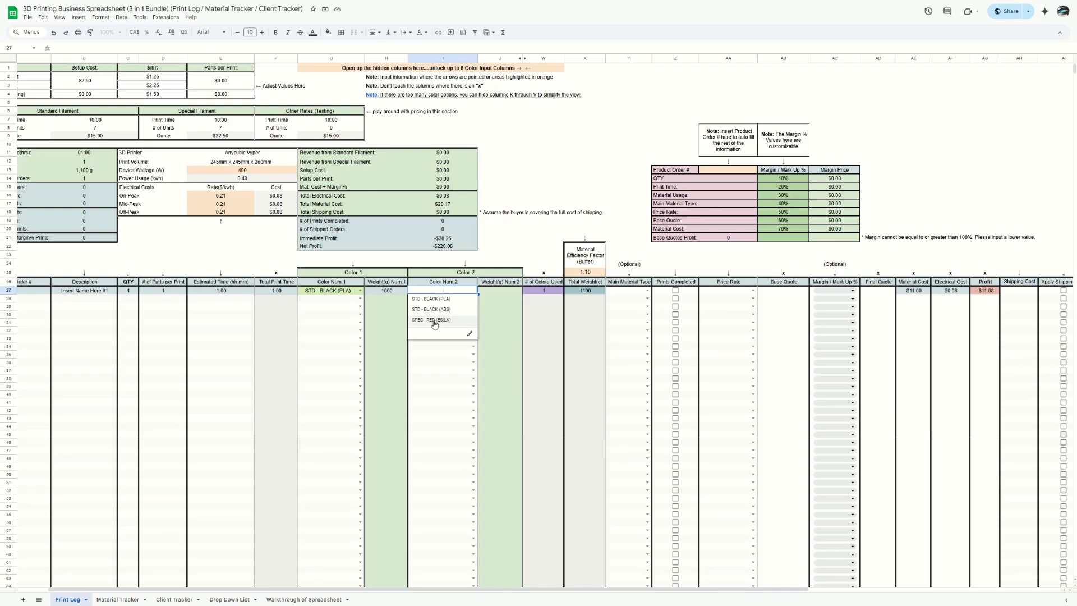
{"action": "left_click", "coordinate": [434, 321]}
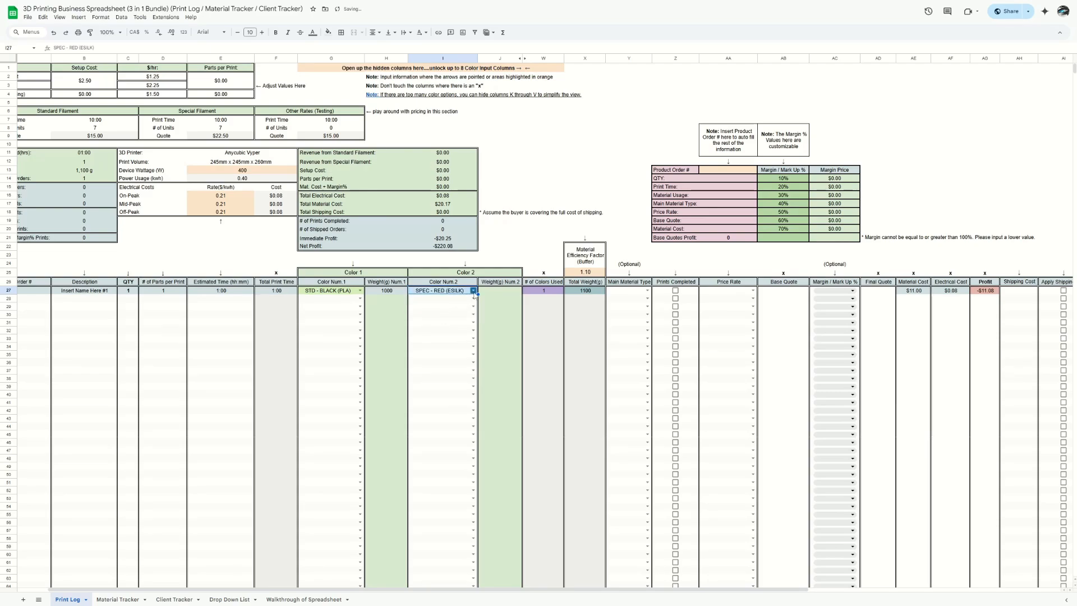
{"action": "left_click", "coordinate": [499, 290]}
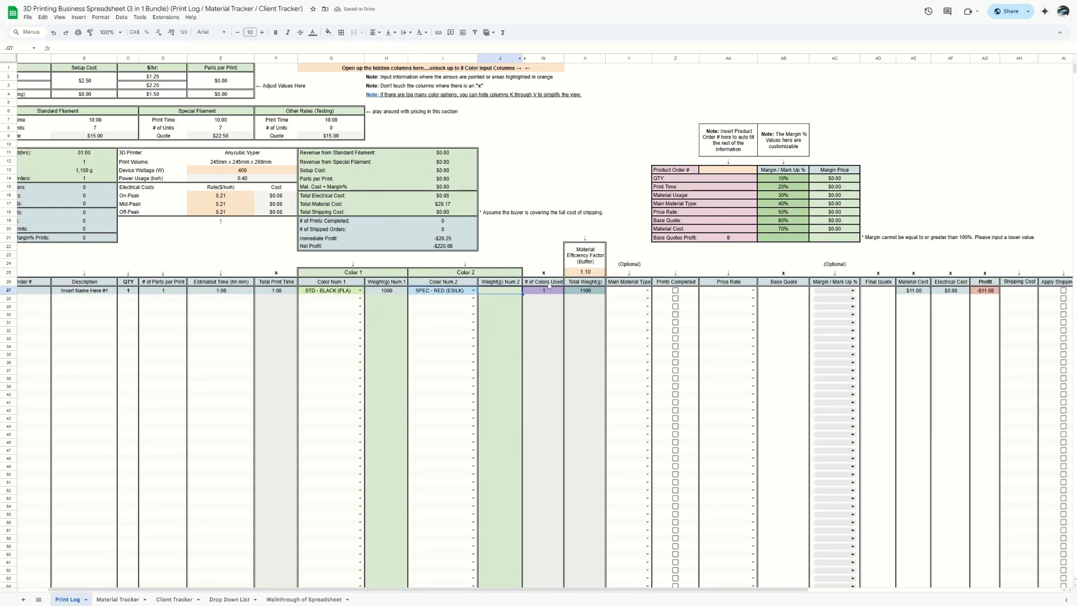
{"action": "type", "text": "1000"}
{"action": "key", "text": "Return"}
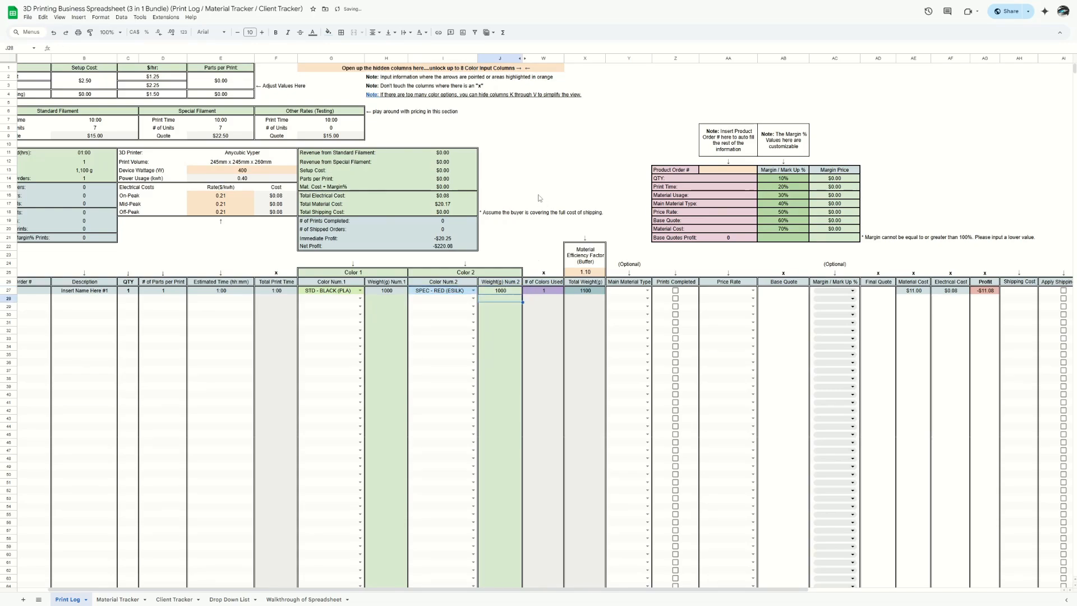
{"action": "left_click", "coordinate": [544, 291]}
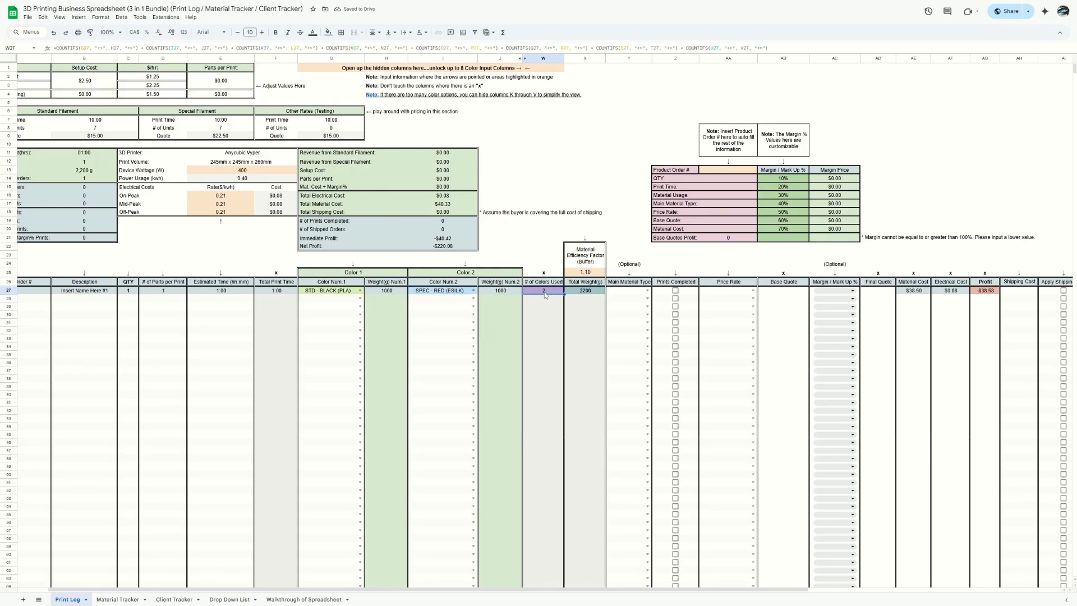
- Review the color 1 and color 2 entries, and briefly reveal hidden columns K through V before undoing it
{"action": "left_click", "coordinate": [348, 292]}
{"action": "left_click", "coordinate": [443, 291]}
{"action": "left_click", "coordinate": [347, 292]}
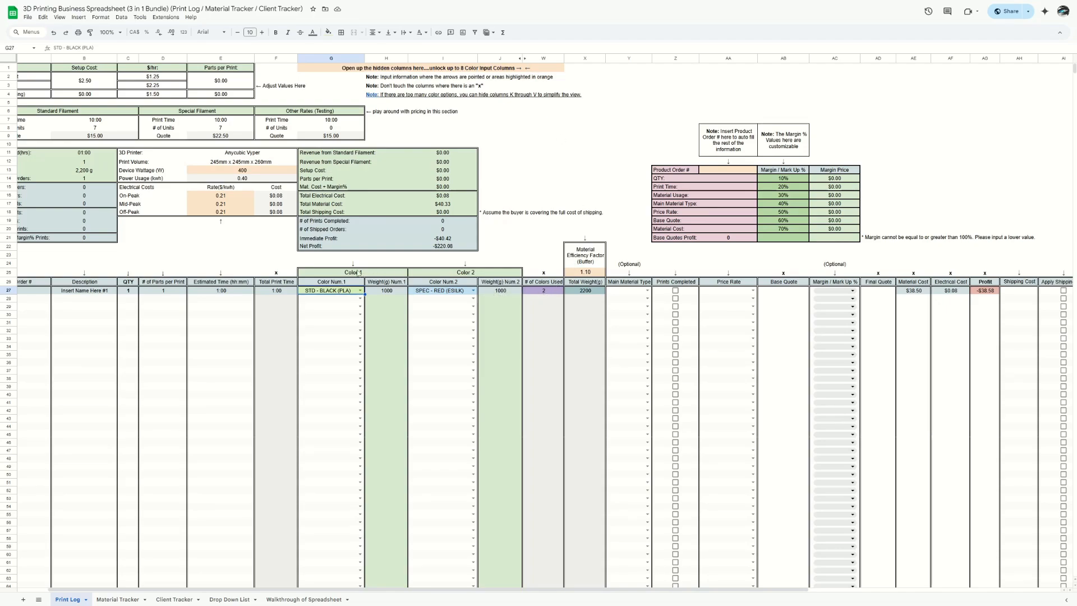
{"action": "left_click", "coordinate": [523, 58]}
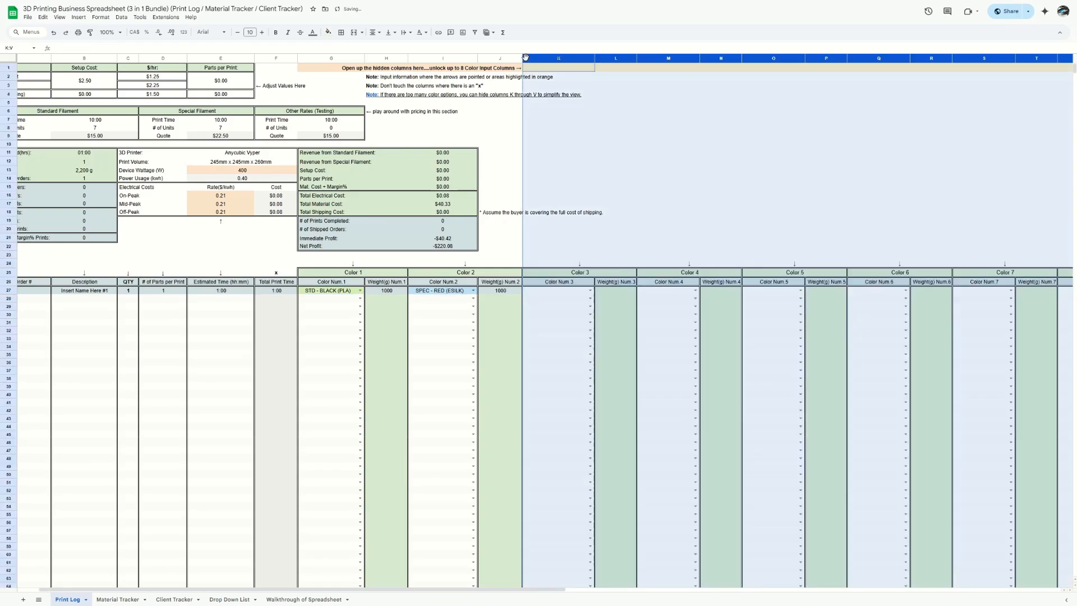
{"action": "key", "text": "ctrl+z"}
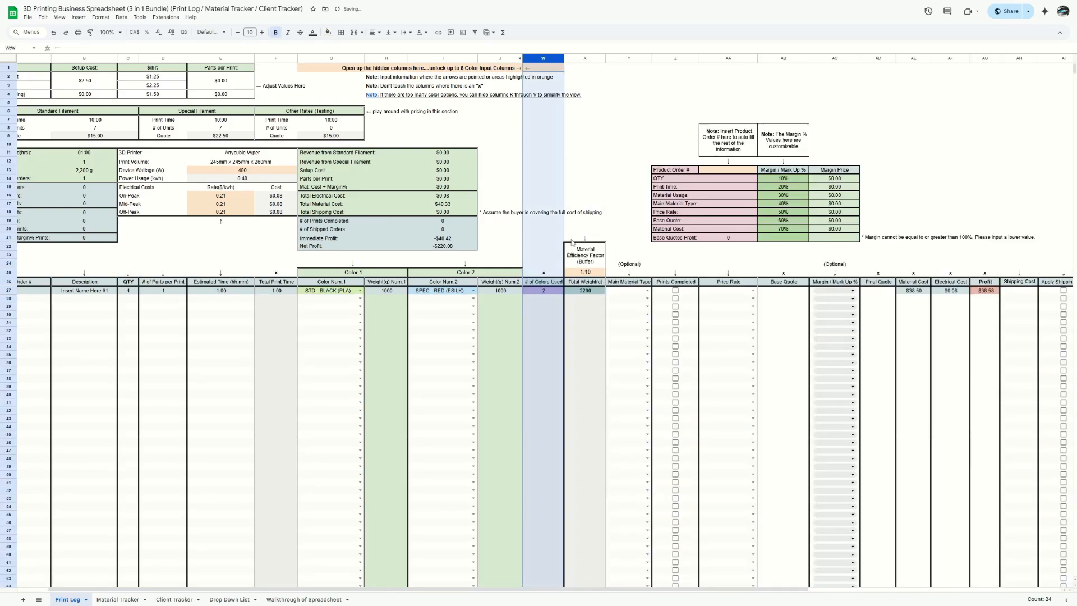
{"action": "left_click", "coordinate": [584, 178]}
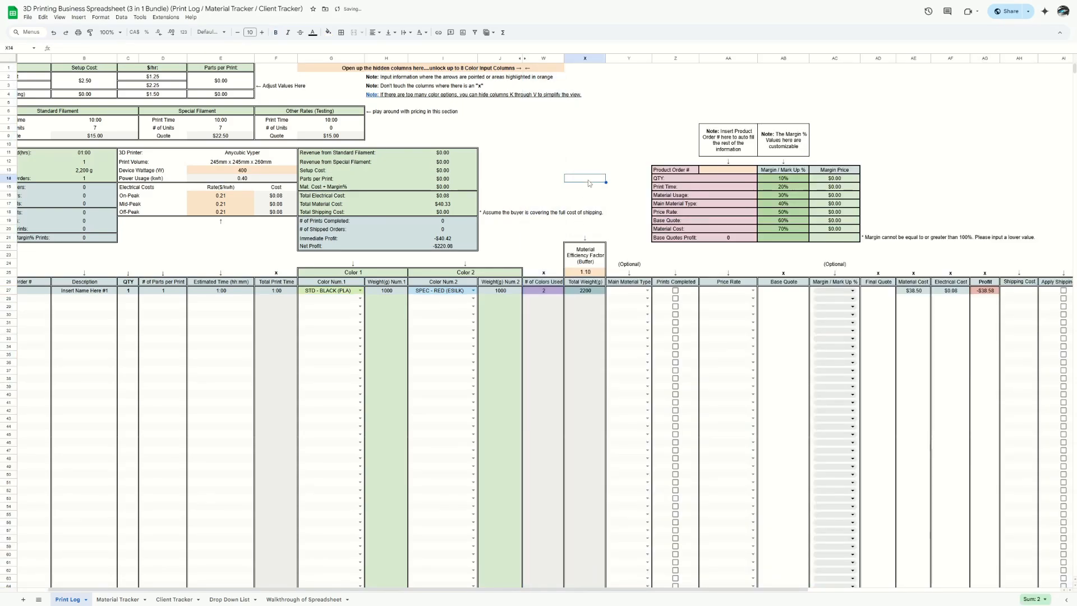
- Inspect the first order's total weight formula and the color 1 and color 2 weights it uses
{"action": "left_click", "coordinate": [585, 291]}
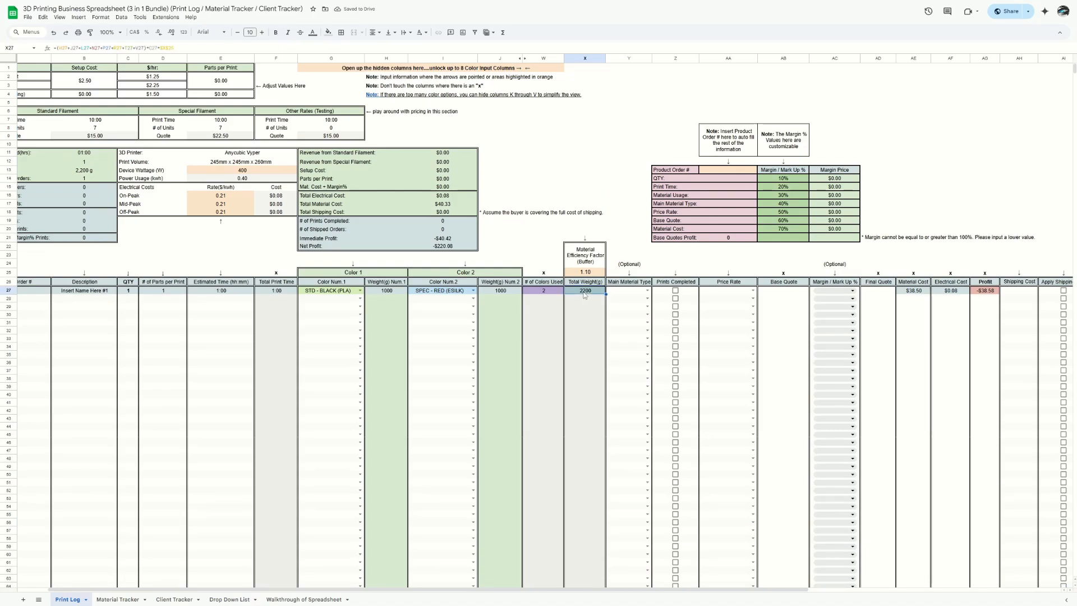
{"action": "left_click", "coordinate": [387, 290]}
{"action": "left_click", "coordinate": [507, 292]}
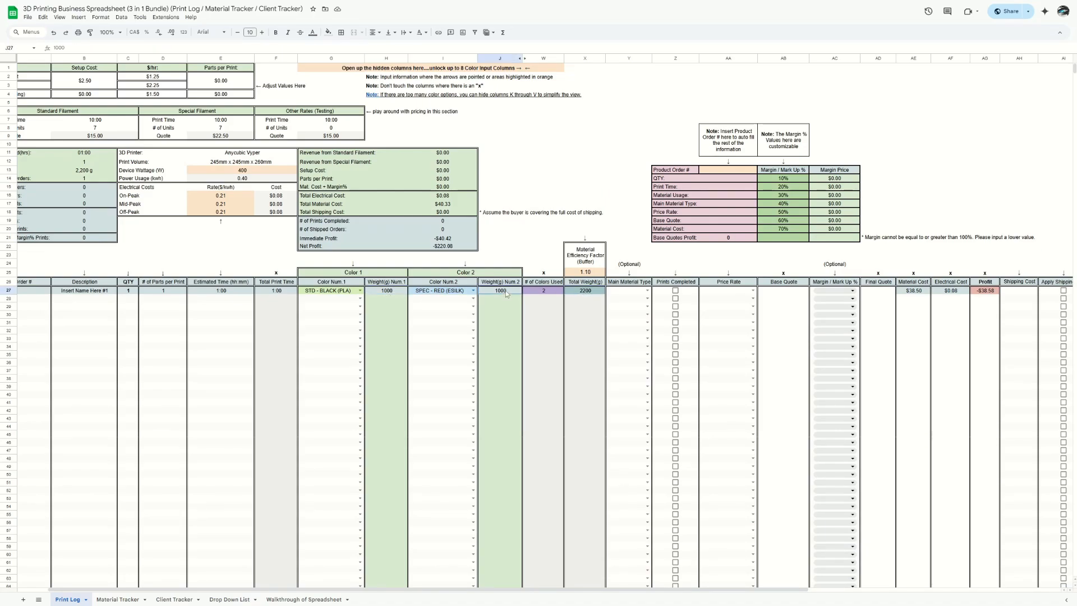
{"action": "left_click", "coordinate": [585, 294]}
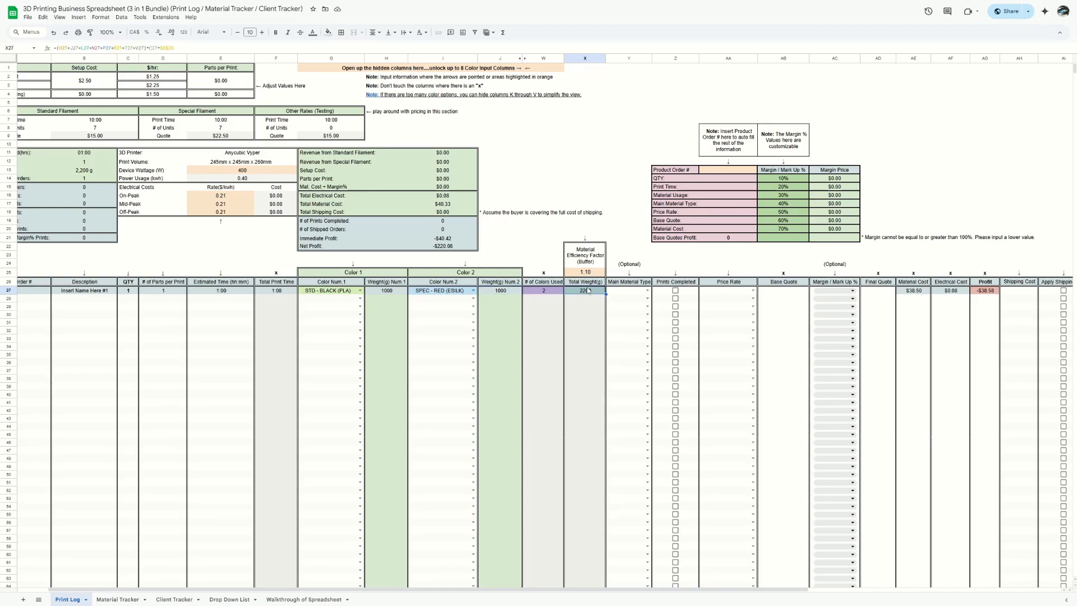
- Try a Material Efficiency Factor (Buffer) of 1, and set it back to 1.1
{"action": "left_click", "coordinate": [588, 273]}
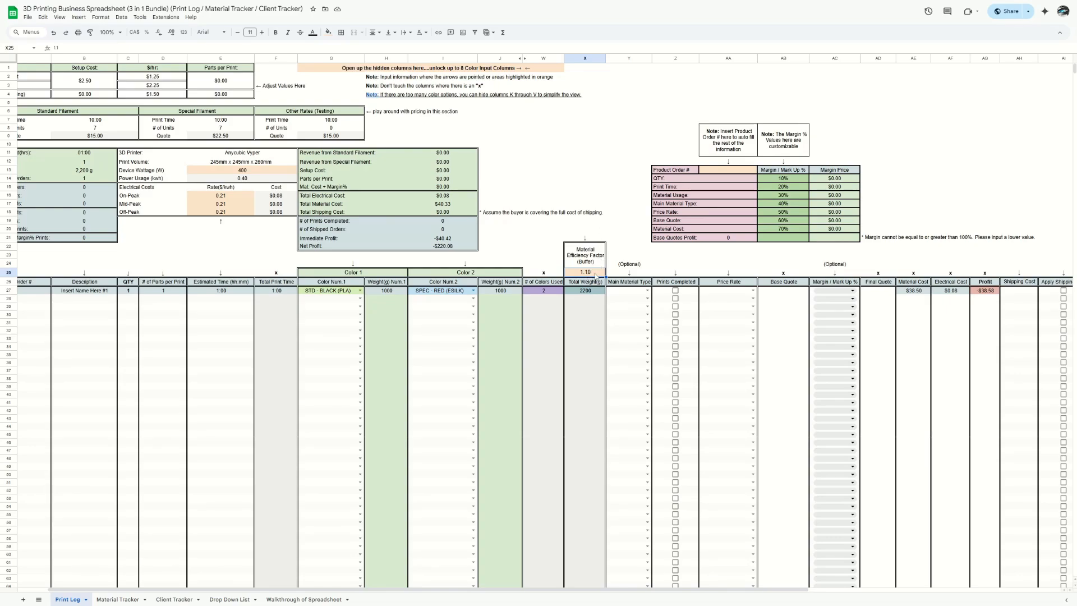
{"action": "type", "text": "1"}
{"action": "key", "text": "Return"}
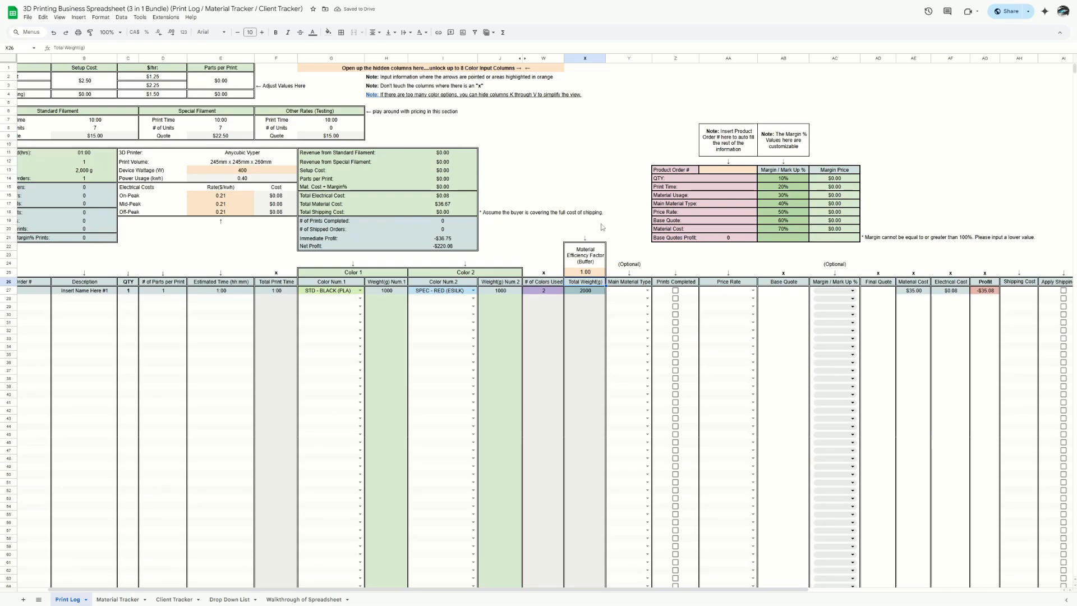
{"action": "left_click", "coordinate": [598, 274]}
{"action": "type", "text": "1.1"}
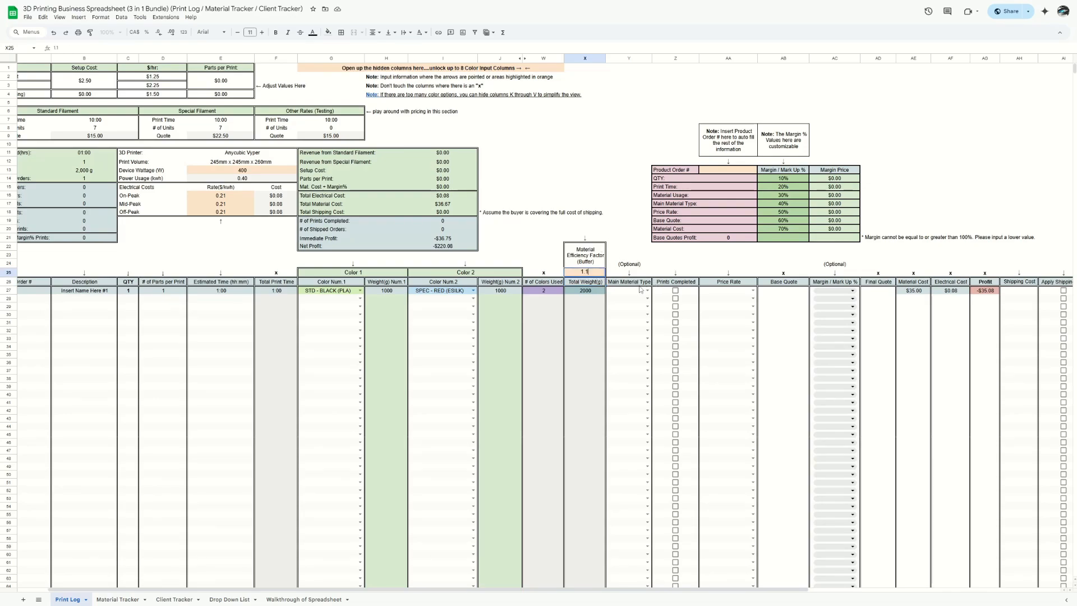
{"action": "key", "text": "Return"}
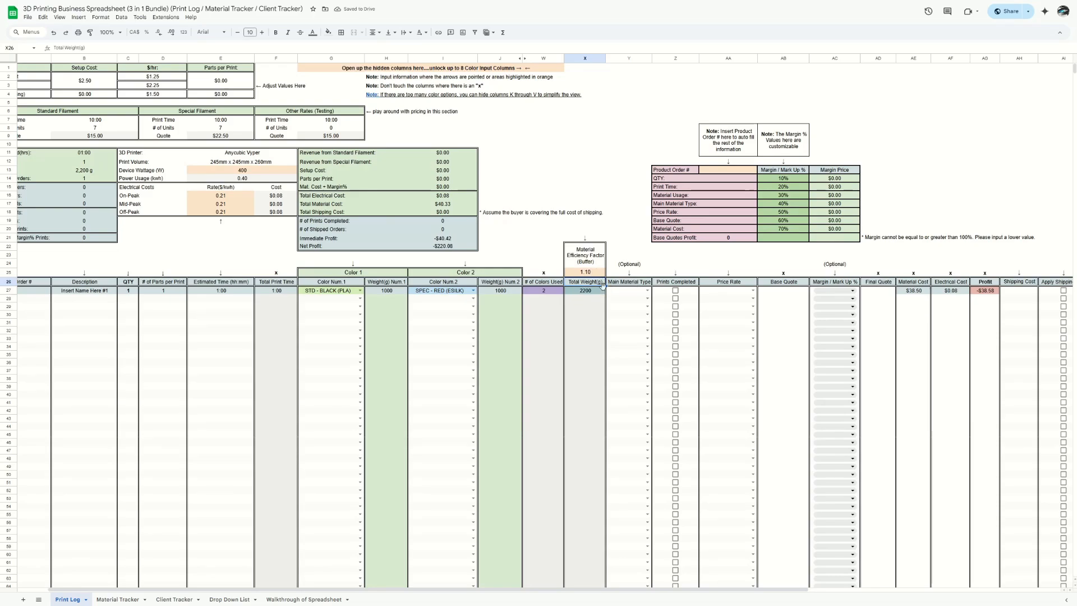
- Check the product order lookup table above the log and set the first order's Main Material Type to PLA
{"action": "left_click", "coordinate": [647, 290]}
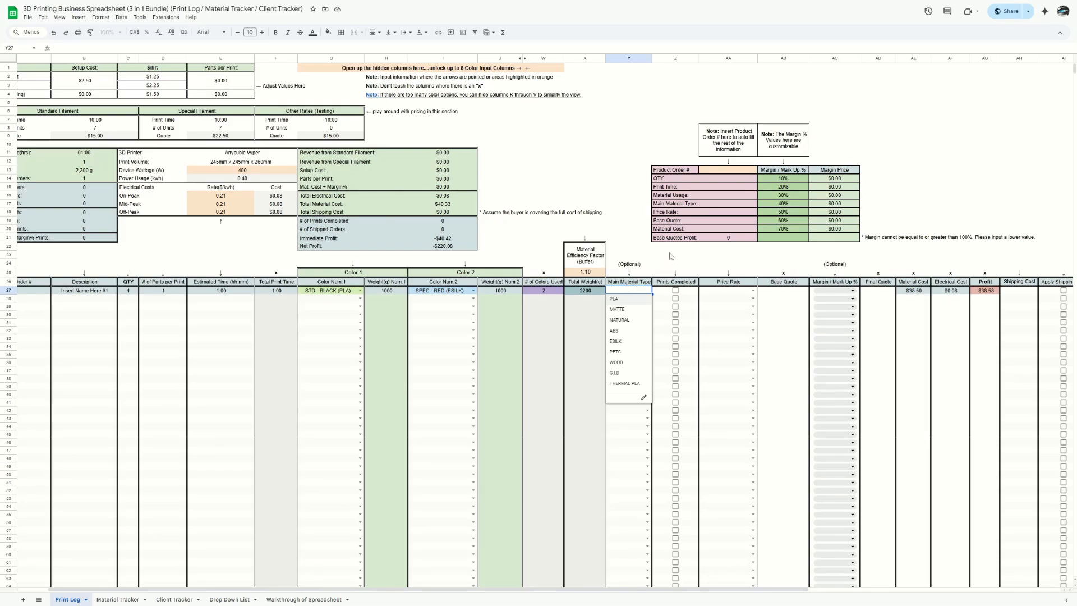
{"action": "left_click", "coordinate": [724, 214]}
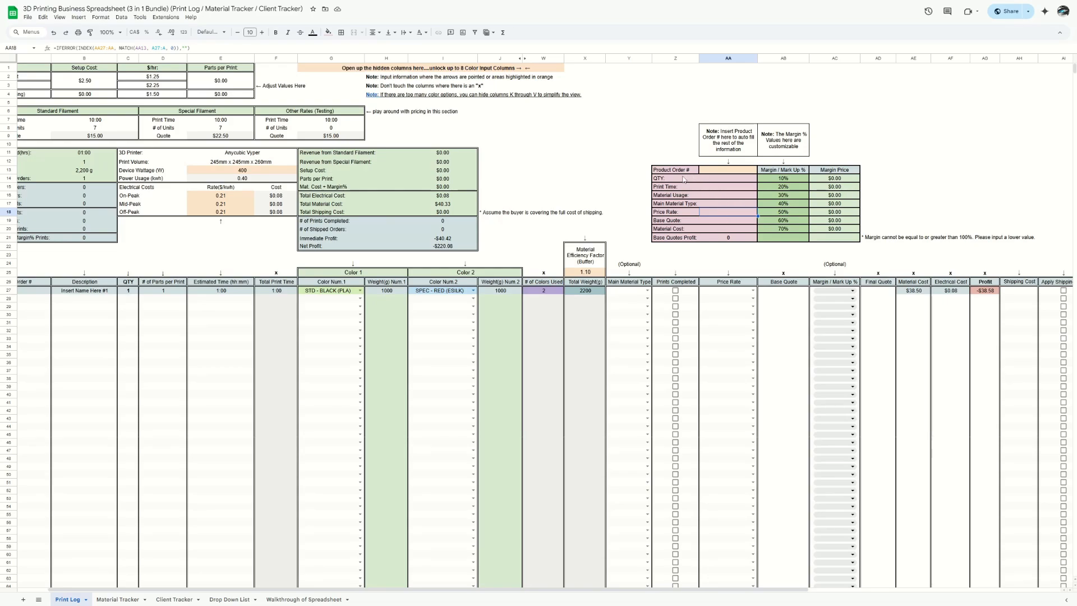
{"action": "left_click_drag", "start_coordinate": [680, 171], "coordinate": [689, 189]}
{"action": "key", "text": "ctrl+a"}
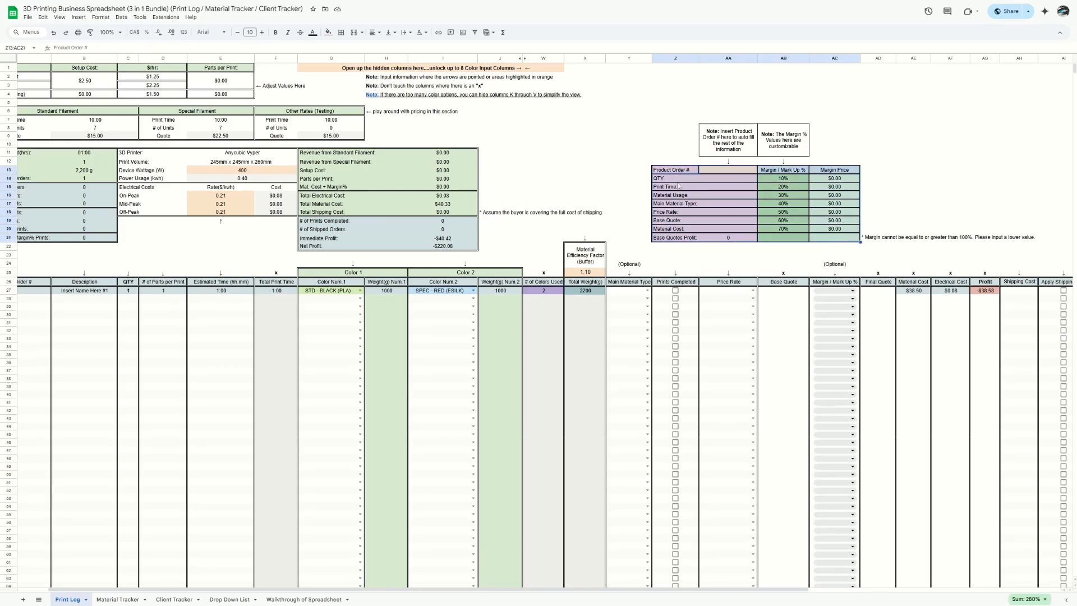
{"action": "left_click", "coordinate": [648, 291]}
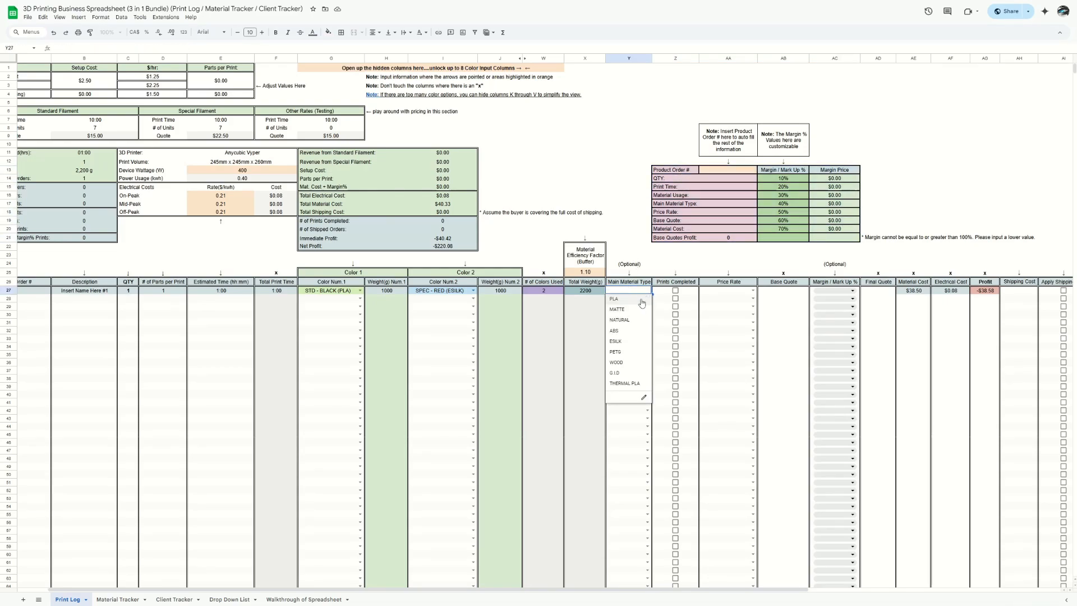
{"action": "left_click", "coordinate": [642, 300]}
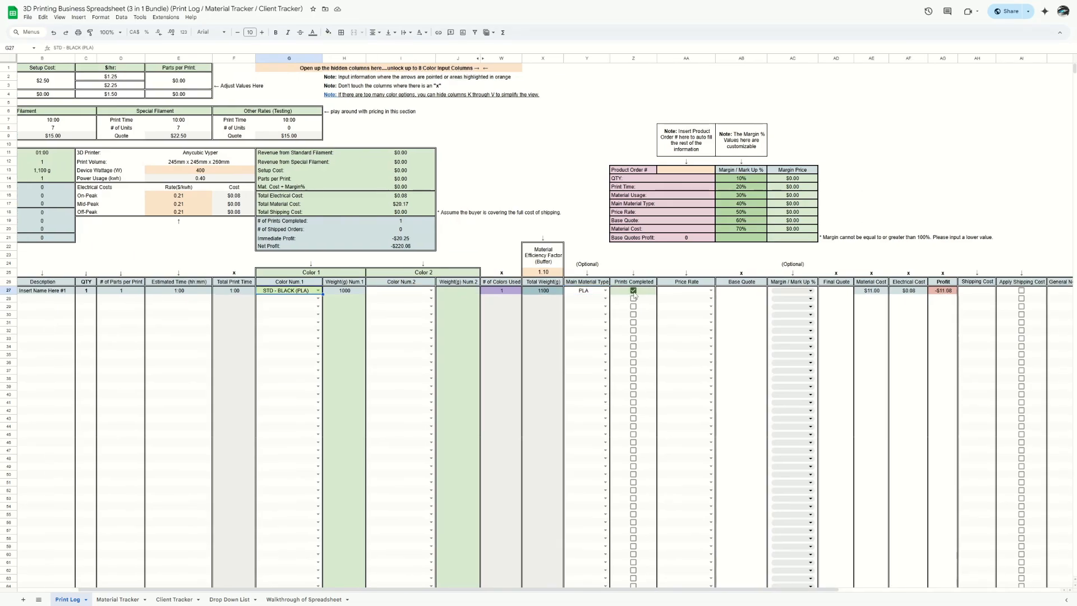
- Mark the first order's print as completed and inspect the # of Prints Completed total in the summary
{"action": "left_click", "coordinate": [635, 295]}
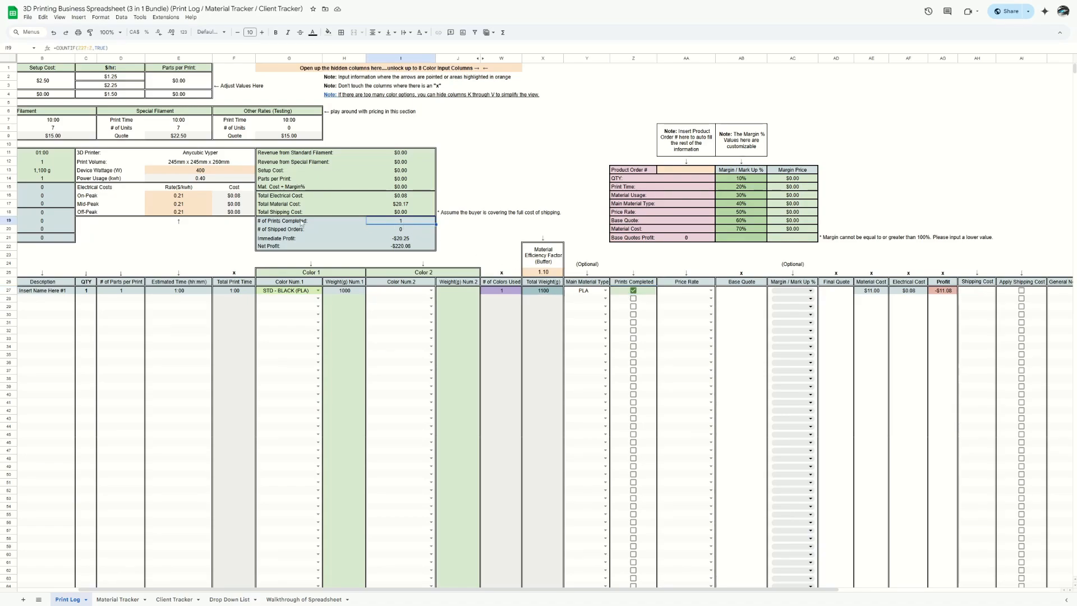
{"action": "left_click_drag", "start_coordinate": [268, 225], "coordinate": [384, 225]}
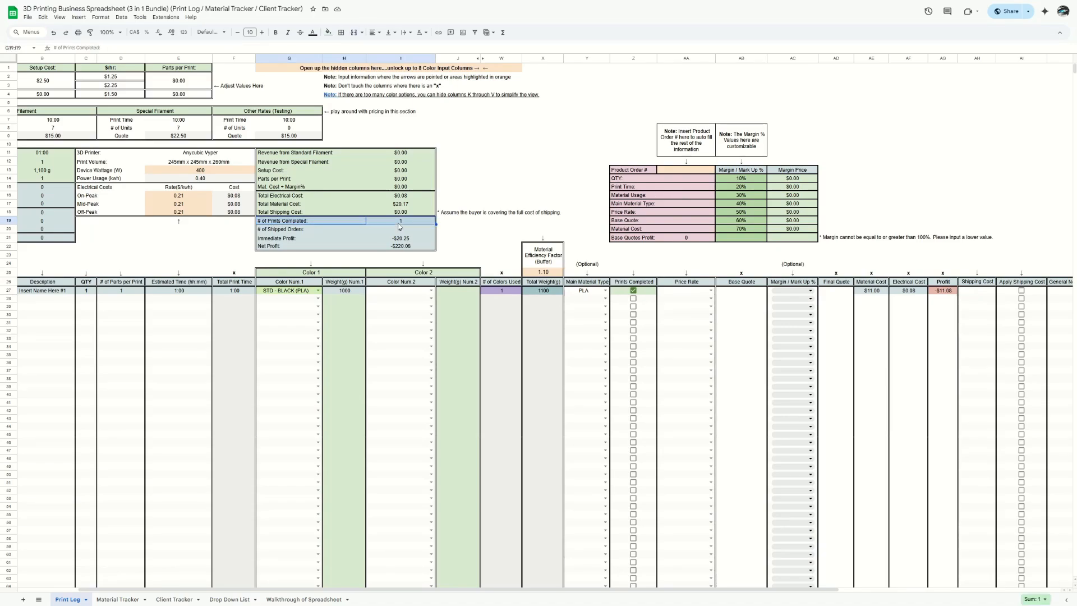
{"action": "left_click", "coordinate": [399, 223]}
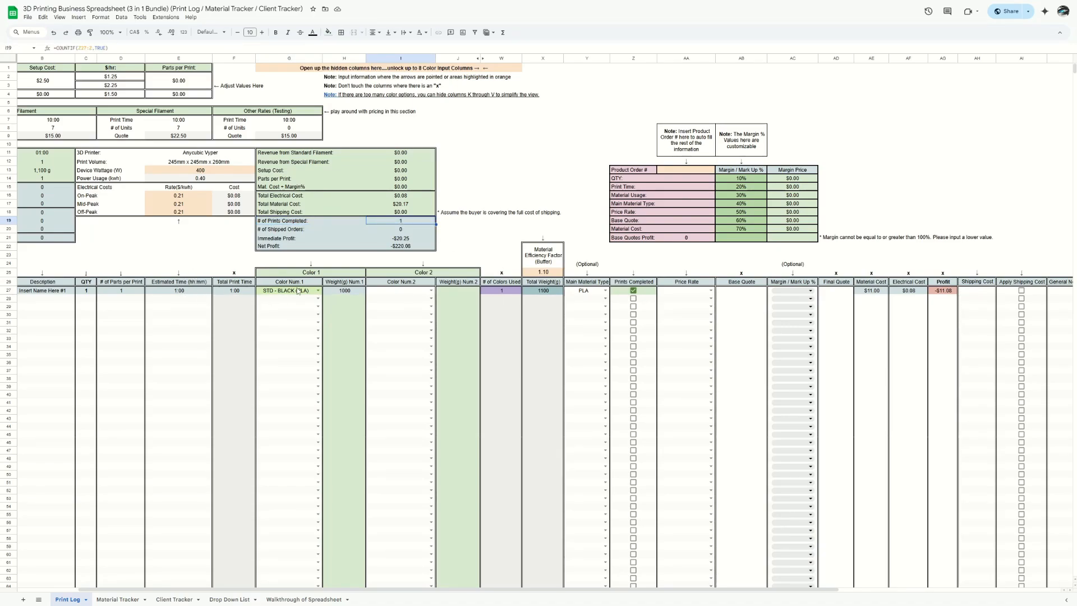
- Examine the first order's color 1 weight along with its calculated material cost and profit
{"action": "left_click", "coordinate": [339, 294]}
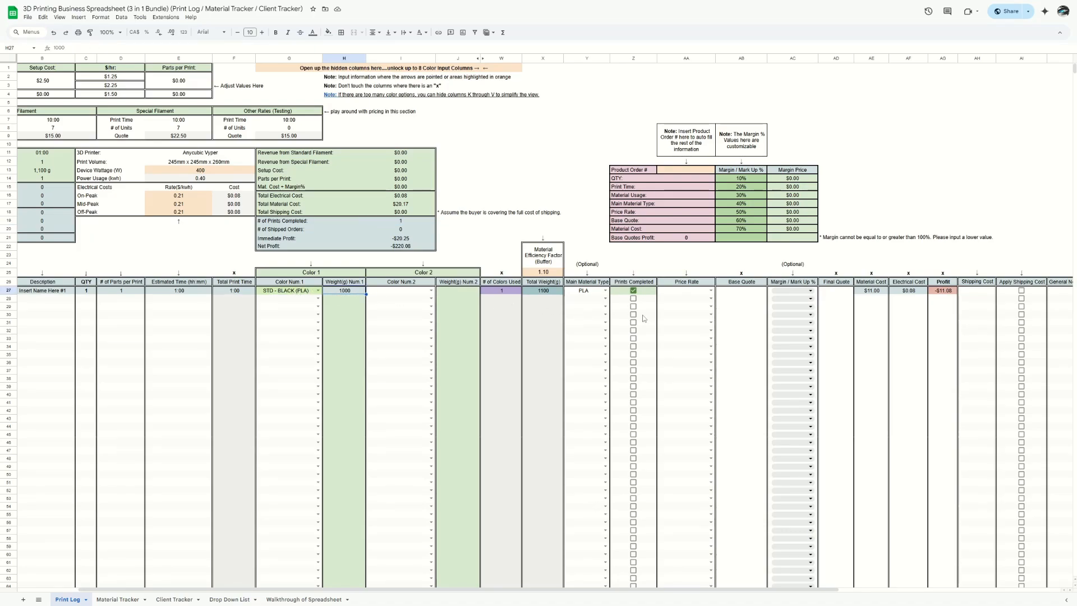
{"action": "left_click", "coordinate": [873, 291]}
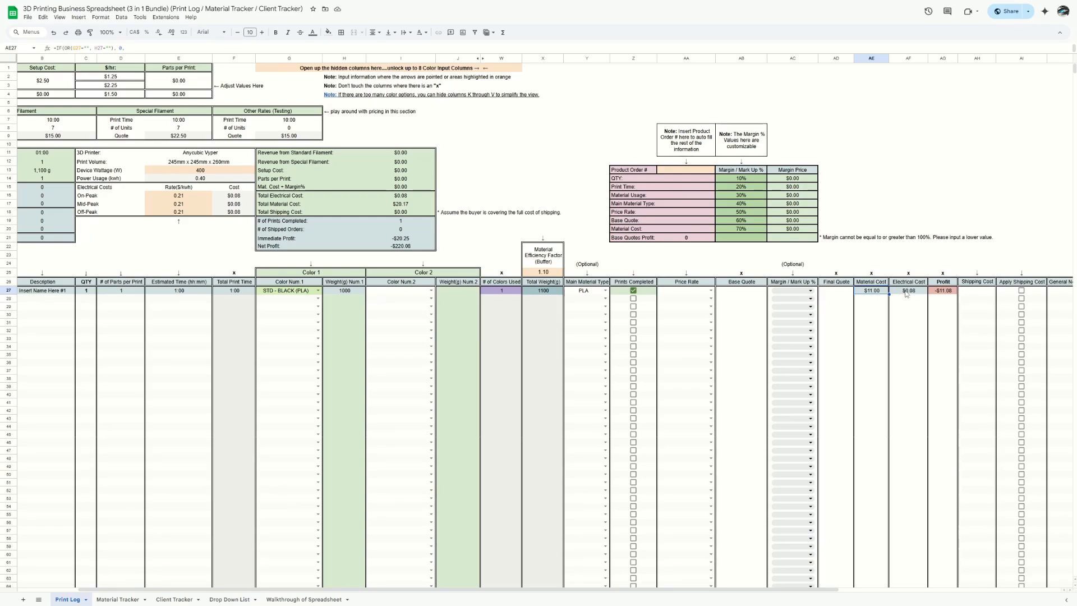
{"action": "left_click", "coordinate": [935, 293]}
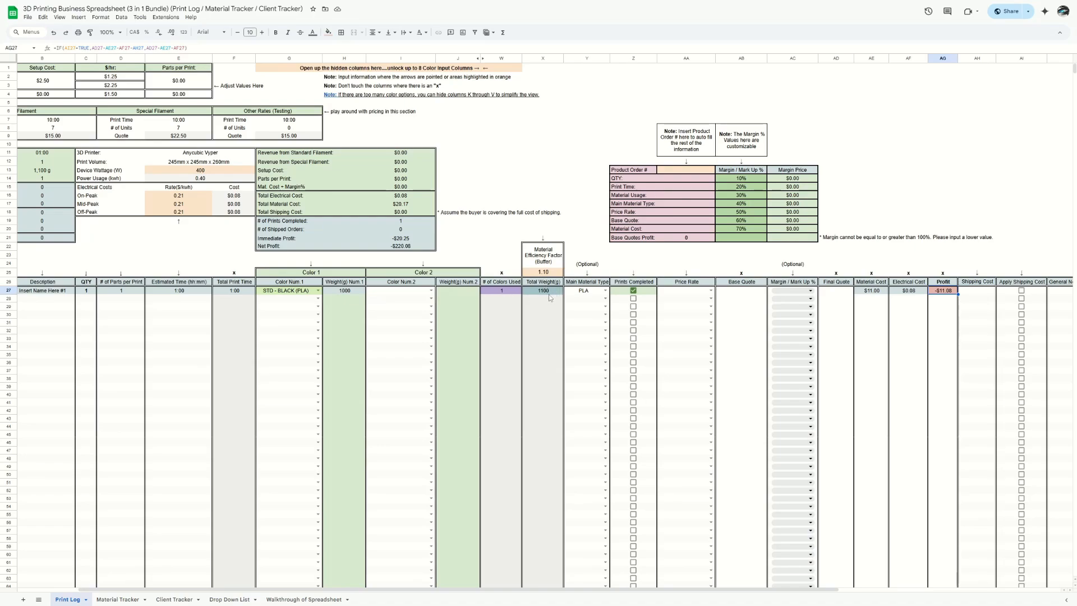
- Review the Price Rate options and the rate table's setup cost, $/hr and parts per print values
{"action": "left_click", "coordinate": [711, 291]}
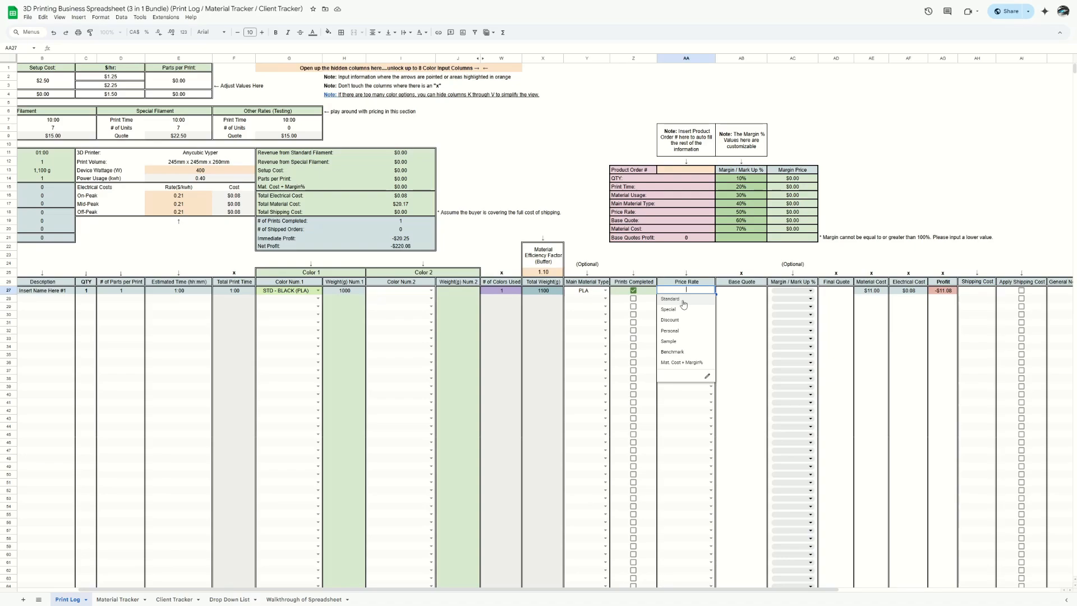
{"action": "scroll", "coordinate": [684, 304], "scroll_direction": "left", "scroll_amount": 3}
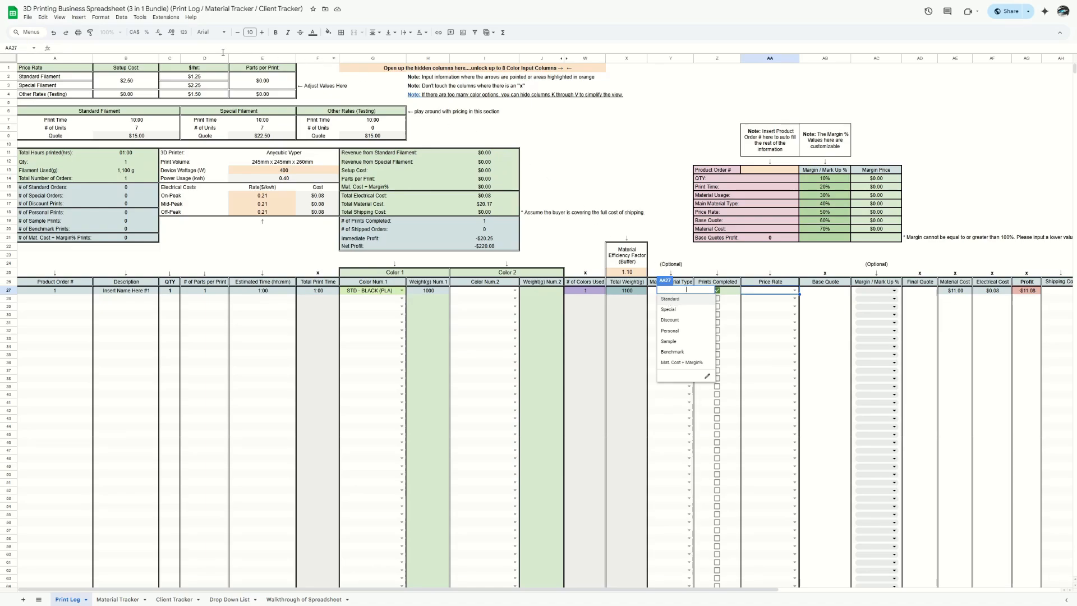
{"action": "left_click", "coordinate": [129, 77]}
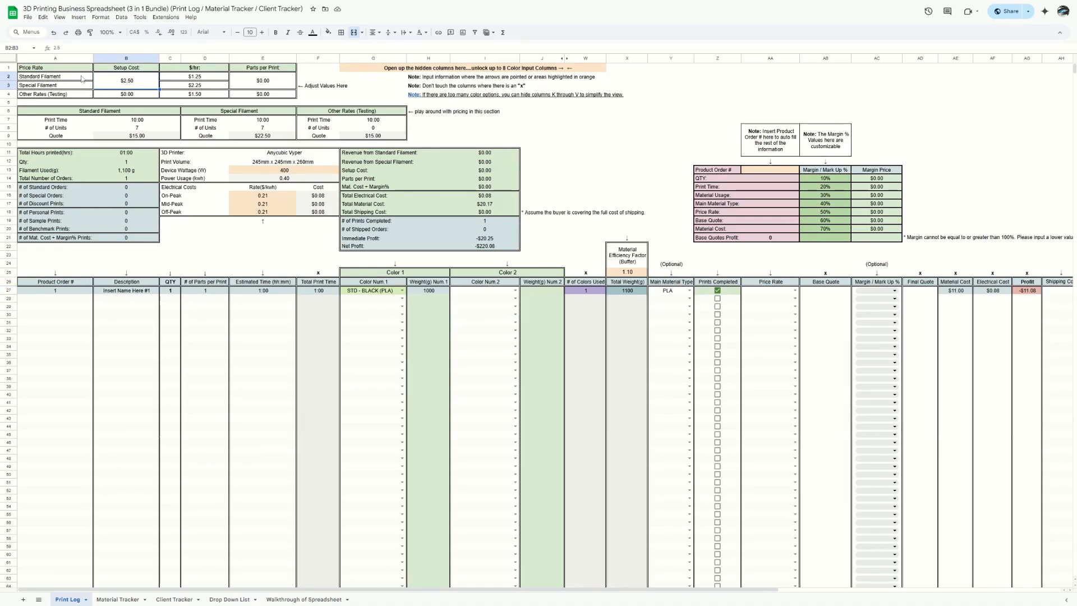
{"action": "left_click", "coordinate": [33, 68]}
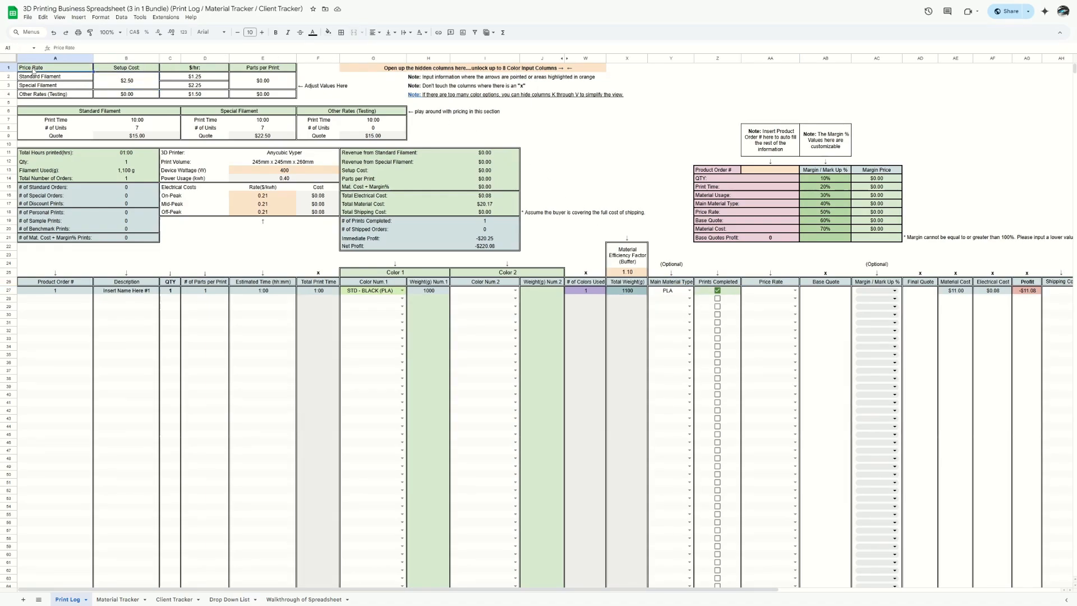
{"action": "left_click", "coordinate": [109, 69]}
{"action": "left_click", "coordinate": [180, 71]}
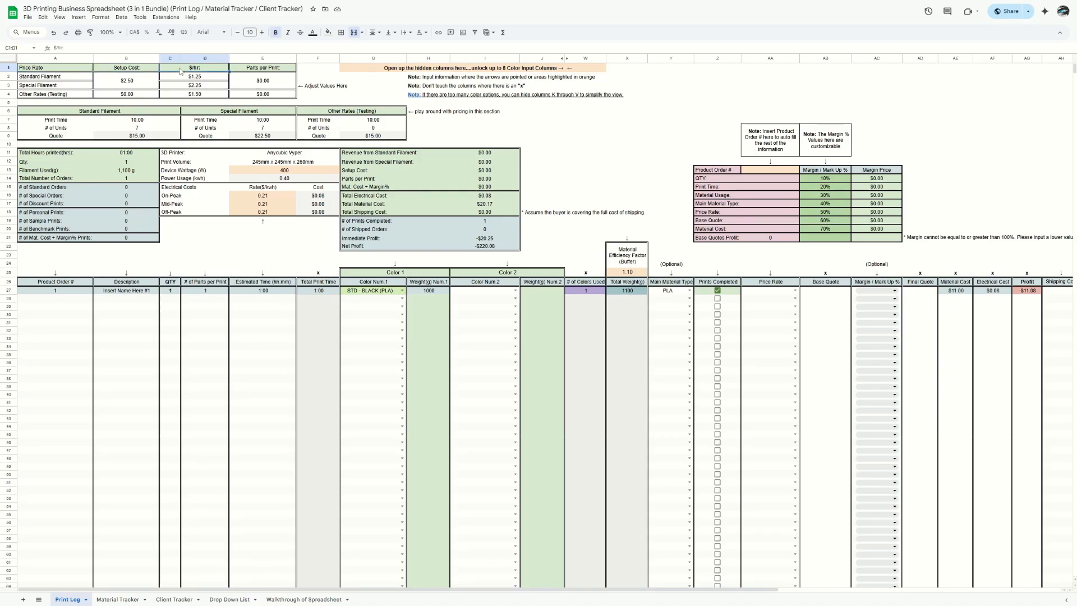
{"action": "left_click", "coordinate": [257, 69]}
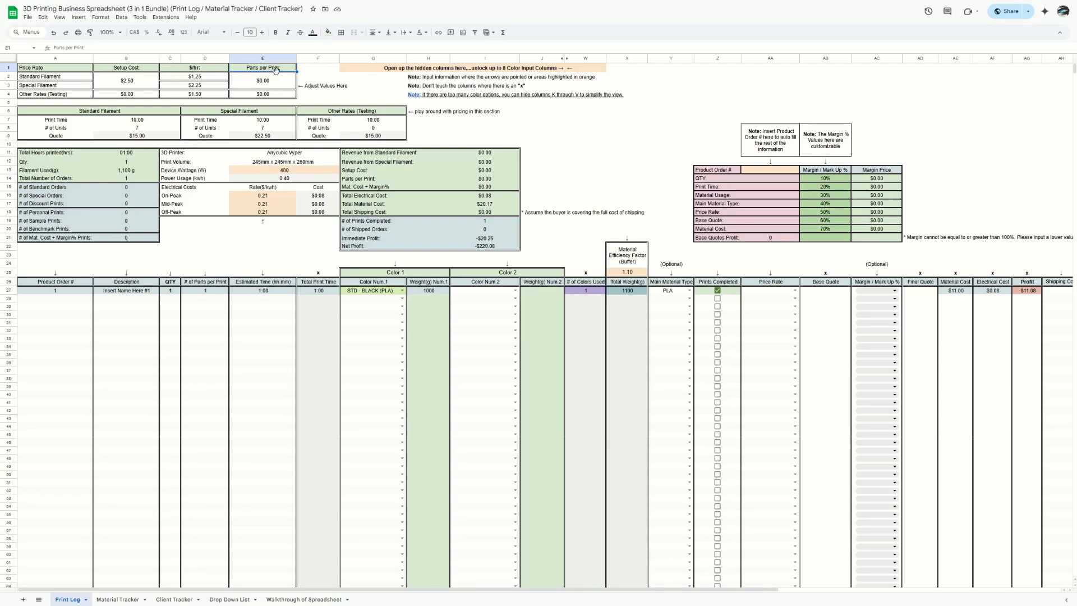
{"action": "left_click", "coordinate": [274, 81]}
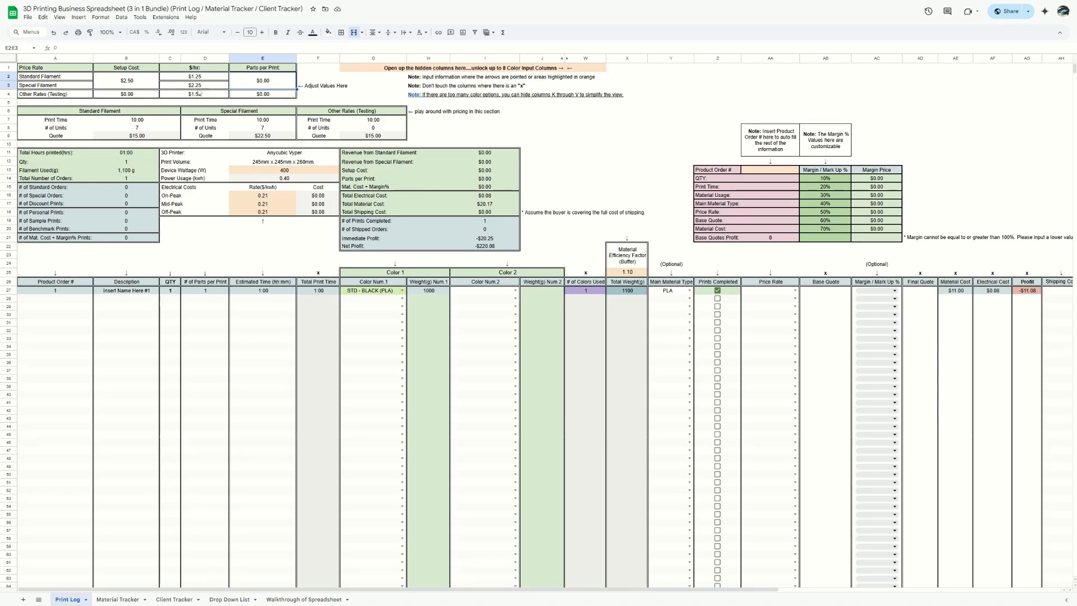
{"action": "left_click", "coordinate": [124, 82]}
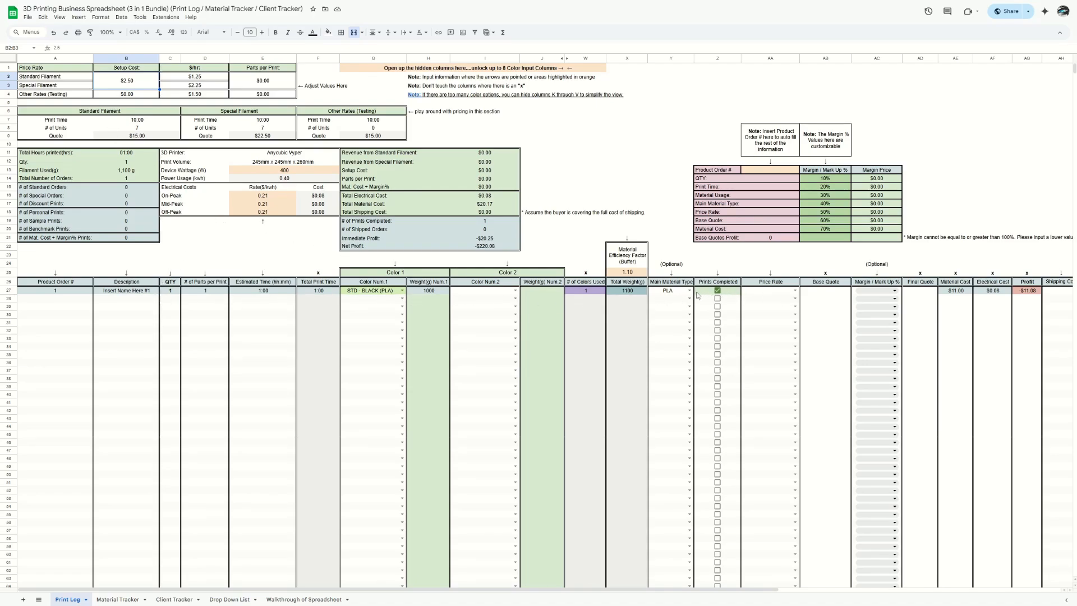
- Set the first order's Price Rate to Standard
{"action": "left_click", "coordinate": [793, 291]}
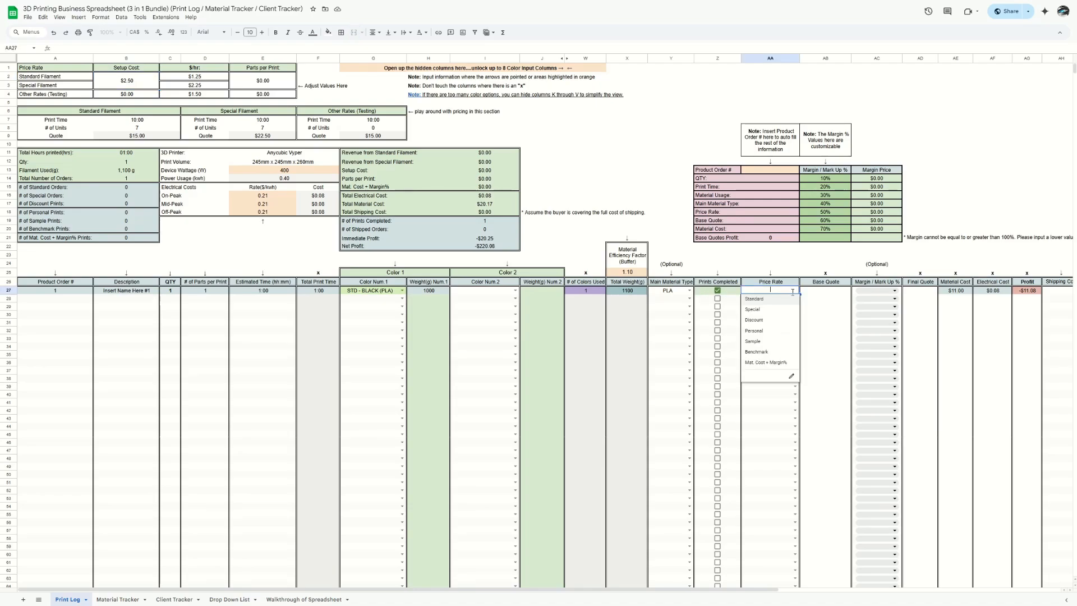
{"action": "left_click", "coordinate": [779, 300]}
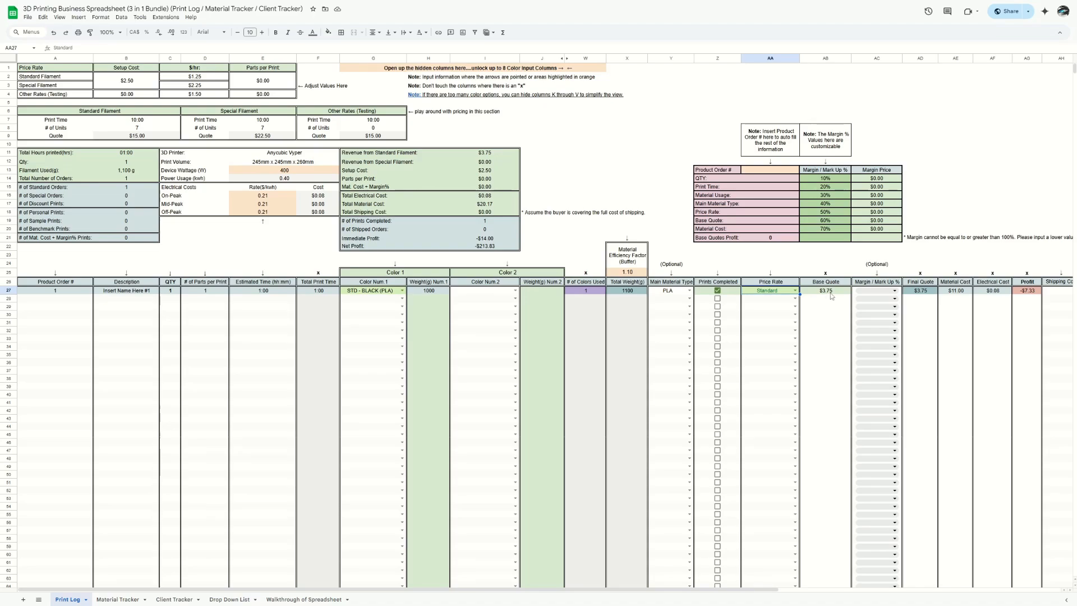
- Set the shared setup cost for standard and special filament to 0, and inspect the first order's base quote formula
{"action": "left_click", "coordinate": [126, 89]}
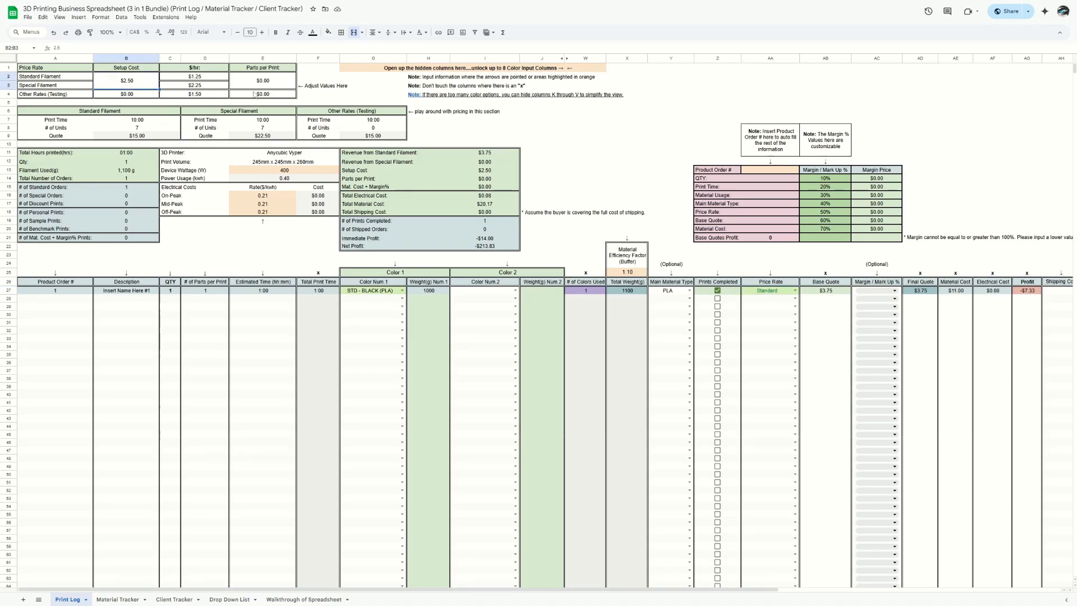
{"action": "type", "text": "0"}
{"action": "key", "text": "ctrl+Return"}
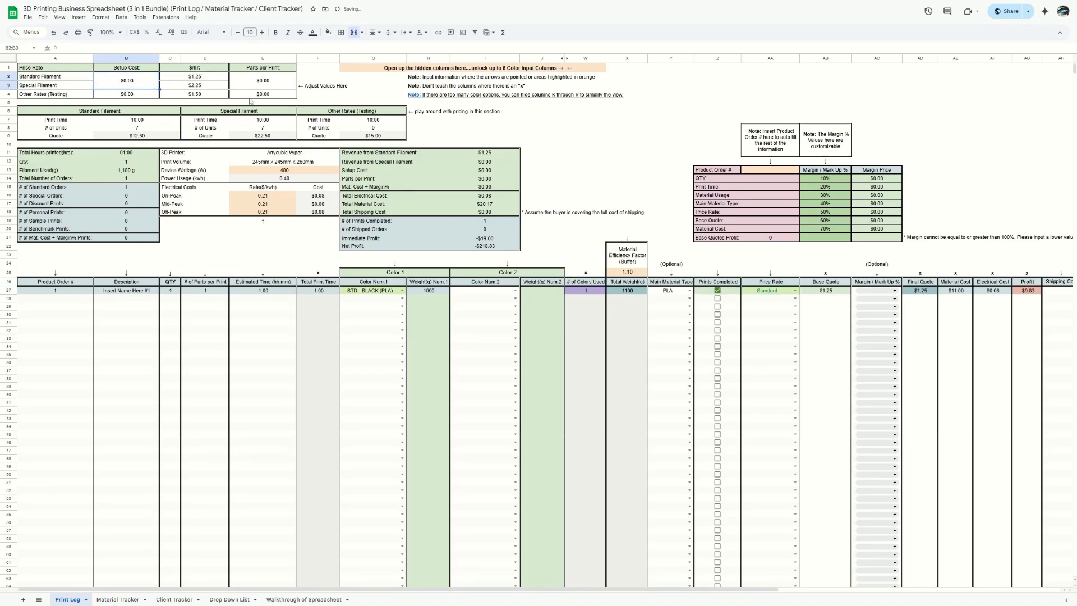
{"action": "left_click", "coordinate": [825, 292]}
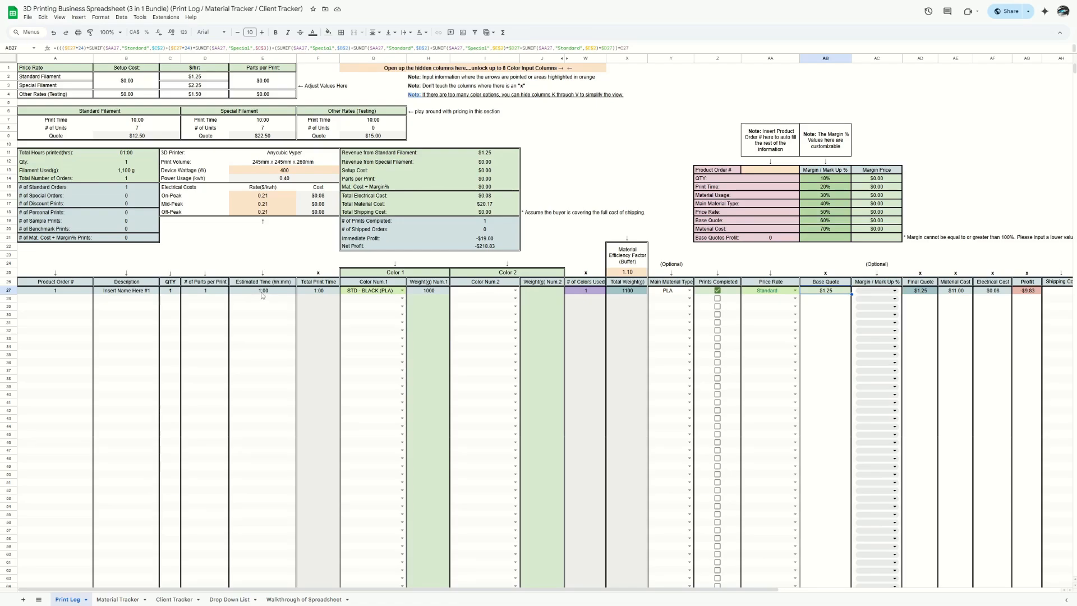
- Check the first order's estimated time and the standard $/hr rate, and set the shared standard and special setup cost to 2.5
{"action": "left_click", "coordinate": [262, 294]}
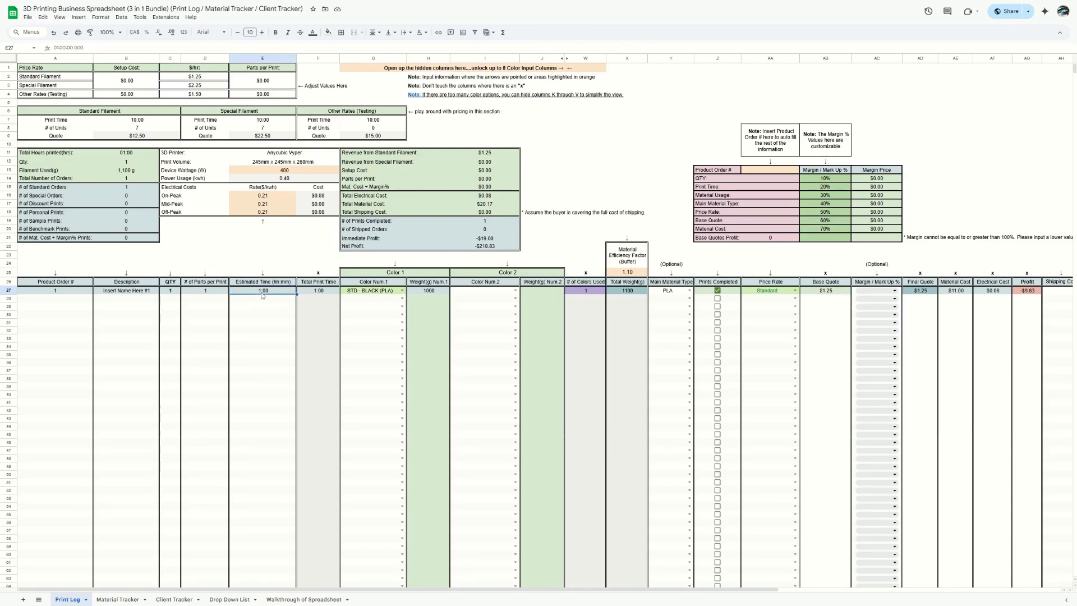
{"action": "left_click", "coordinate": [200, 78]}
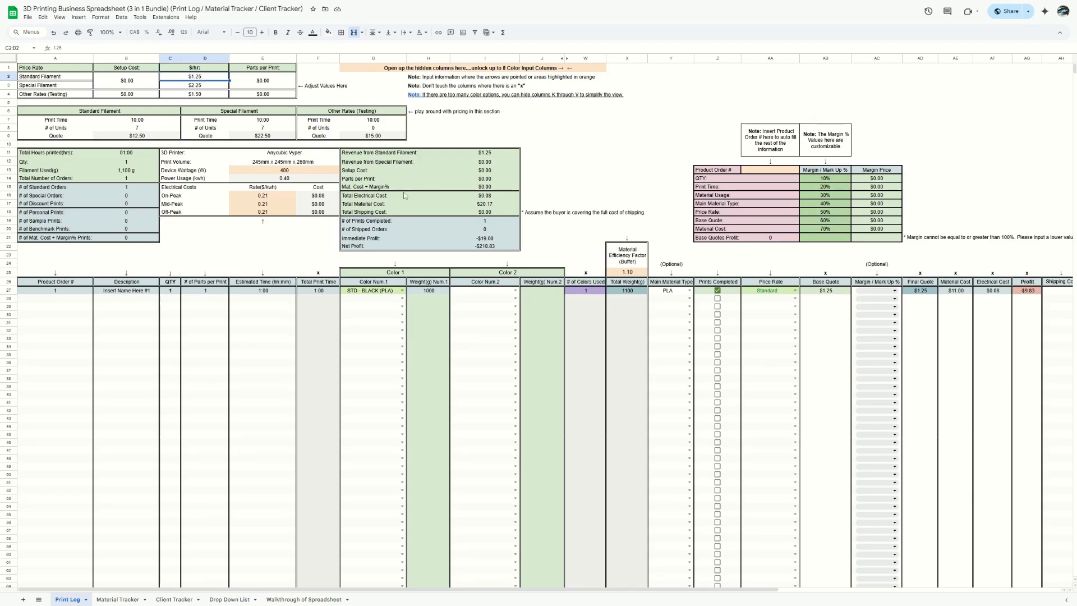
{"action": "left_click", "coordinate": [132, 85]}
{"action": "type", "text": "2"}
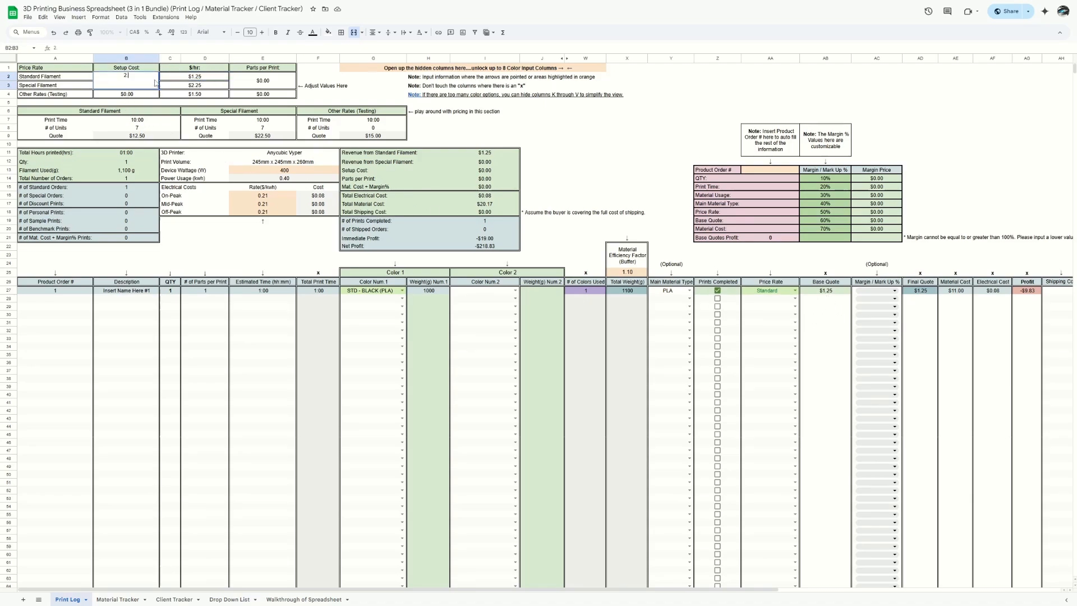
{"action": "type", "text": ".5"}
{"action": "left_click", "coordinate": [155, 83]}
- Set the first order's Price Rate to Special and the shared setup cost for standard and special filament to 0
{"action": "left_click", "coordinate": [795, 291]}
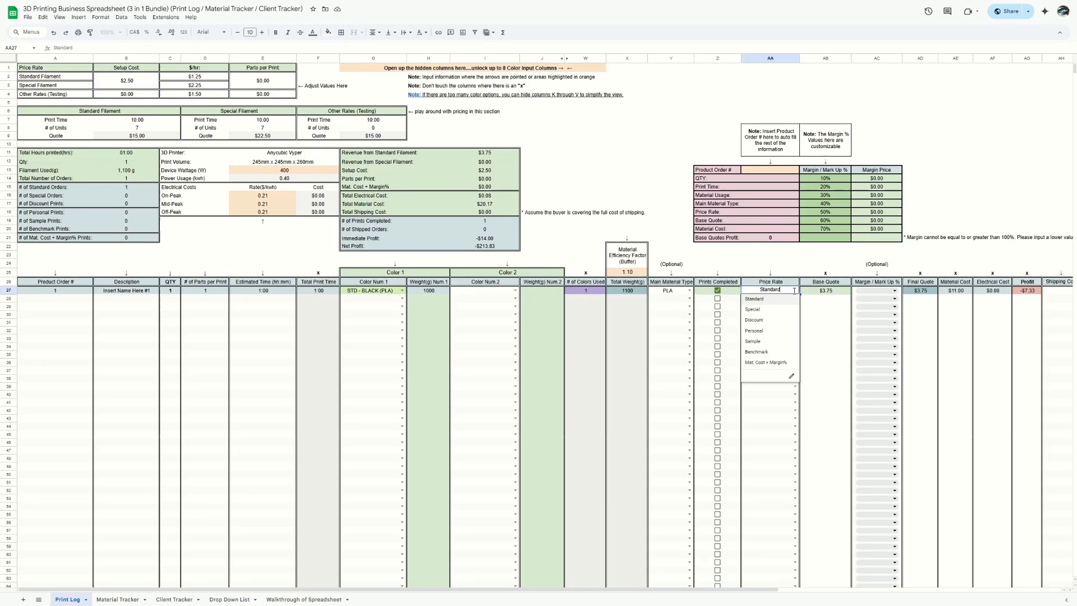
{"action": "left_click", "coordinate": [782, 310]}
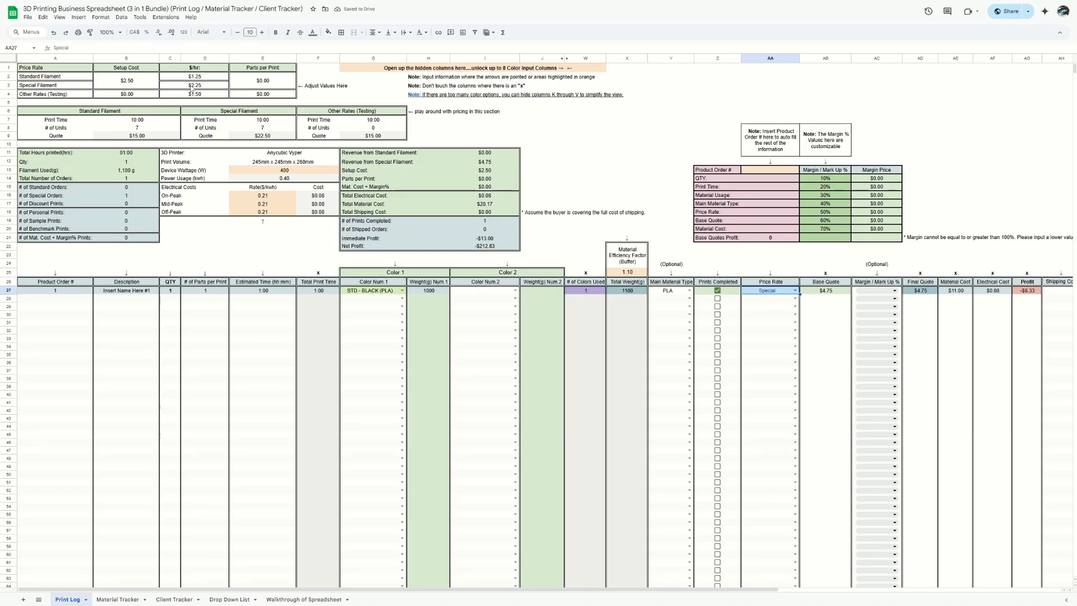
{"action": "left_click", "coordinate": [126, 80]}
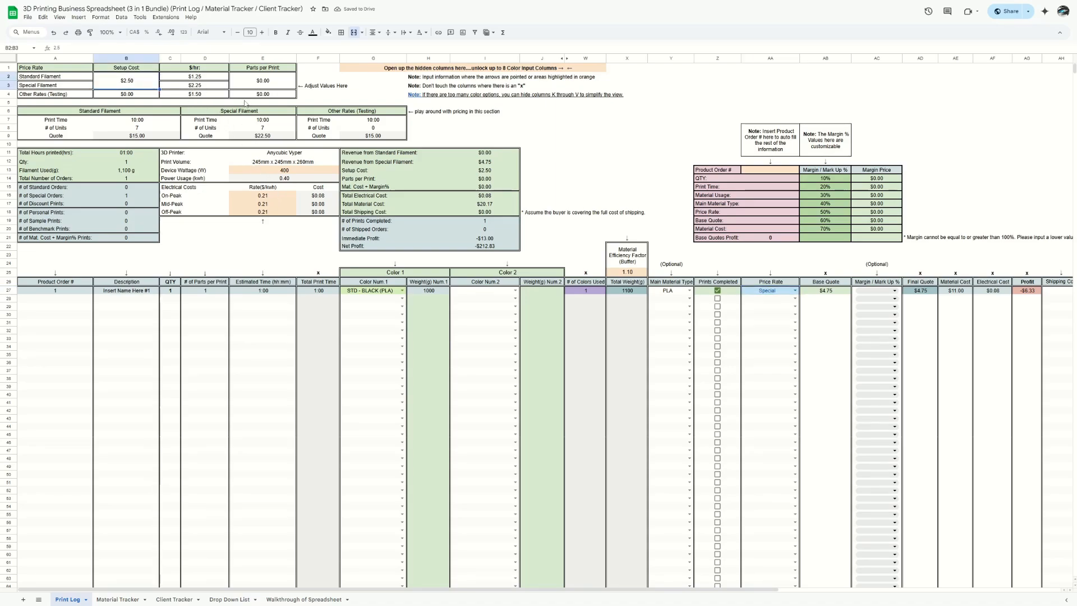
{"action": "type", "text": "0"}
{"action": "left_click", "coordinate": [193, 88]}
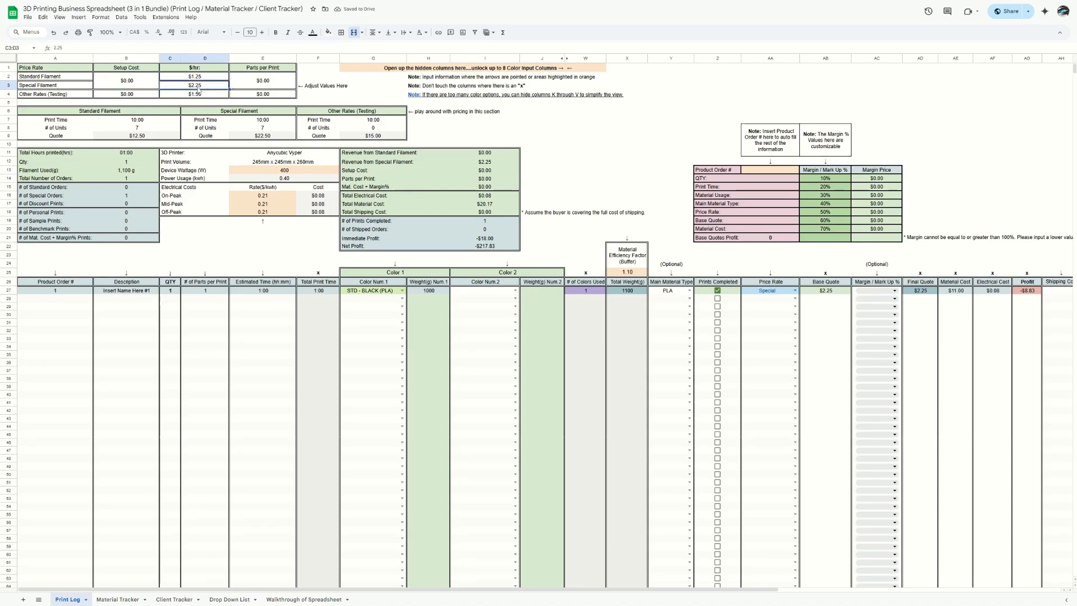
{"action": "left_click", "coordinate": [832, 292]}
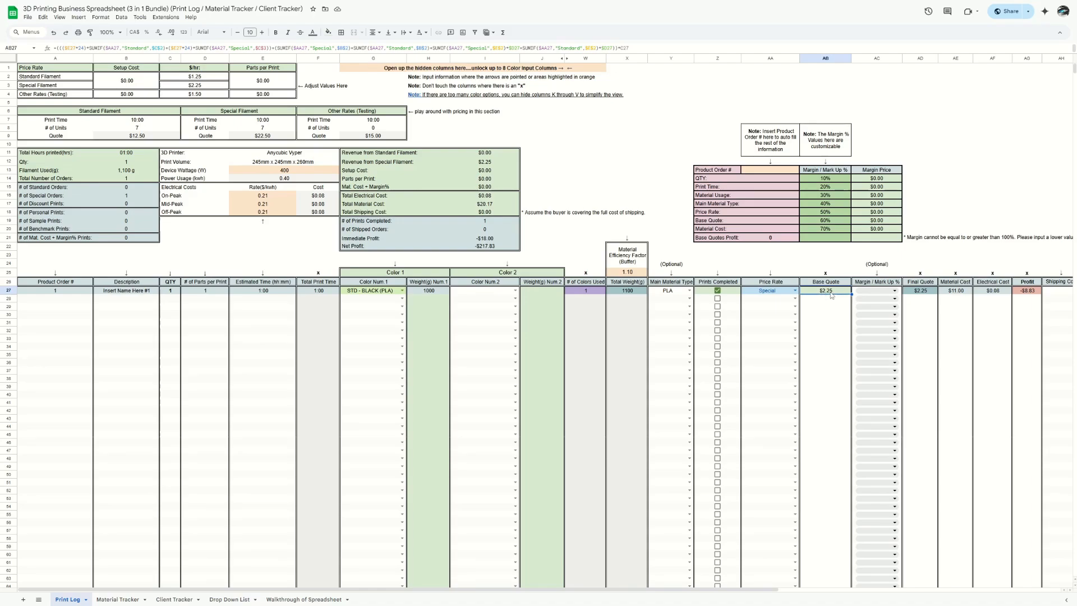
- Alternate the first order's Price Rate between Standard and Special to compare base quotes, ending on Standard
{"action": "left_click", "coordinate": [795, 290]}
{"action": "left_click", "coordinate": [787, 303]}
{"action": "left_click", "coordinate": [795, 291]}
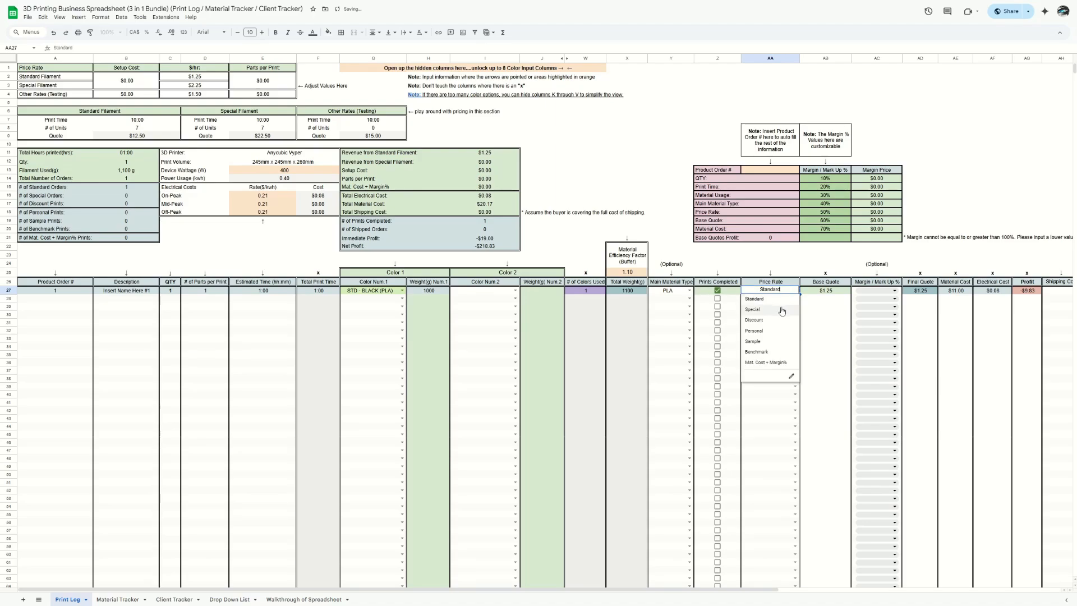
{"action": "left_click", "coordinate": [753, 309]}
{"action": "left_click", "coordinate": [792, 290]}
{"action": "left_click", "coordinate": [784, 299]}
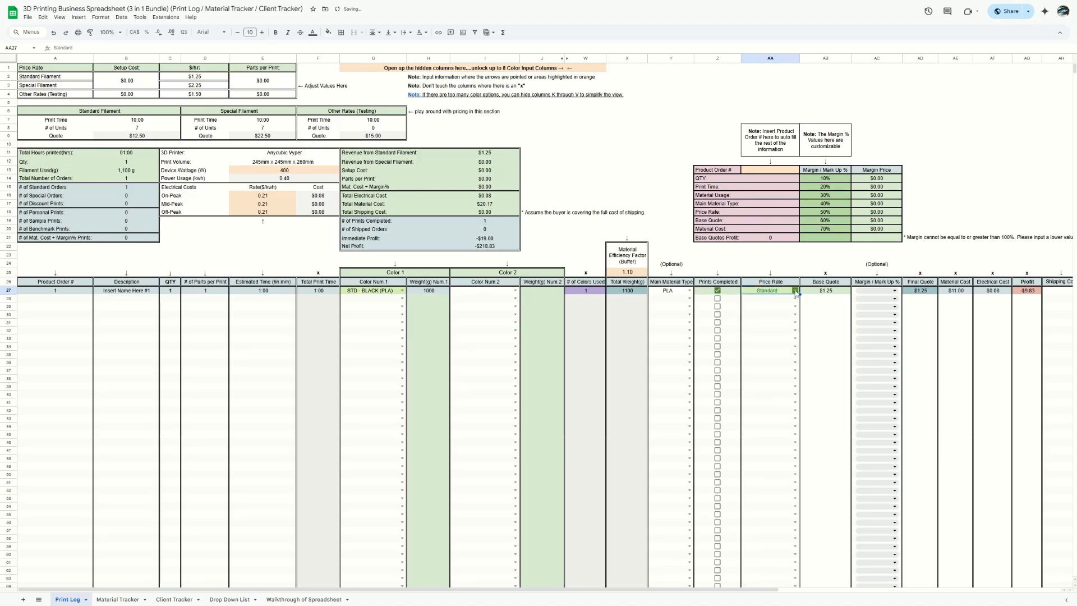
- Set the shared setup cost for standard and special filament to $5.00 in the rate table
{"action": "left_click", "coordinate": [147, 79]}
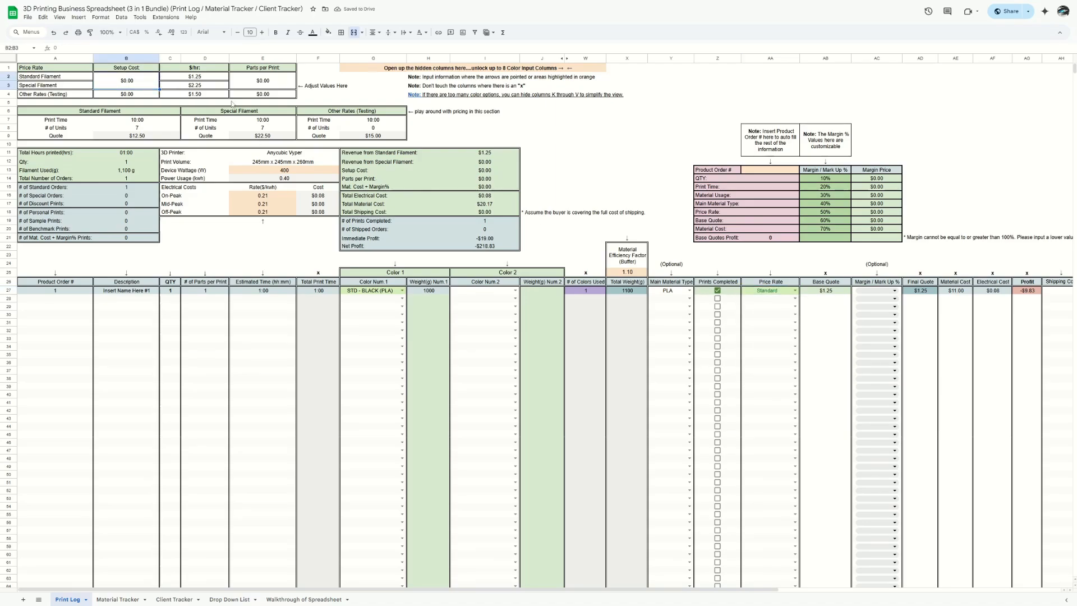
{"action": "type", "text": "2"}
{"action": "key", "text": "Return"}
{"action": "left_click", "coordinate": [775, 291]}
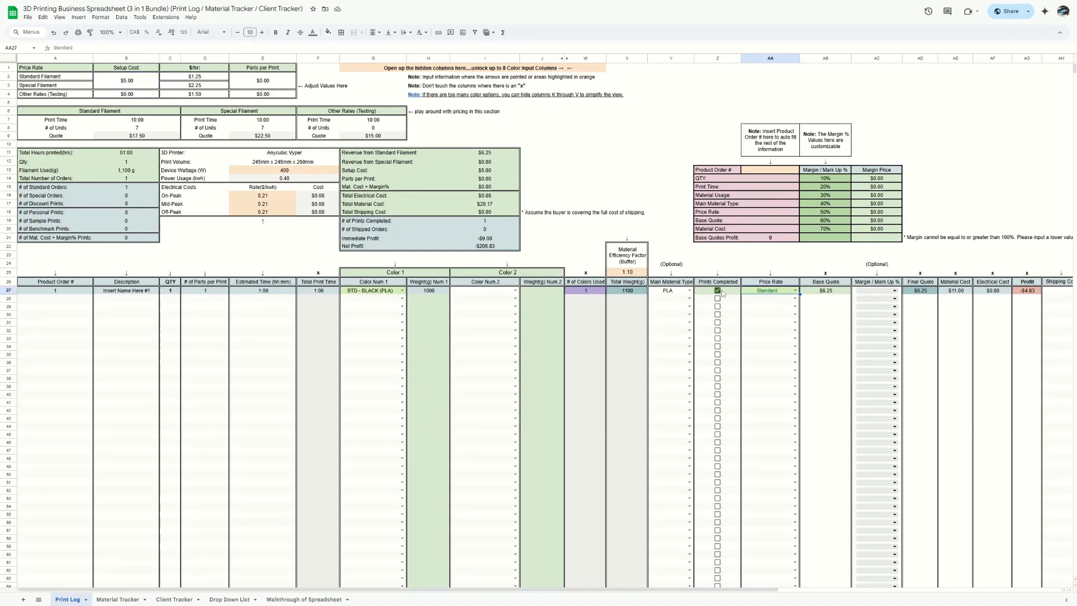
- Set the first order's Price Rate to Discount and inspect its final and base quote cells
{"action": "left_click", "coordinate": [795, 291]}
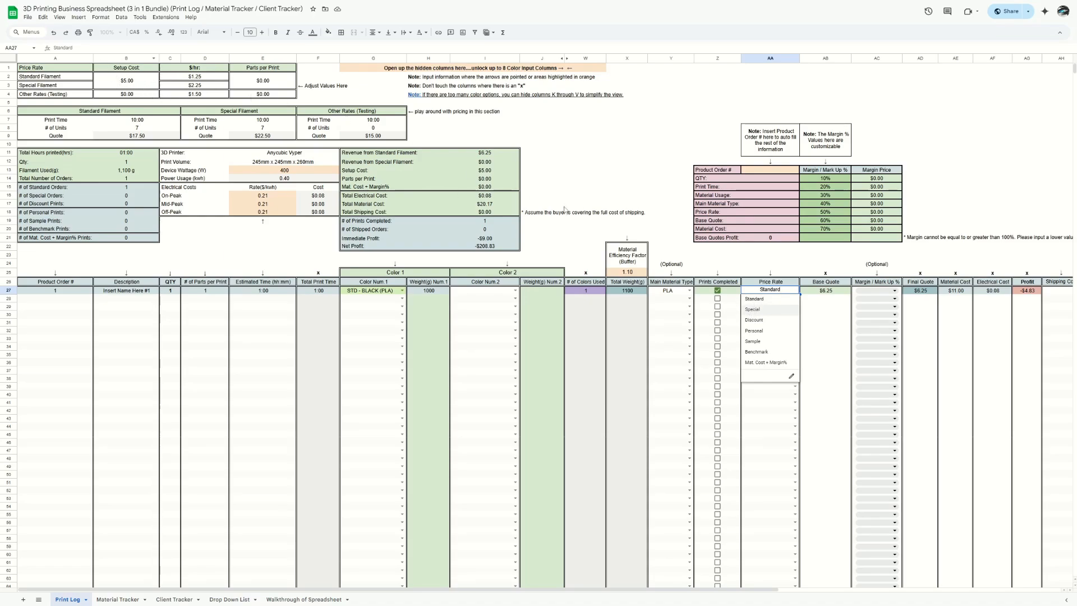
{"action": "left_click", "coordinate": [754, 320]}
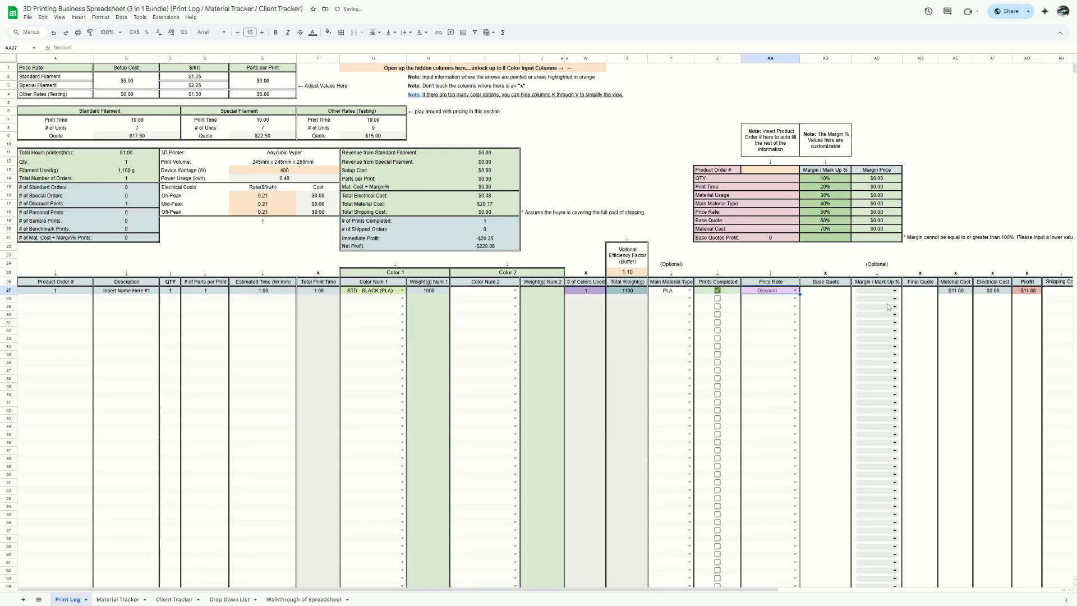
{"action": "left_click", "coordinate": [919, 292]}
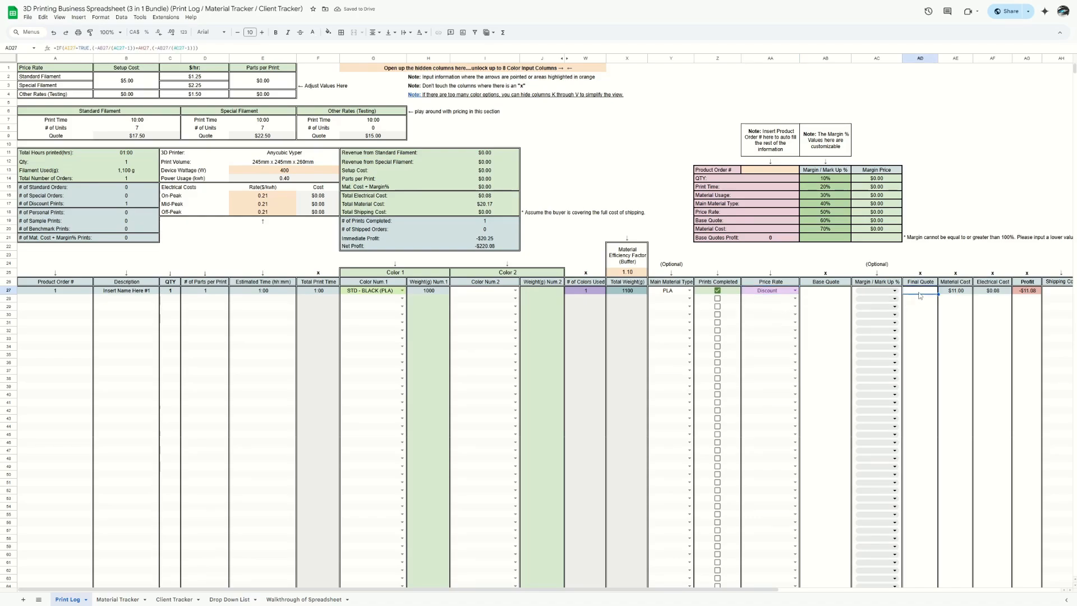
{"action": "left_click", "coordinate": [826, 291]}
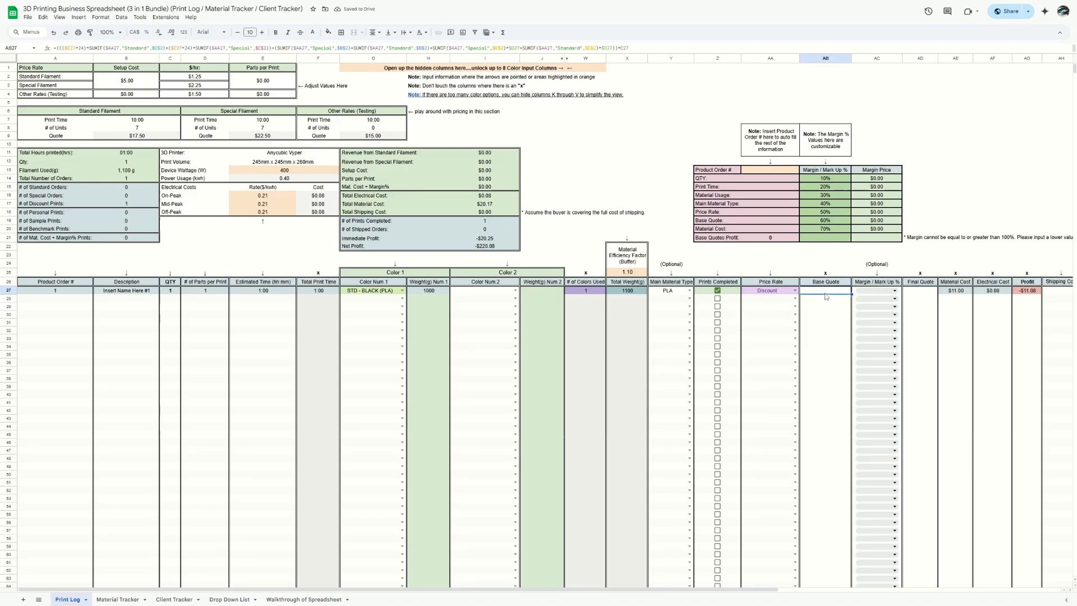
- Try the Personal and Benchmark price rates on the first order, and clear its Price Rate
{"action": "left_click", "coordinate": [795, 291]}
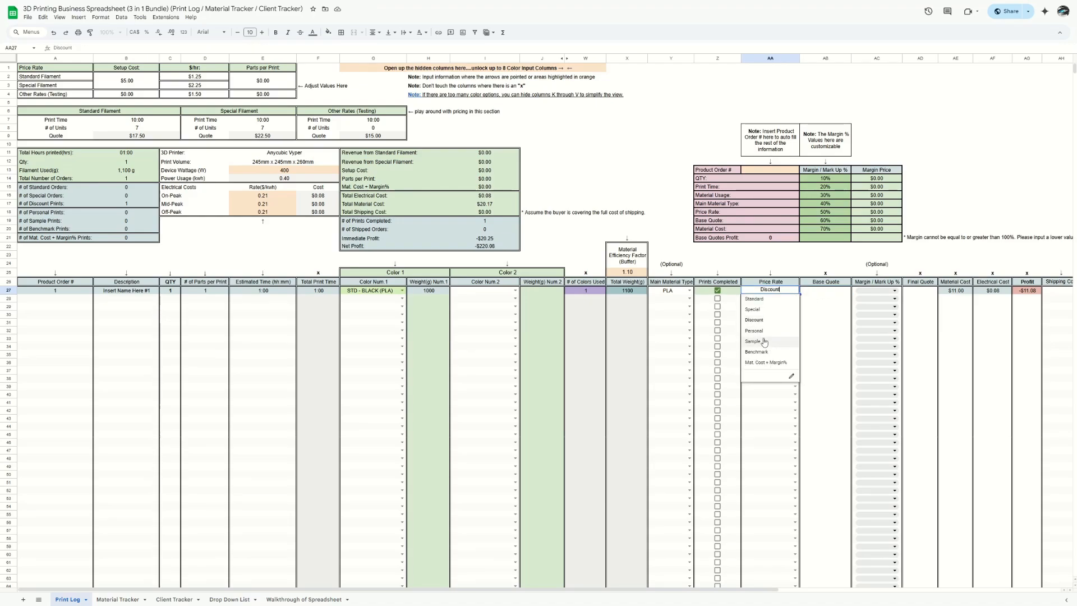
{"action": "left_click", "coordinate": [771, 333]}
{"action": "left_click", "coordinate": [795, 291]}
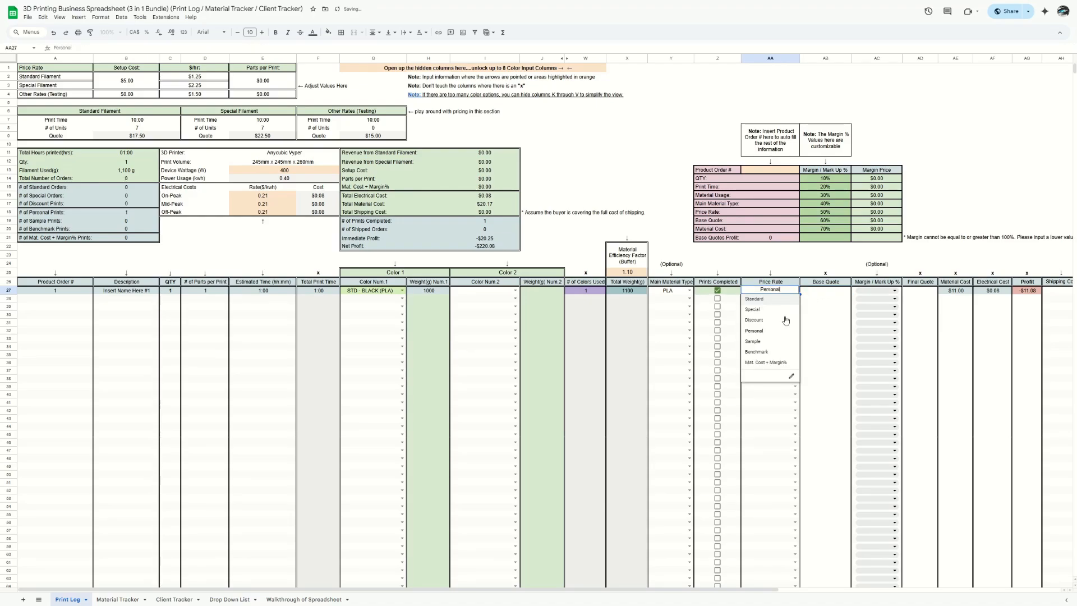
{"action": "left_click", "coordinate": [773, 352]}
{"action": "key", "text": "Delete"}
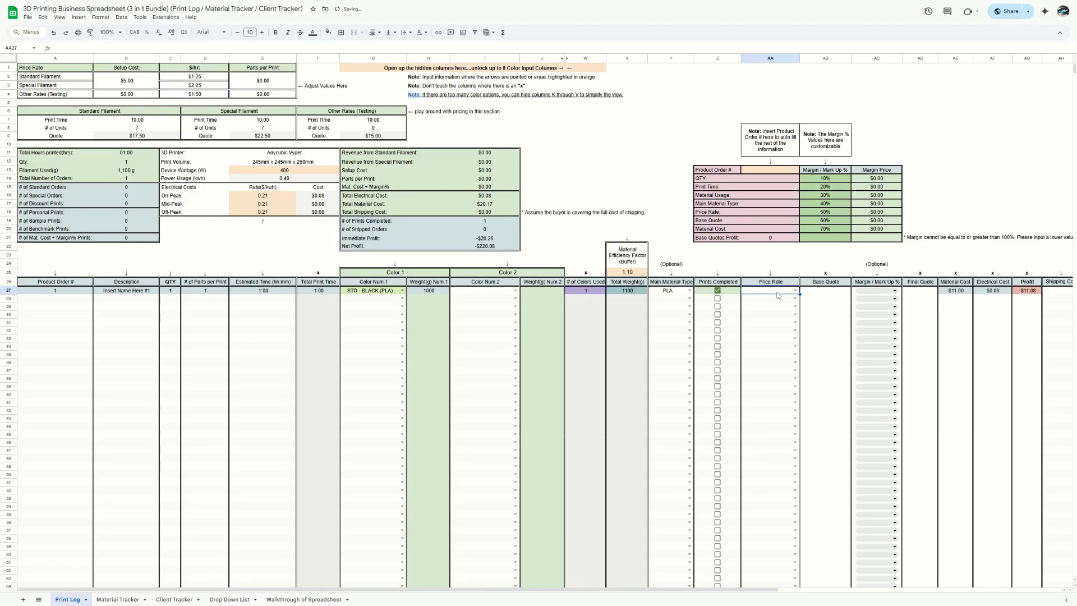
- Set the first order's Price Rate to Mat. Cost + Margin%, and check its material and electrical costs against the base quote
{"action": "left_click", "coordinate": [795, 290]}
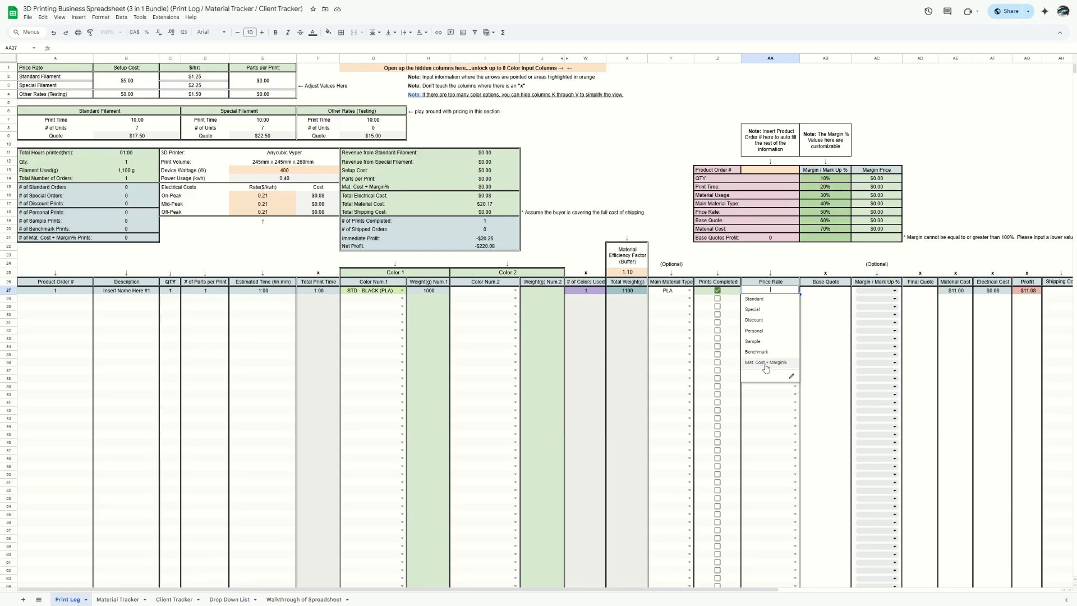
{"action": "left_click", "coordinate": [766, 363]}
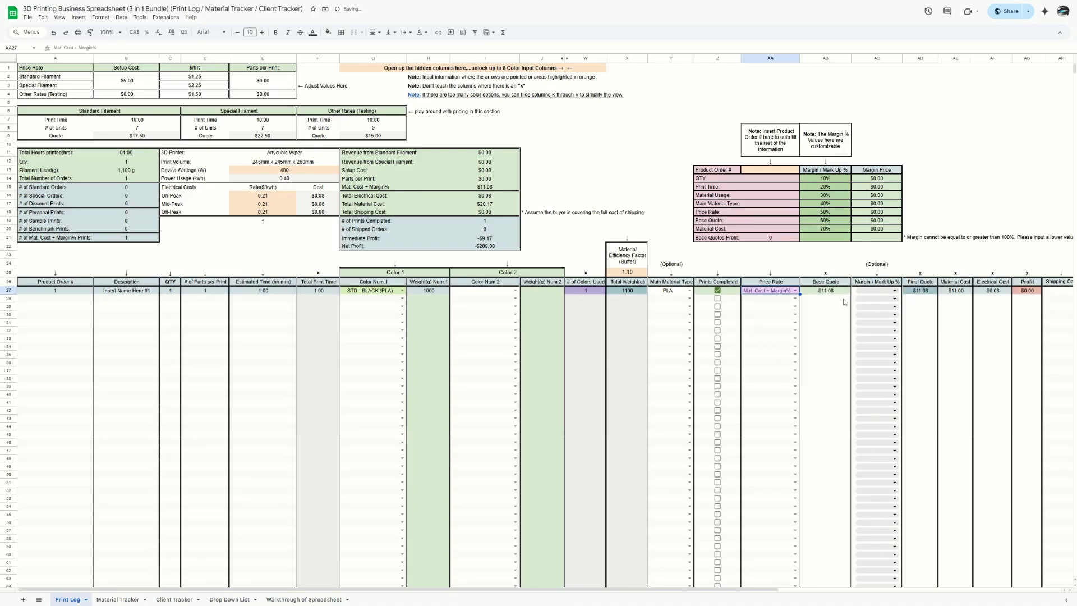
{"action": "left_click", "coordinate": [959, 293]}
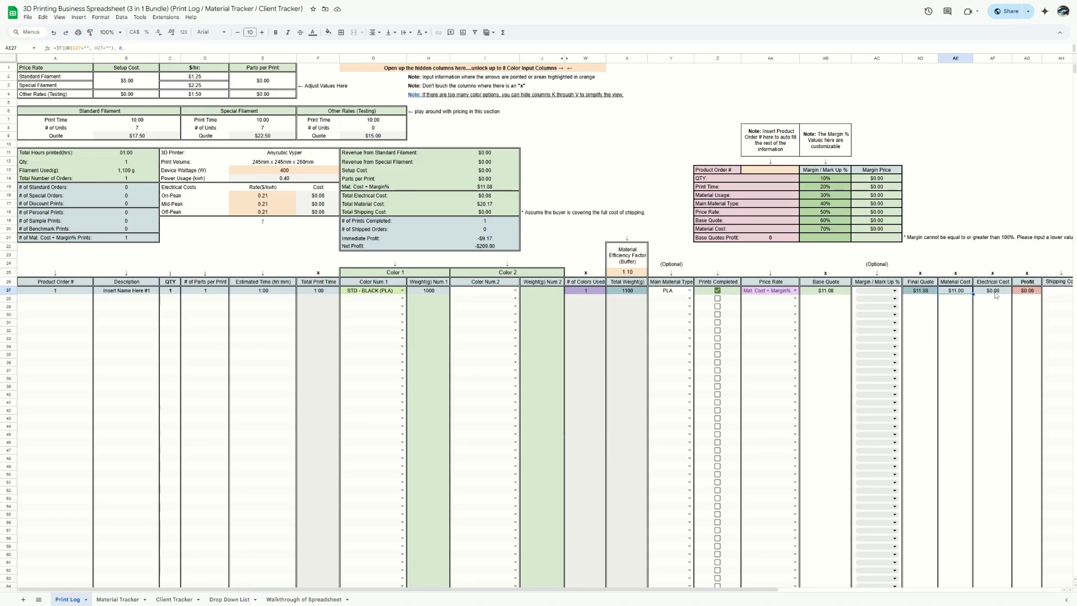
{"action": "left_click", "coordinate": [996, 294]}
{"action": "key", "text": "Left"}
{"action": "left_click", "coordinate": [979, 292], "text": "shift"}
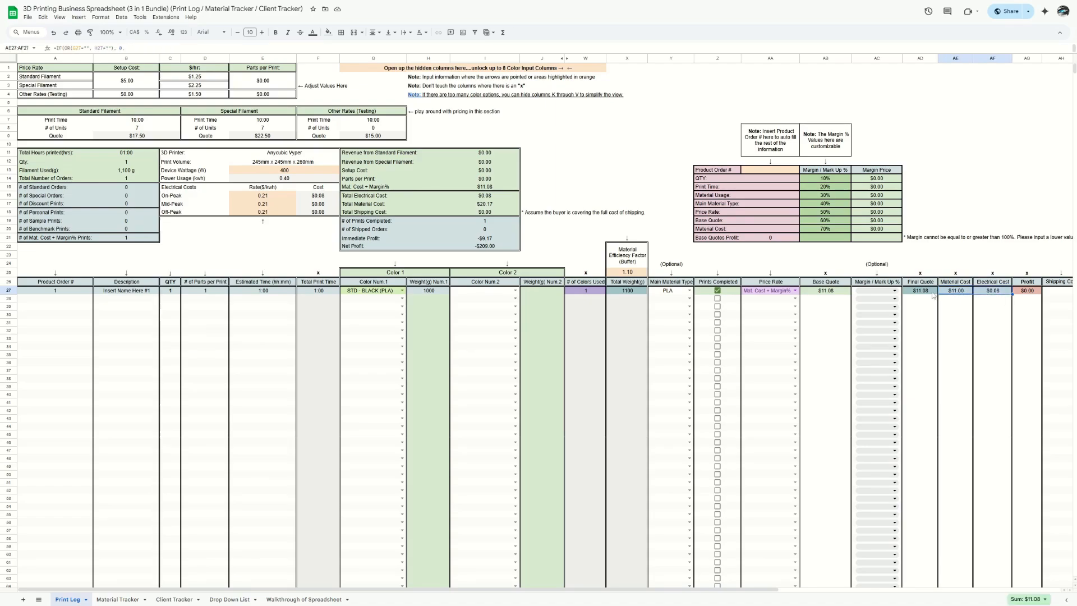
{"action": "left_click", "coordinate": [823, 293]}
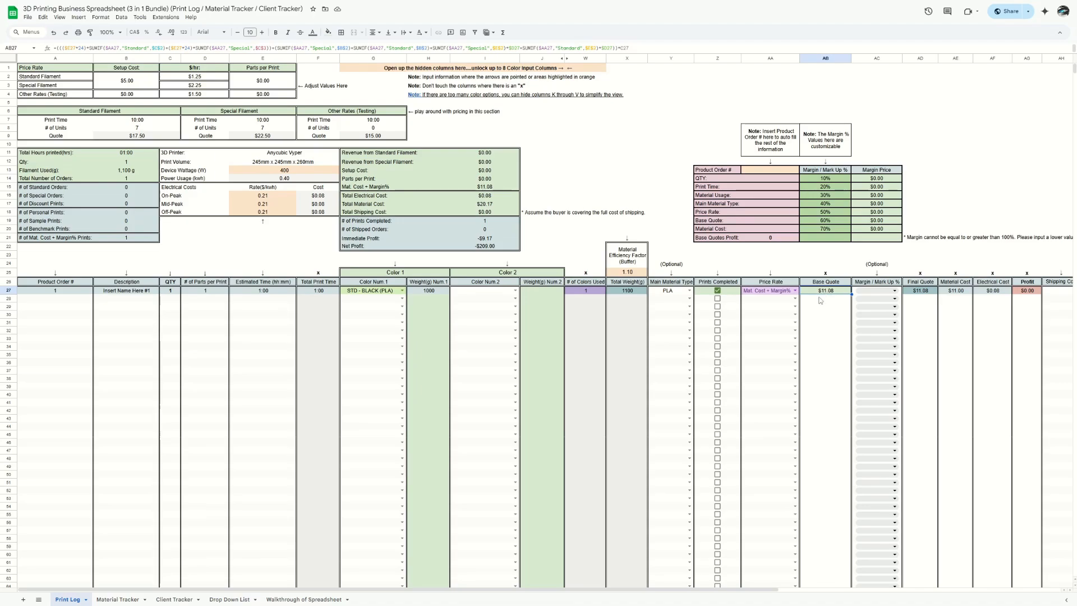
- Set the first order's Margin / Mark Up % to 50%, and inspect its base and final quotes
{"action": "left_click", "coordinate": [870, 296]}
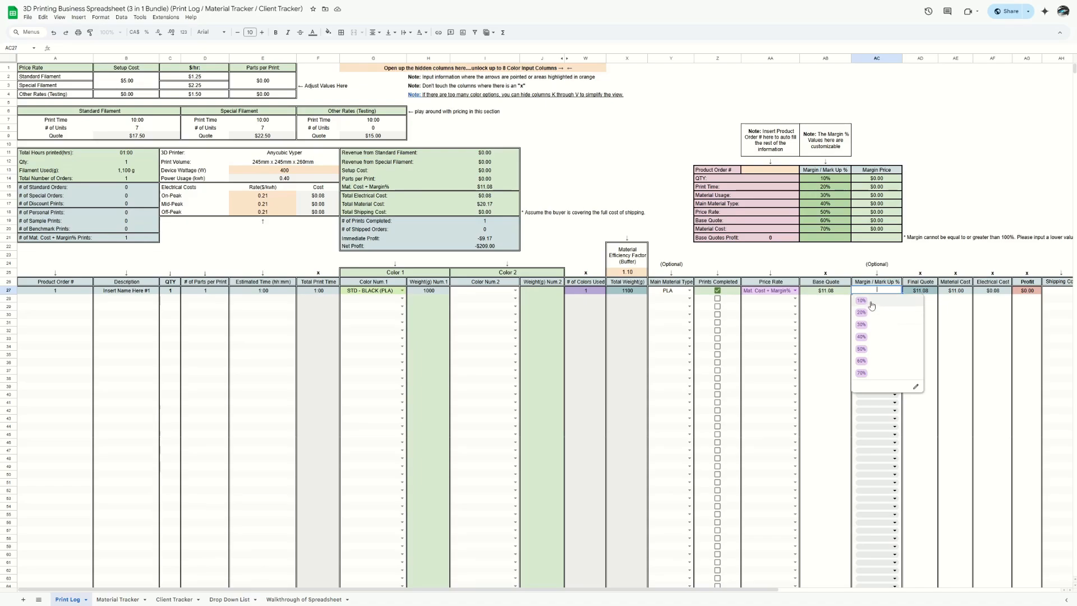
{"action": "left_click", "coordinate": [875, 351]}
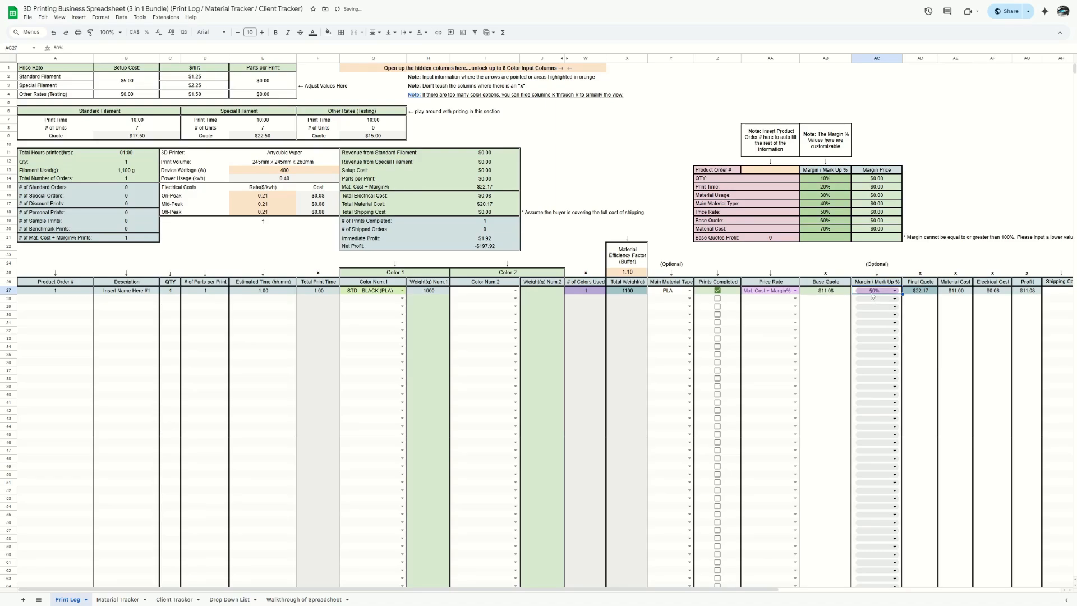
{"action": "left_click", "coordinate": [834, 296]}
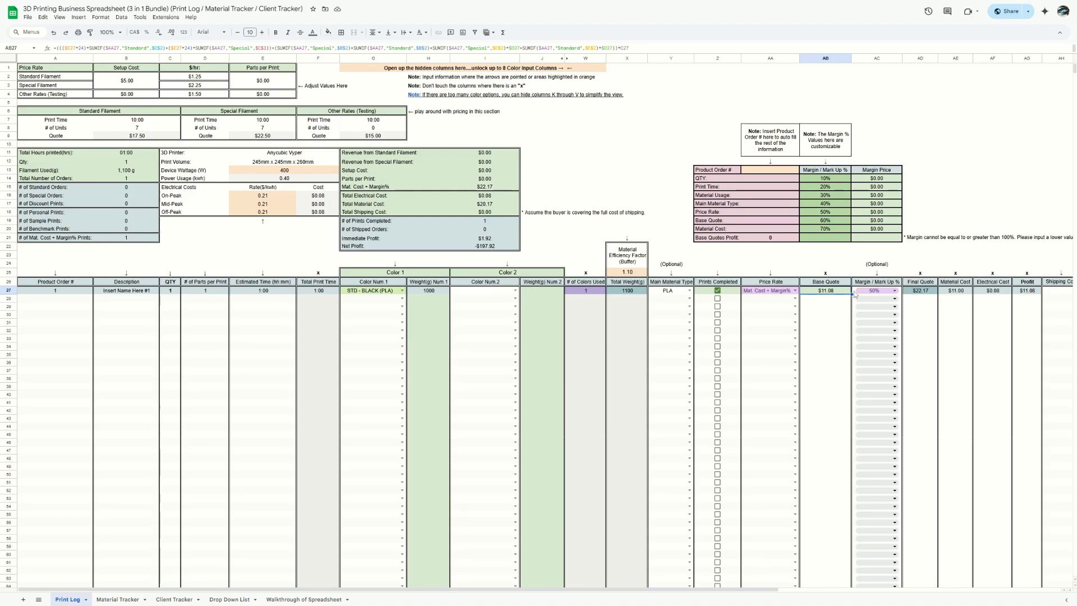
{"action": "left_click", "coordinate": [922, 292]}
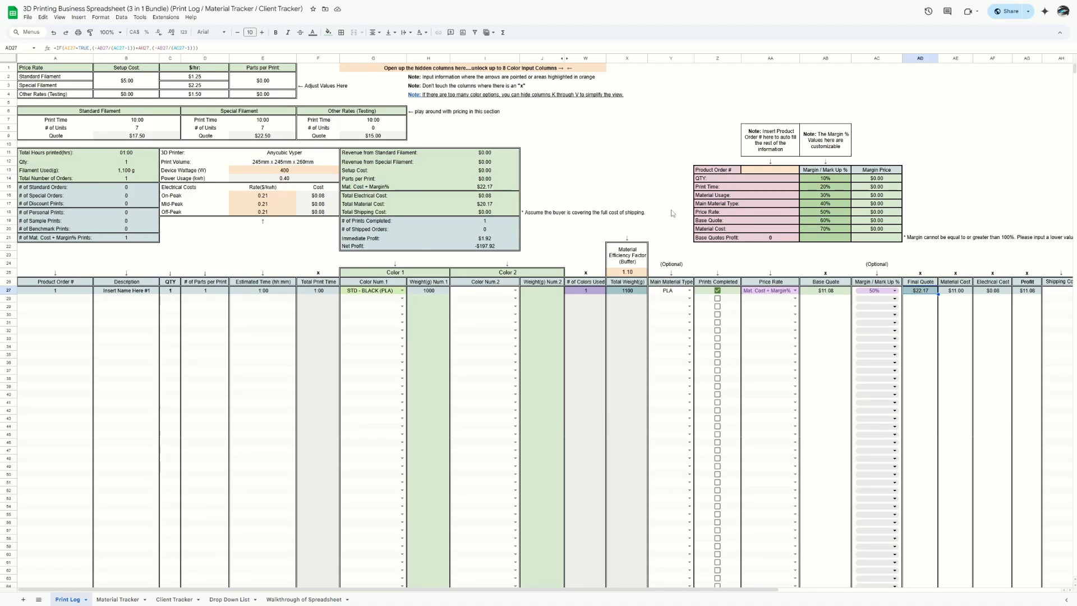
- Enter the first order's number as the Product Order # in the margin price lookup table
{"action": "left_click", "coordinate": [769, 172]}
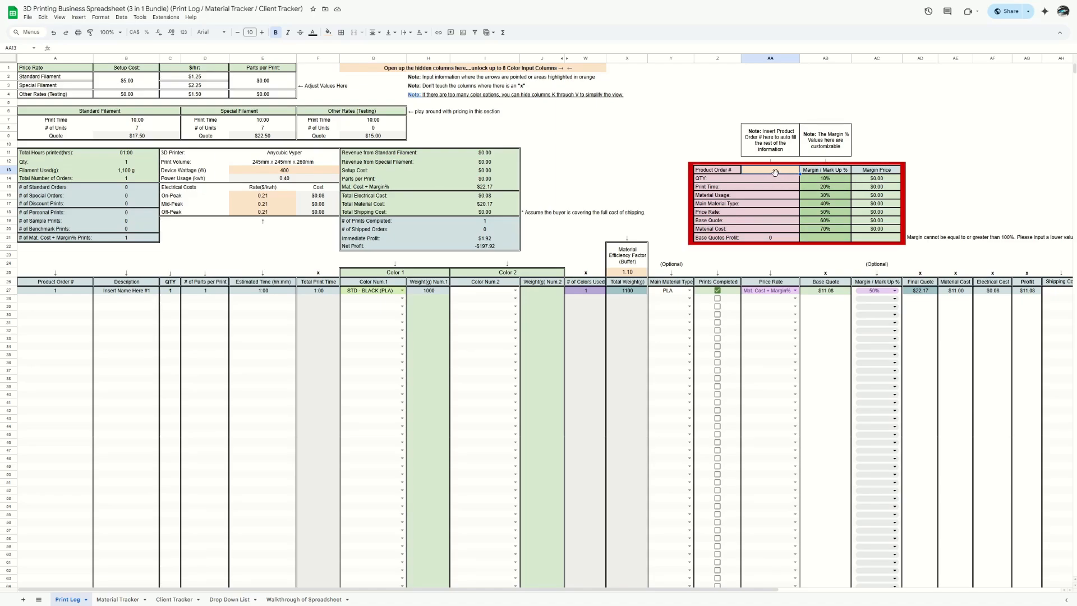
{"action": "type", "text": "1"}
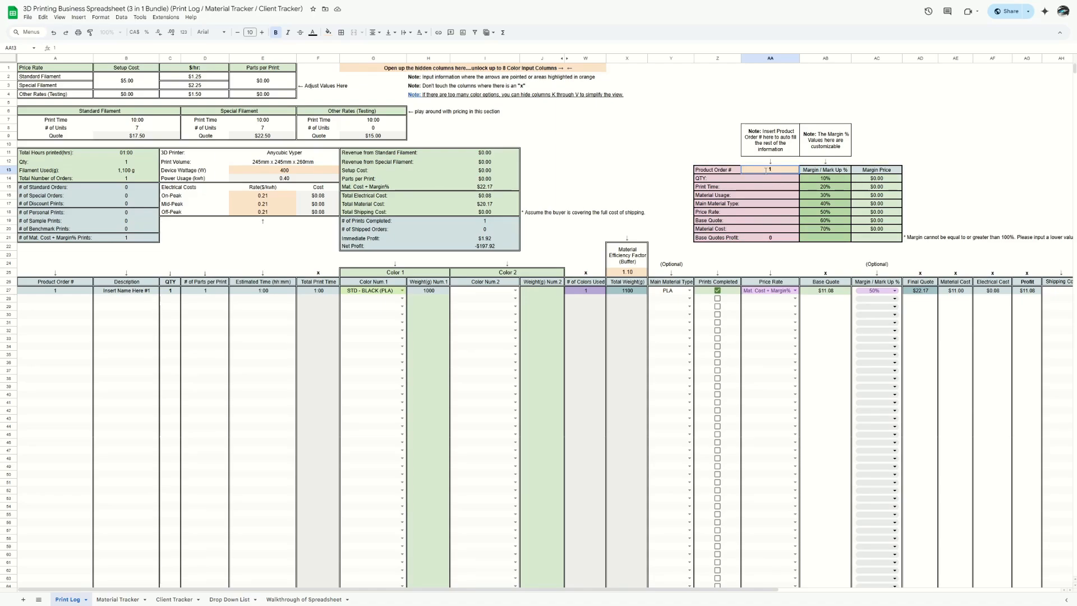
{"action": "key", "text": "Return"}
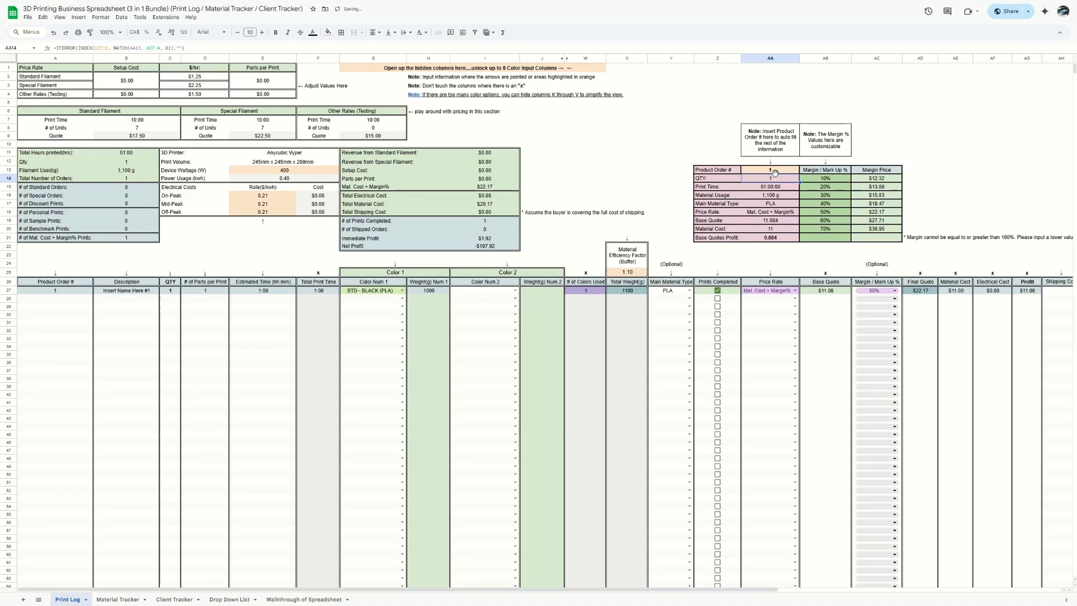
- Examine the lookup table's auto-filled order details and margin prices, including the quantity, print time and material usage
{"action": "left_click_drag", "start_coordinate": [769, 179], "coordinate": [770, 237]}
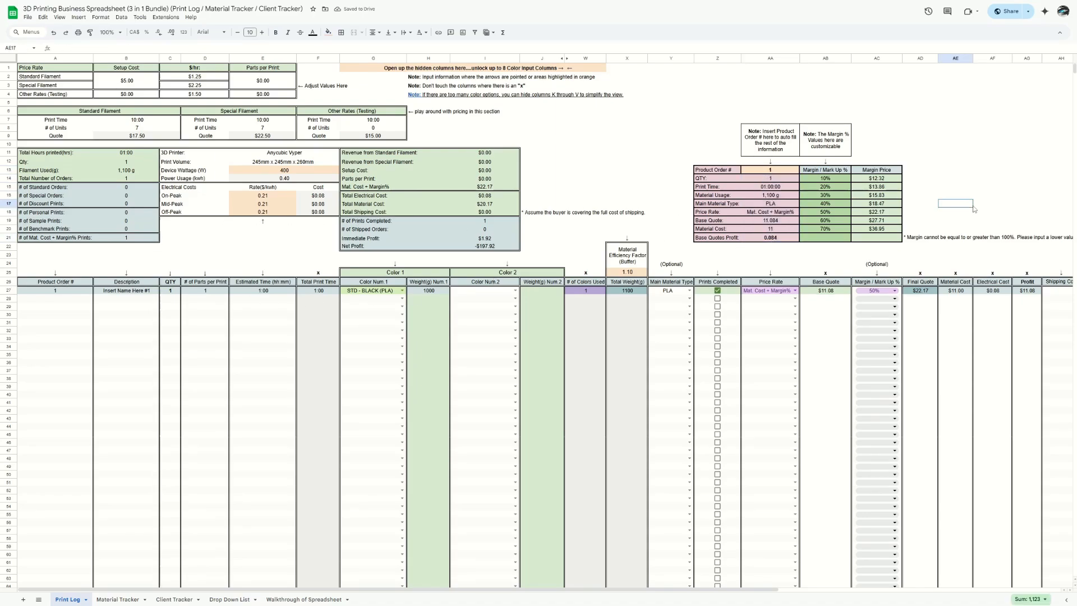
{"action": "left_click_drag", "start_coordinate": [717, 171], "coordinate": [889, 242]}
{"action": "left_click", "coordinate": [921, 213]}
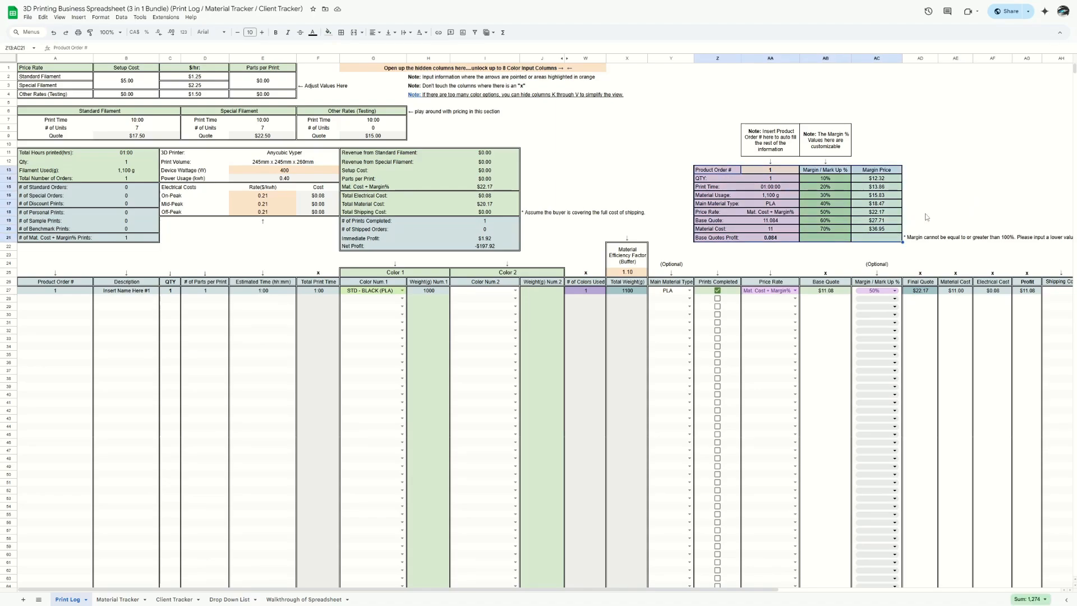
{"action": "left_click", "coordinate": [746, 179]}
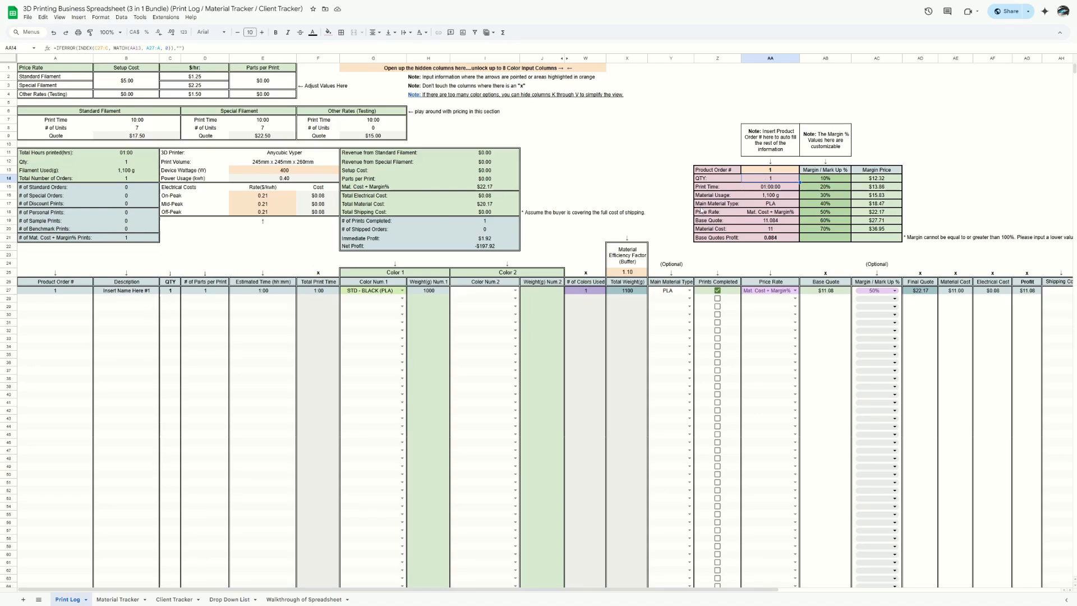
{"action": "left_click", "coordinate": [764, 187]}
{"action": "left_click", "coordinate": [773, 195]}
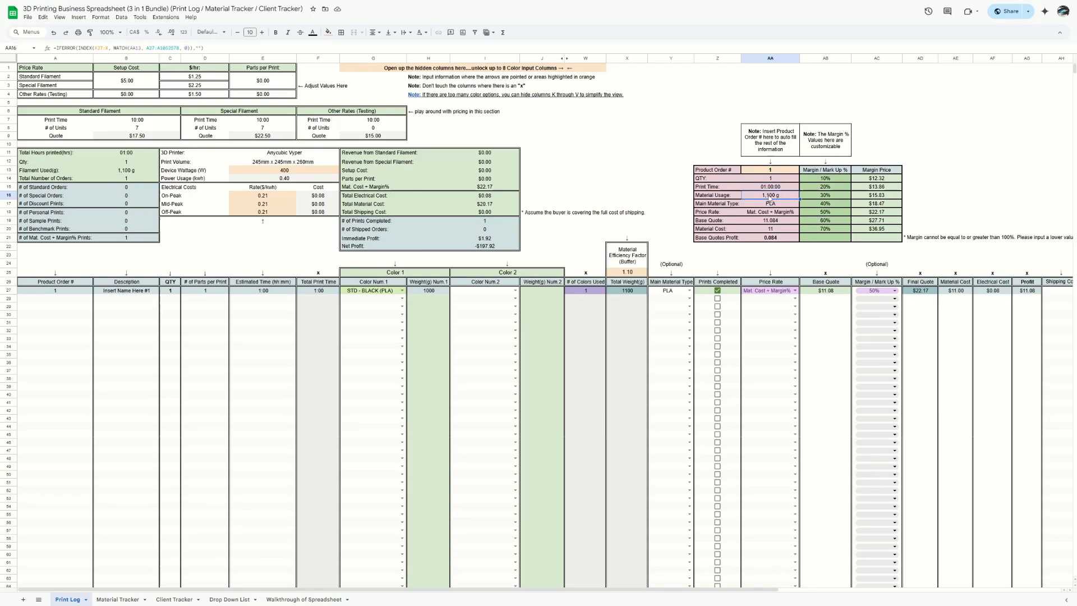
- Compare the lookup table's material usage, main material type and price rate with the matching entries in the first order's row
{"action": "left_click", "coordinate": [608, 292]}
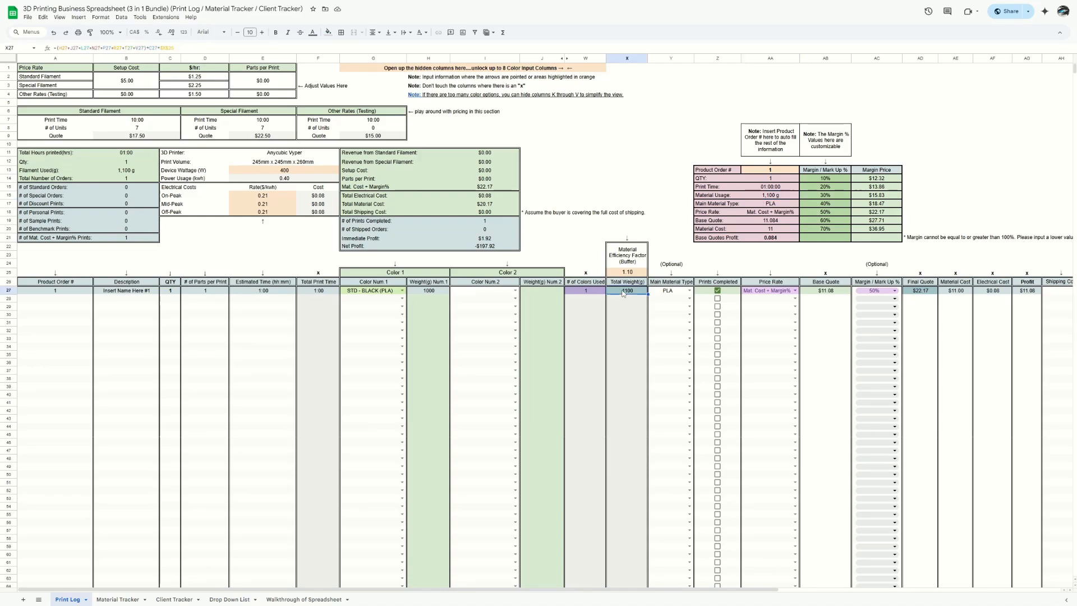
{"action": "left_click", "coordinate": [773, 205]}
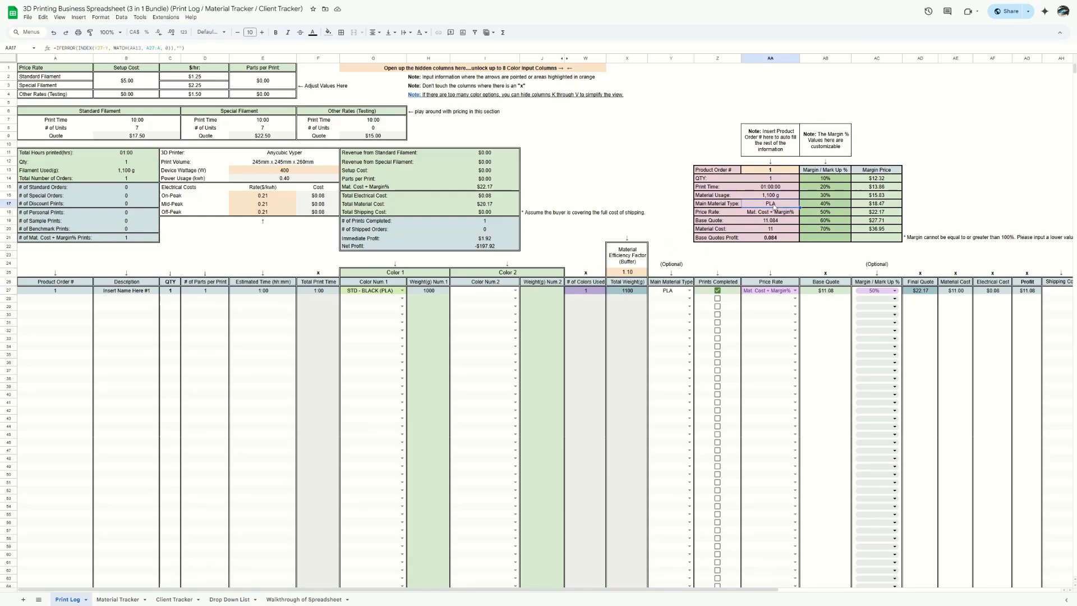
{"action": "left_click", "coordinate": [671, 294]}
{"action": "left_click", "coordinate": [769, 214]}
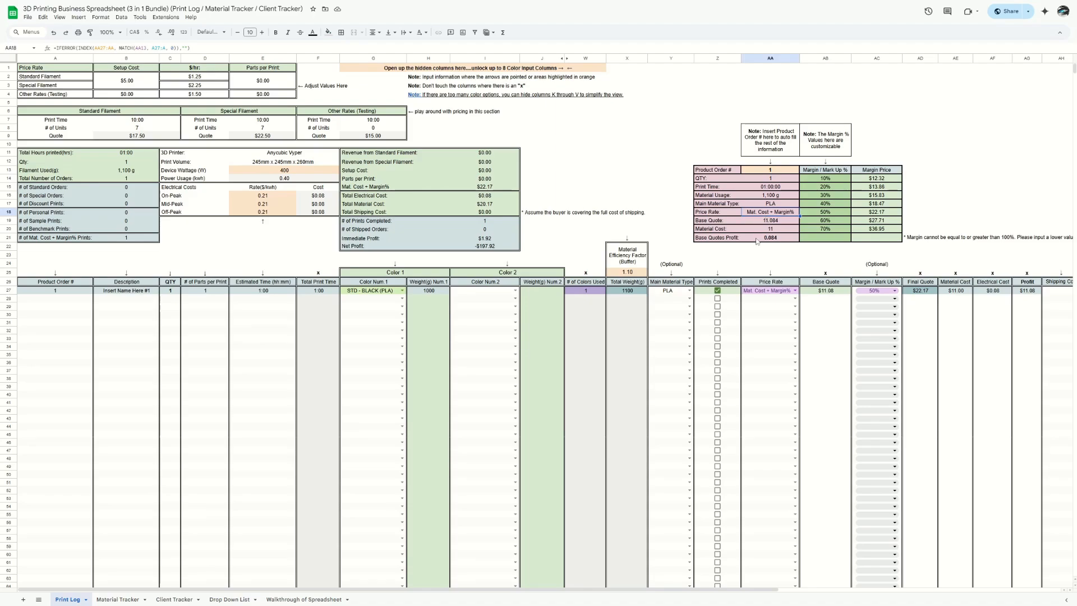
{"action": "left_click", "coordinate": [770, 292]}
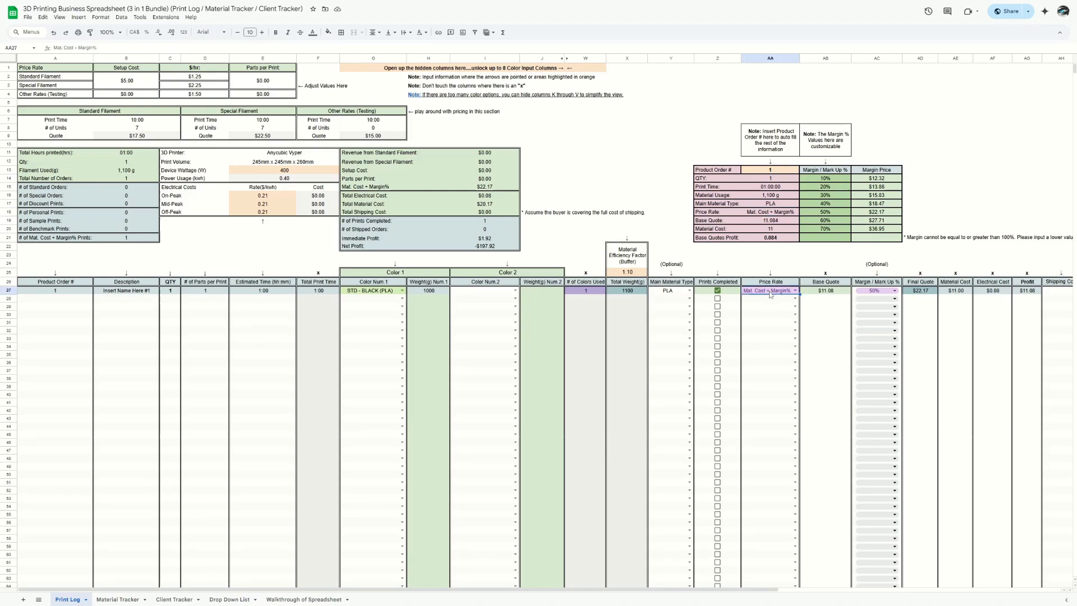
- Show the lookup table's Base Quote with two decimal places, and compare it with the first order's base quote
{"action": "left_click", "coordinate": [766, 223]}
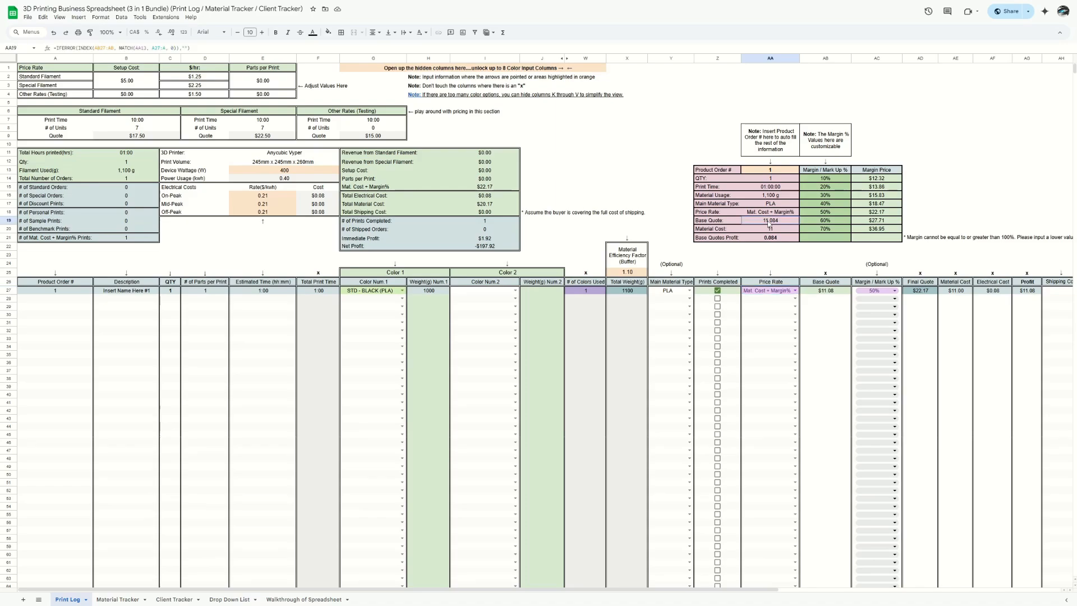
{"action": "left_click", "coordinate": [159, 32]}
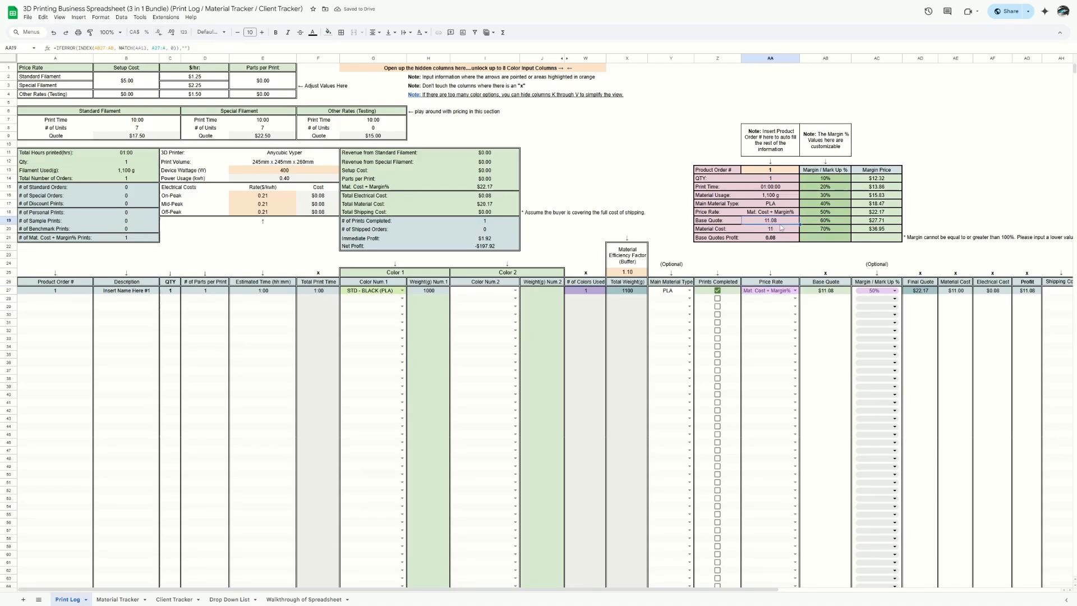
{"action": "left_click", "coordinate": [829, 292]}
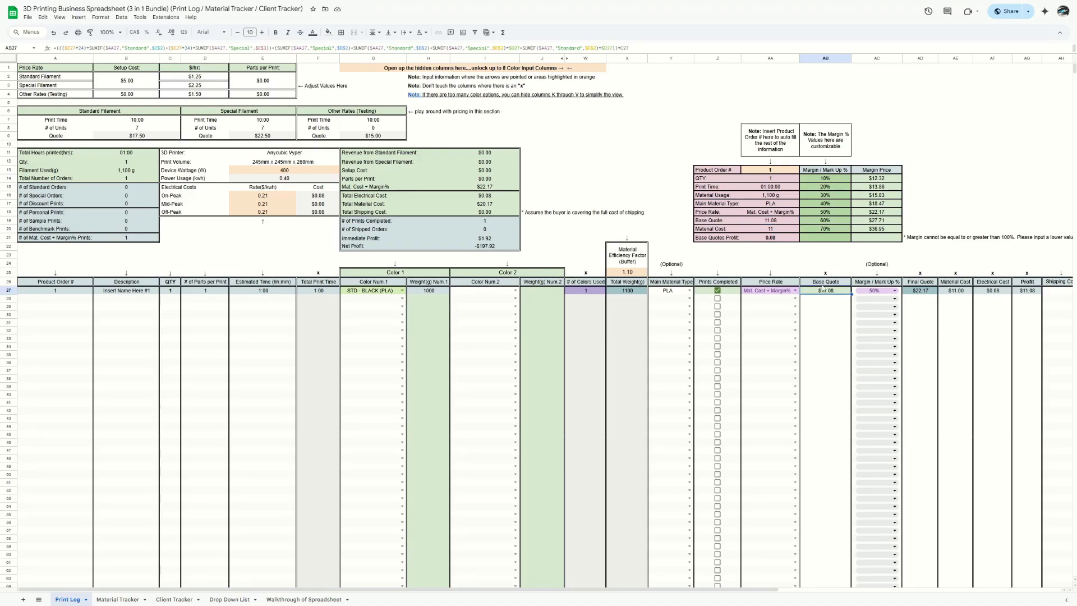
- Compare the lookup table's Material Cost with the first order's costs, and show it with two decimal places
{"action": "left_click", "coordinate": [772, 230]}
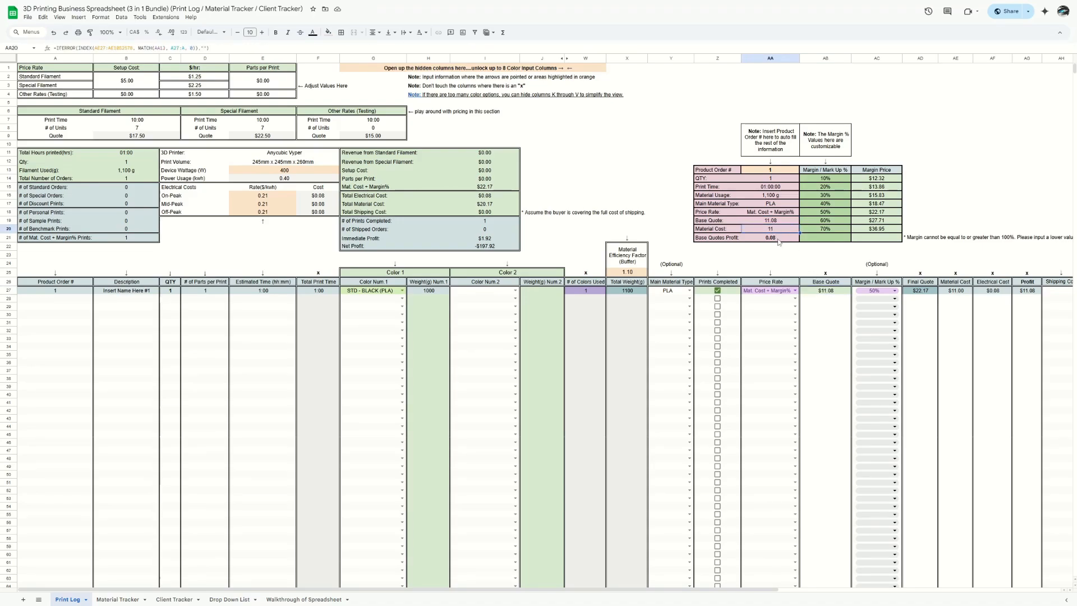
{"action": "left_click", "coordinate": [961, 293]}
{"action": "left_click", "coordinate": [780, 230]}
{"action": "left_click", "coordinate": [168, 34]}
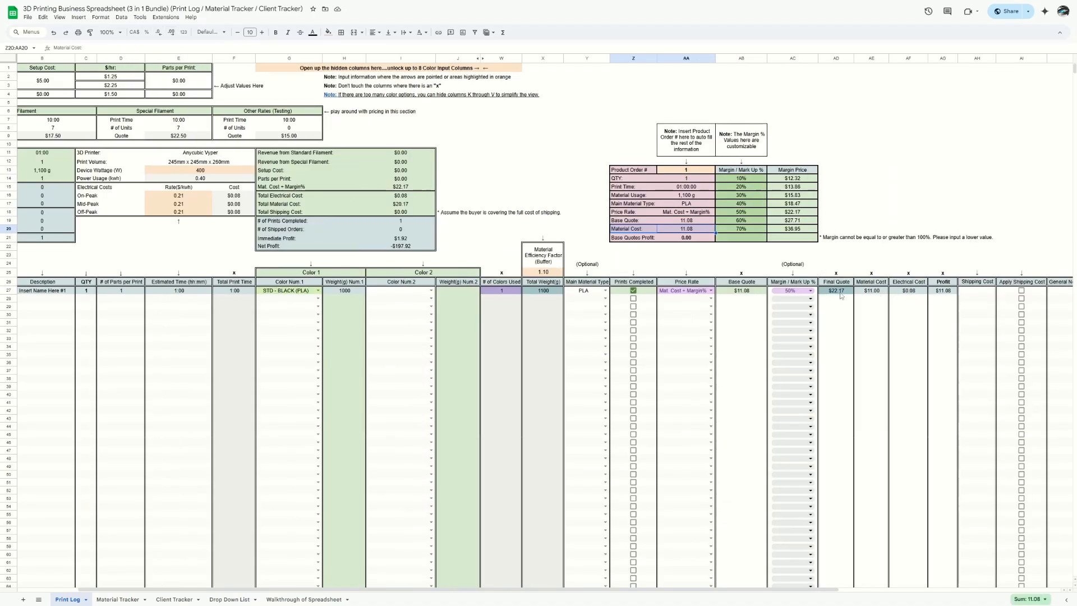
- Enter a Shipping Cost of 5.5 for the first order
{"action": "scroll", "coordinate": [160, 283], "scroll_direction": "left", "scroll_amount": 2}
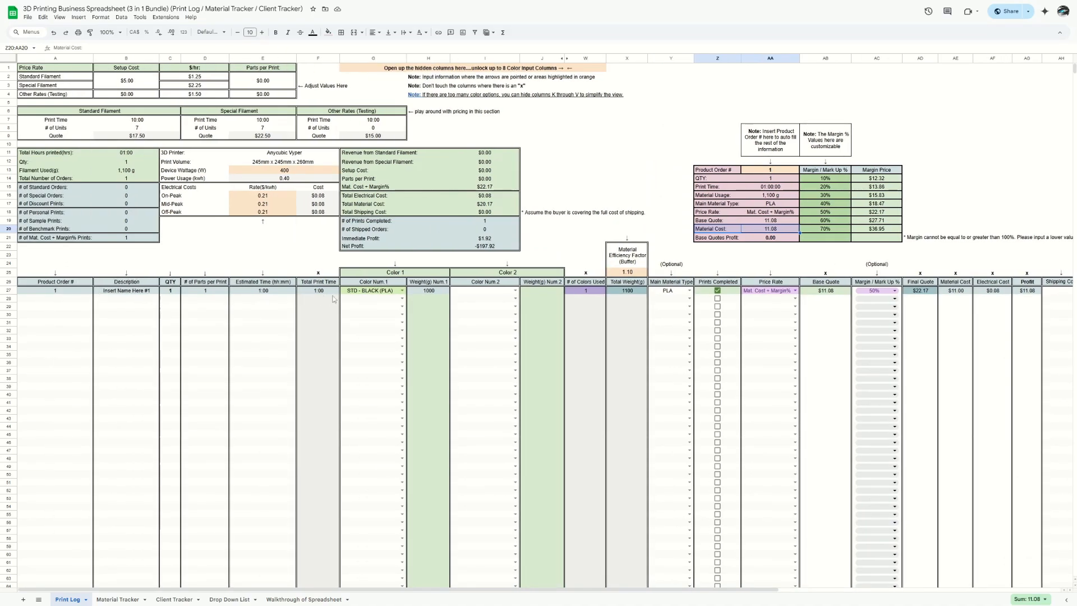
{"action": "scroll", "coordinate": [356, 297], "scroll_direction": "right", "scroll_amount": 6}
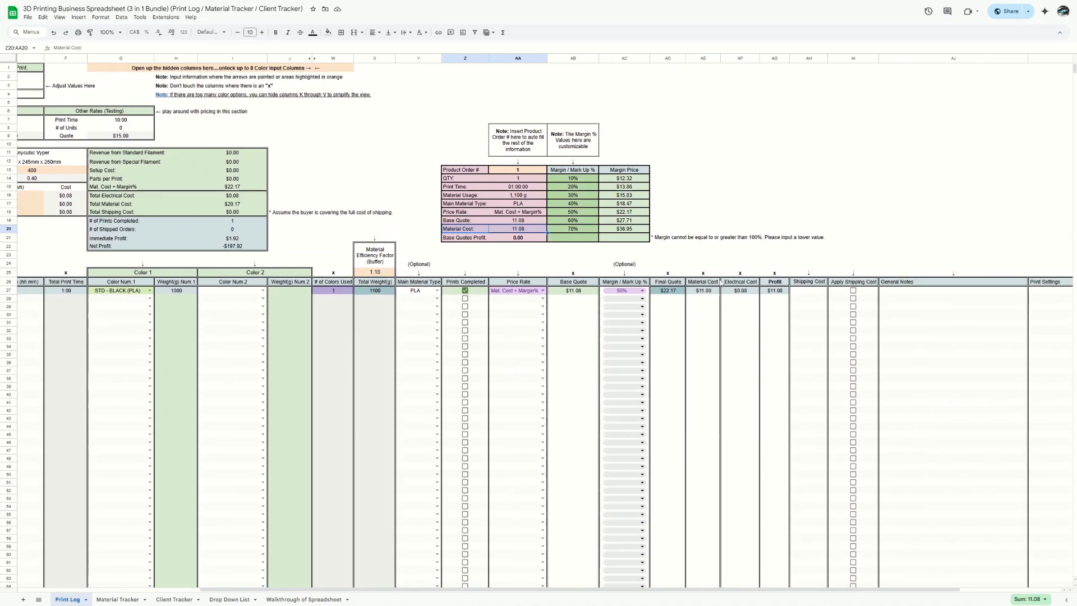
{"action": "left_click", "coordinate": [810, 293]}
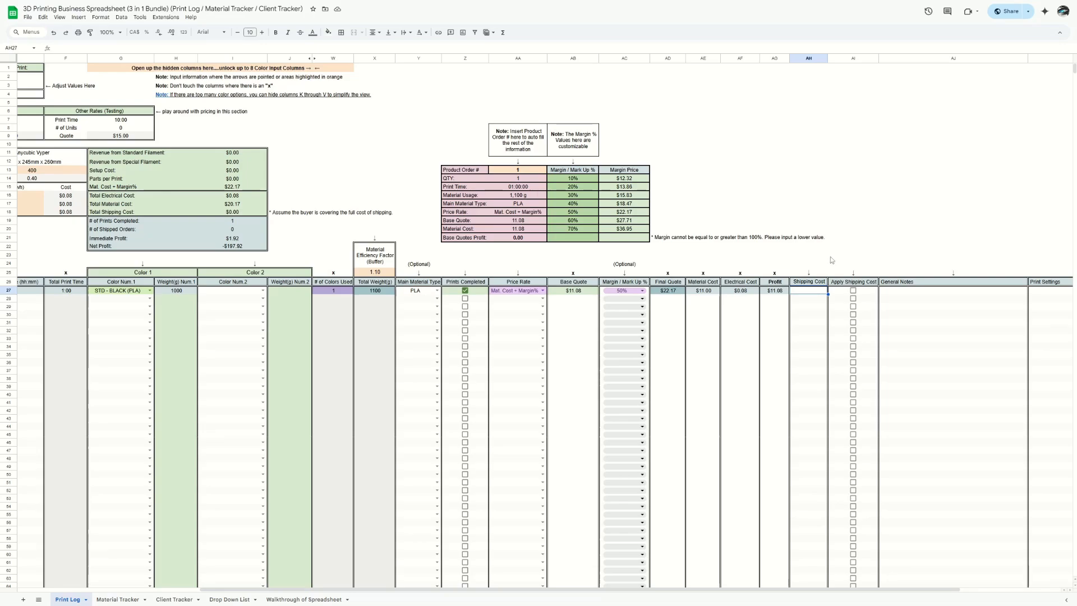
{"action": "type", "text": "5.5"}
{"action": "key", "text": "Return"}
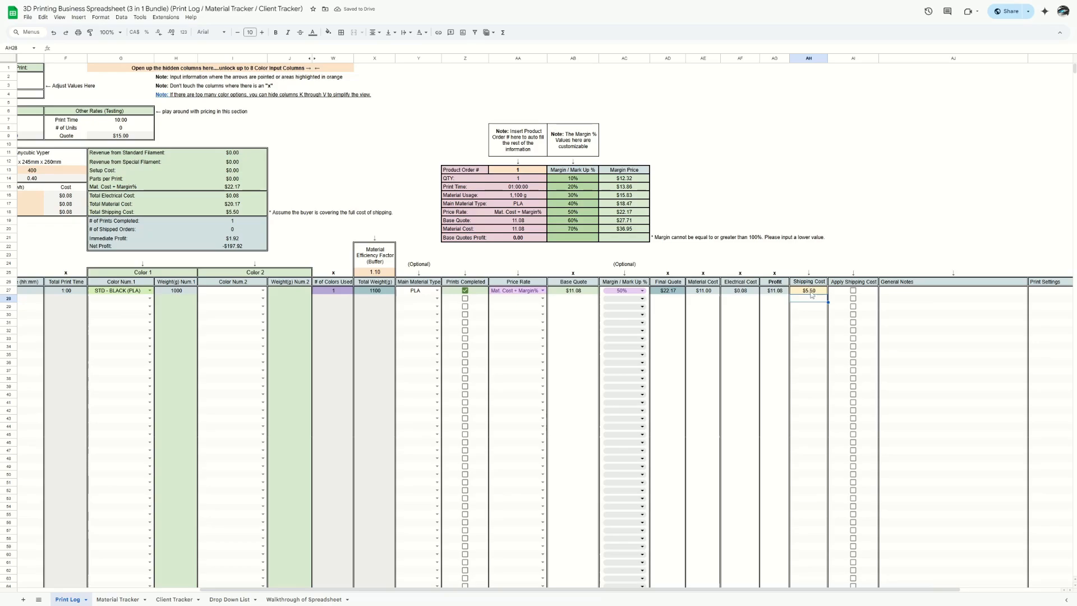
- Try applying the shipping cost to the first order's final quote, and switch it off again
{"action": "left_click", "coordinate": [853, 291]}
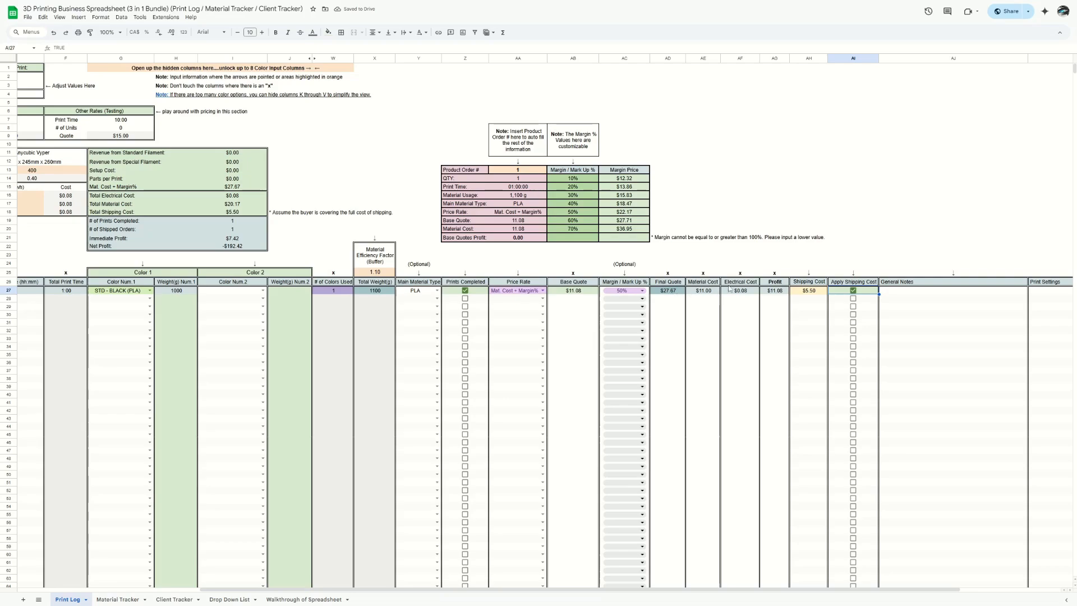
{"action": "left_click", "coordinate": [853, 292]}
{"action": "left_click", "coordinate": [747, 256]}
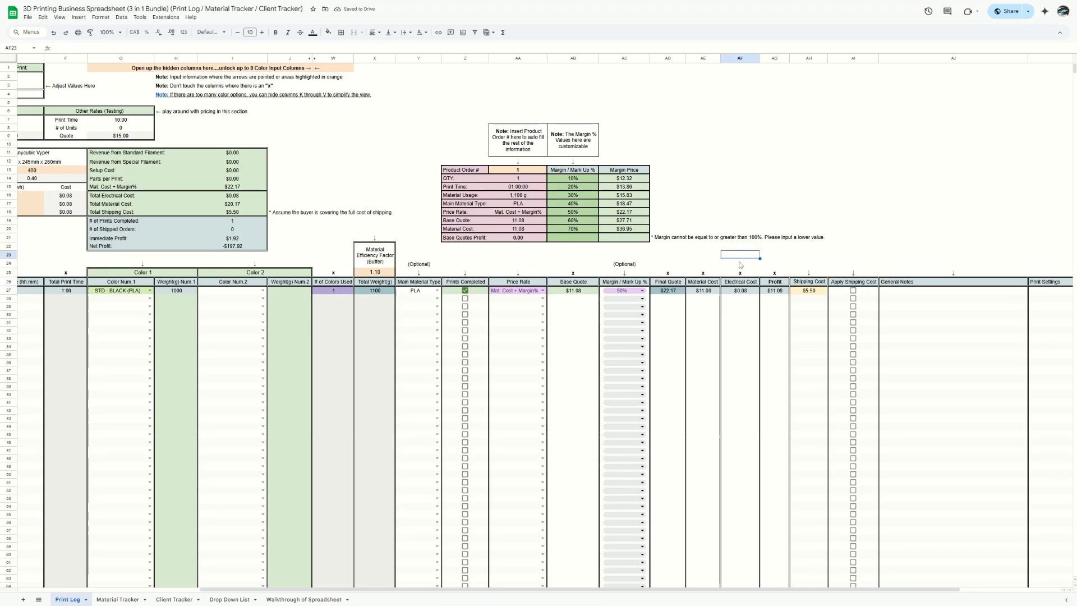
- Look over the General Notes and Print Settings columns at the end of the order rows
{"action": "scroll", "coordinate": [752, 281], "scroll_direction": "right", "scroll_amount": 3}
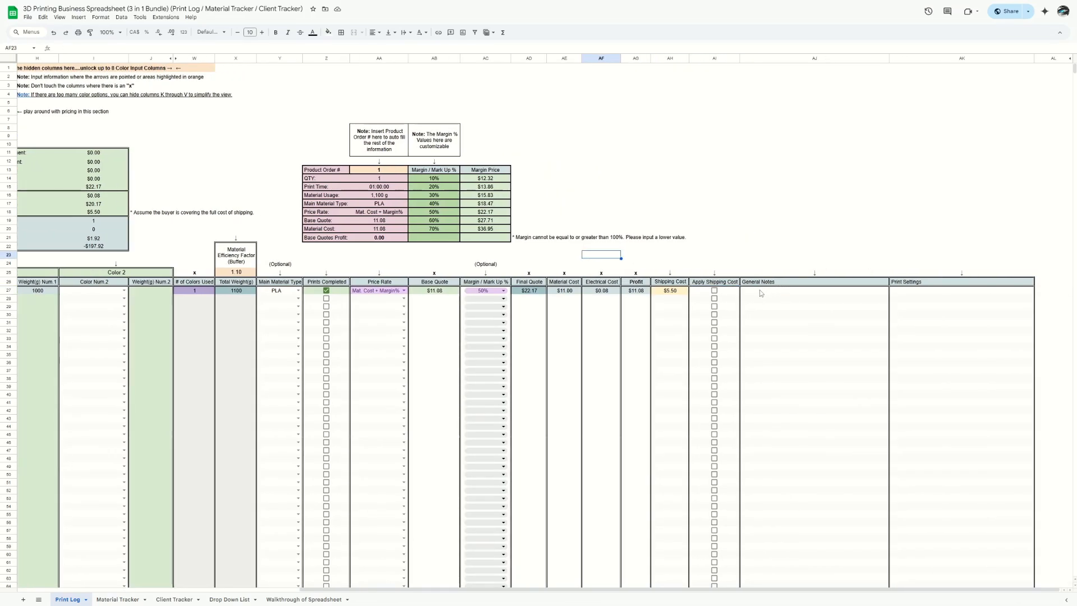
{"action": "left_click_drag", "start_coordinate": [758, 291], "coordinate": [892, 372]}
{"action": "left_click", "coordinate": [774, 292]}
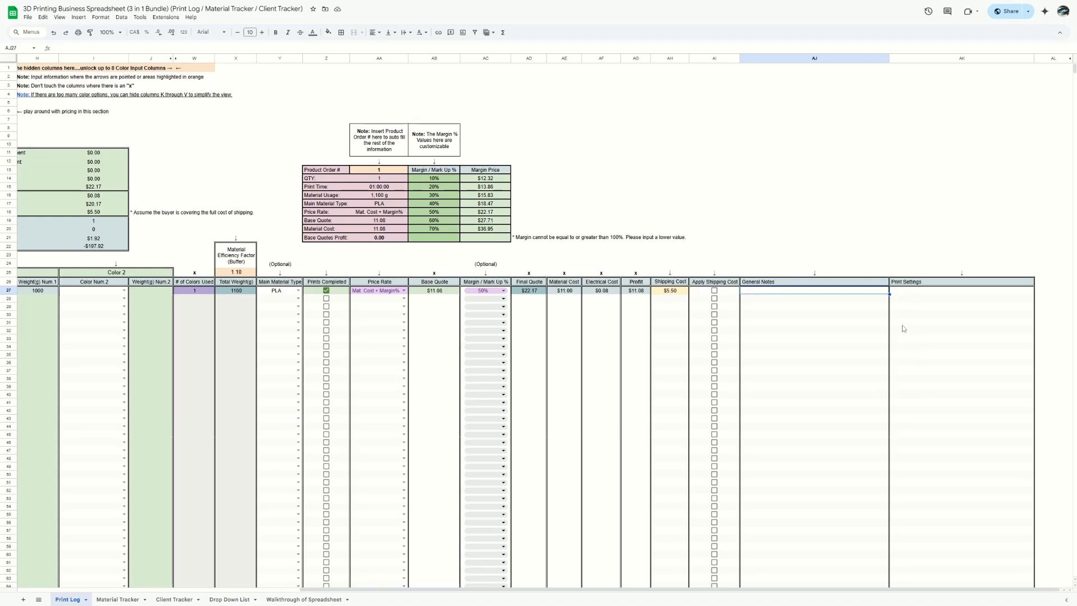
{"action": "scroll", "coordinate": [901, 326], "scroll_direction": "left", "scroll_amount": 10}
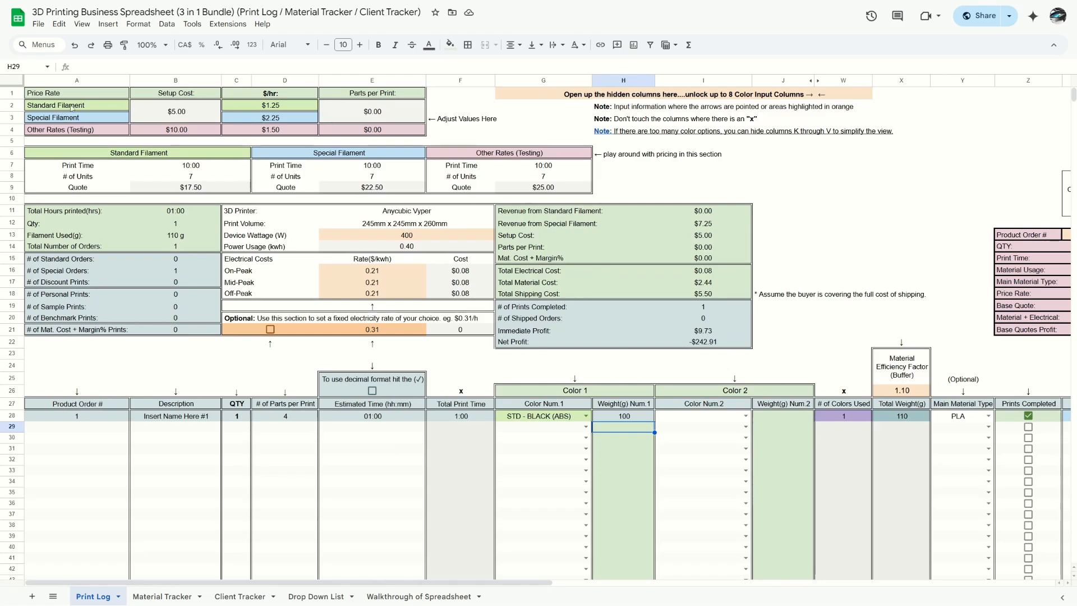
- Set the shared Setup Cost for Standard and Special Filament to $10
{"action": "left_click", "coordinate": [102, 110]}
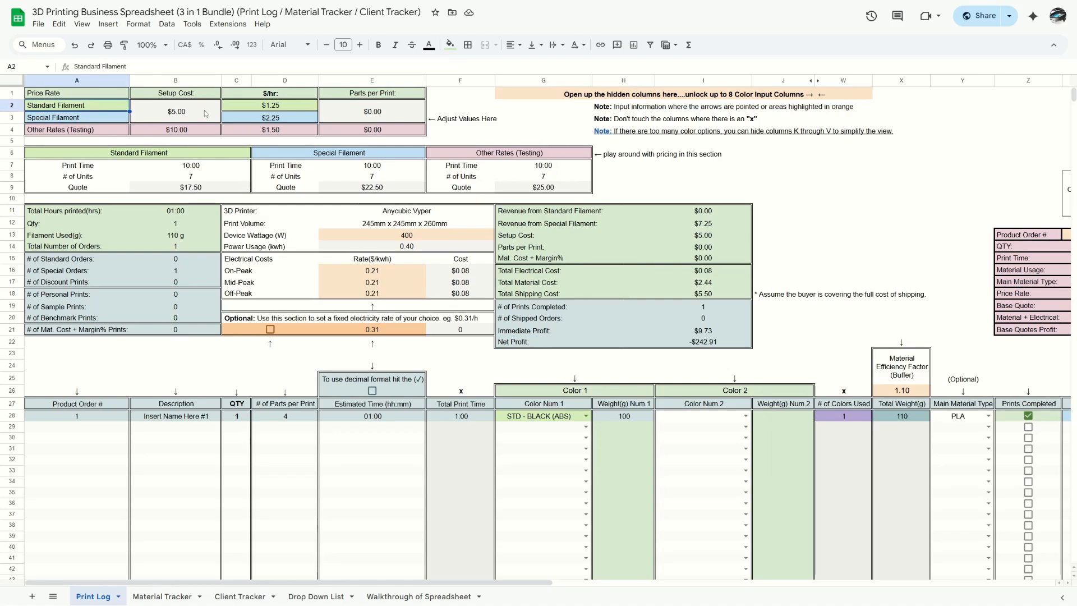
{"action": "left_click", "coordinate": [191, 97]}
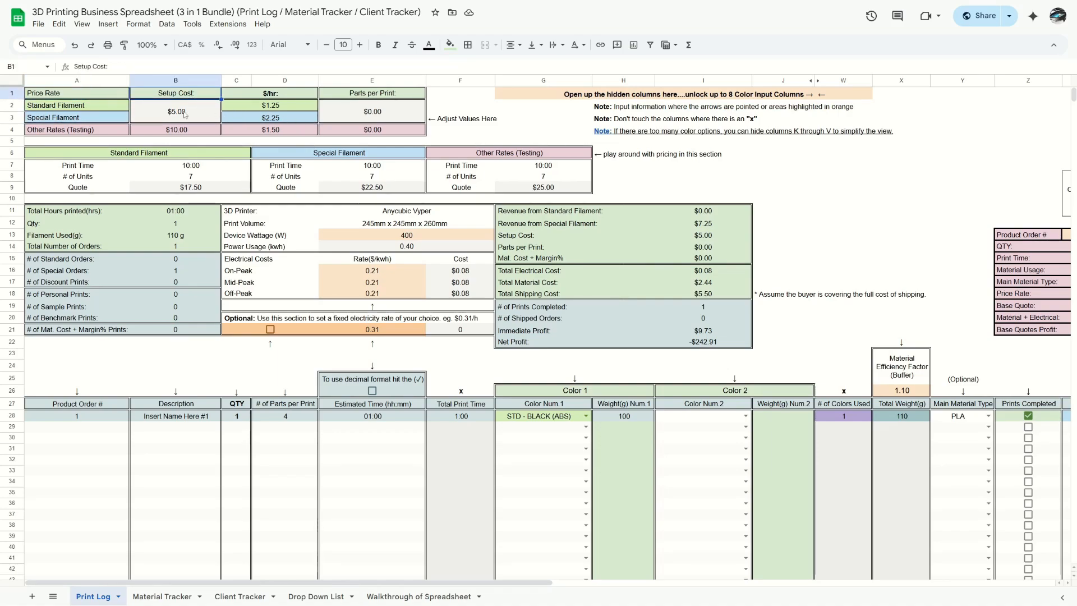
{"action": "left_click", "coordinate": [184, 115]}
{"action": "left_click", "coordinate": [185, 96]}
{"action": "left_click", "coordinate": [180, 117]}
{"action": "type", "text": "10"}
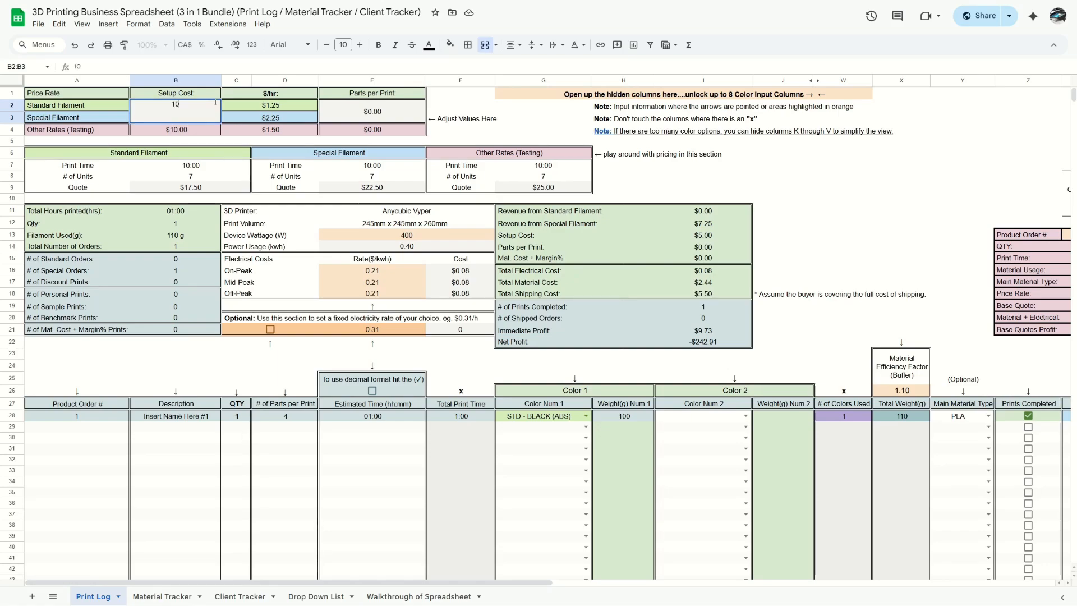
{"action": "key", "text": "ctrl+Return"}
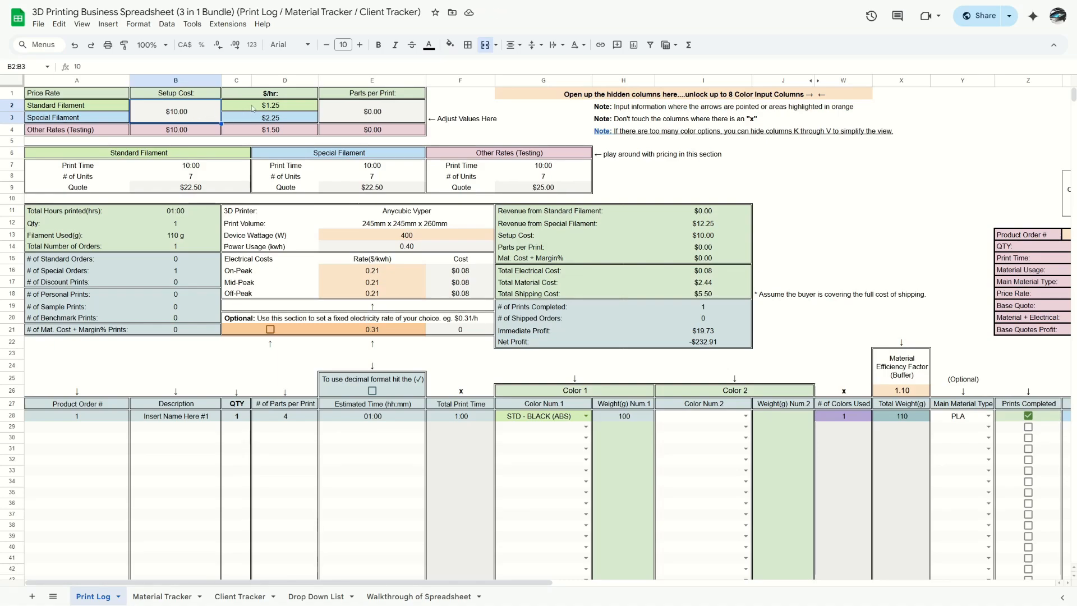
- Review the Standard and Special Filament hourly rates, and set the first order's Price Rate to Standard
{"action": "left_click", "coordinate": [266, 95]}
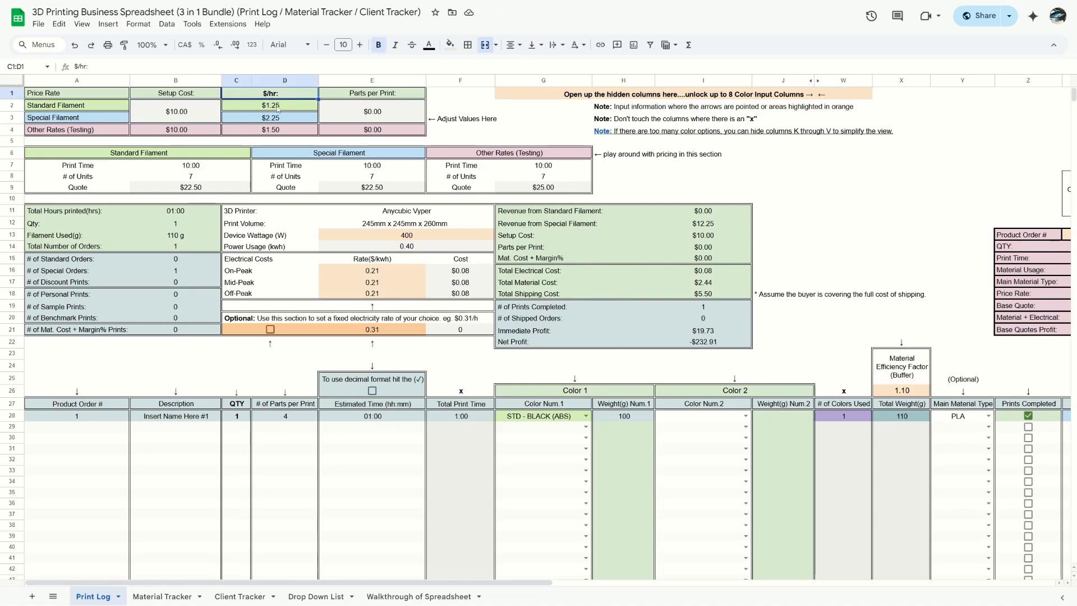
{"action": "left_click", "coordinate": [278, 106]}
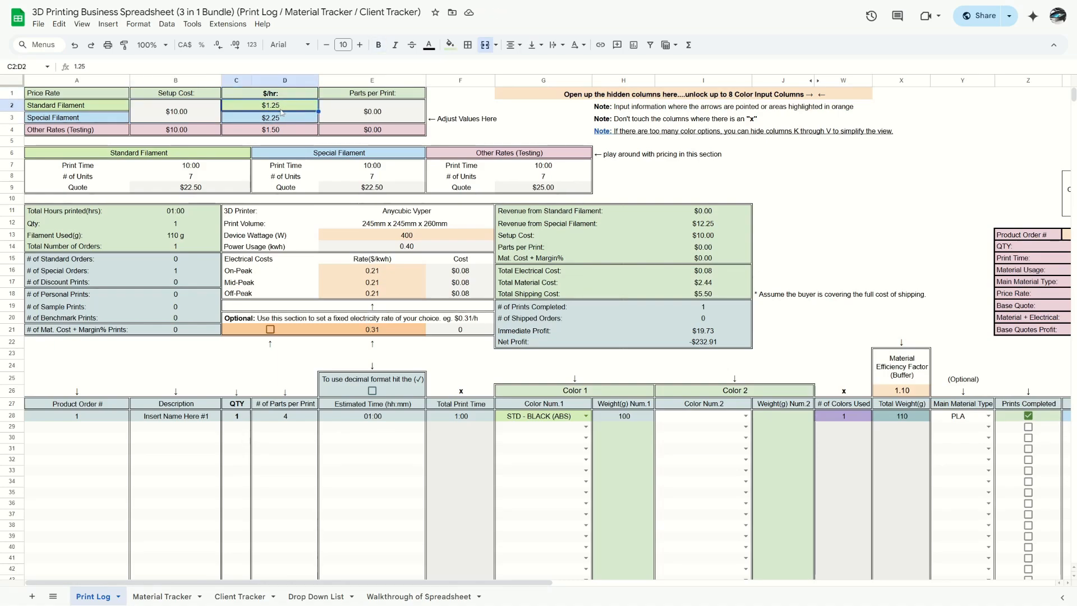
{"action": "left_click", "coordinate": [276, 119]}
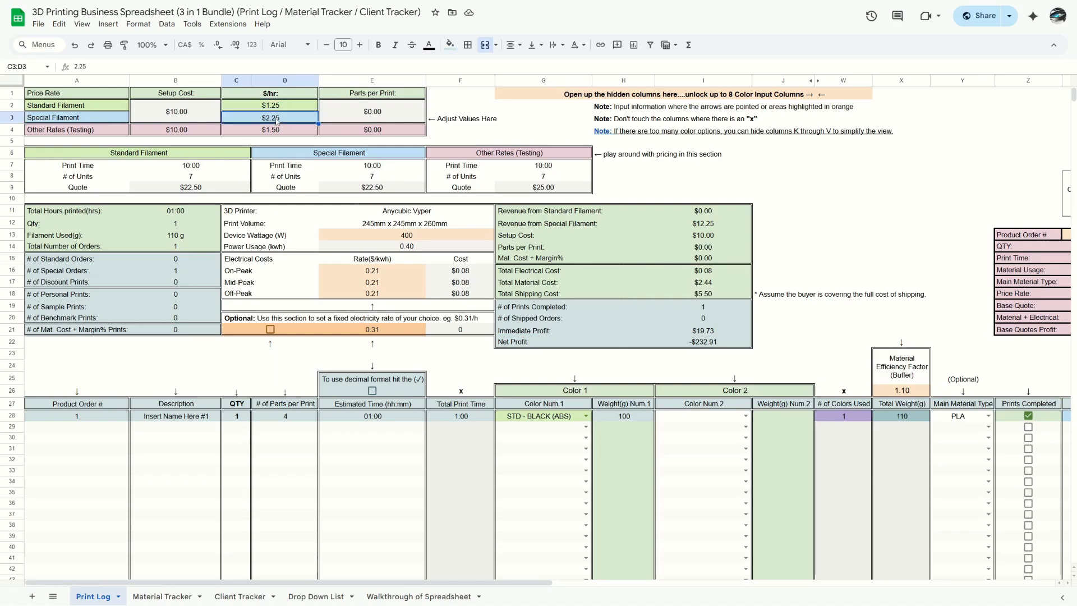
{"action": "left_click", "coordinate": [276, 110]}
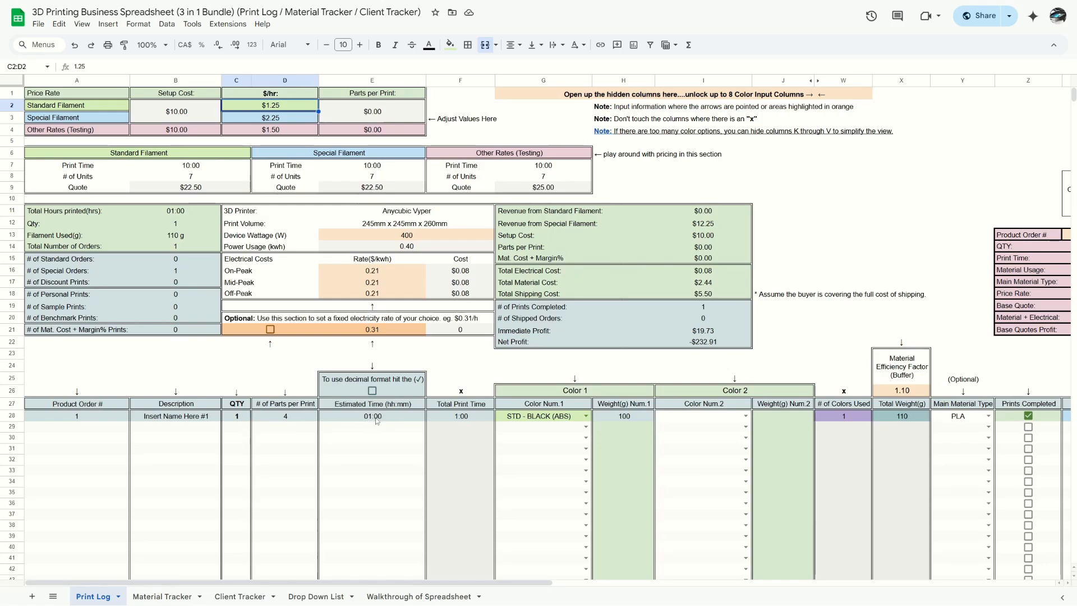
{"action": "scroll", "coordinate": [370, 420], "scroll_direction": "right", "scroll_amount": 10}
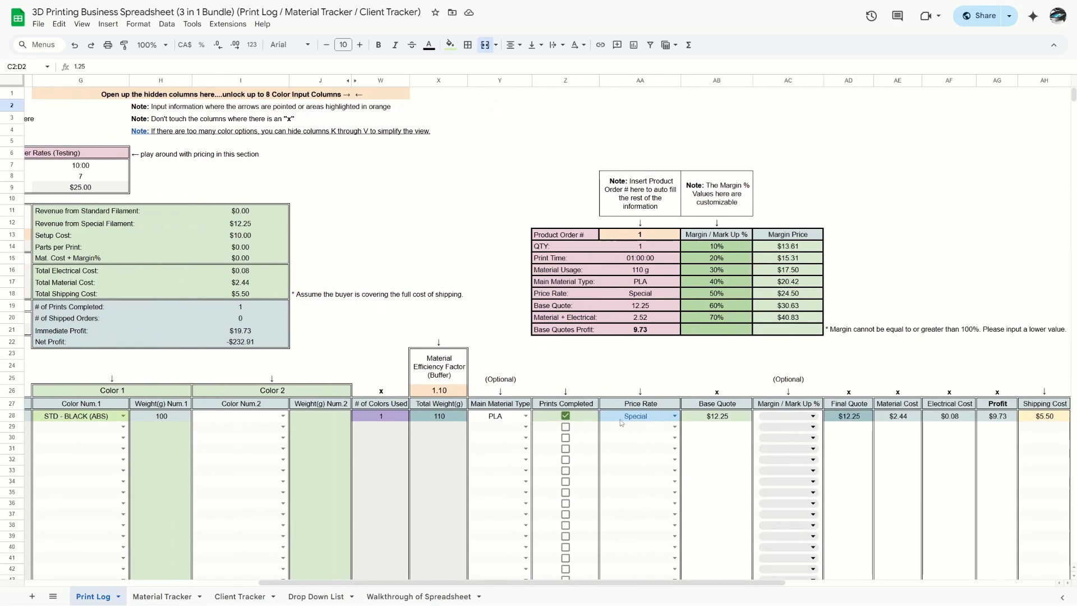
{"action": "left_click", "coordinate": [675, 415]}
{"action": "left_click", "coordinate": [641, 433]}
- Set the shared Setup Cost for Standard and Special Filament to $0
{"action": "scroll", "coordinate": [690, 430], "scroll_direction": "left", "scroll_amount": 10}
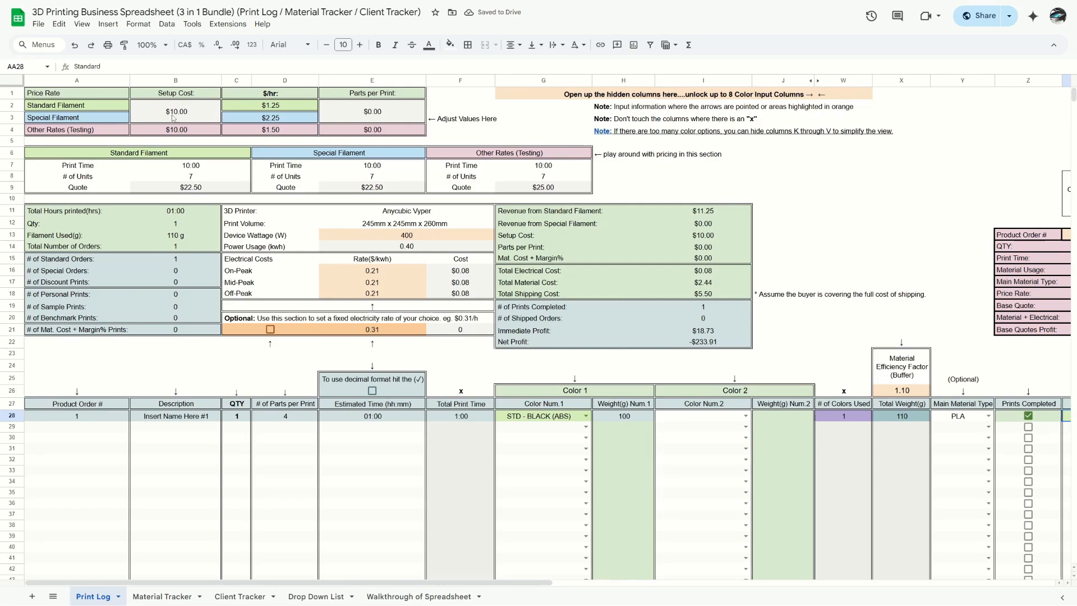
{"action": "left_click", "coordinate": [174, 117]}
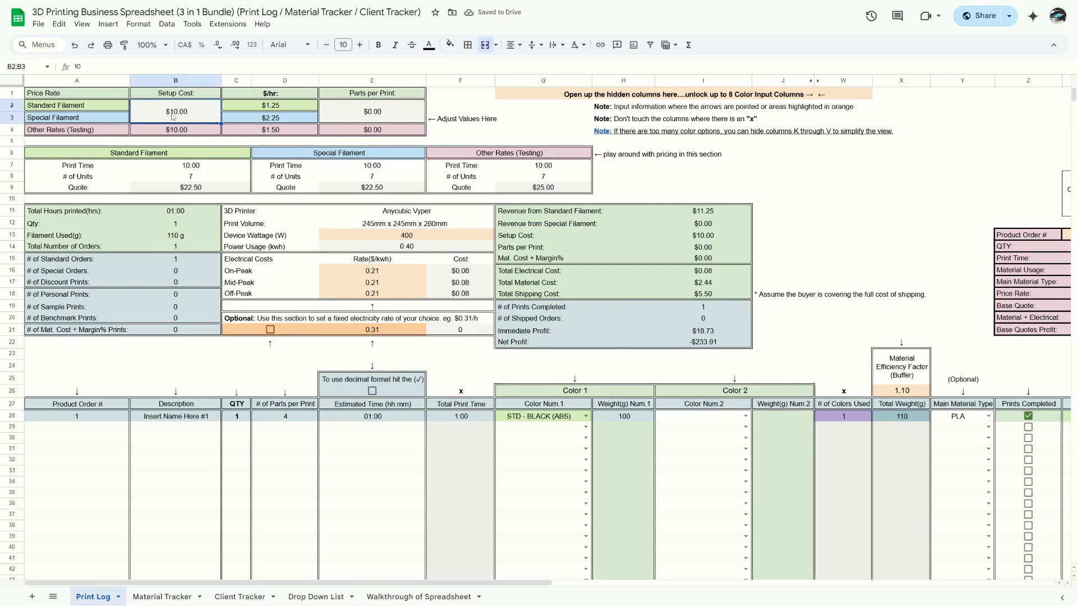
{"action": "type", "text": "0"}
{"action": "key", "text": "Return"}
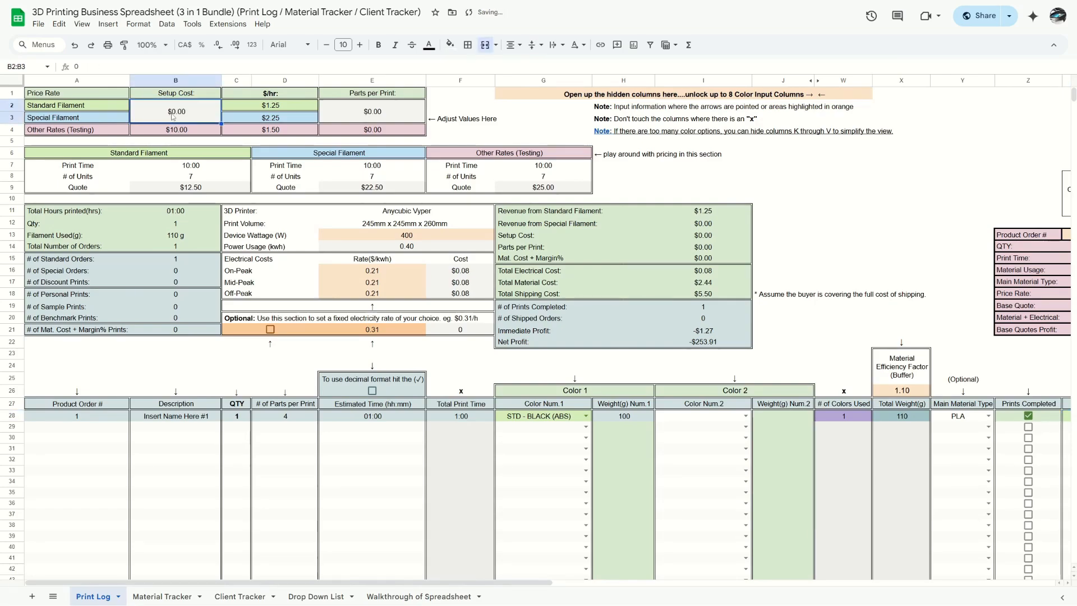
- Check the Standard hourly rate against the quote, set the first order's Price Rate to Special, and inspect its Base Quote
{"action": "left_click", "coordinate": [278, 107]}
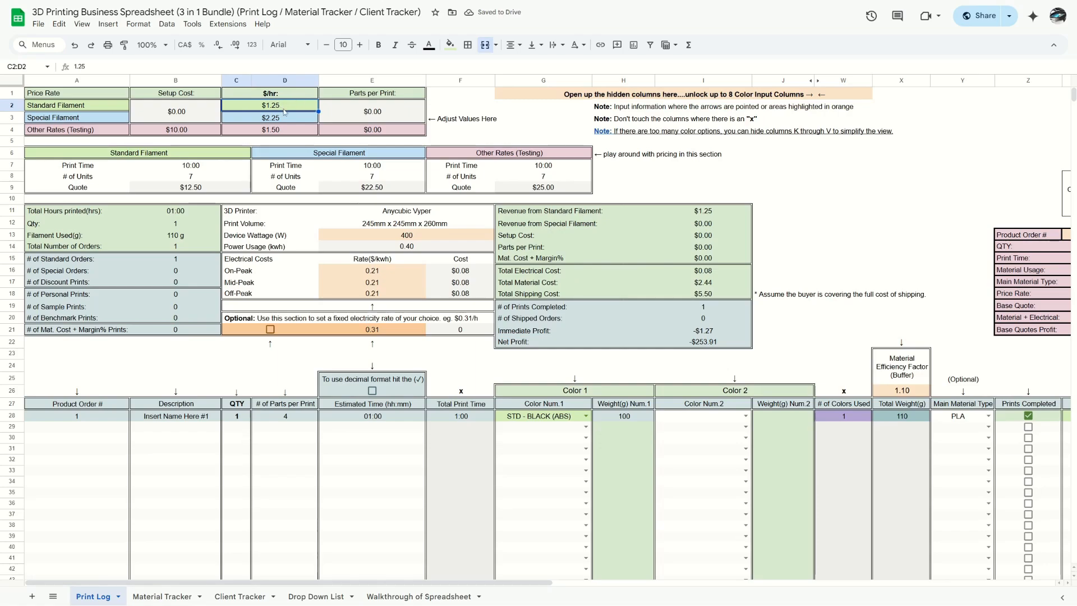
{"action": "scroll", "coordinate": [831, 422], "scroll_direction": "right", "scroll_amount": 5}
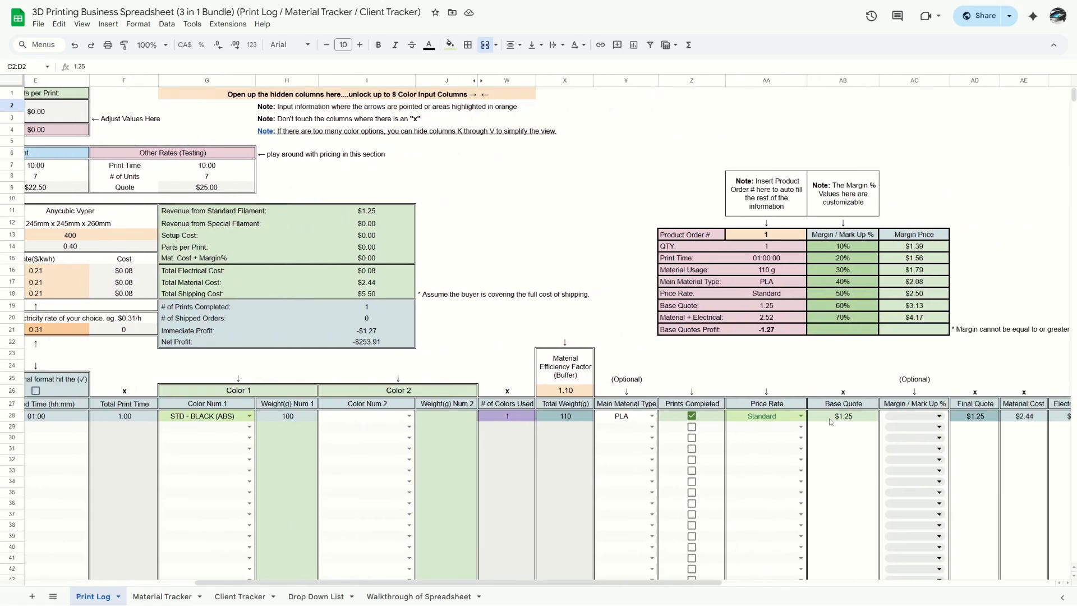
{"action": "left_click", "coordinate": [801, 416]}
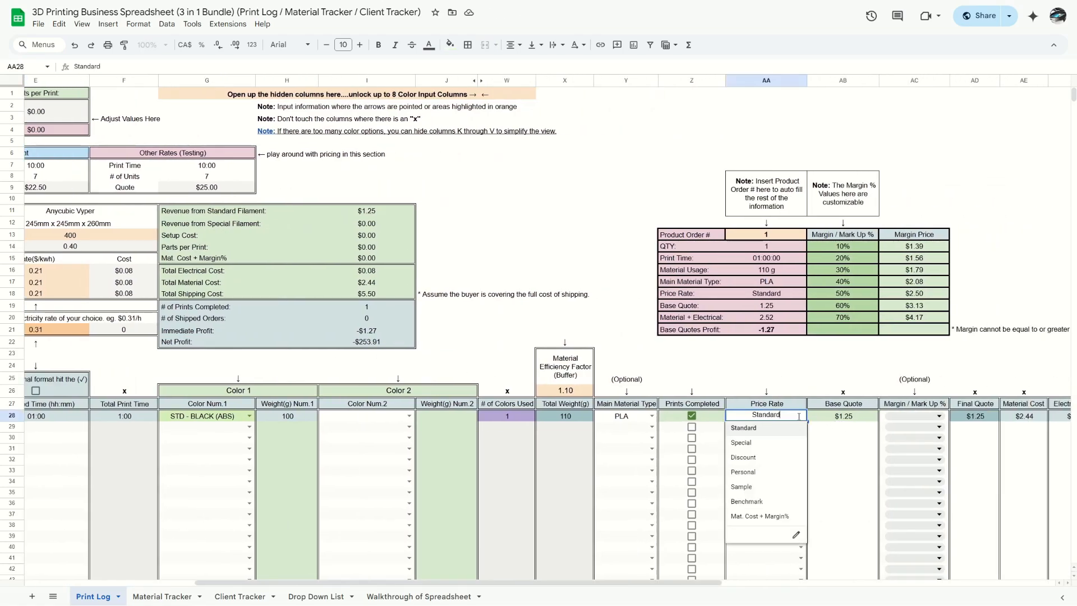
{"action": "left_click", "coordinate": [778, 446]}
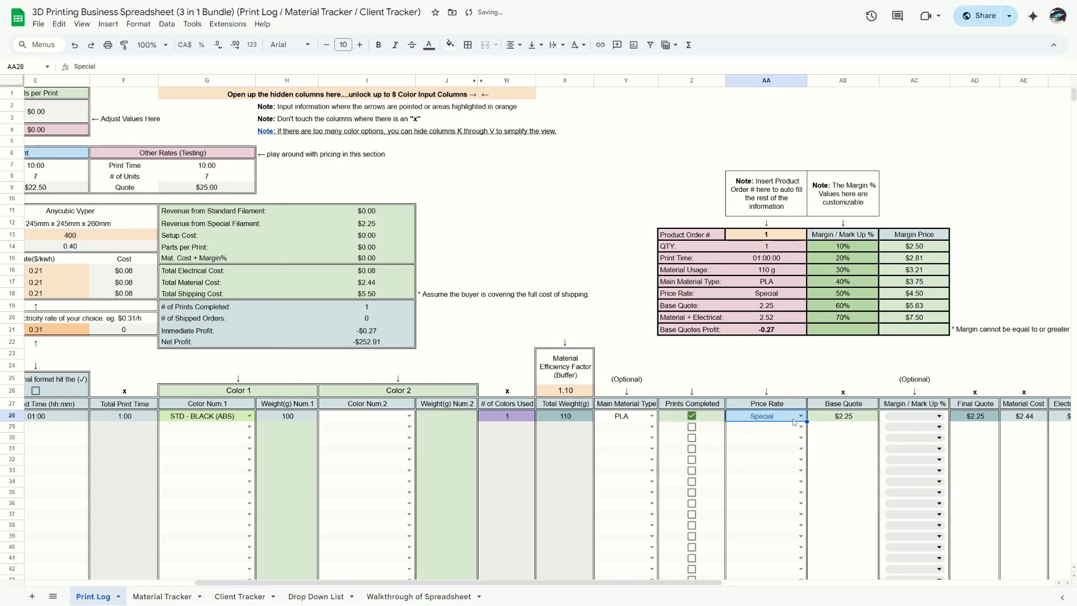
{"action": "left_click", "coordinate": [830, 420]}
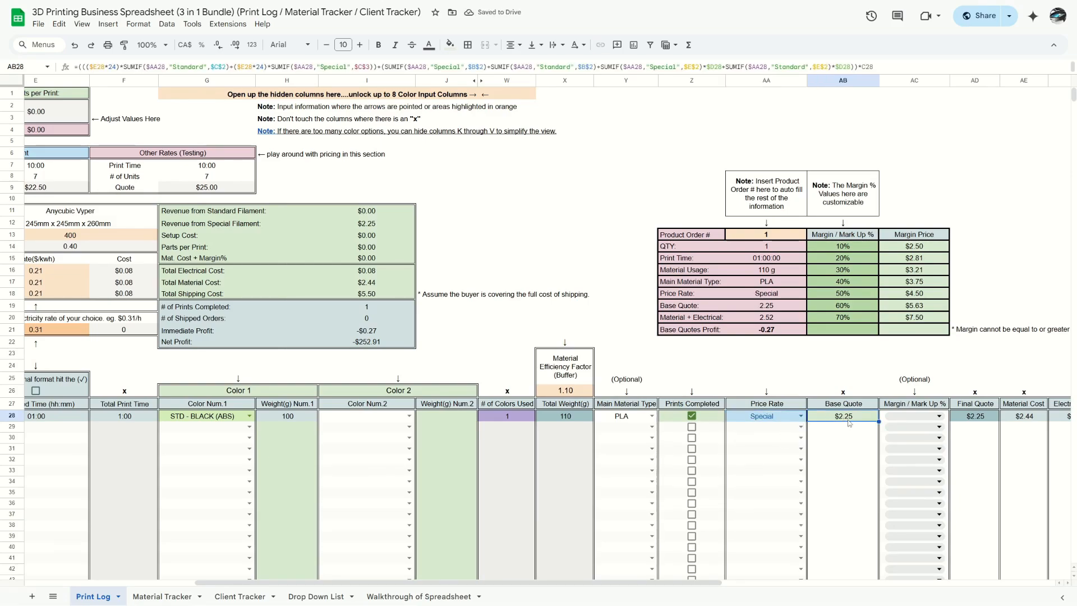
- Set the hourly rates to $5 for Standard Filament and $10 for Special Filament
{"action": "scroll", "coordinate": [290, 123], "scroll_direction": "left", "scroll_amount": 6}
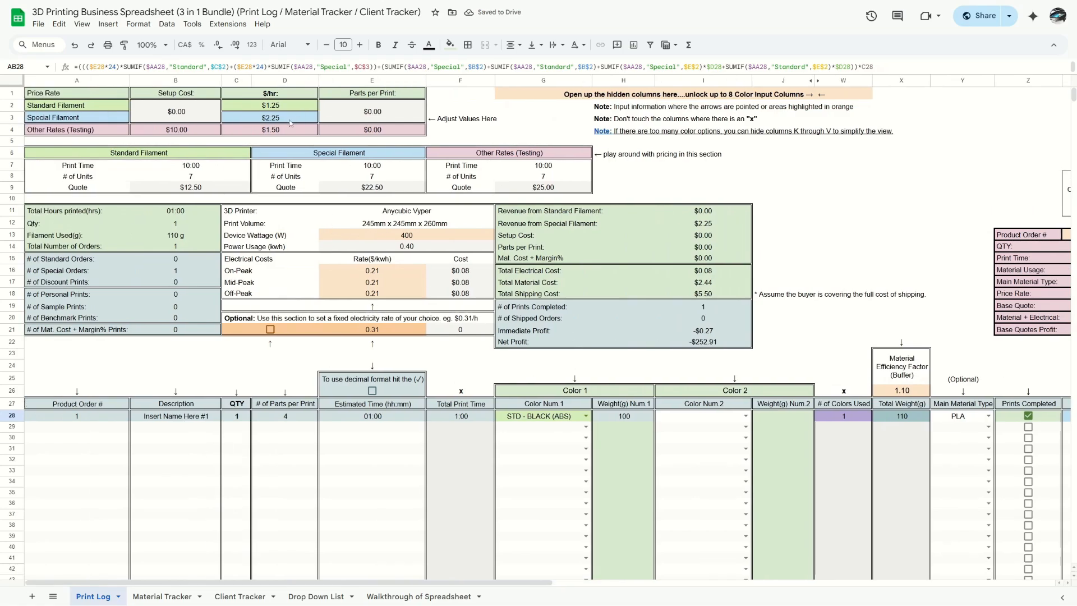
{"action": "left_click", "coordinate": [283, 119]}
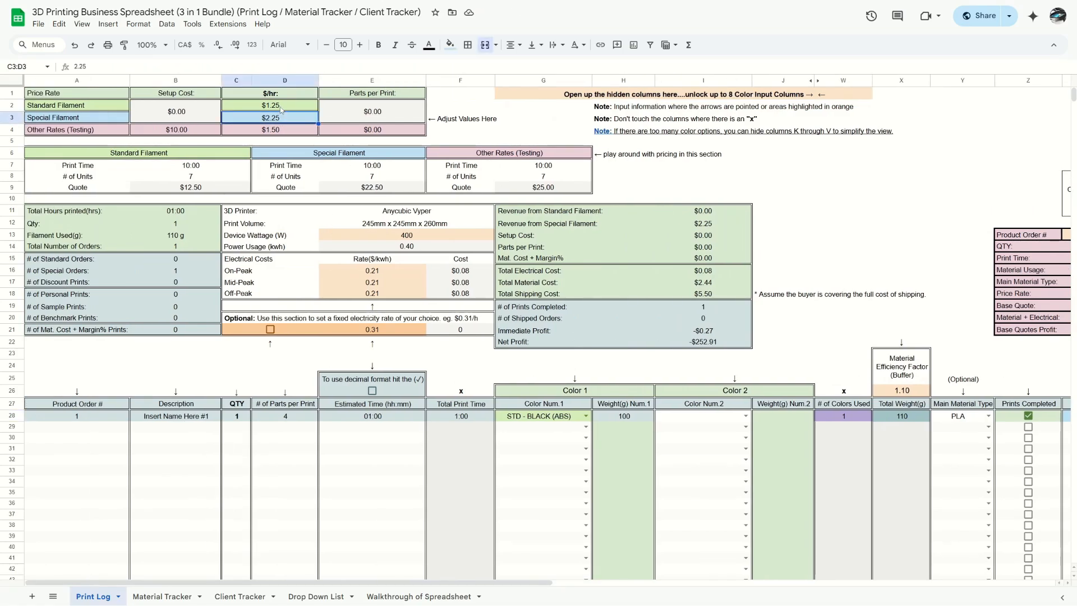
{"action": "left_click", "coordinate": [281, 107]}
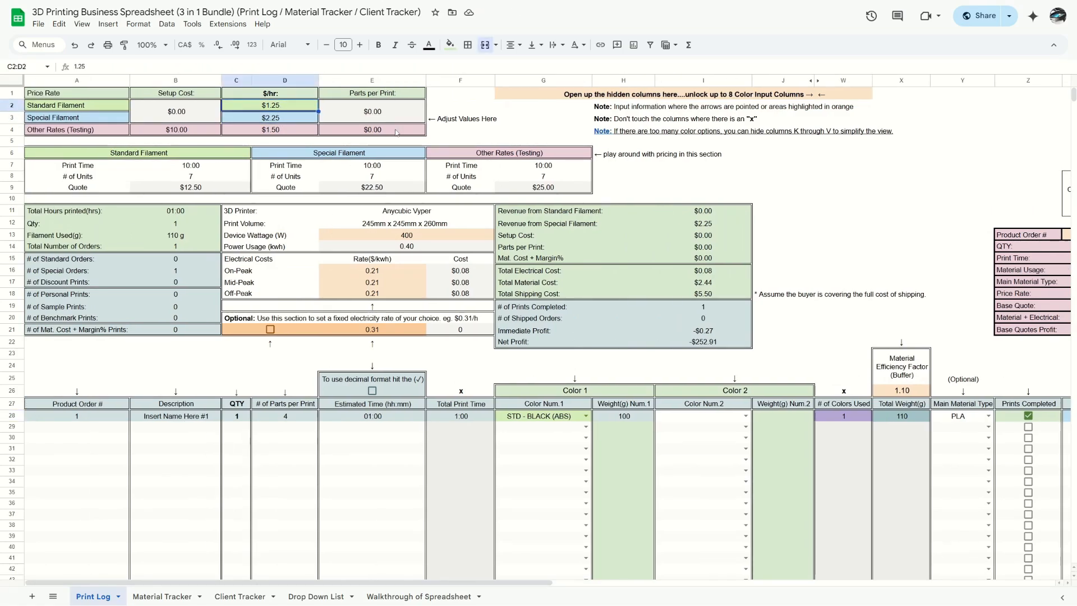
{"action": "type", "text": "5"}
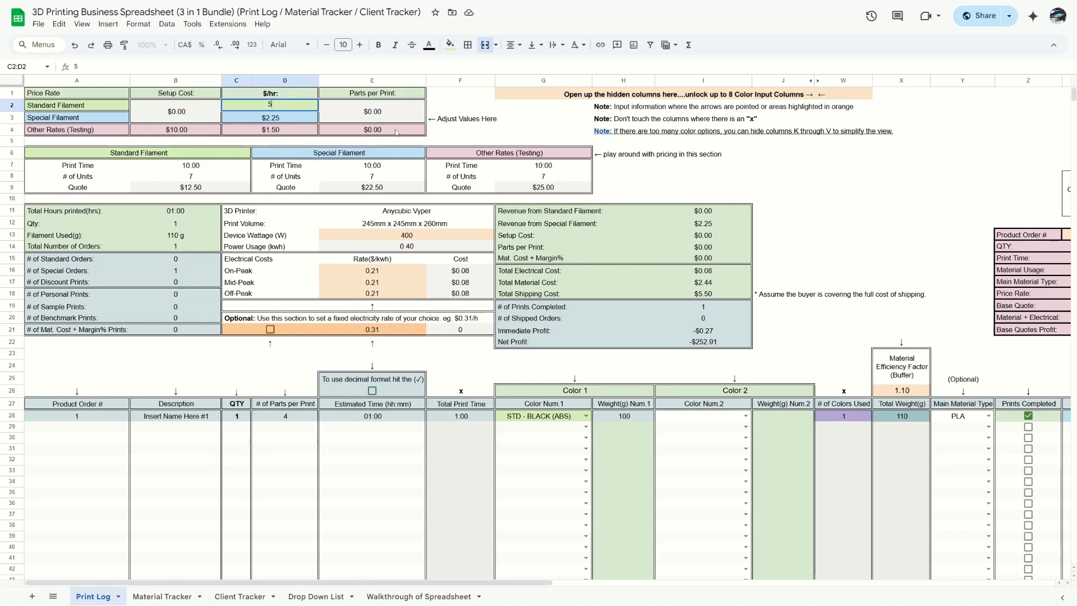
{"action": "key", "text": "Return"}
{"action": "type", "text": "10"}
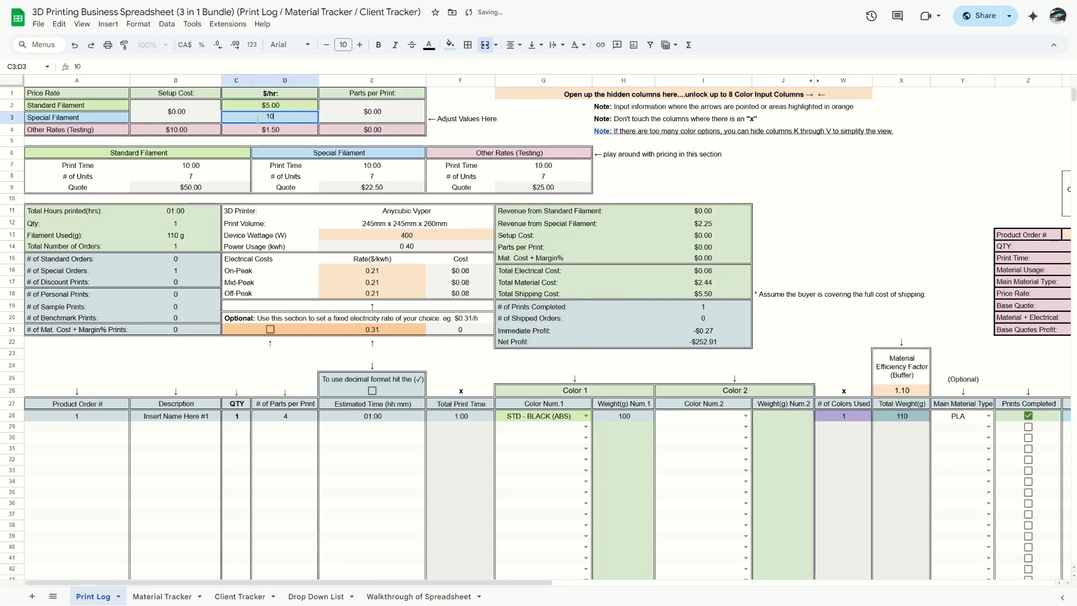
{"action": "key", "text": "Return"}
- Check the first order's Base Quote, and set its Price Rate to Standard
{"action": "scroll", "coordinate": [844, 425], "scroll_direction": "right", "scroll_amount": 6}
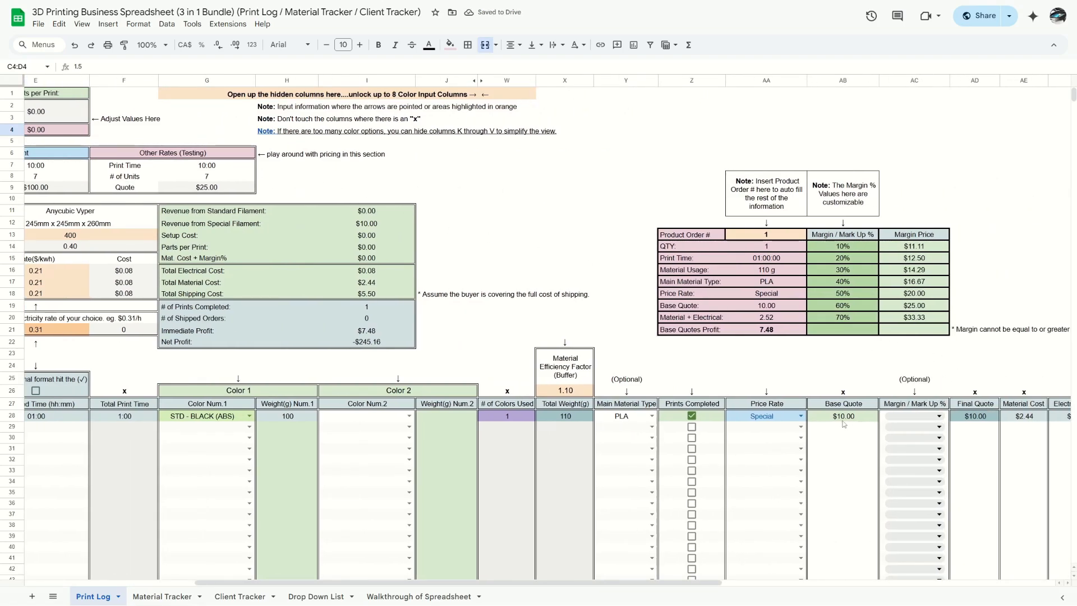
{"action": "left_click", "coordinate": [801, 417]}
{"action": "left_click", "coordinate": [783, 436]}
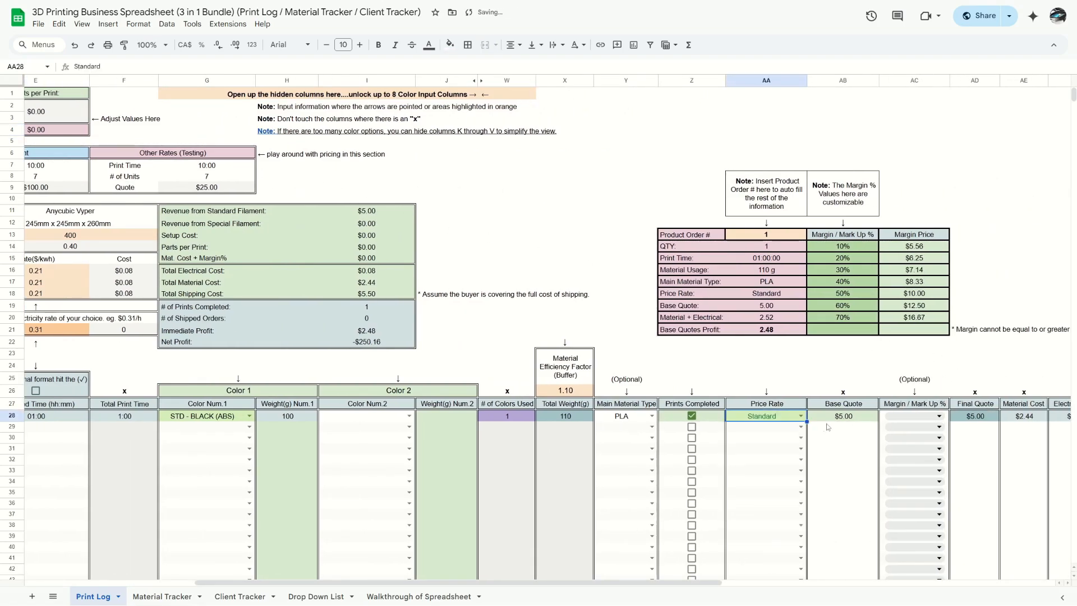
- Set the shared Setup Cost for Standard and Special Filament to $2.50
{"action": "scroll", "coordinate": [559, 317], "scroll_direction": "left", "scroll_amount": 3}
{"action": "scroll", "coordinate": [558, 317], "scroll_direction": "left", "scroll_amount": 2}
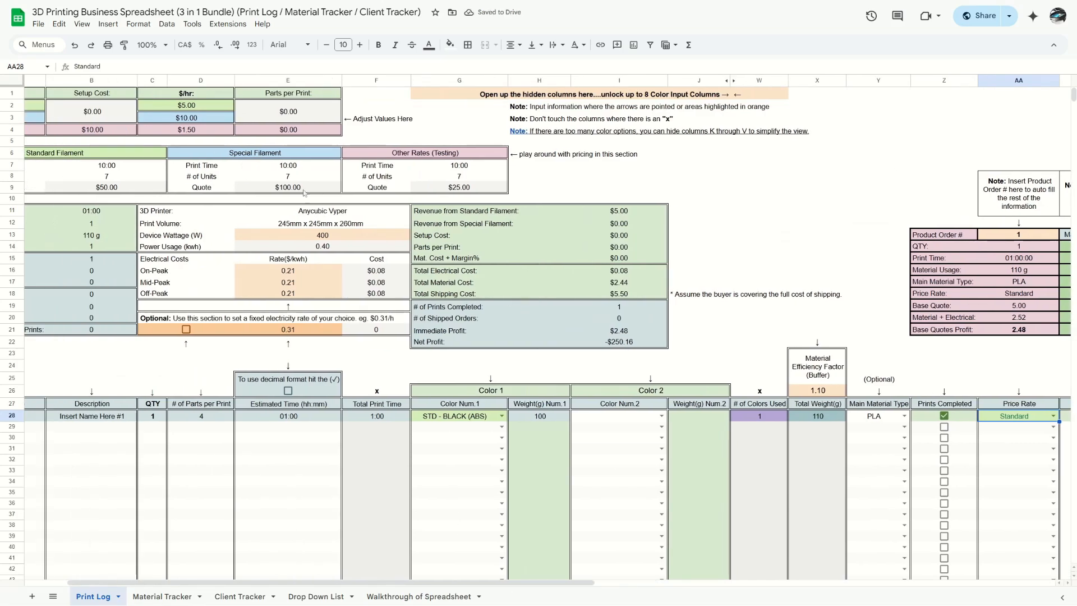
{"action": "left_click", "coordinate": [91, 111]}
{"action": "type", "text": "5"}
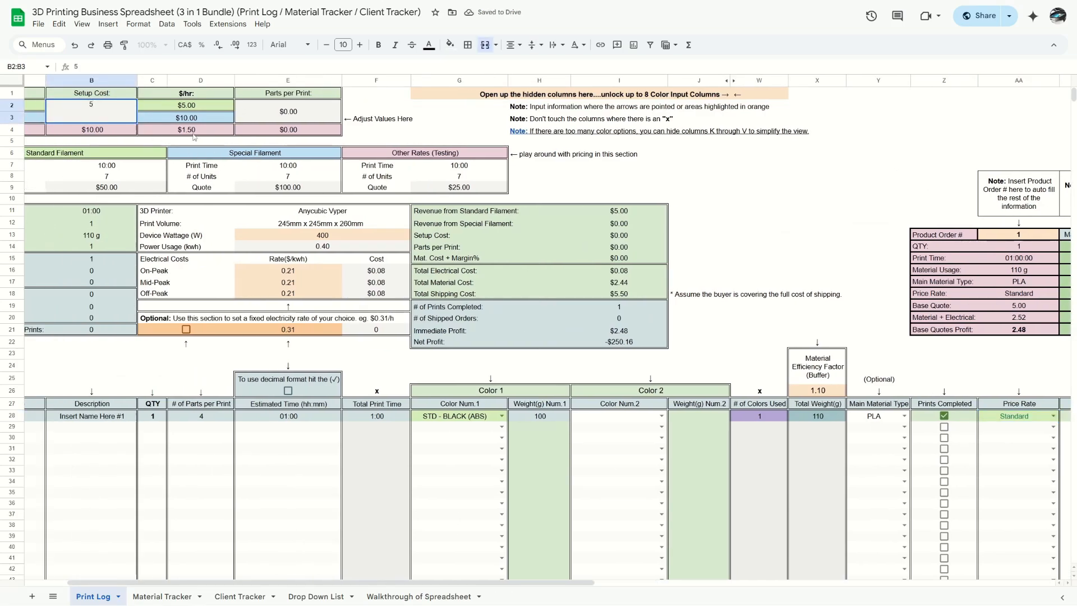
{"action": "type", "text": "2.5"}
{"action": "key", "text": "Return"}
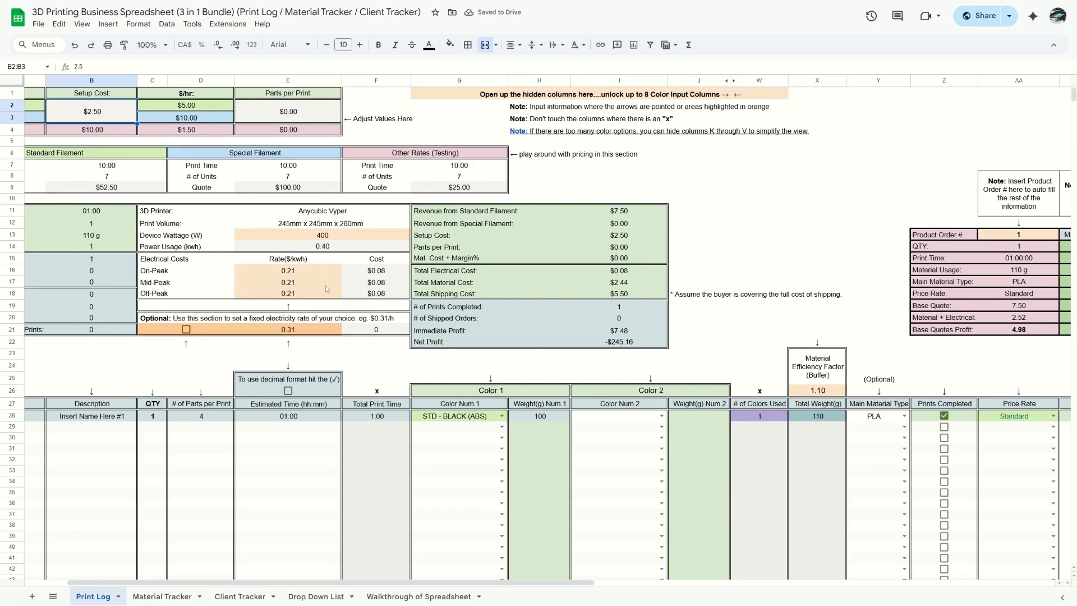
- Compare the first order's Base Quote by switching its Price Rate to Special and back to Standard
{"action": "scroll", "coordinate": [439, 430], "scroll_direction": "right", "scroll_amount": 1}
{"action": "scroll", "coordinate": [439, 431], "scroll_direction": "right", "scroll_amount": 4}
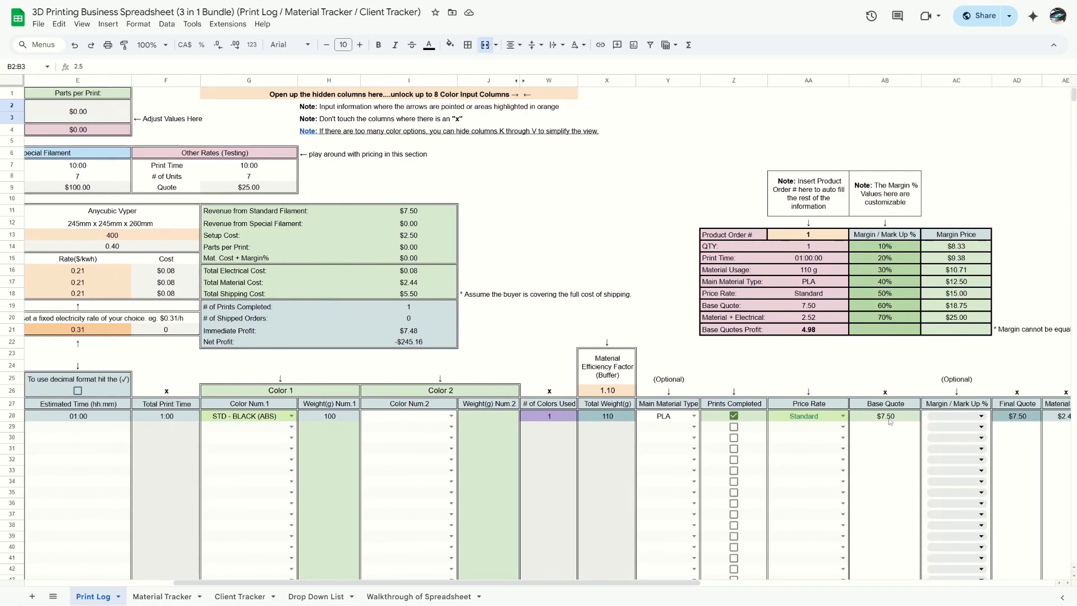
{"action": "left_click", "coordinate": [843, 416]}
{"action": "left_click", "coordinate": [797, 441]}
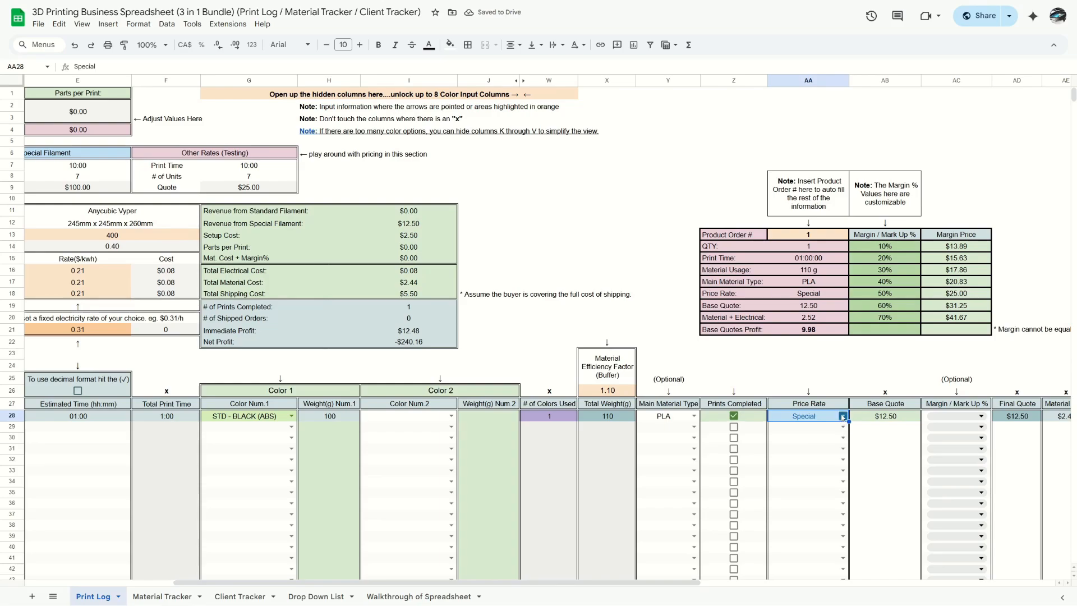
{"action": "left_click", "coordinate": [843, 416]}
{"action": "left_click", "coordinate": [801, 433]}
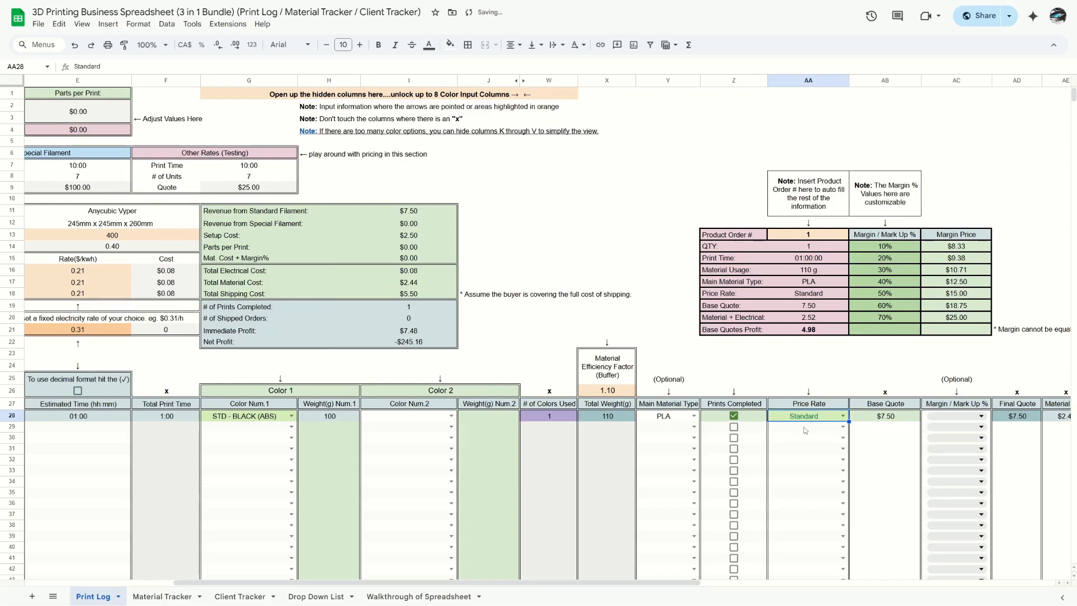
- Examine the Print Time, # of Units and Quote rows in the Standard, Special and Other Rates testing tables
{"action": "scroll", "coordinate": [511, 346], "scroll_direction": "left", "scroll_amount": 7}
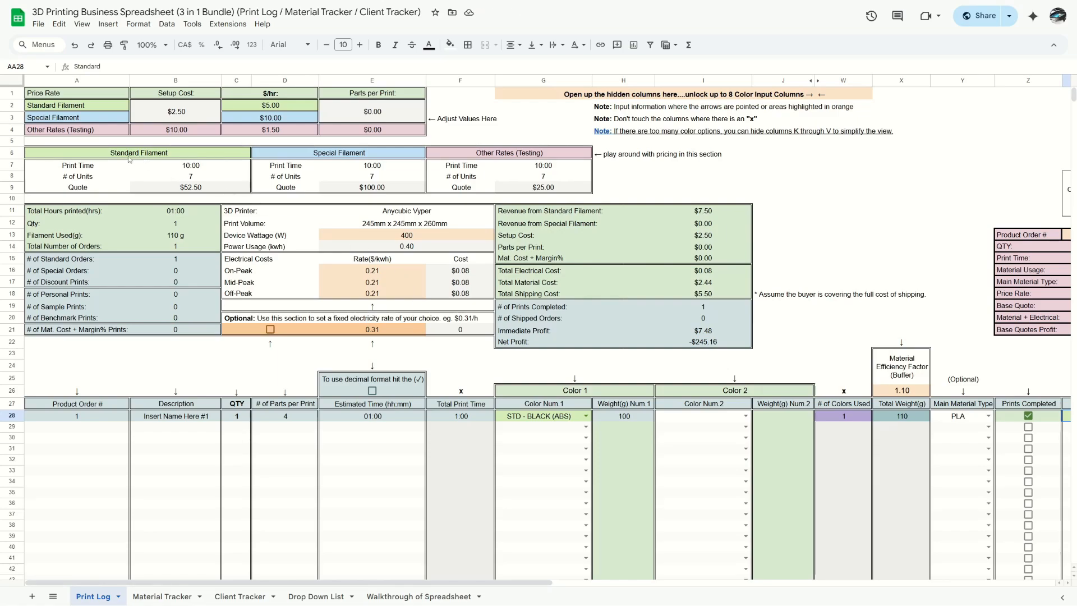
{"action": "left_click_drag", "start_coordinate": [135, 159], "coordinate": [135, 188]}
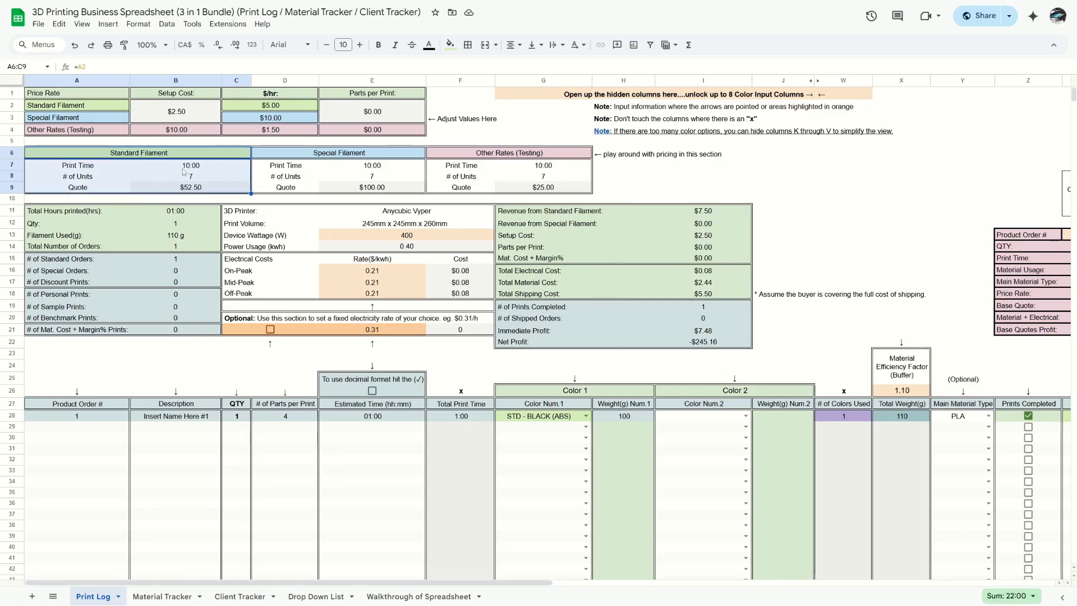
{"action": "left_click_drag", "start_coordinate": [184, 172], "coordinate": [574, 193]}
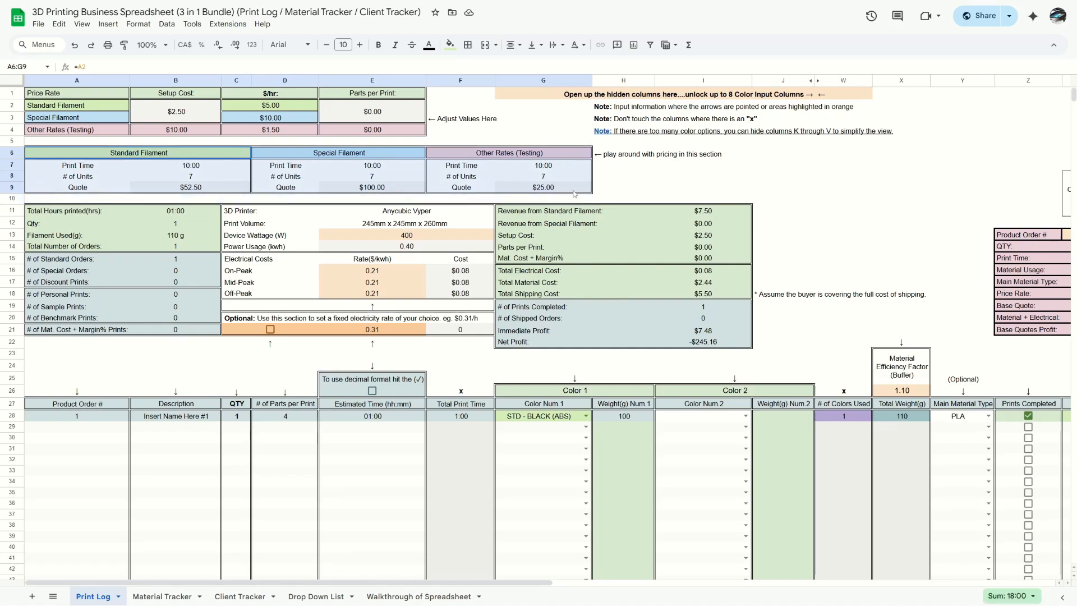
{"action": "left_click", "coordinate": [209, 171]}
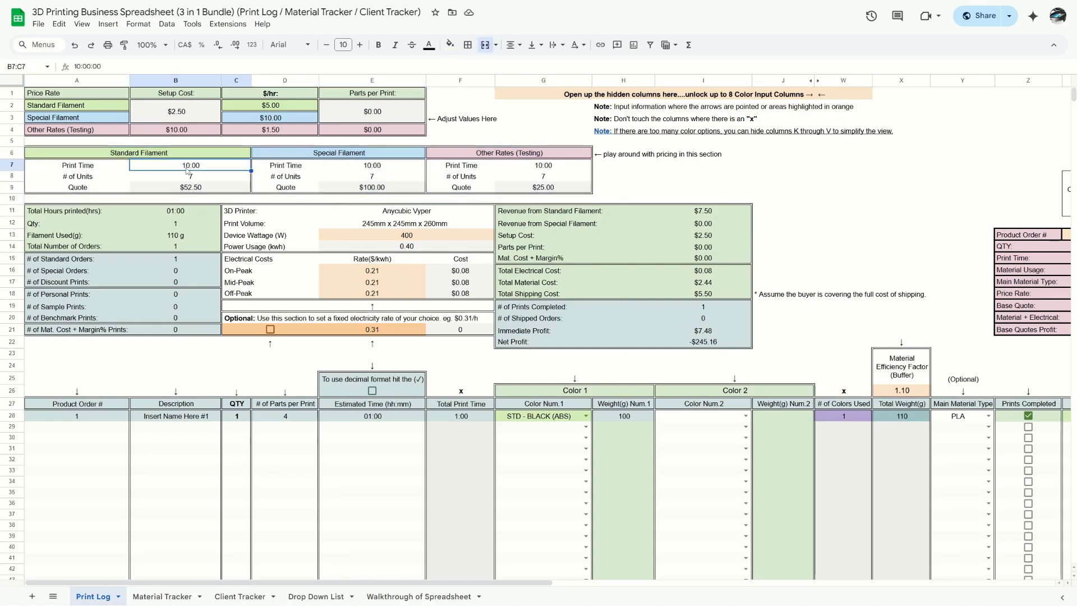
{"action": "left_click", "coordinate": [192, 179]}
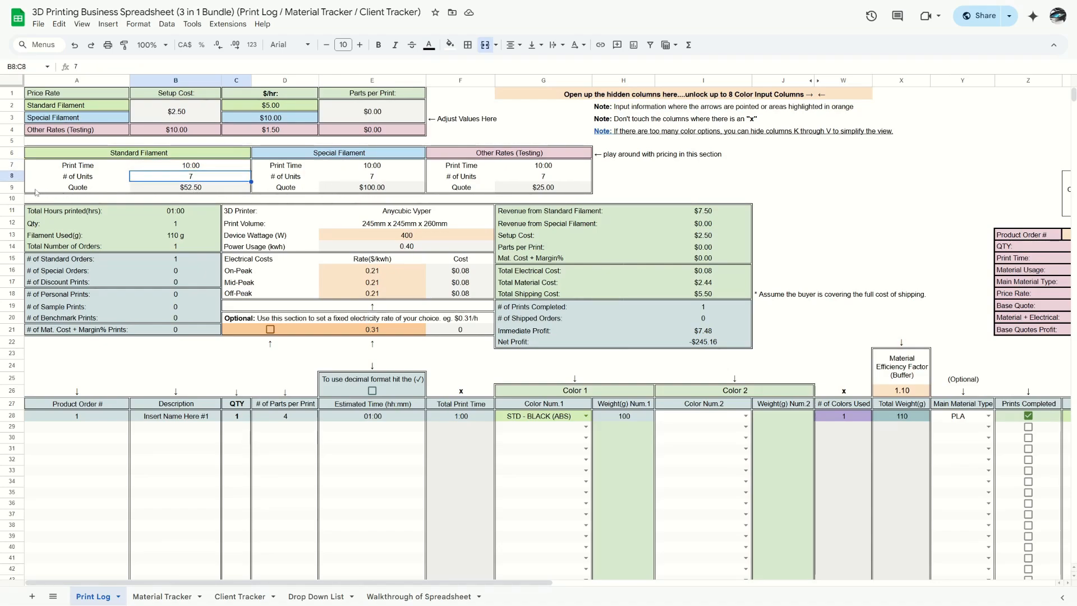
{"action": "left_click", "coordinate": [16, 190]}
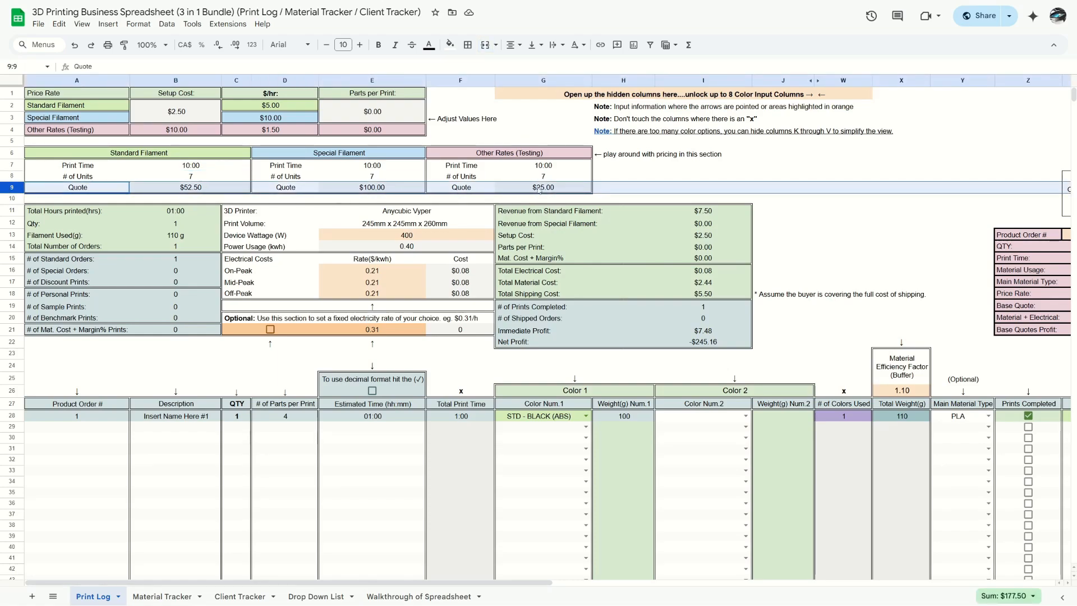
- Set the shared Parts per Print rate for Standard and Special Filament to $0.25
{"action": "left_click", "coordinate": [367, 112]}
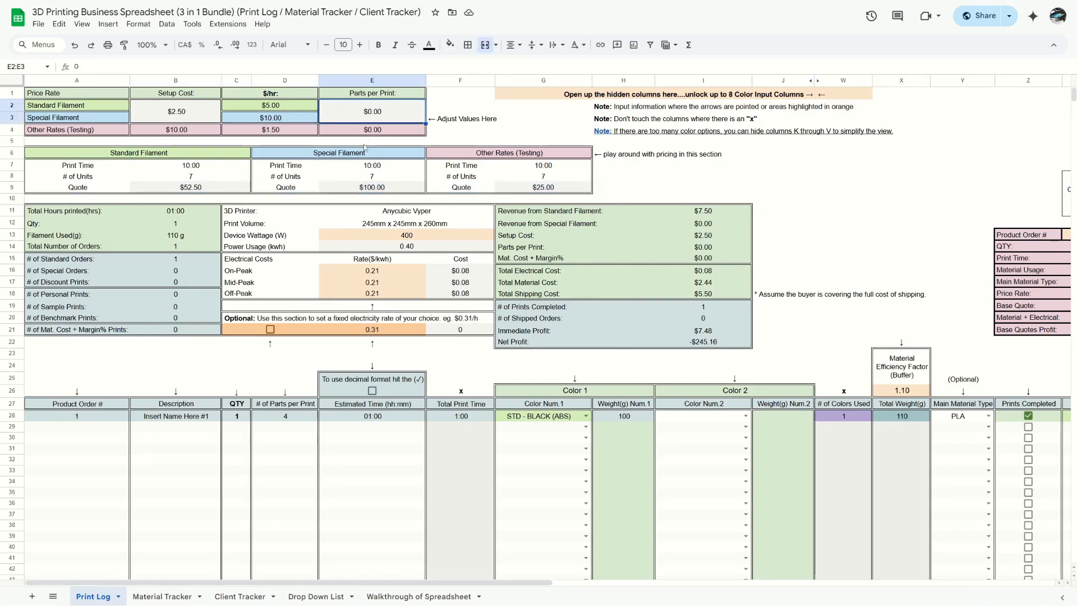
{"action": "double_click", "coordinate": [382, 121]}
{"action": "type", "text": ".2"}
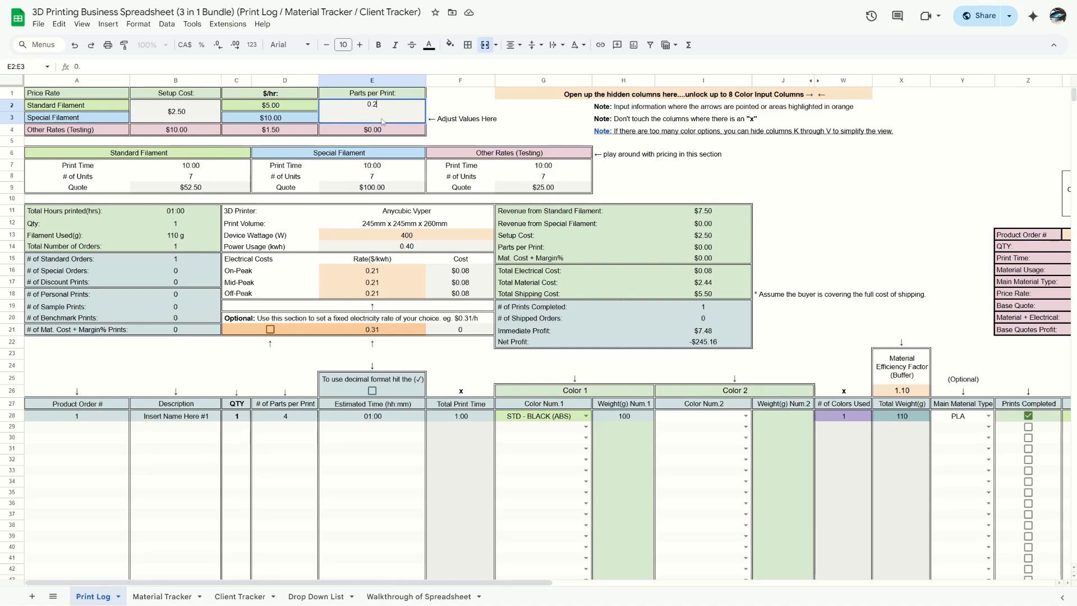
{"action": "type", "text": "5"}
{"action": "key", "text": "Return"}
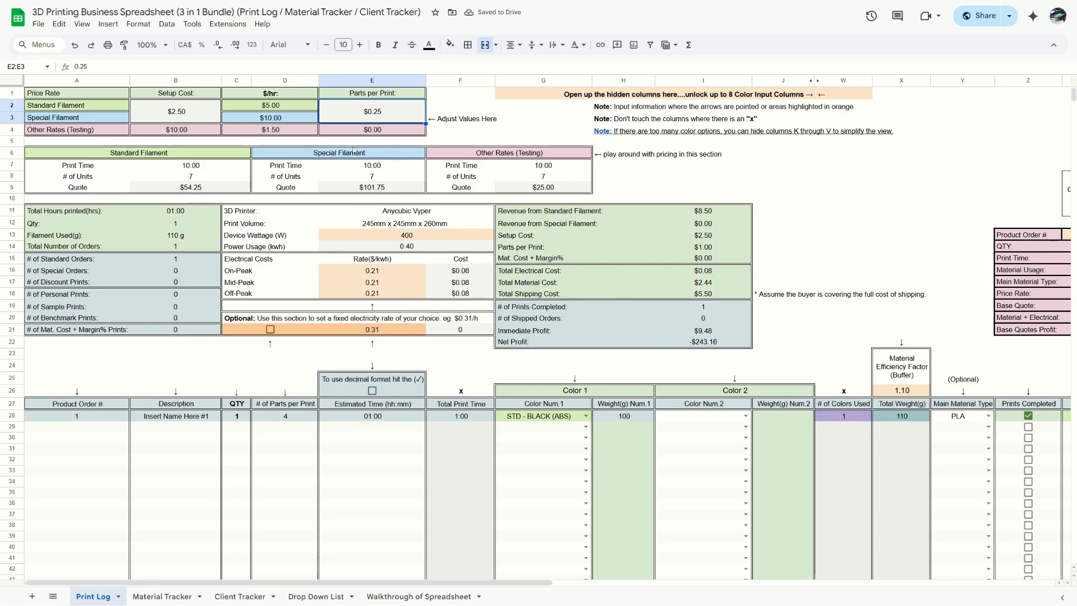
- Set the first order's # of Parts per Print to 1
{"action": "left_click", "coordinate": [283, 417]}
{"action": "type", "text": "1"}
{"action": "key", "text": "Return"}
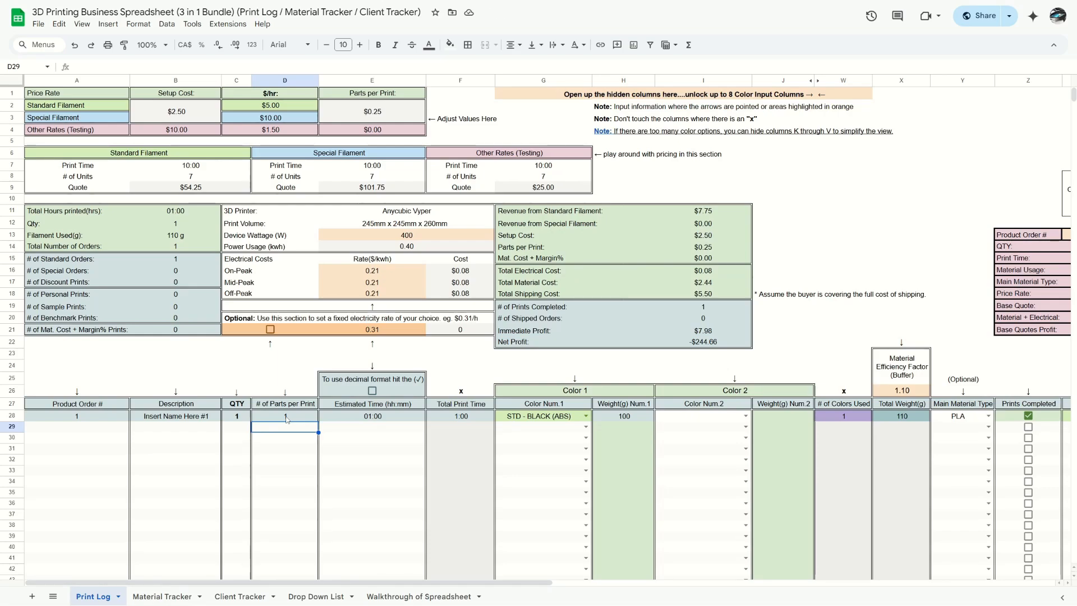
- Add the label "(Optional)" in cell D25, above the # of Parts per Print column
{"action": "left_click", "coordinate": [966, 380]}
{"action": "left_click", "coordinate": [282, 381]}
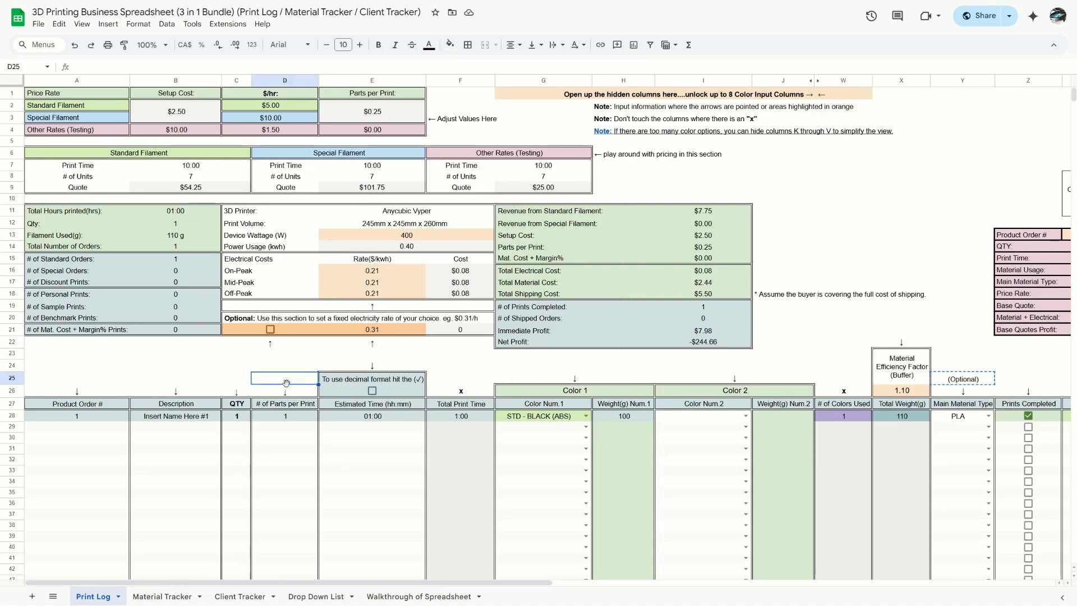
{"action": "type", "text": "(Optional)"}
{"action": "left_click", "coordinate": [297, 367]}
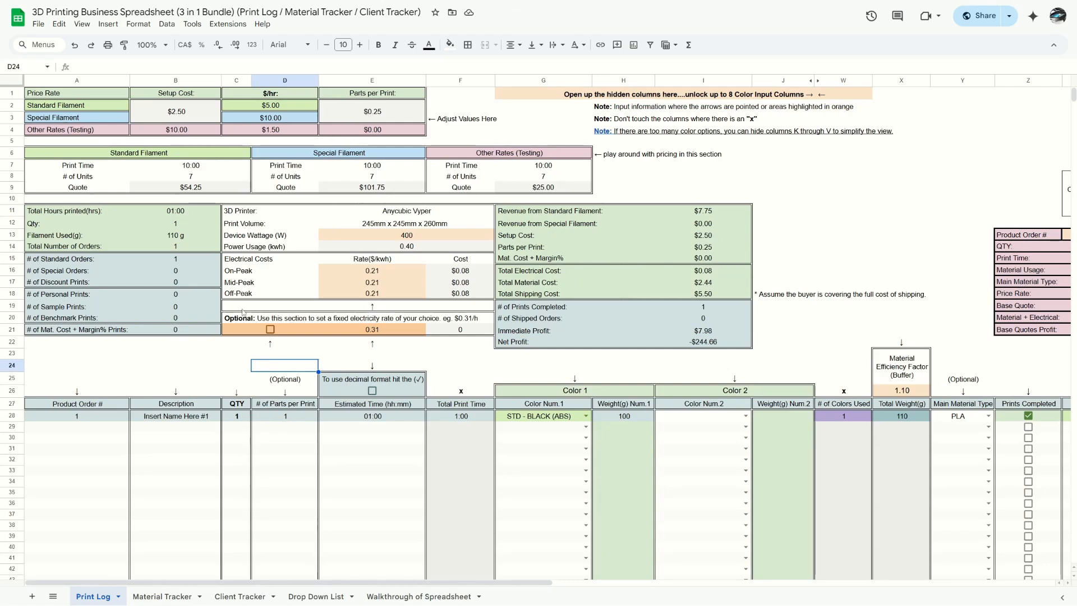
- Check the first order's Base Quote, set its # of Parts per Print to 10, and check the quote again
{"action": "left_click", "coordinate": [282, 417]}
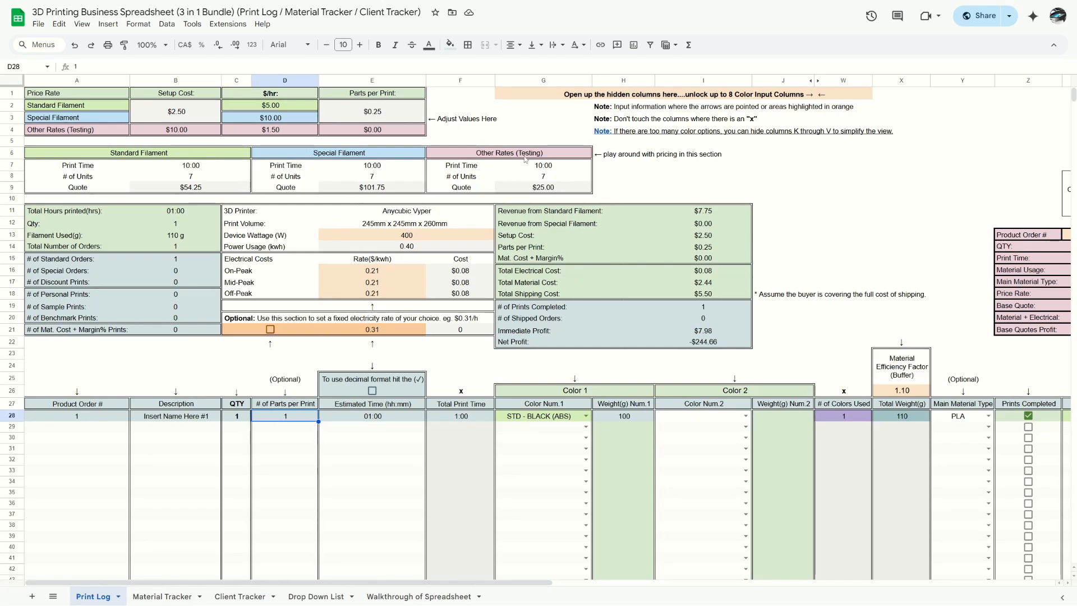
{"action": "scroll", "coordinate": [428, 199], "scroll_direction": "right", "scroll_amount": 3}
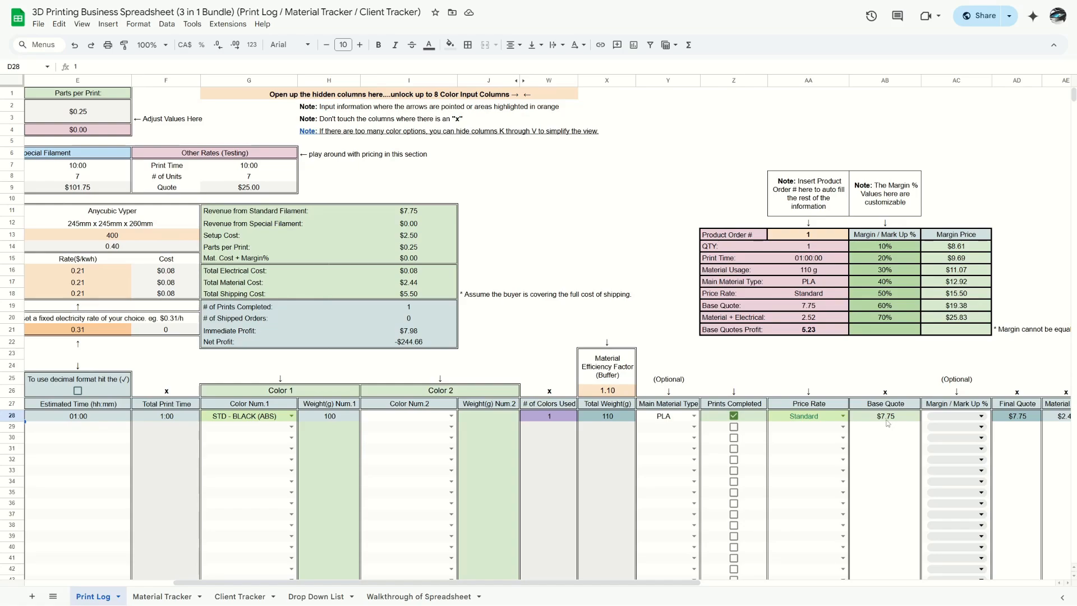
{"action": "scroll", "coordinate": [259, 434], "scroll_direction": "left", "scroll_amount": 5}
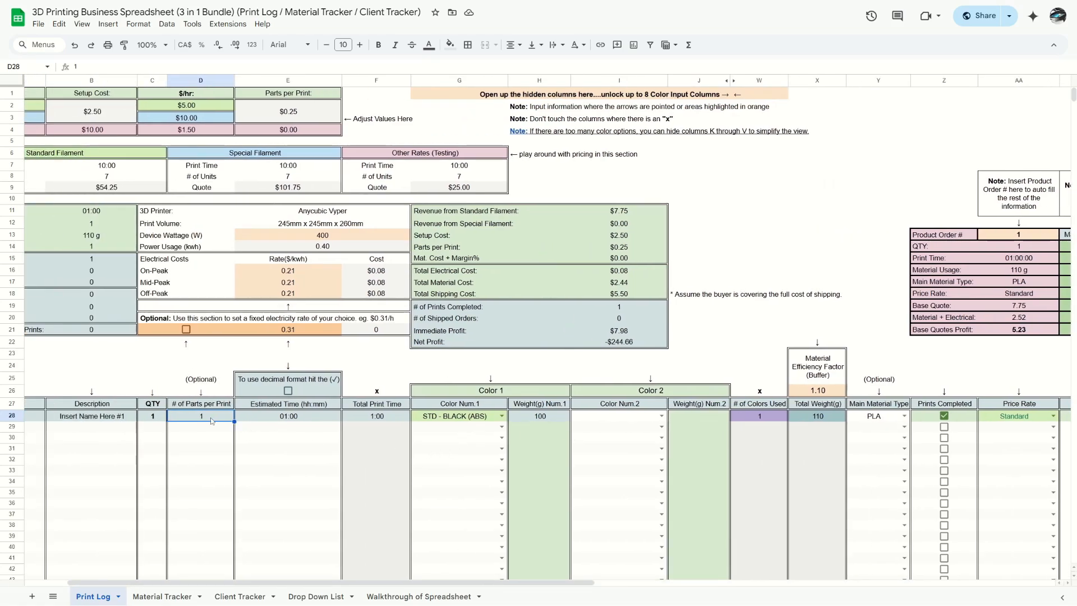
{"action": "type", "text": "10"}
{"action": "key", "text": "Return"}
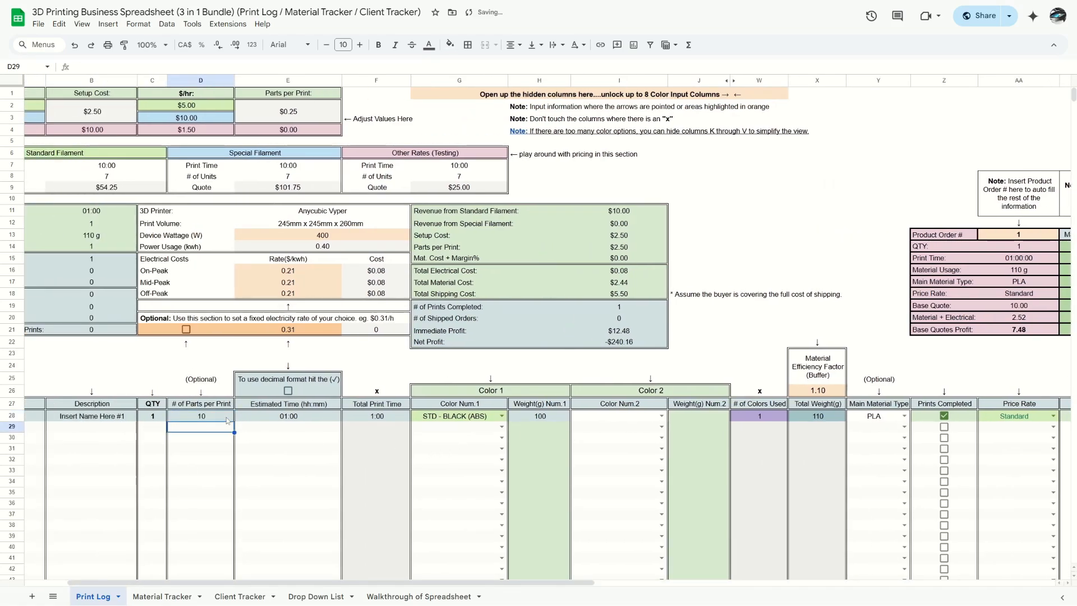
{"action": "scroll", "coordinate": [230, 417], "scroll_direction": "right", "scroll_amount": 7}
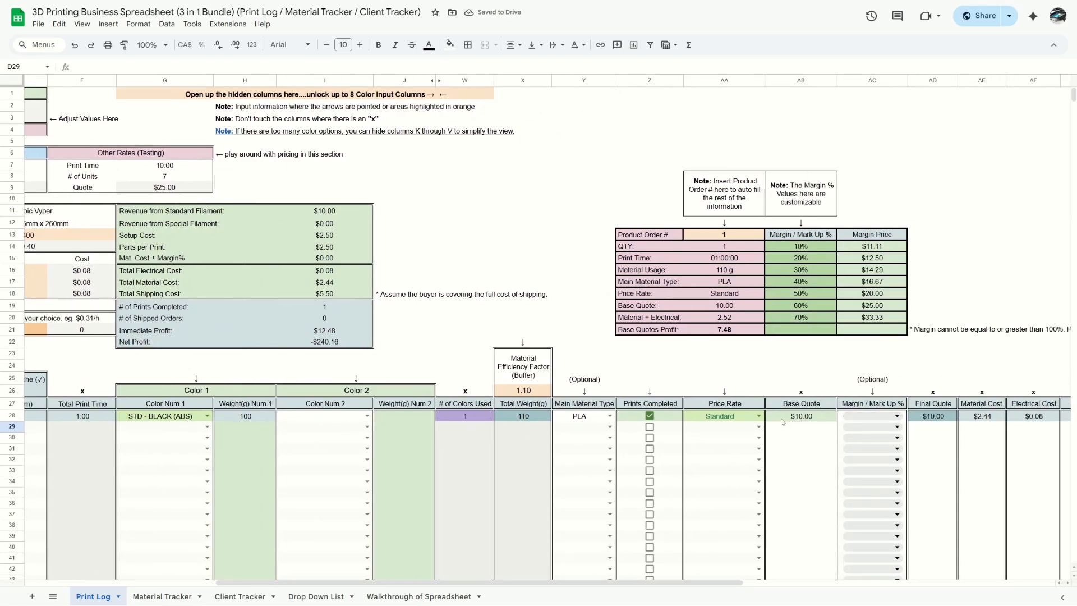
- Set the first order's # of Parts per Print back to 1, and highlight the price rate and quote testing tables
{"action": "scroll", "coordinate": [349, 390], "scroll_direction": "left", "scroll_amount": 7}
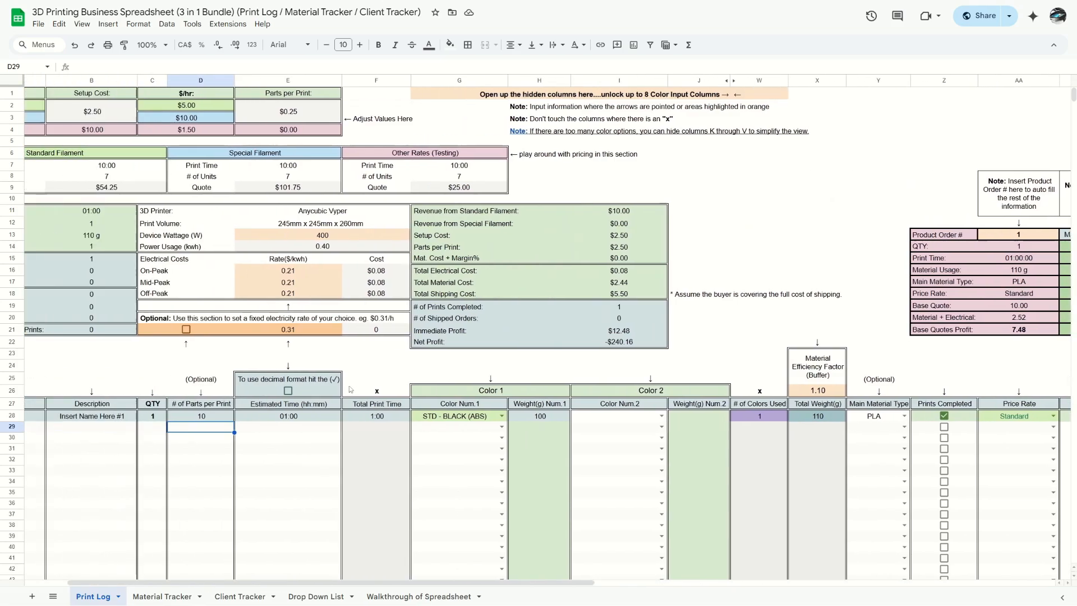
{"action": "scroll", "coordinate": [350, 390], "scroll_direction": "left", "scroll_amount": 2}
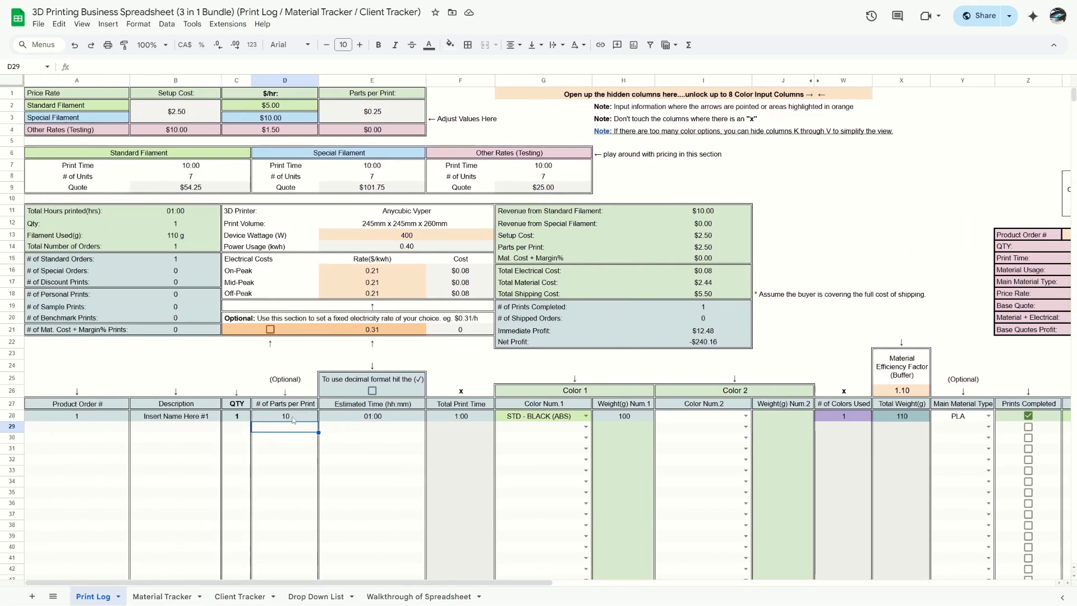
{"action": "key", "text": "Up"}
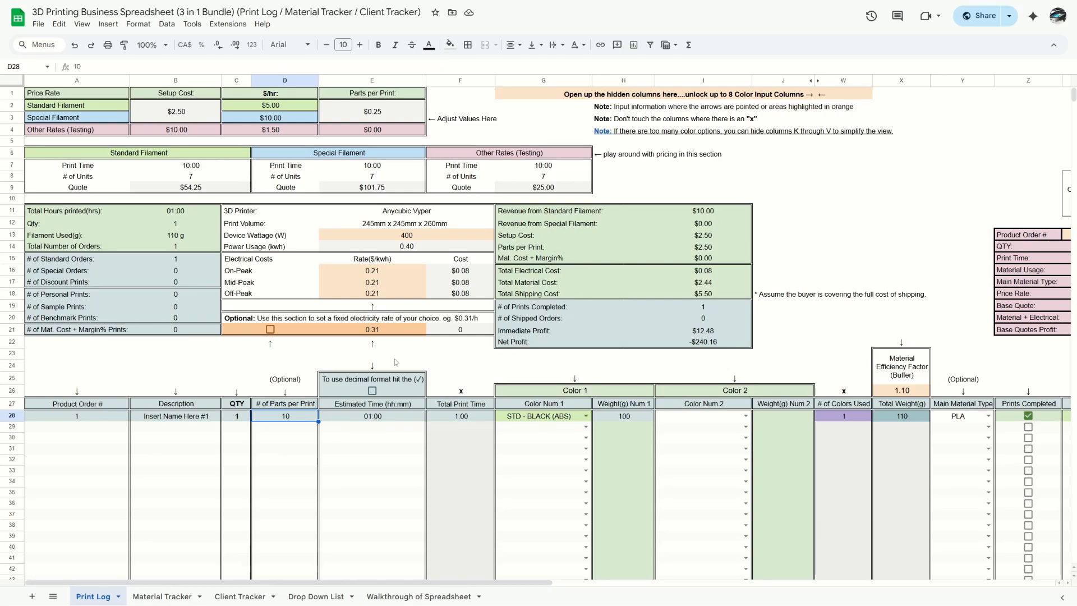
{"action": "type", "text": "1"}
{"action": "key", "text": "Return"}
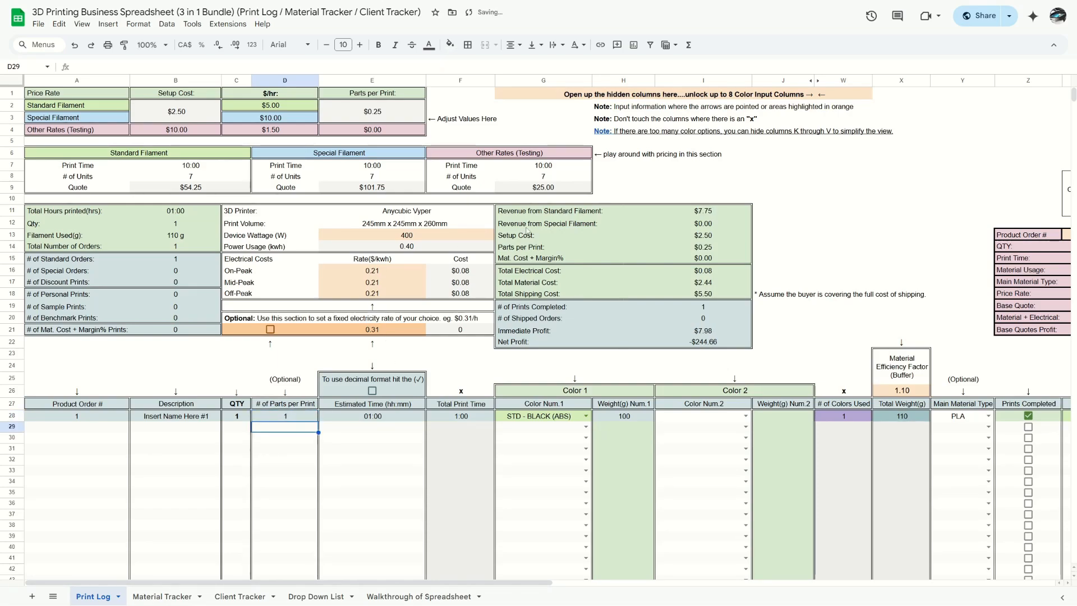
{"action": "left_click_drag", "start_coordinate": [76, 198], "coordinate": [531, 108]}
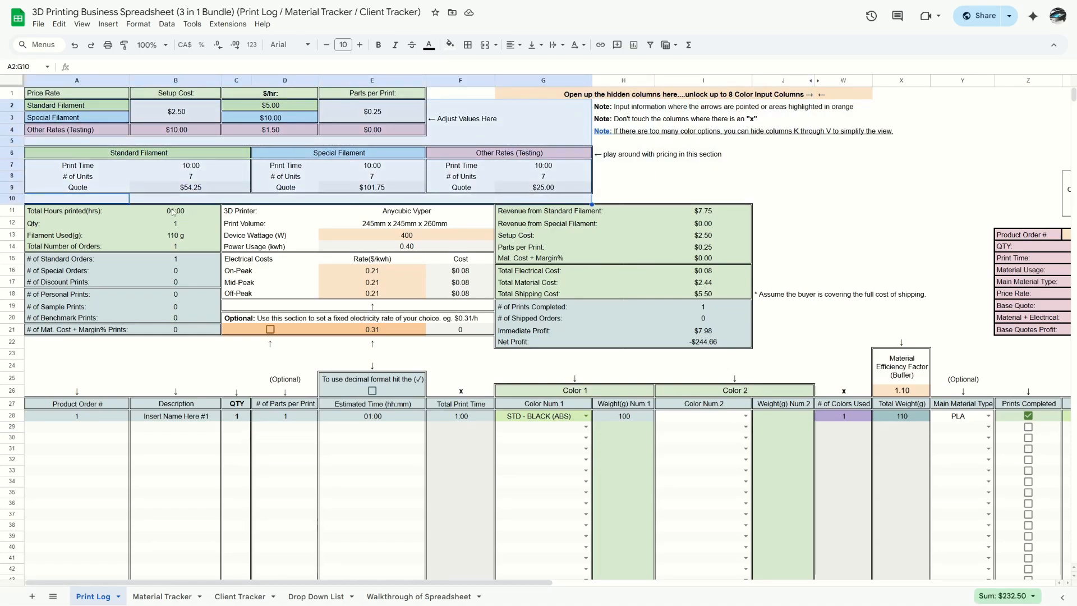
- Check the formulas behind Total Hours printed and Qty in the order totals table
{"action": "left_click", "coordinate": [81, 214]}
{"action": "left_click", "coordinate": [168, 213]}
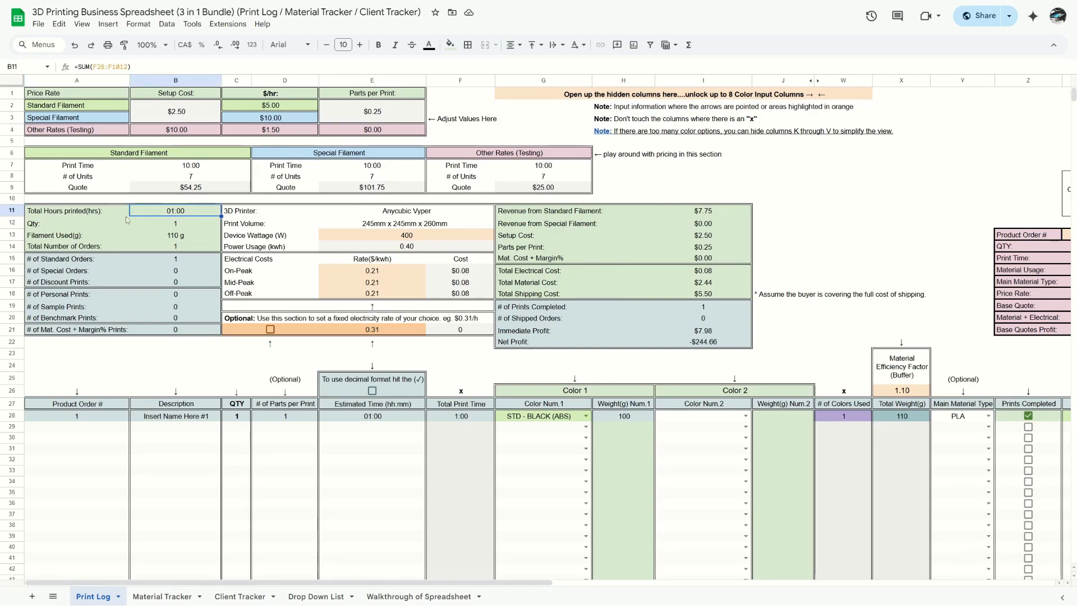
{"action": "left_click", "coordinate": [176, 227]}
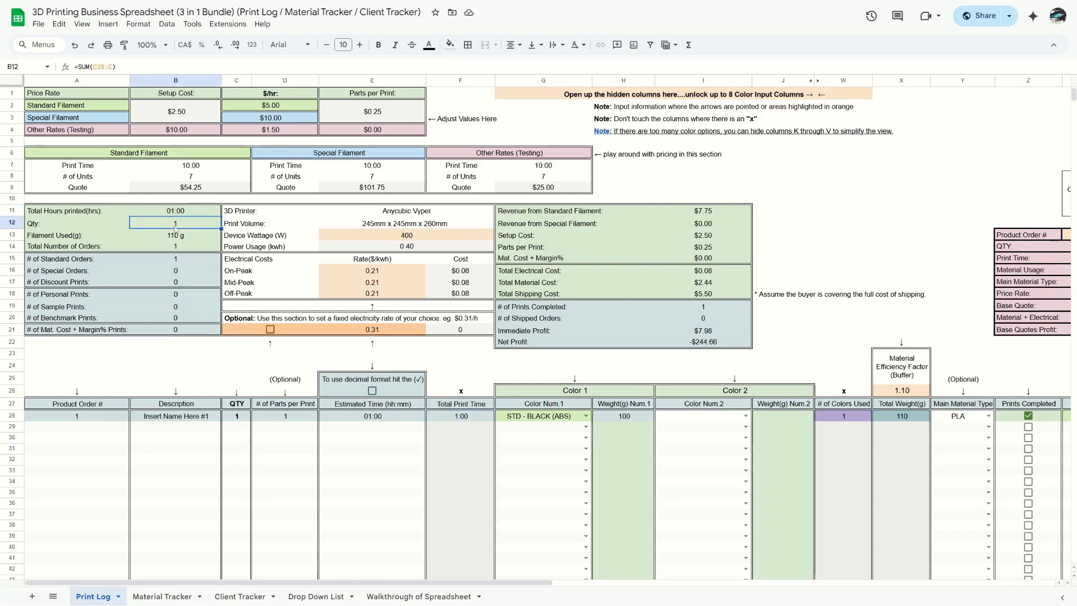
- Set the first order's QTY to 2 and check the Qty total
{"action": "left_click_drag", "start_coordinate": [244, 418], "coordinate": [242, 505]}
{"action": "left_click", "coordinate": [244, 418]}
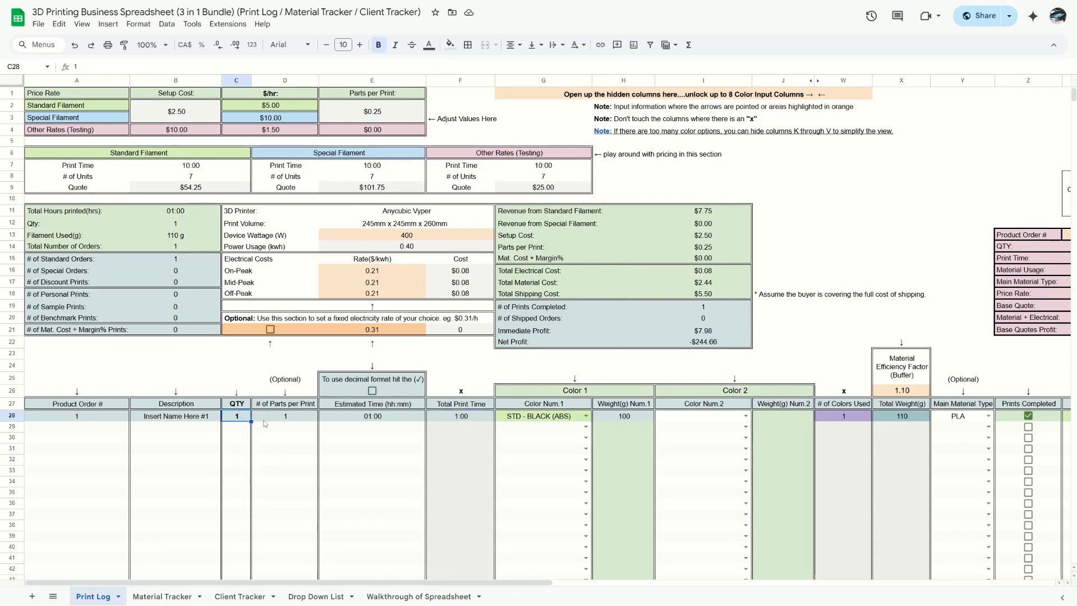
{"action": "type", "text": "2"}
{"action": "key", "text": "Return"}
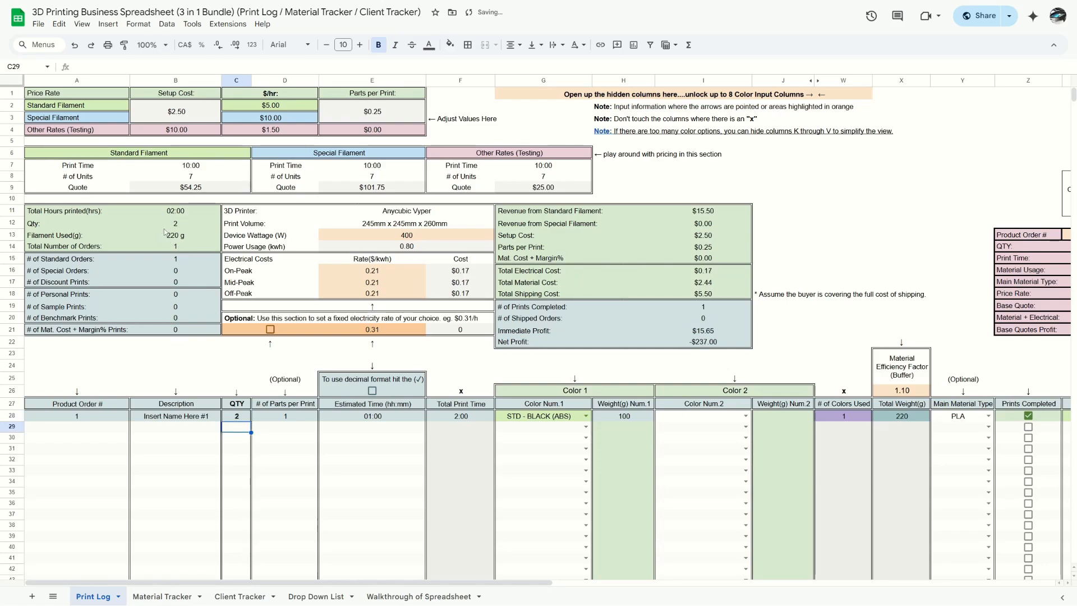
{"action": "left_click", "coordinate": [175, 226]}
- Set the first order's QTY back to 1 and check the Filament Used total
{"action": "left_click", "coordinate": [234, 418]}
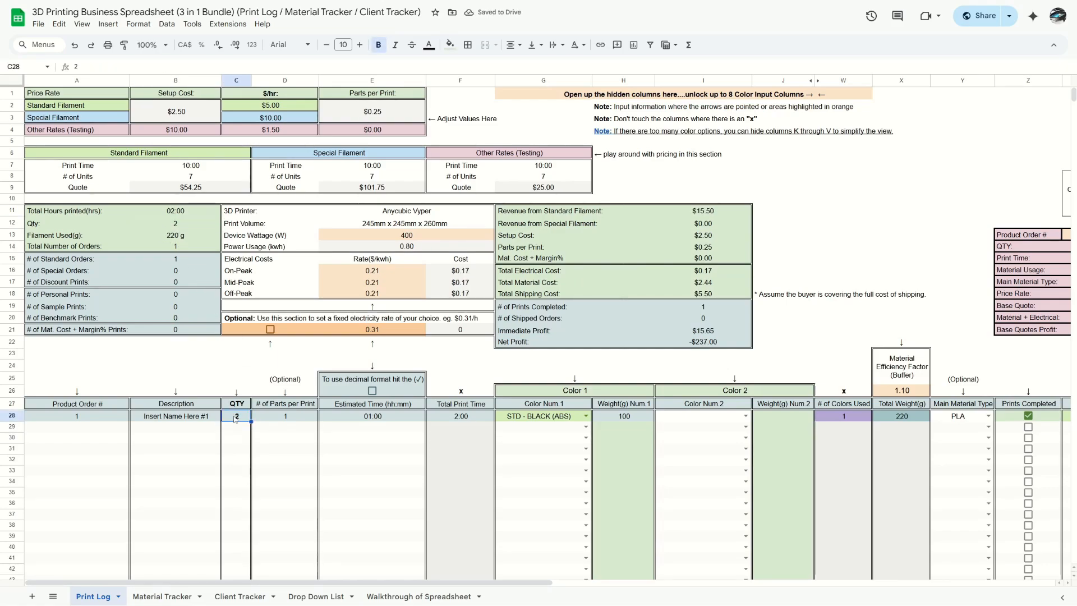
{"action": "type", "text": "1"}
{"action": "key", "text": "Return"}
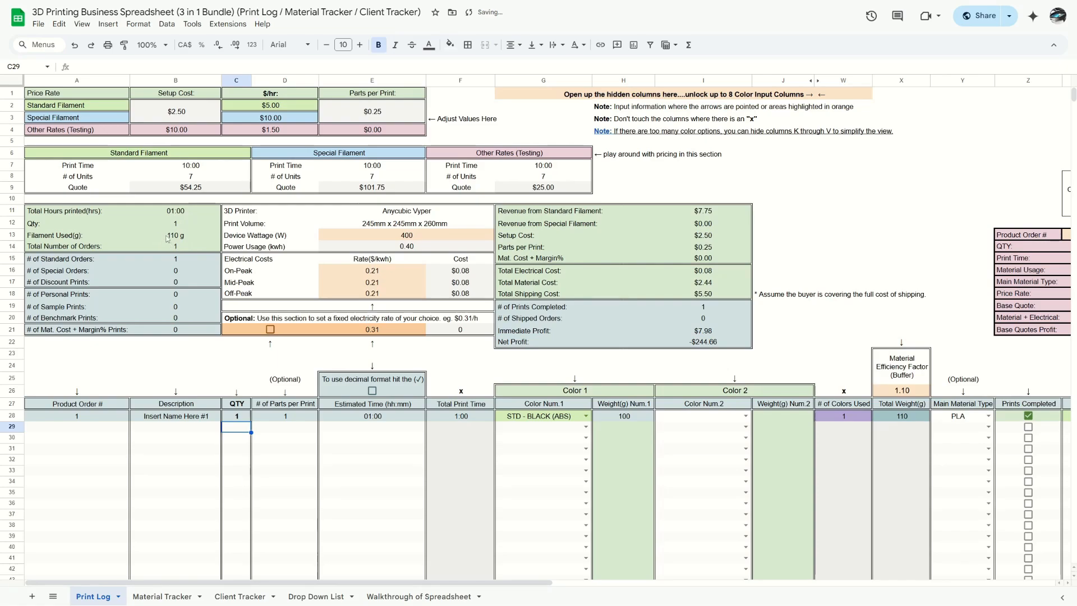
{"action": "left_click", "coordinate": [203, 237]}
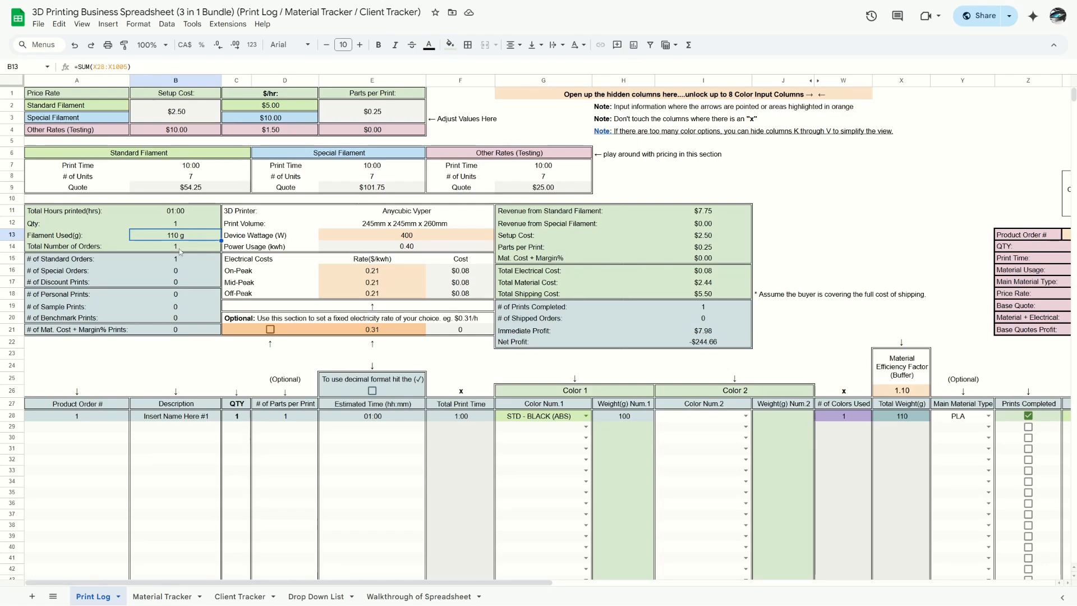
- Enter product order numbers 2, 3 and 4 below the first order and check the Total Number of Orders
{"action": "left_click", "coordinate": [73, 419]}
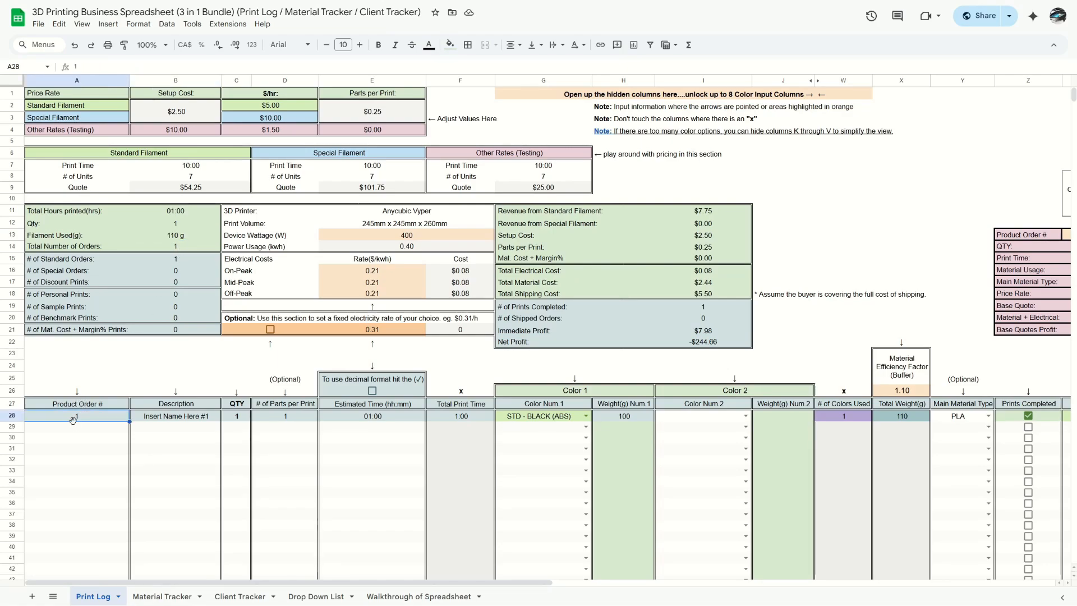
{"action": "left_click", "coordinate": [77, 429]}
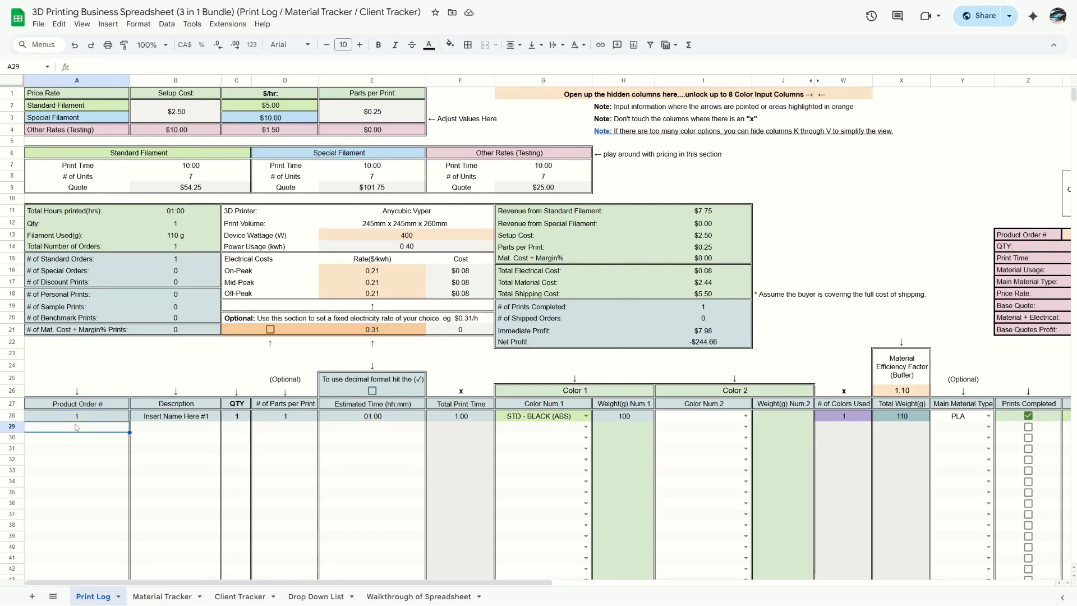
{"action": "type", "text": "2"}
{"action": "key", "text": "Return"}
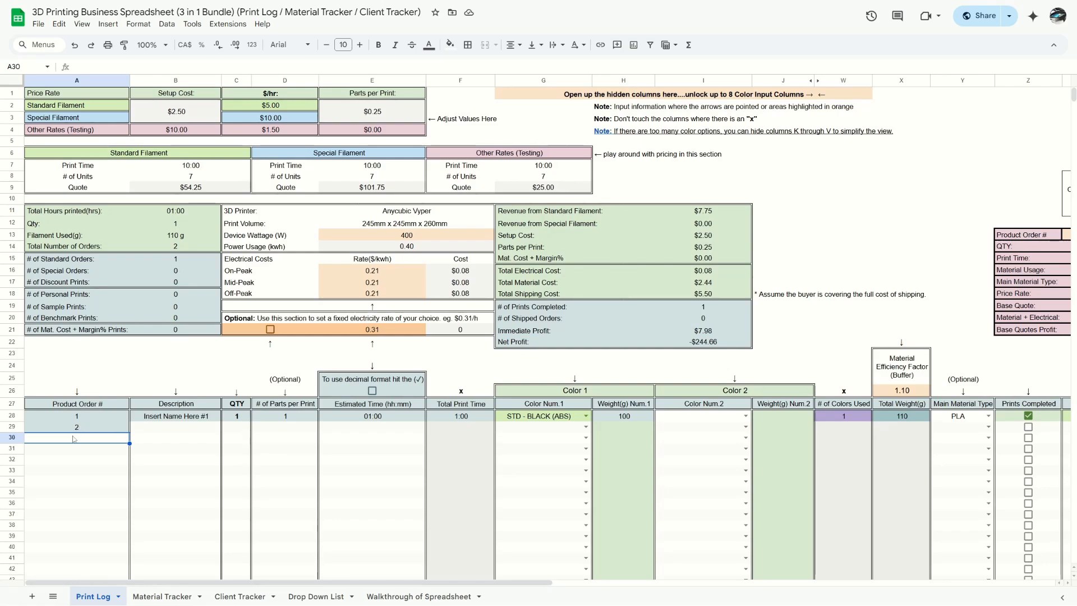
{"action": "type", "text": "3"}
{"action": "key", "text": "Return"}
{"action": "type", "text": "4"}
{"action": "key", "text": "Return"}
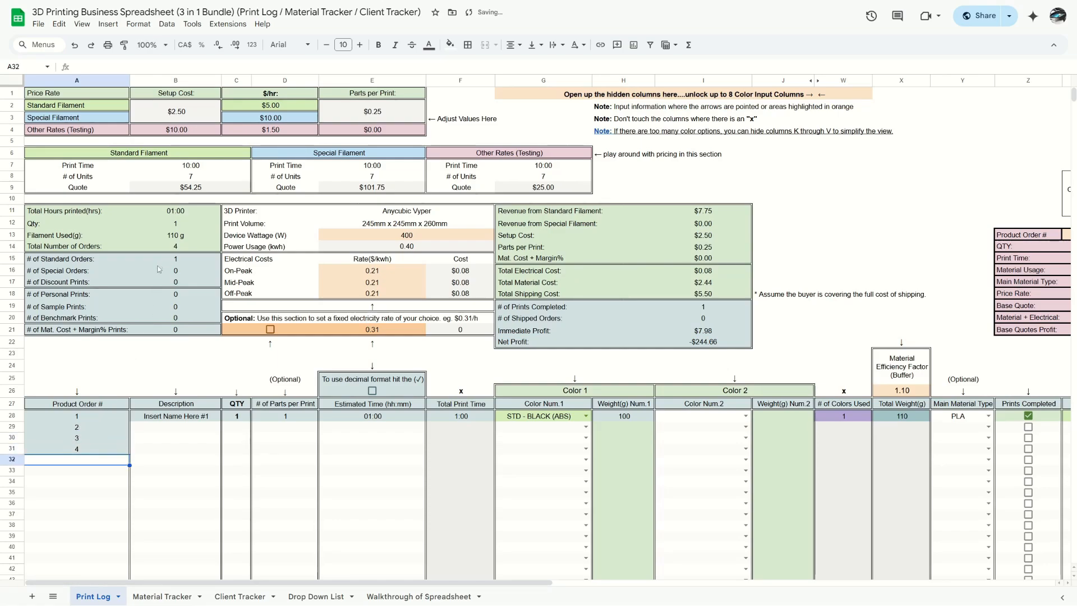
{"action": "left_click_drag", "start_coordinate": [124, 248], "coordinate": [161, 248]}
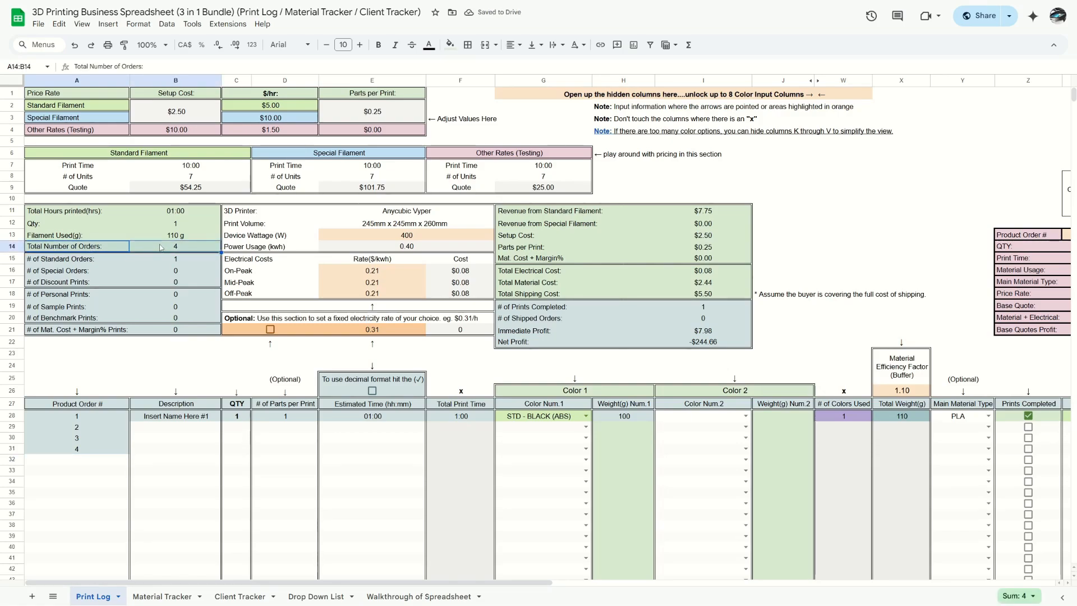
- Clear product order numbers 2 to 4 and review the list of order and print type counts
{"action": "left_click_drag", "start_coordinate": [77, 449], "coordinate": [78, 430]}
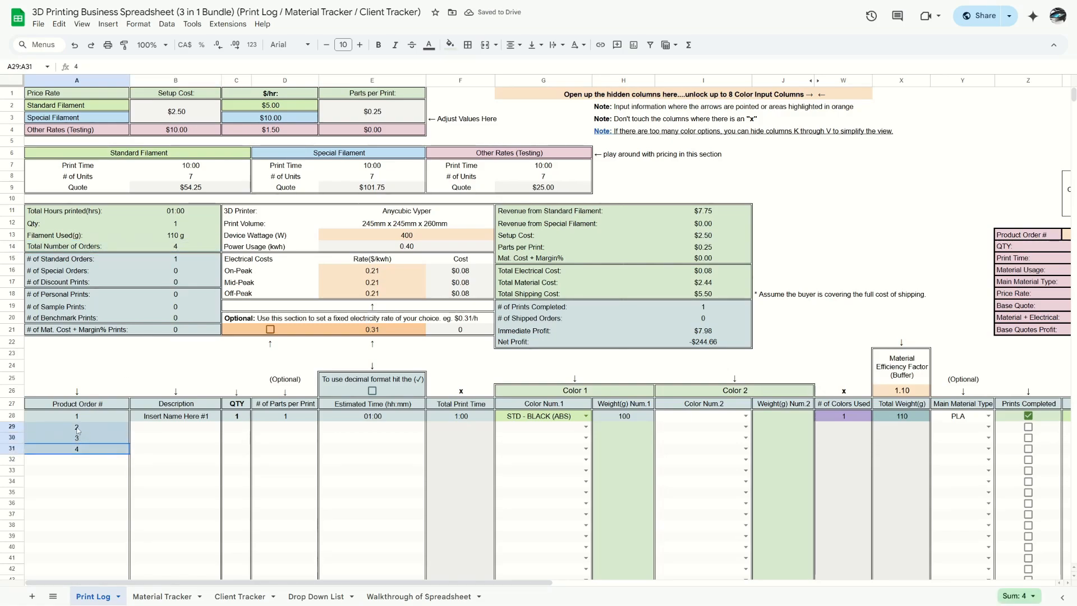
{"action": "key", "text": "Delete"}
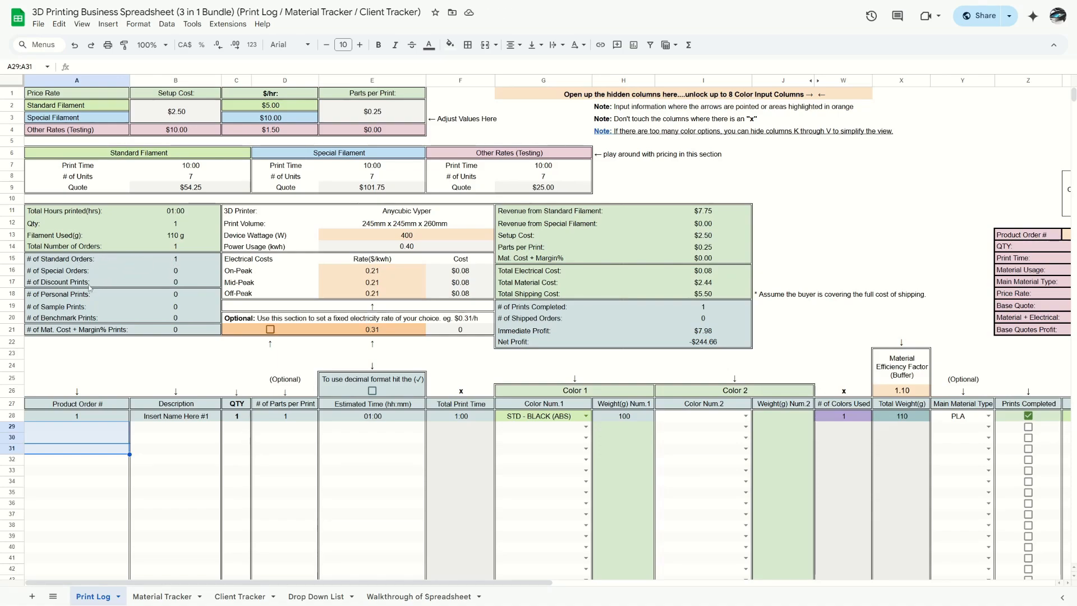
{"action": "left_click_drag", "start_coordinate": [60, 261], "coordinate": [66, 332]}
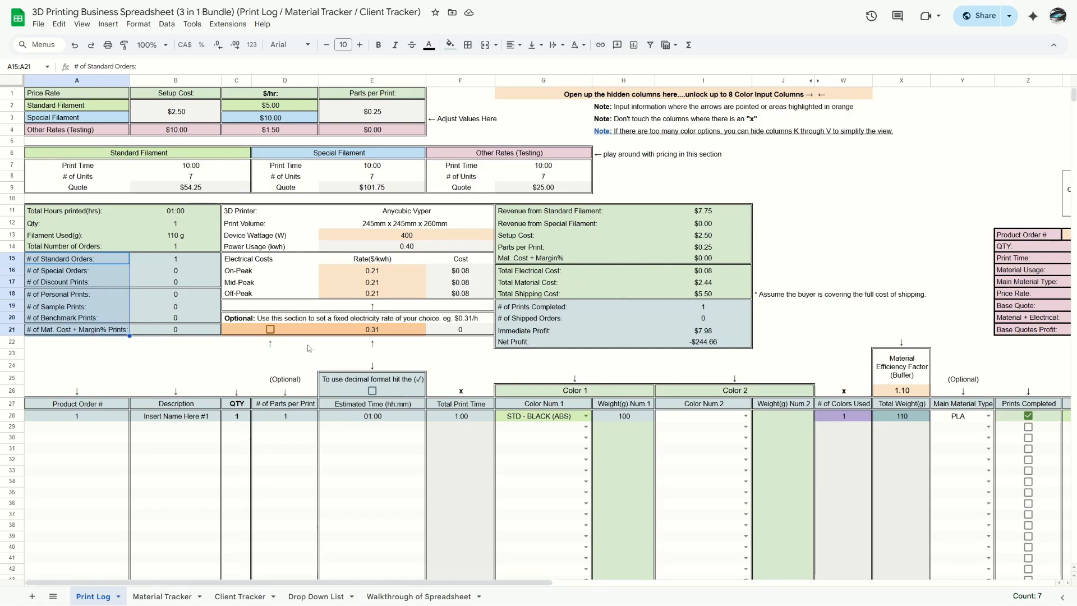
{"action": "left_click", "coordinate": [78, 273]}
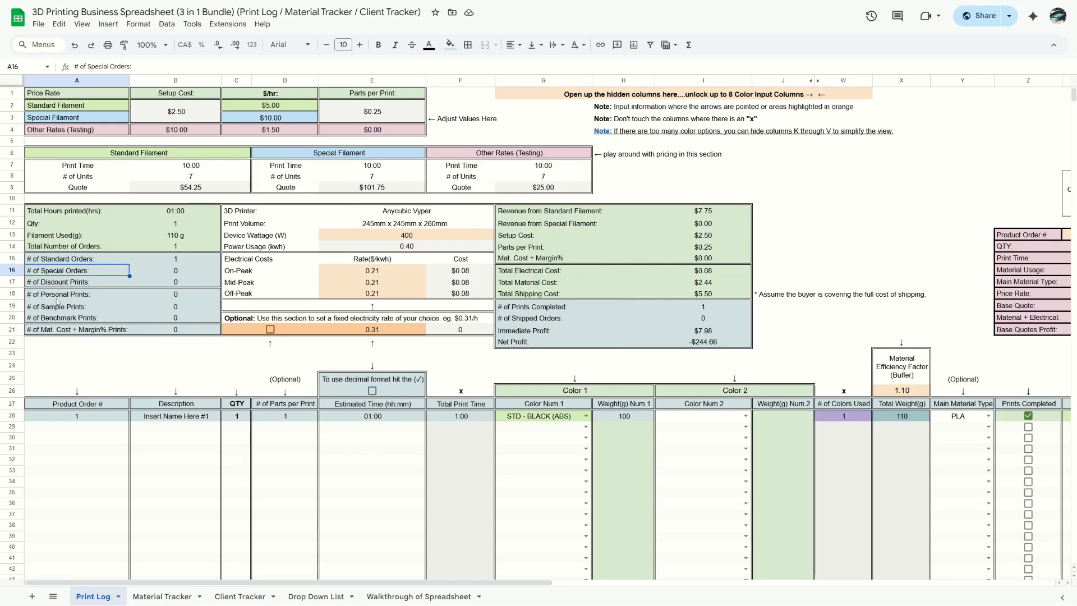
{"action": "left_click", "coordinate": [73, 331]}
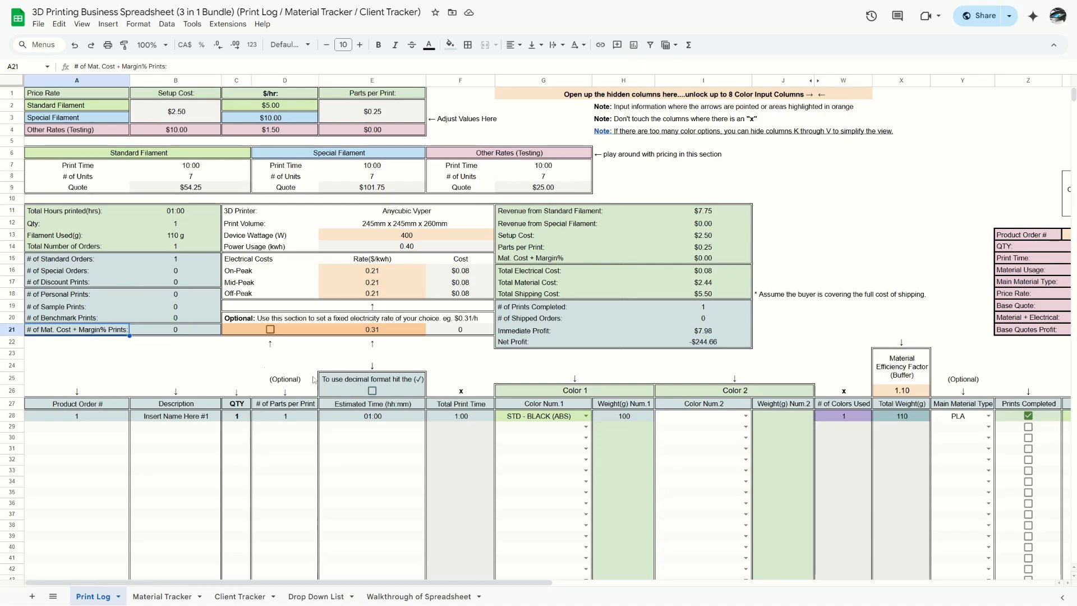
- Set the Price Rate in row 29 to Special and check the # of Special Orders count
{"action": "scroll", "coordinate": [862, 433], "scroll_direction": "right", "scroll_amount": 5}
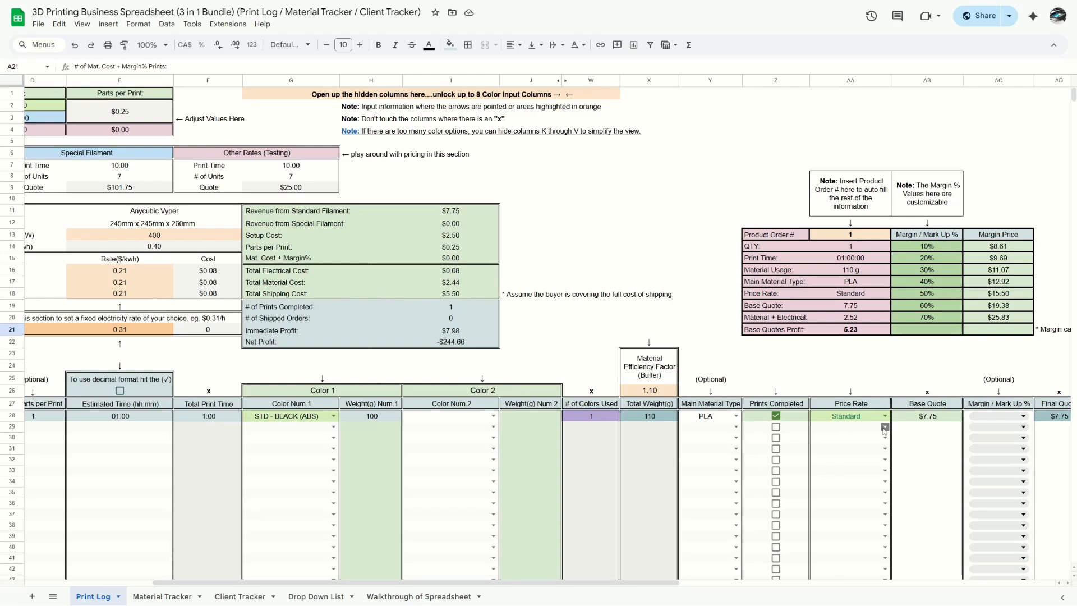
{"action": "left_click", "coordinate": [885, 427]}
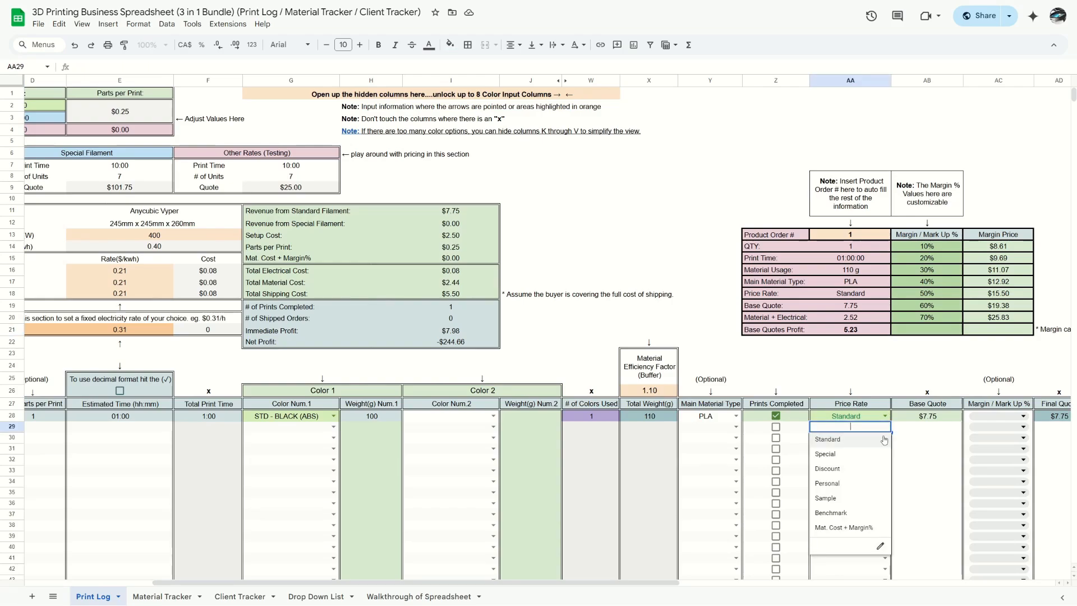
{"action": "left_click", "coordinate": [828, 452]}
{"action": "scroll", "coordinate": [827, 449], "scroll_direction": "left", "scroll_amount": 5}
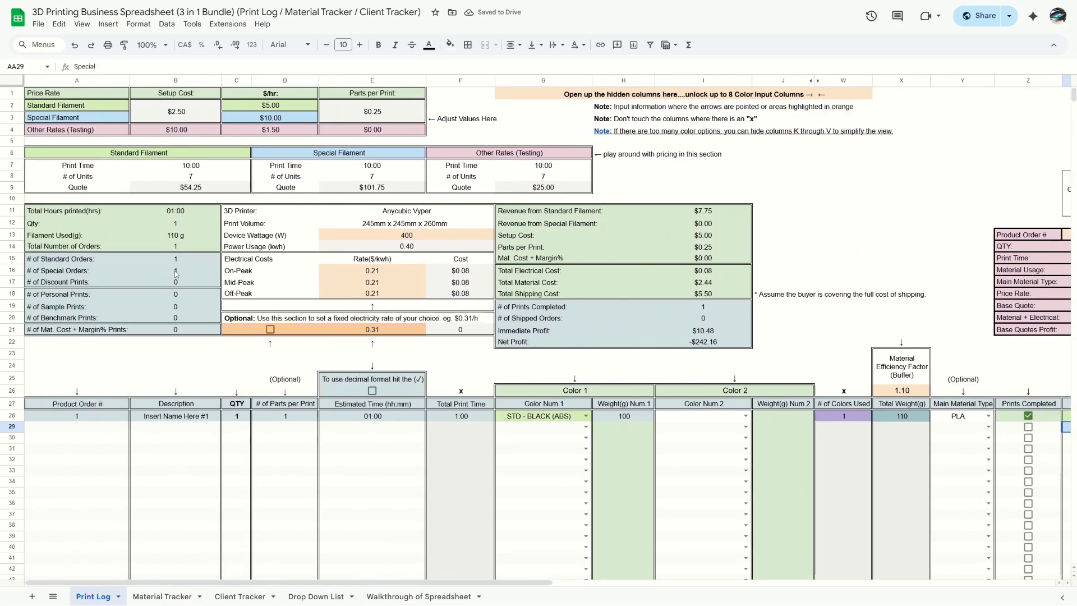
{"action": "left_click", "coordinate": [175, 273]}
- Clear the Special price rate from row 29
{"action": "scroll", "coordinate": [897, 427], "scroll_direction": "right", "scroll_amount": 5}
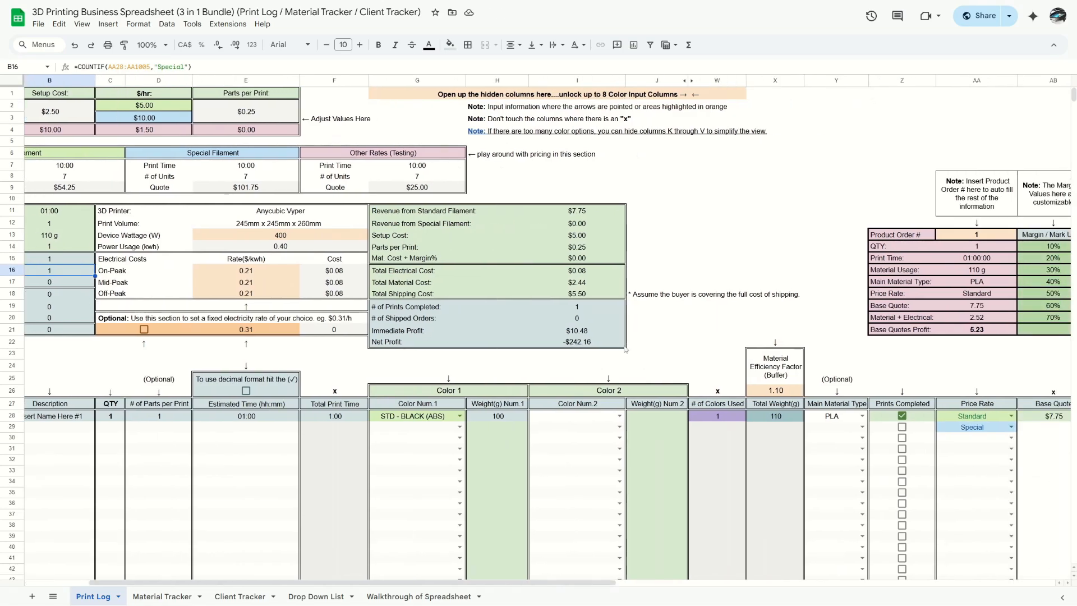
{"action": "left_click", "coordinate": [896, 427]}
{"action": "key", "text": "Delete"}
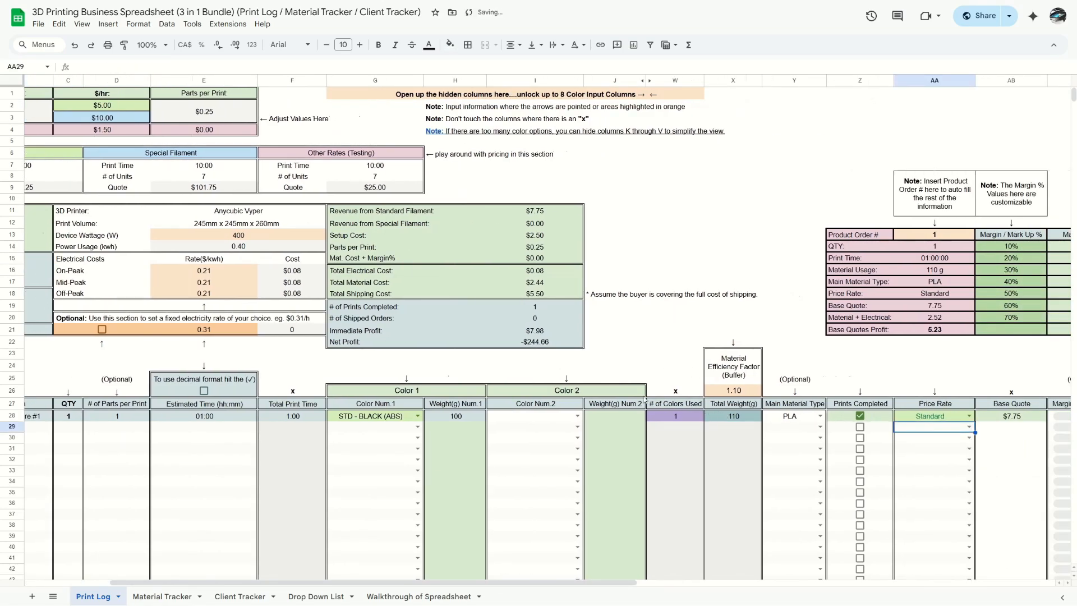
- Review the 3D printer's name, print volume and device wattage
{"action": "scroll", "coordinate": [424, 359], "scroll_direction": "left", "scroll_amount": 5}
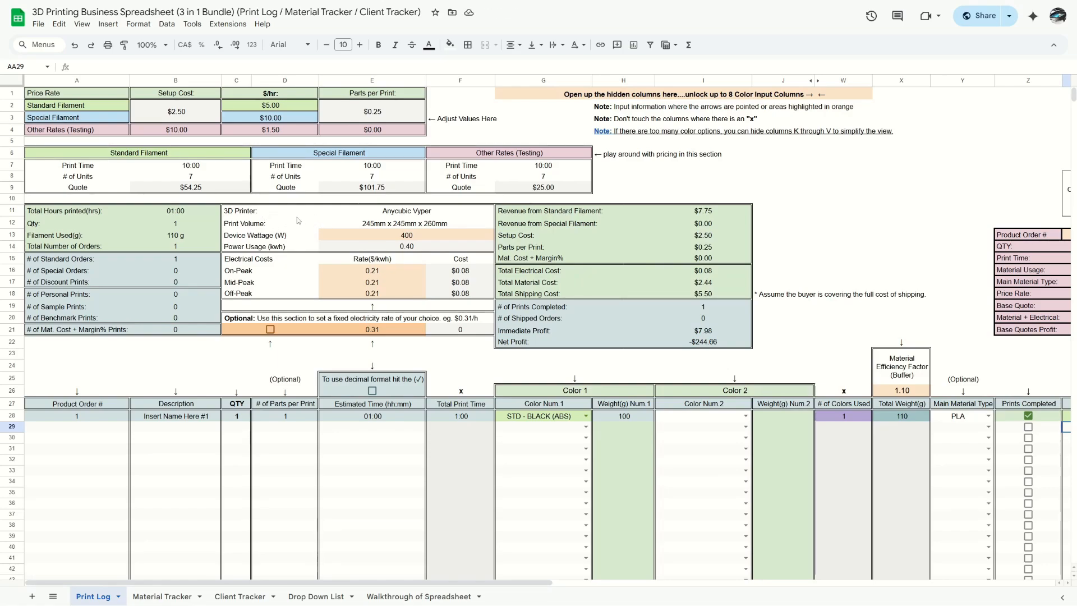
{"action": "left_click", "coordinate": [403, 216]}
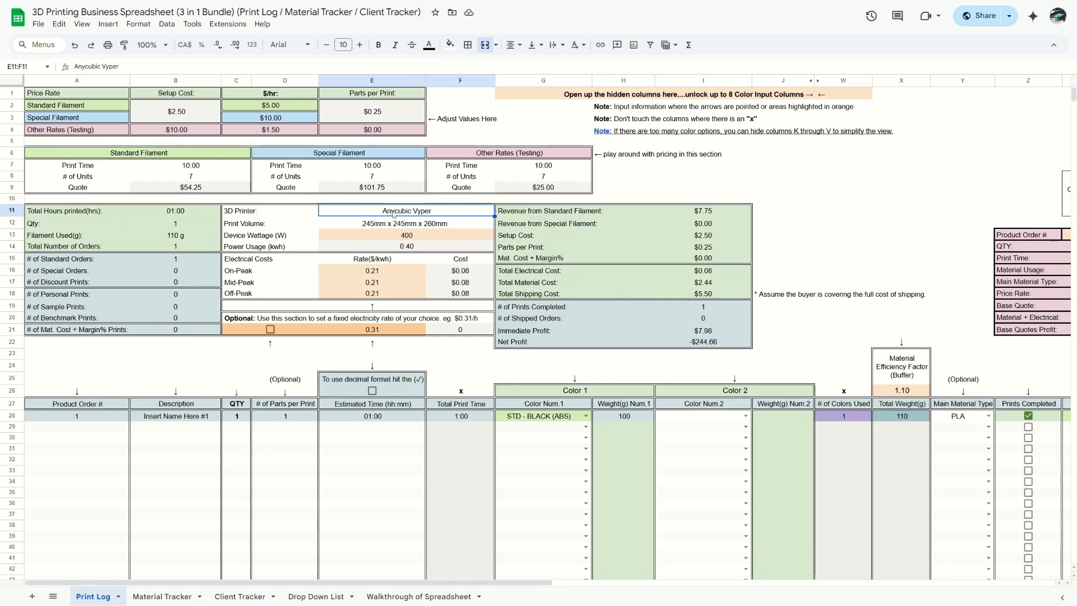
{"action": "left_click", "coordinate": [375, 223]}
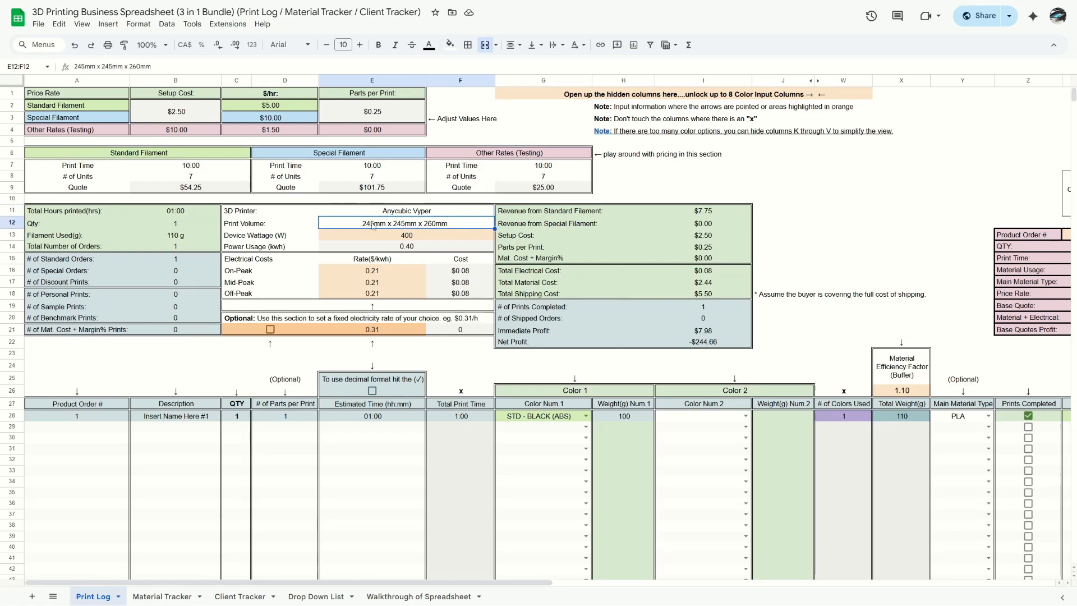
{"action": "left_click", "coordinate": [399, 238]}
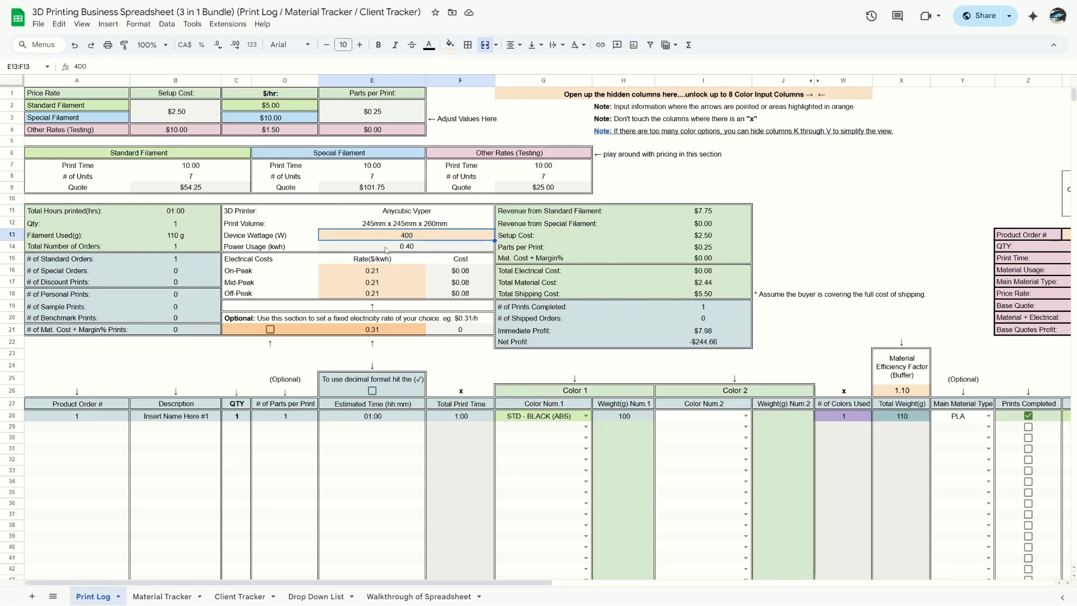
- Review the On-Peak, Mid-Peak and Off-Peak electricity rates and costs, along with the power usage formula
{"action": "left_click", "coordinate": [371, 273]}
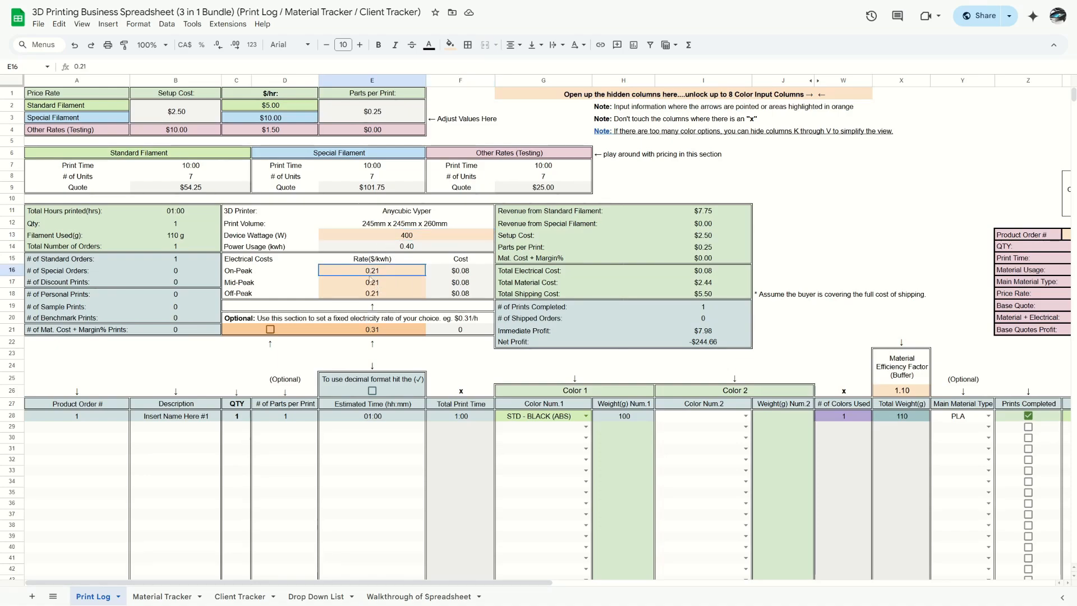
{"action": "key", "text": "shift+Down"}
{"action": "key", "text": "shift+Down"}
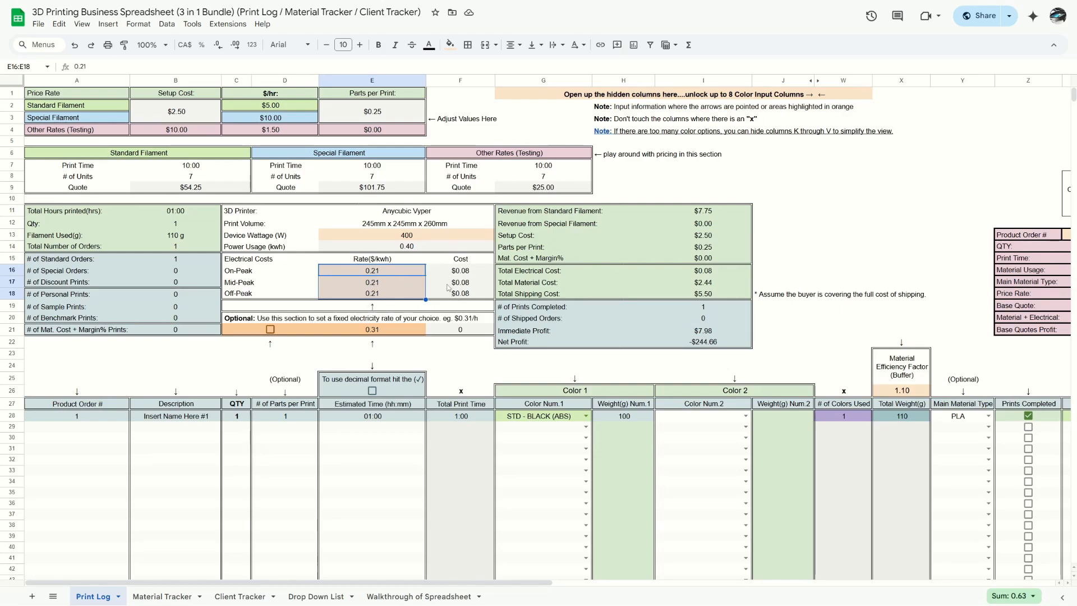
{"action": "left_click_drag", "start_coordinate": [454, 271], "coordinate": [459, 298]}
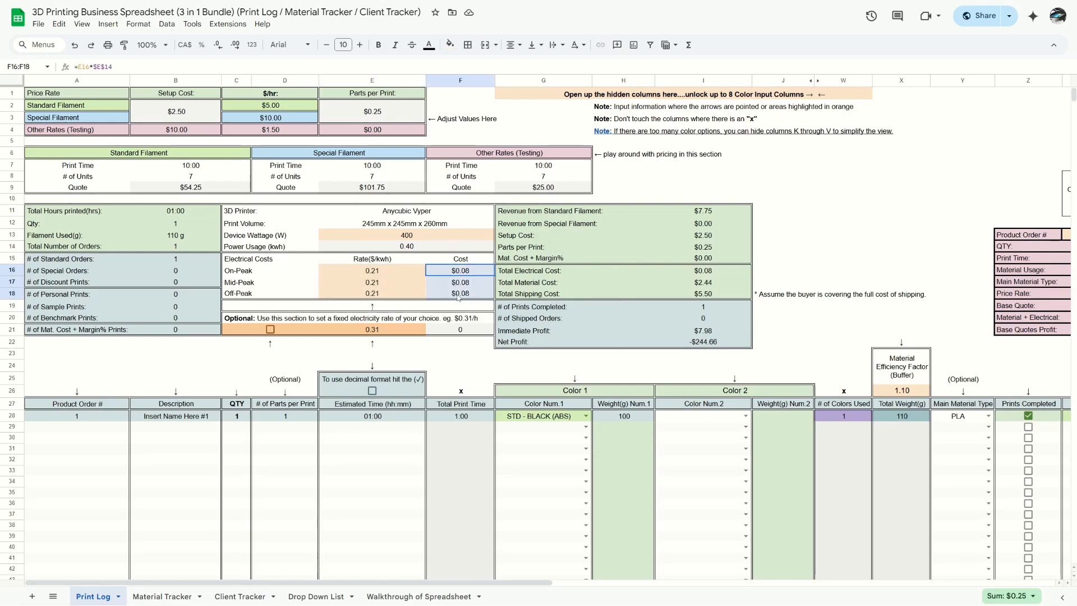
{"action": "left_click", "coordinate": [440, 251]}
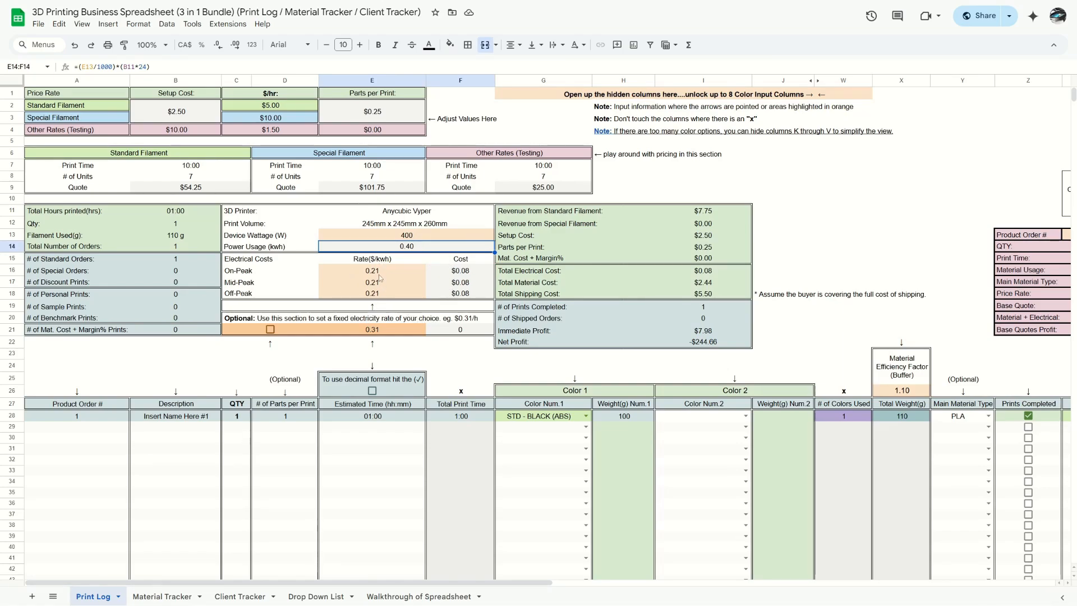
{"action": "left_click_drag", "start_coordinate": [372, 271], "coordinate": [371, 299]}
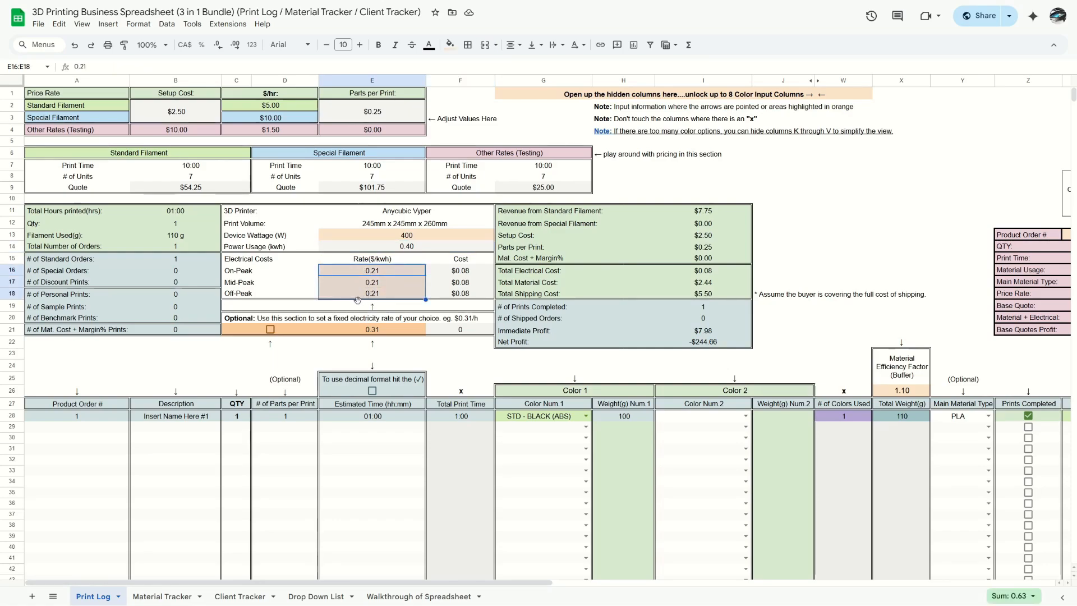
- Turn on the optional fixed electricity rate of 0.31 and turn it off again
{"action": "left_click", "coordinate": [391, 332]}
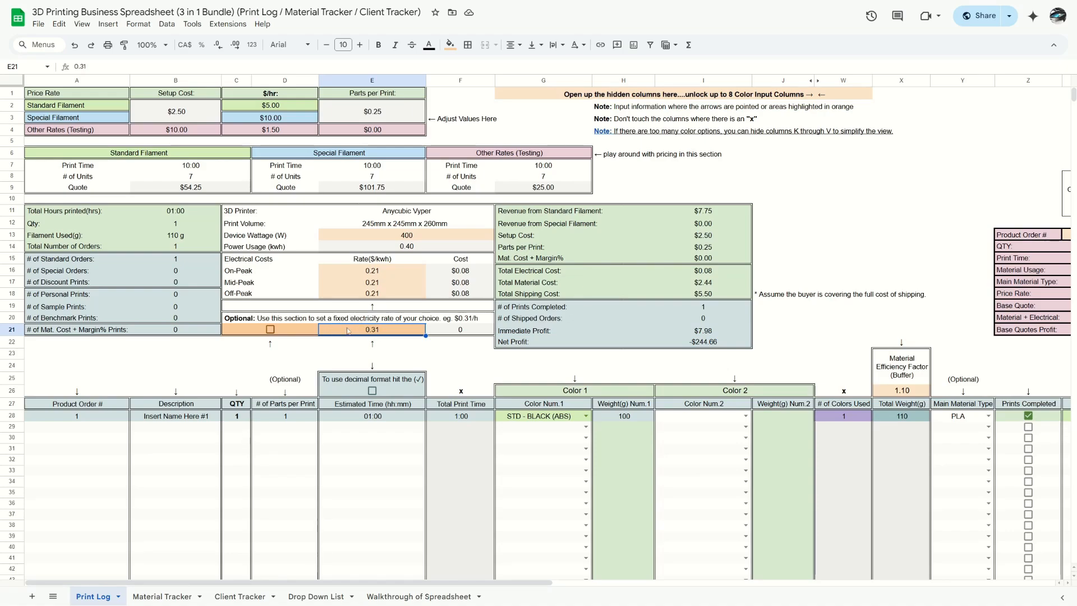
{"action": "left_click", "coordinate": [271, 329]}
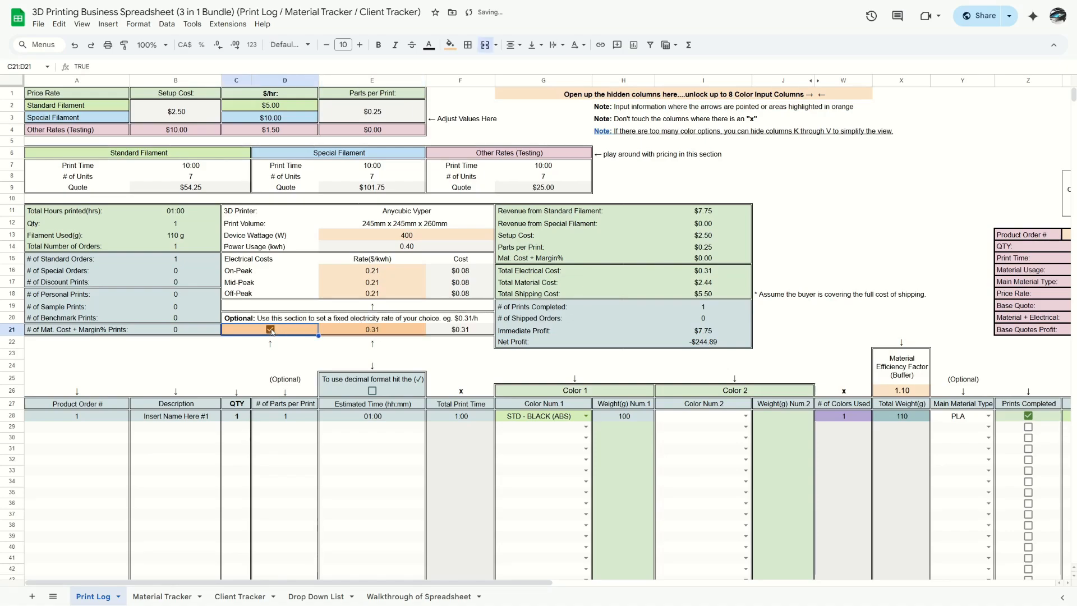
{"action": "left_click", "coordinate": [271, 331]}
{"action": "key", "text": "space"}
{"action": "left_click", "coordinate": [271, 330]}
- Highlight the summary values from Revenue from Standard Filament to Mat. Cost + Margin%, and clear the highlight
{"action": "left_click_drag", "start_coordinate": [710, 216], "coordinate": [708, 259]}
{"action": "scroll", "coordinate": [690, 272], "scroll_direction": "right", "scroll_amount": 3}
{"action": "scroll", "coordinate": [690, 273], "scroll_direction": "right", "scroll_amount": 2}
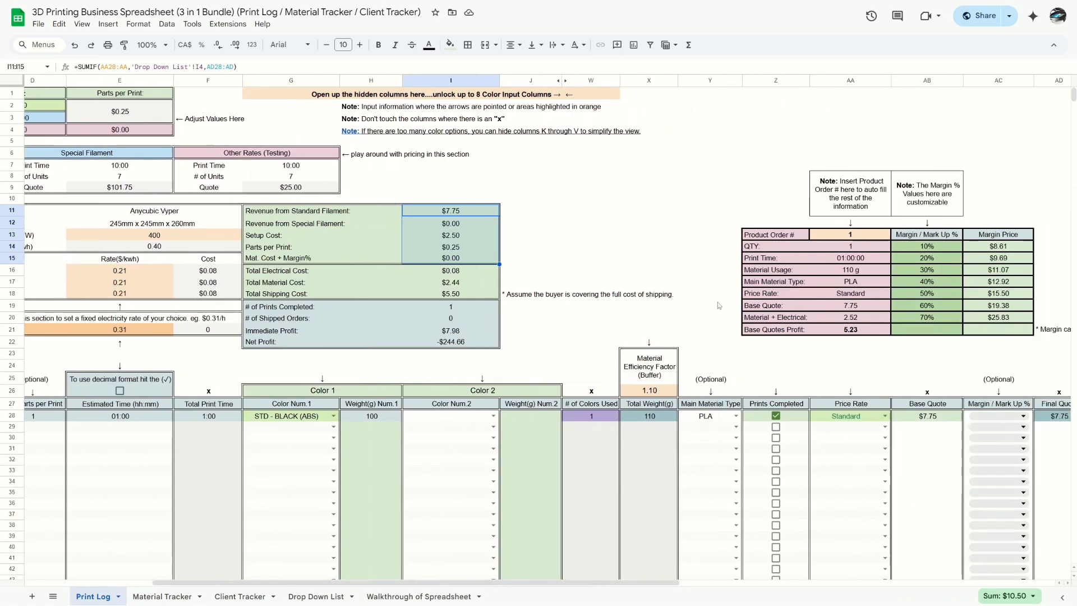
{"action": "left_click", "coordinate": [709, 329]}
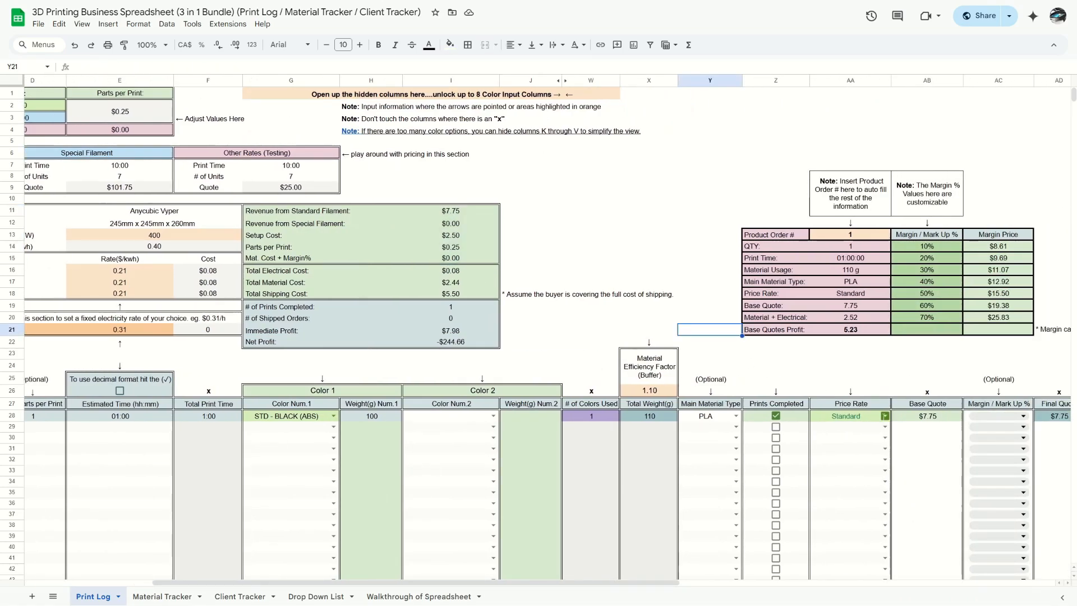
- Choose the Standard price rate for the sample order and check its Revenue from Standard Filament
{"action": "left_click", "coordinate": [886, 416]}
{"action": "left_click", "coordinate": [869, 430]}
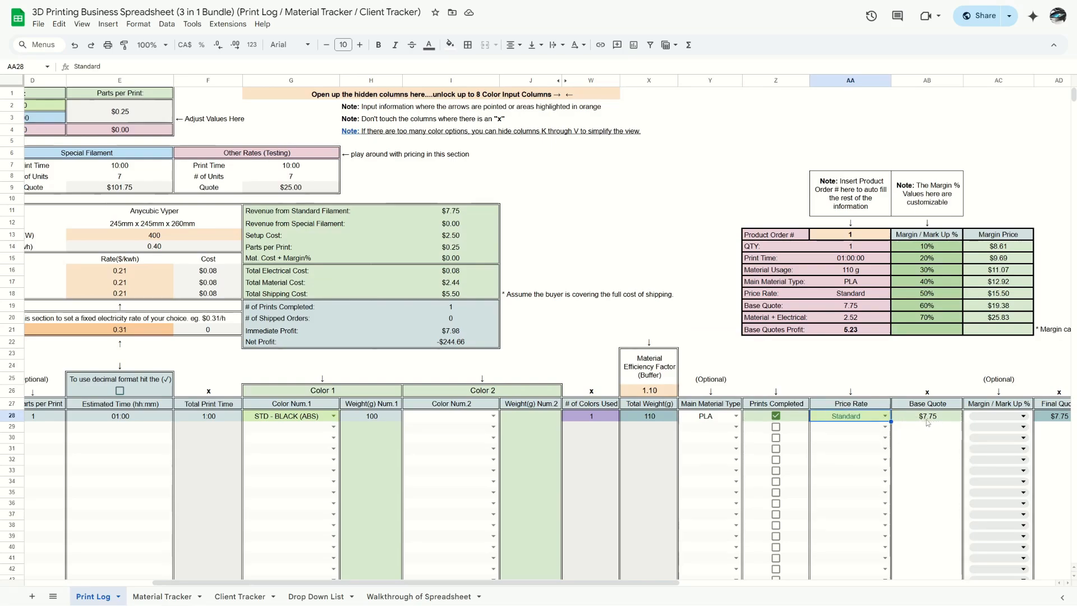
{"action": "left_click", "coordinate": [453, 212]}
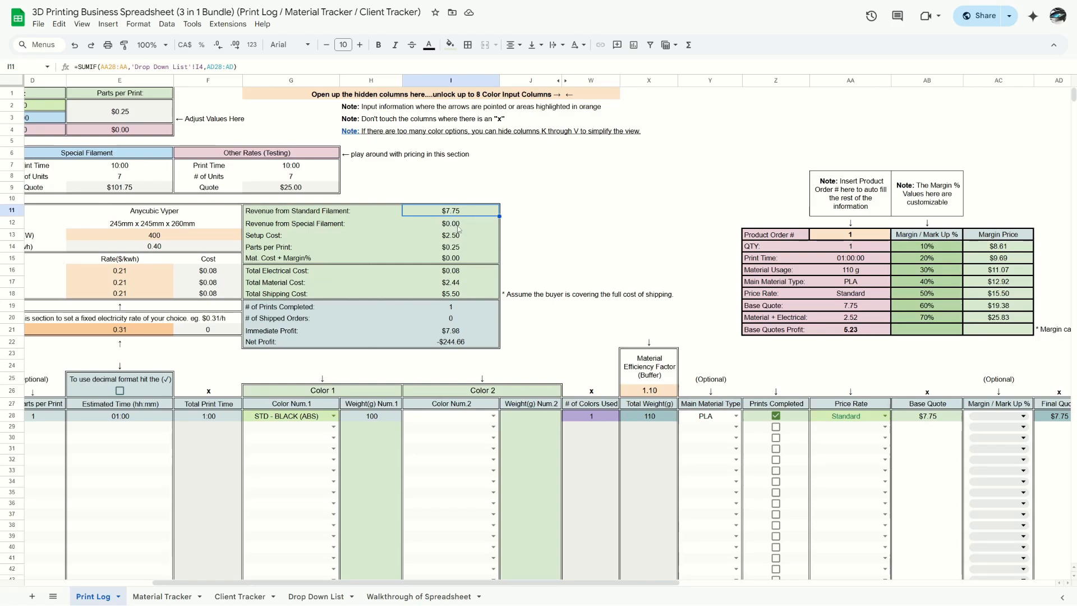
- Switch the sample order's price rate to Special and check its base quote and the Setup Cost total
{"action": "left_click", "coordinate": [884, 416]}
{"action": "left_click", "coordinate": [862, 444]}
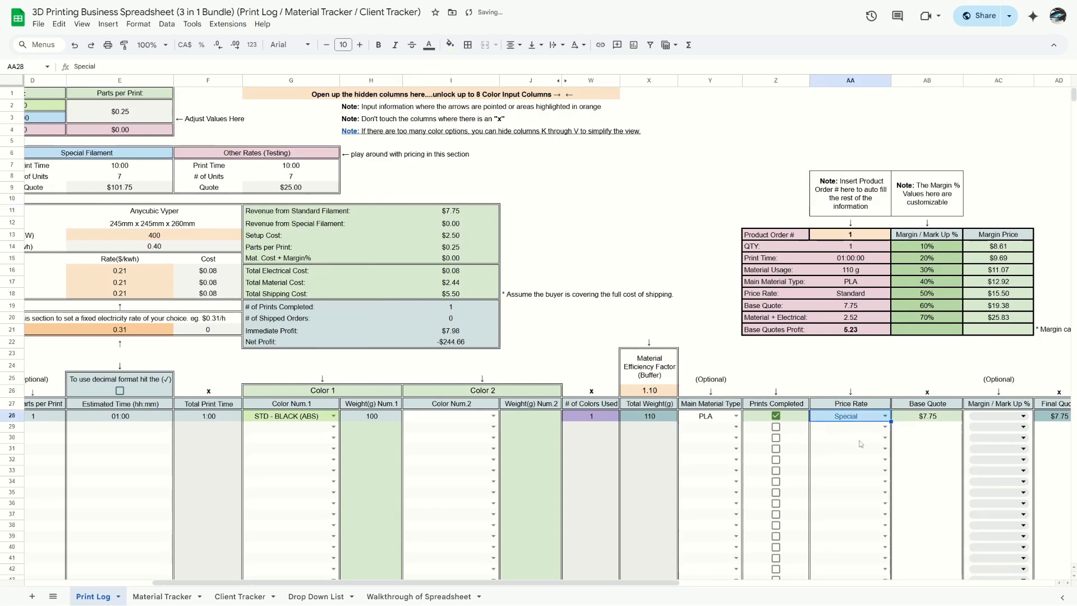
{"action": "left_click", "coordinate": [923, 418]}
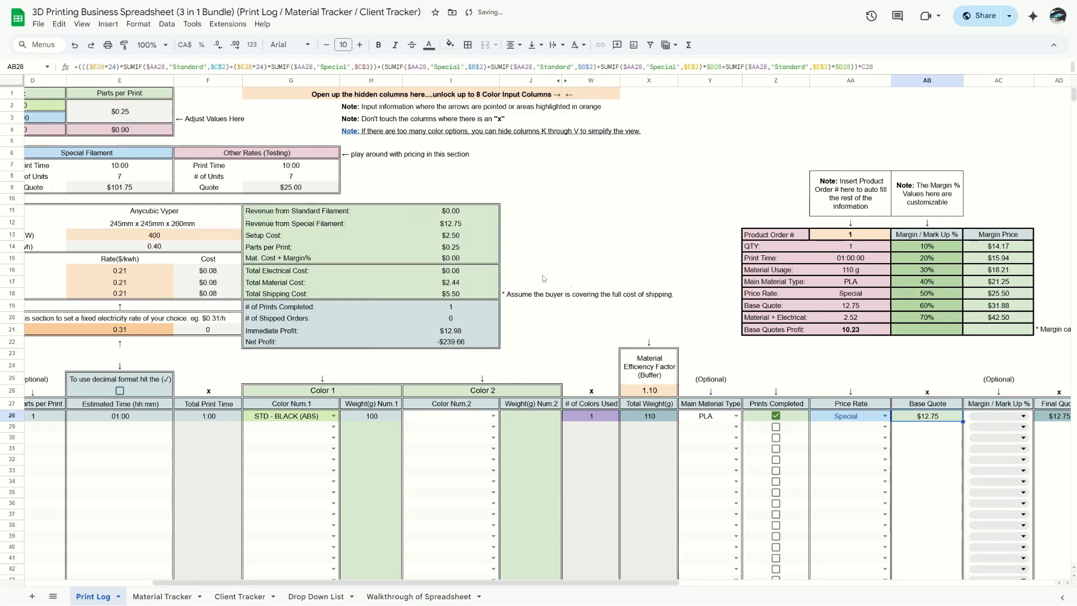
{"action": "left_click", "coordinate": [457, 238]}
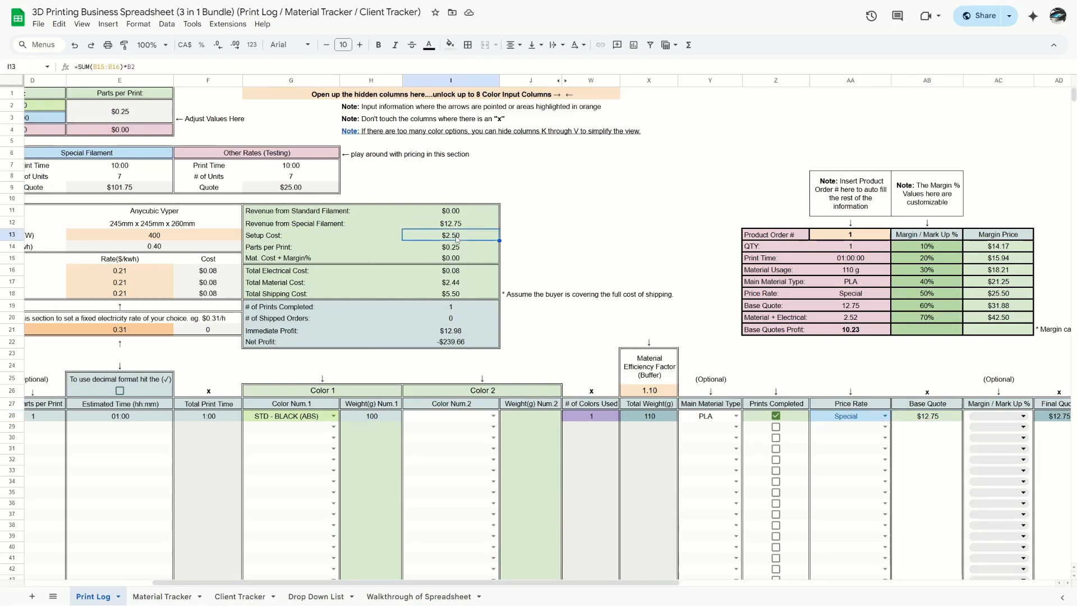
{"action": "scroll", "coordinate": [367, 263], "scroll_direction": "left", "scroll_amount": 5}
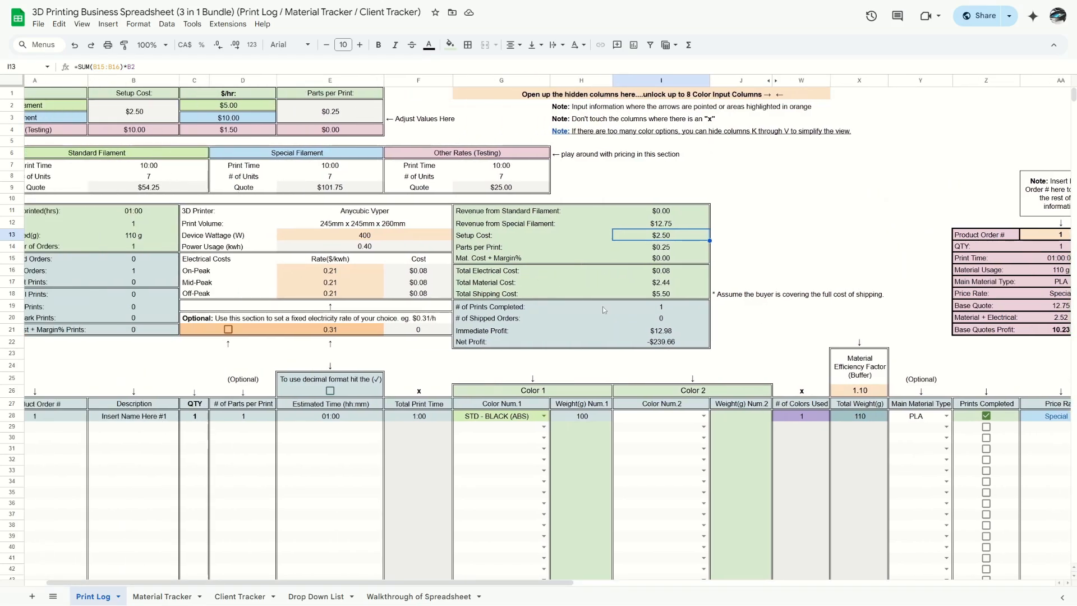
{"action": "scroll", "coordinate": [603, 307], "scroll_direction": "right", "scroll_amount": 3}
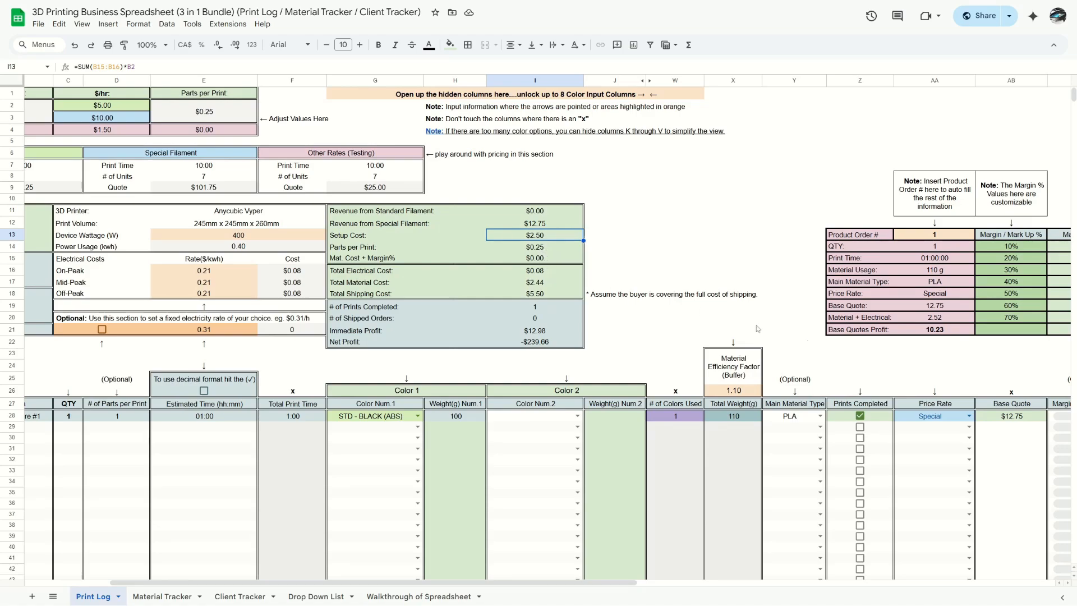
- Set the sample order's price rate to Mat. Cost + Margin% and check its base quote
{"action": "left_click", "coordinate": [964, 416]}
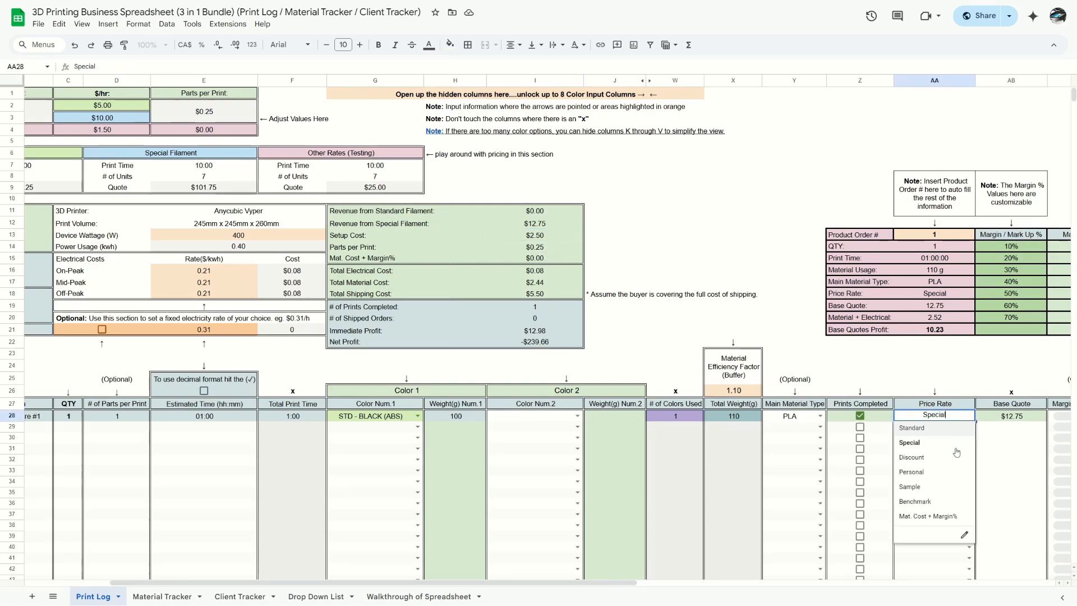
{"action": "left_click", "coordinate": [920, 517]}
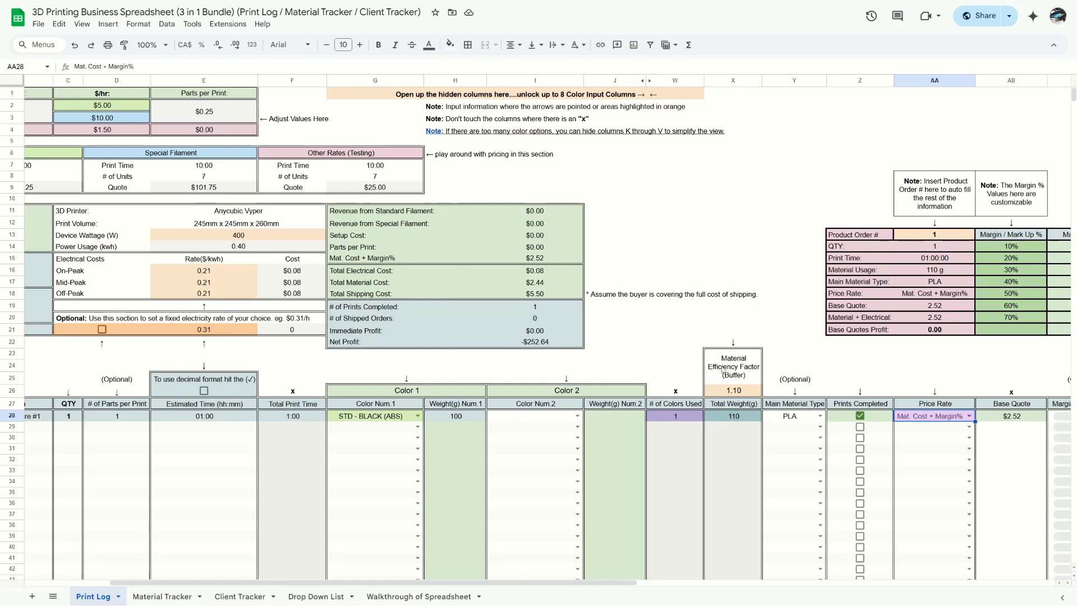
{"action": "scroll", "coordinate": [603, 343], "scroll_direction": "right", "scroll_amount": 2}
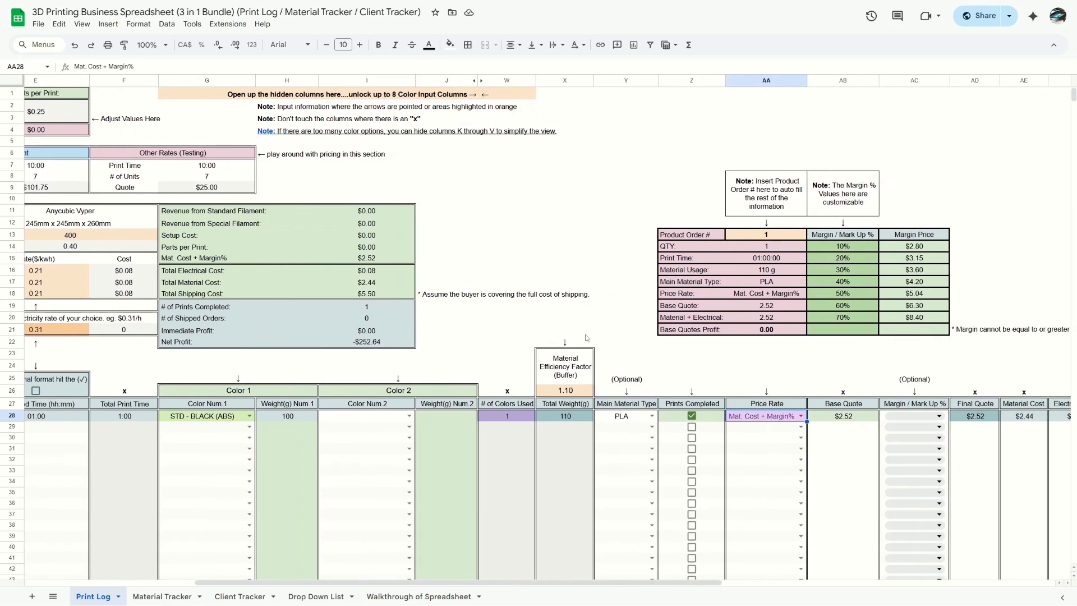
{"action": "left_click", "coordinate": [849, 416]}
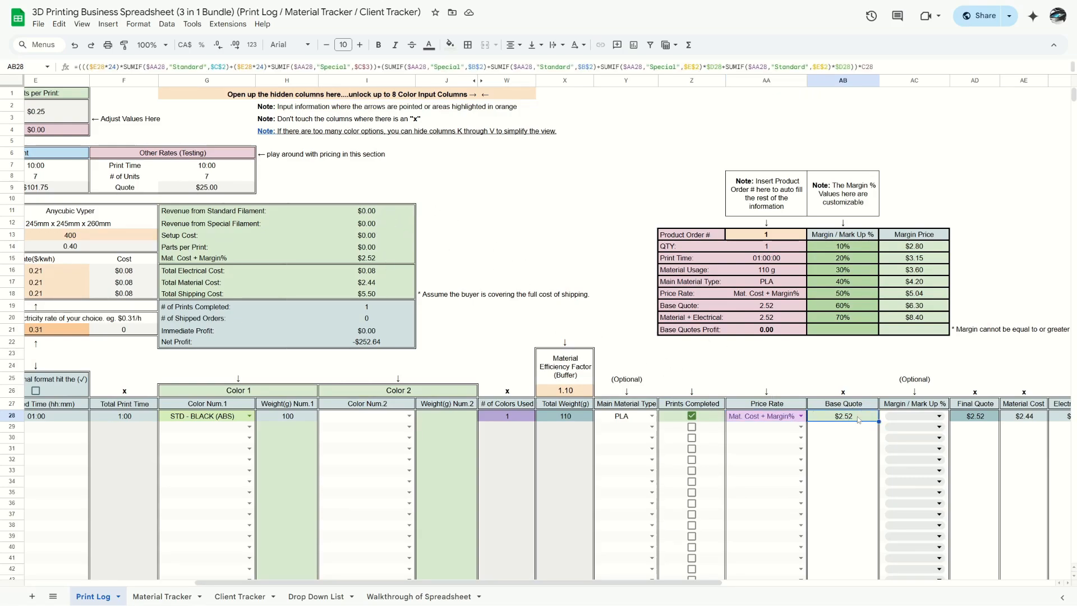
- Set the sample order's Margin / Mark Up % to 40% and check the Final Quote and Mat. Cost + Margin% total
{"action": "left_click", "coordinate": [940, 416]}
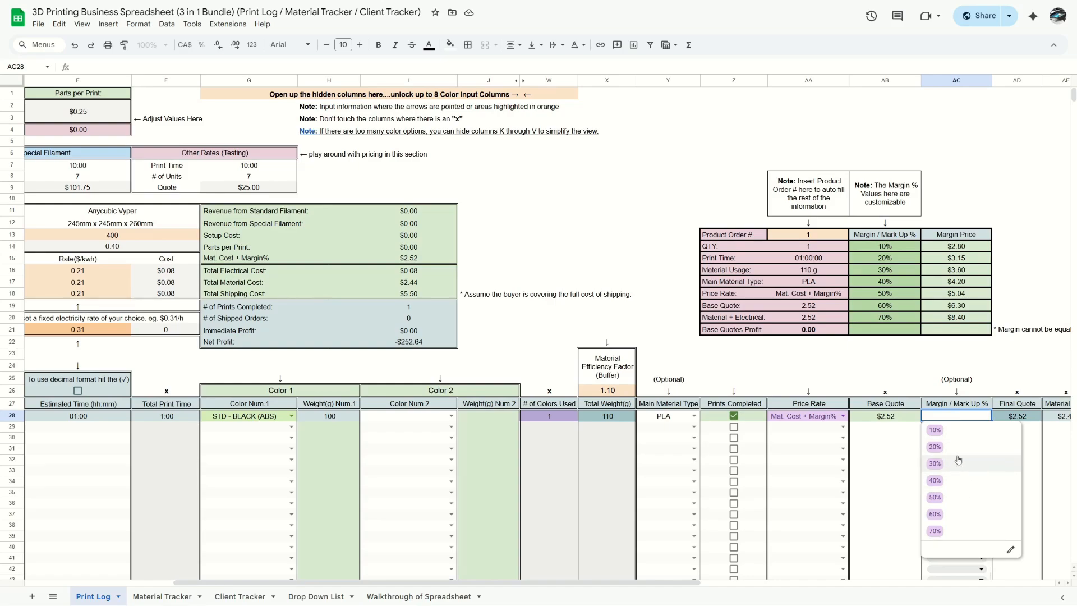
{"action": "left_click", "coordinate": [948, 480]}
{"action": "left_click", "coordinate": [1025, 419]}
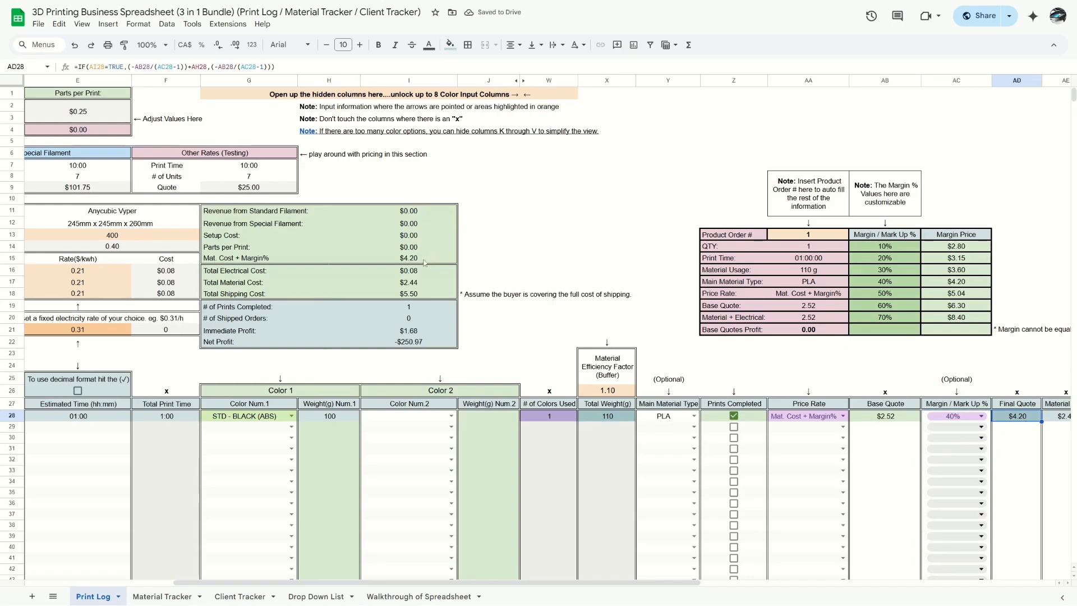
{"action": "left_click", "coordinate": [425, 262]}
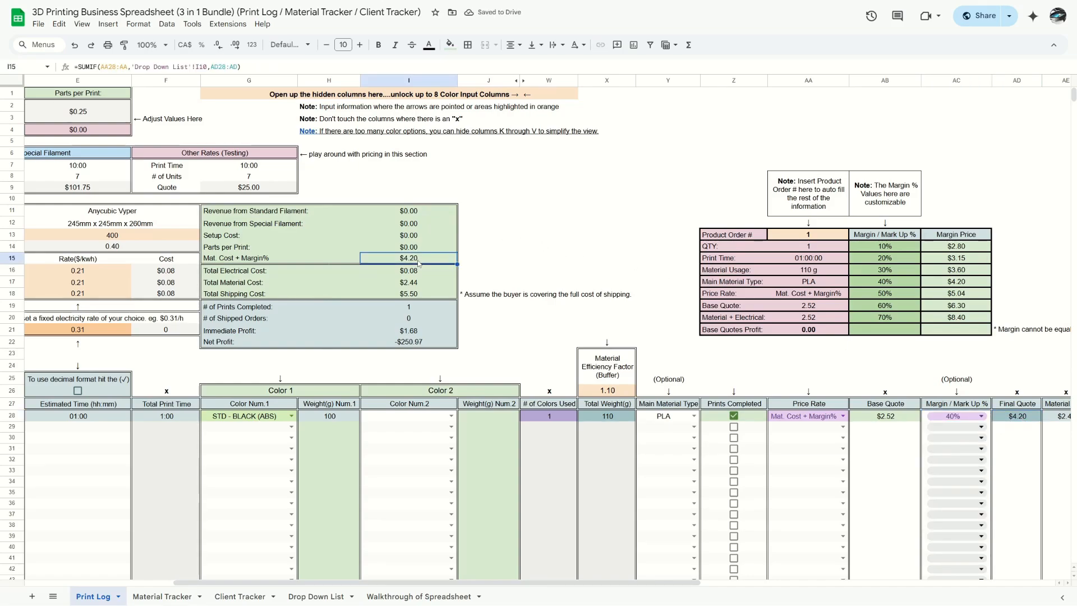
{"action": "left_click", "coordinate": [981, 416]}
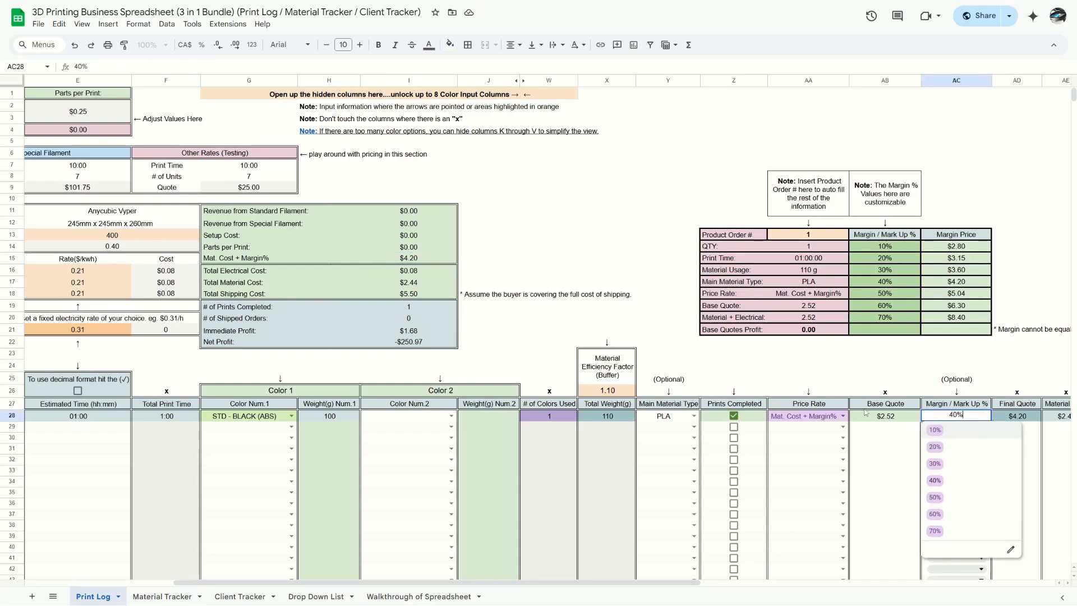
- Review the Total Electrical Cost, Total Material Cost and Total Shipping Cost in the summary table
{"action": "scroll", "coordinate": [646, 315], "scroll_direction": "left", "scroll_amount": 5}
{"action": "left_click", "coordinate": [685, 271]}
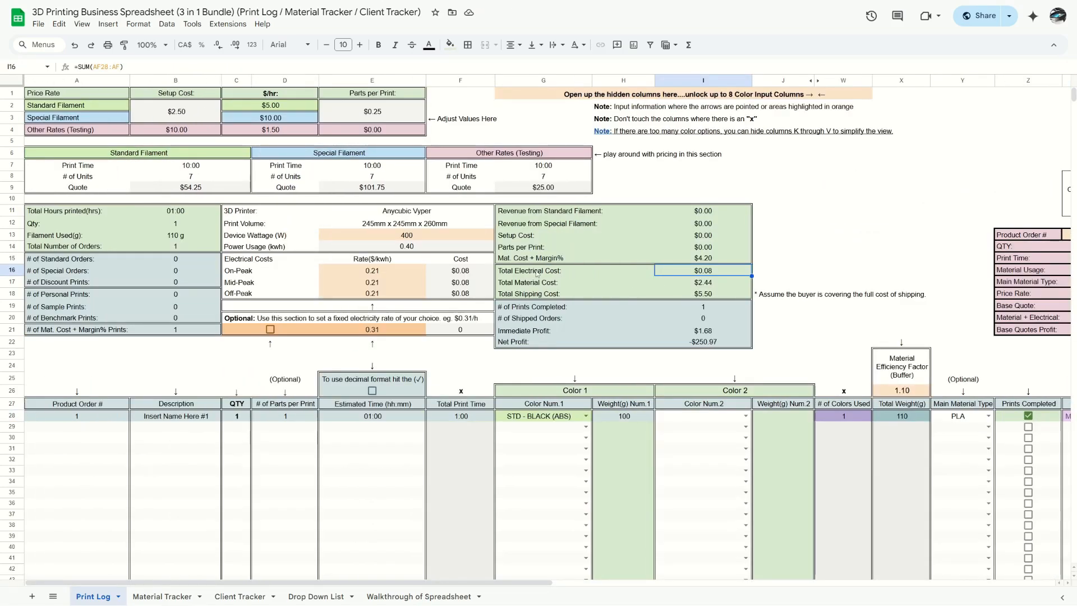
{"action": "left_click_drag", "start_coordinate": [537, 274], "coordinate": [708, 292]}
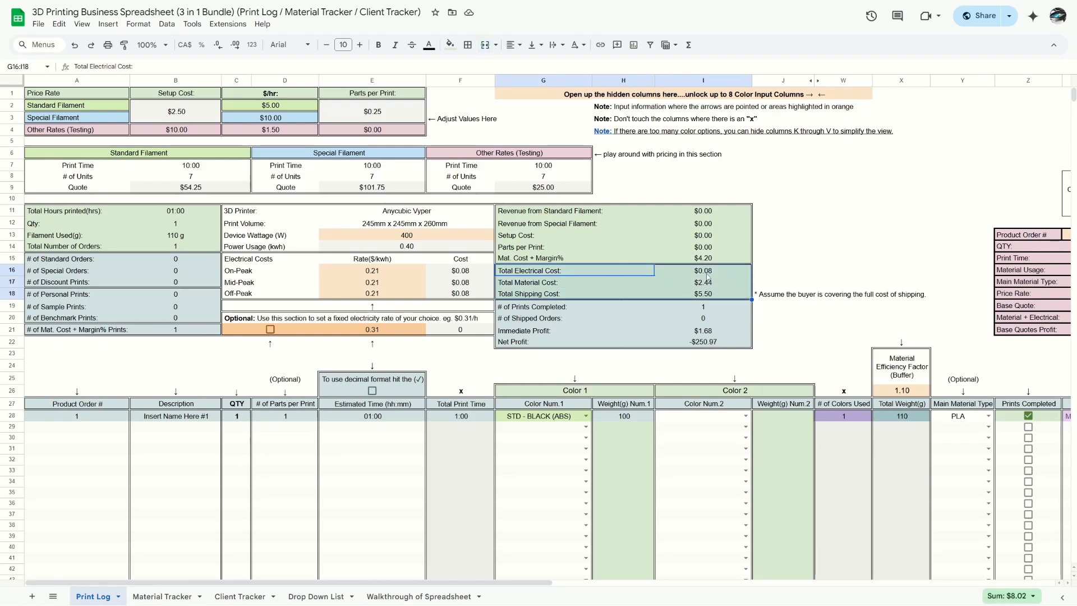
{"action": "left_click", "coordinate": [708, 274]}
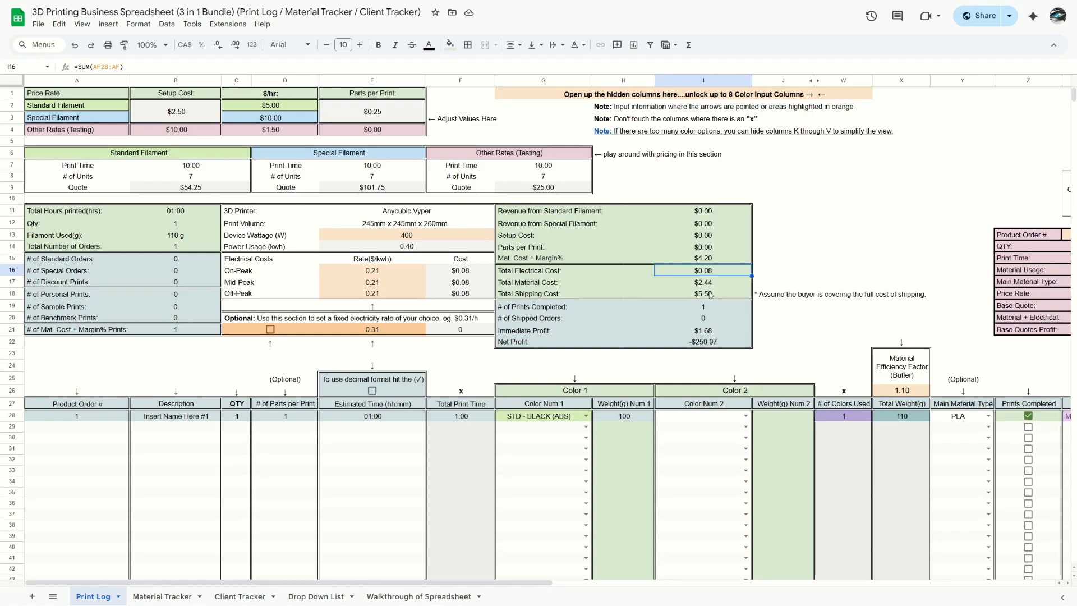
- Highlight the summary rows from # of Prints Completed to Net Profit one after another
{"action": "left_click", "coordinate": [533, 313]}
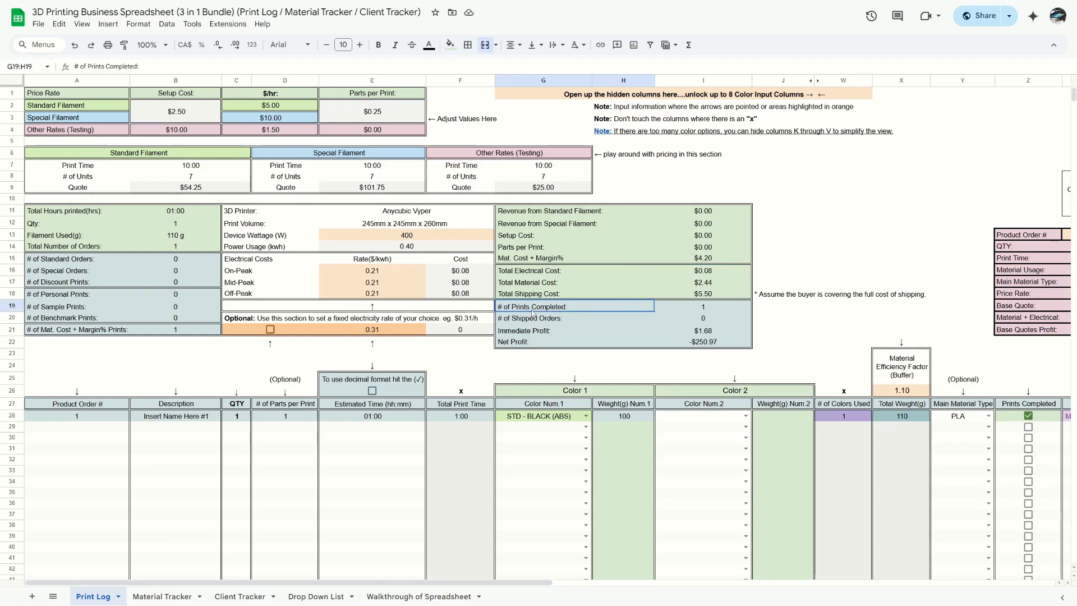
{"action": "left_click_drag", "start_coordinate": [533, 314], "coordinate": [715, 314]}
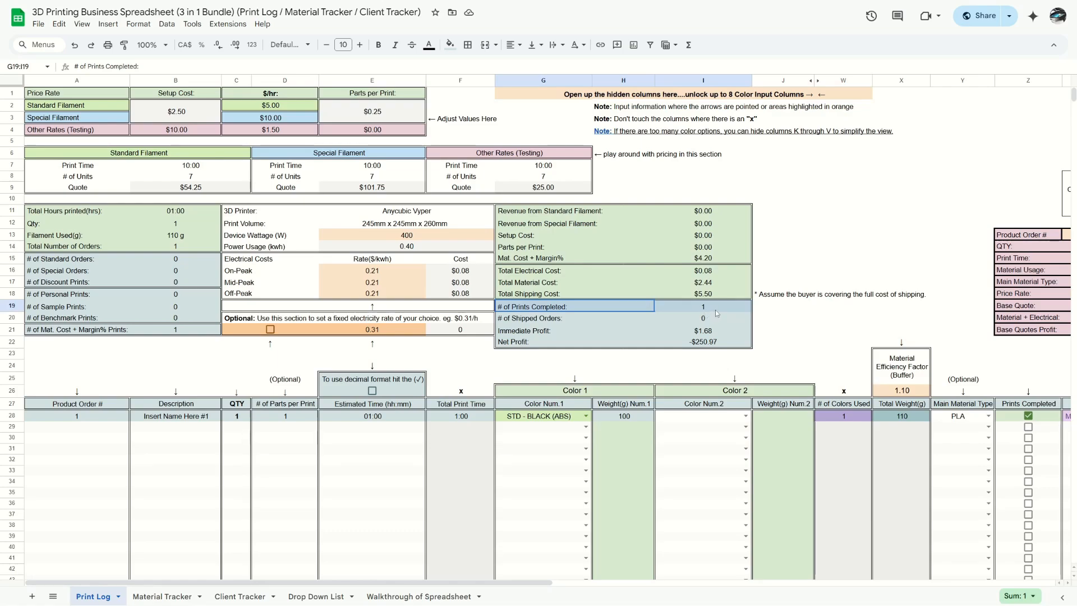
{"action": "left_click_drag", "start_coordinate": [538, 322], "coordinate": [714, 327]}
{"action": "left_click_drag", "start_coordinate": [538, 332], "coordinate": [708, 331]}
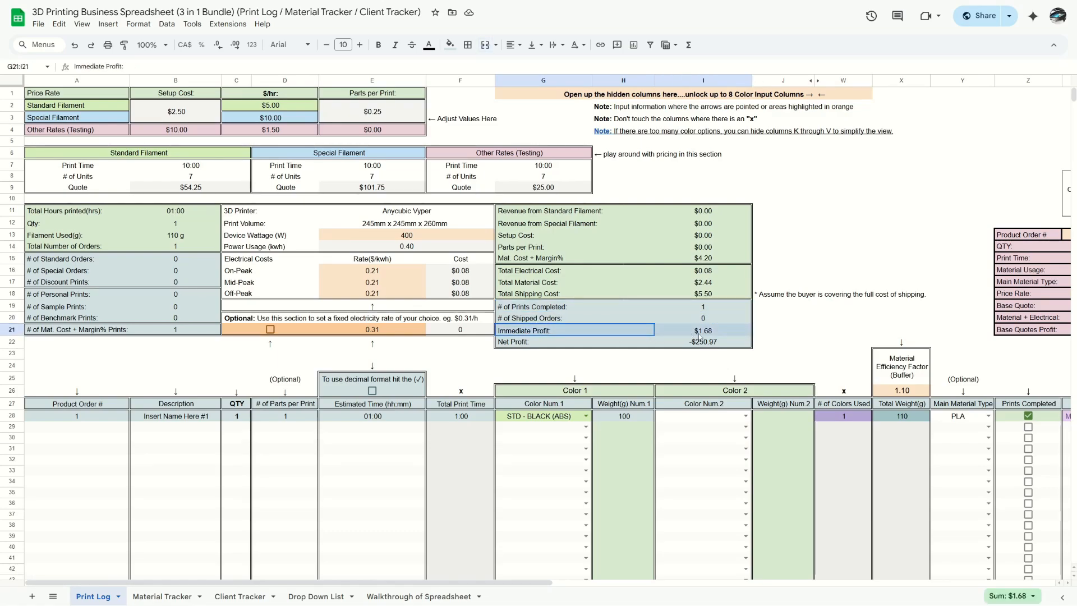
{"action": "left_click", "coordinate": [518, 344]}
{"action": "left_click_drag", "start_coordinate": [517, 348], "coordinate": [714, 347]}
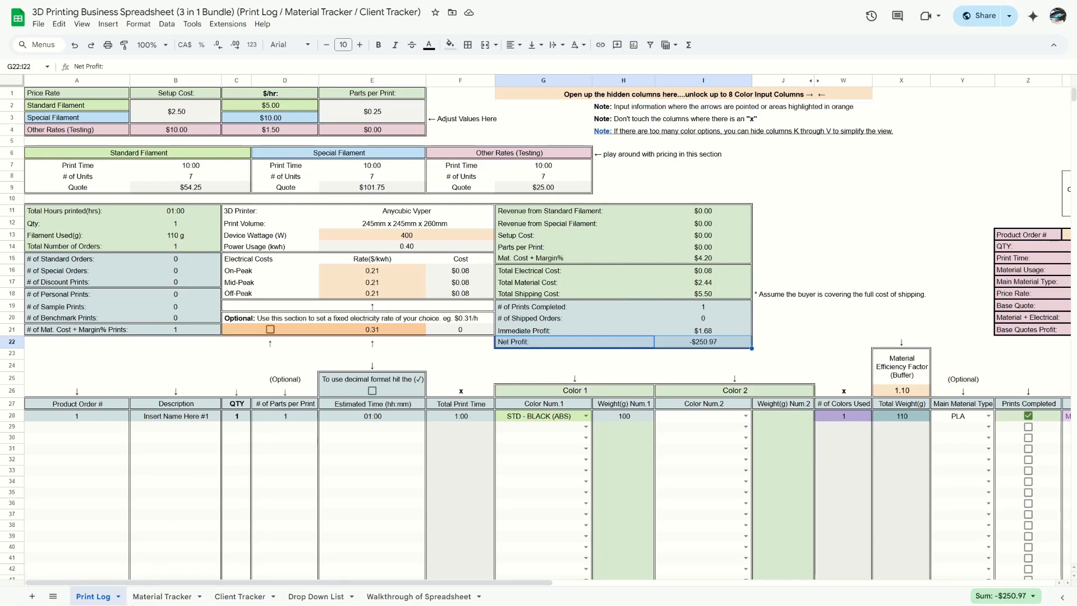
- Look at the material expenses in the Material Tracker sheet and return to the Print Log's Net Profit formula
{"action": "left_click", "coordinate": [163, 598]}
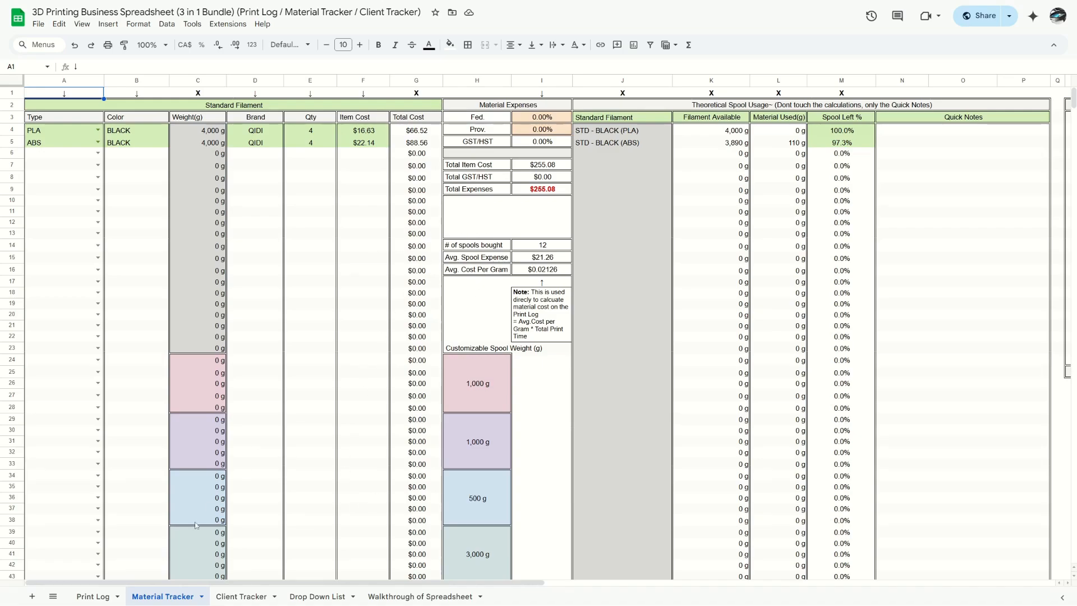
{"action": "left_click", "coordinate": [93, 597]}
{"action": "left_click", "coordinate": [730, 345]}
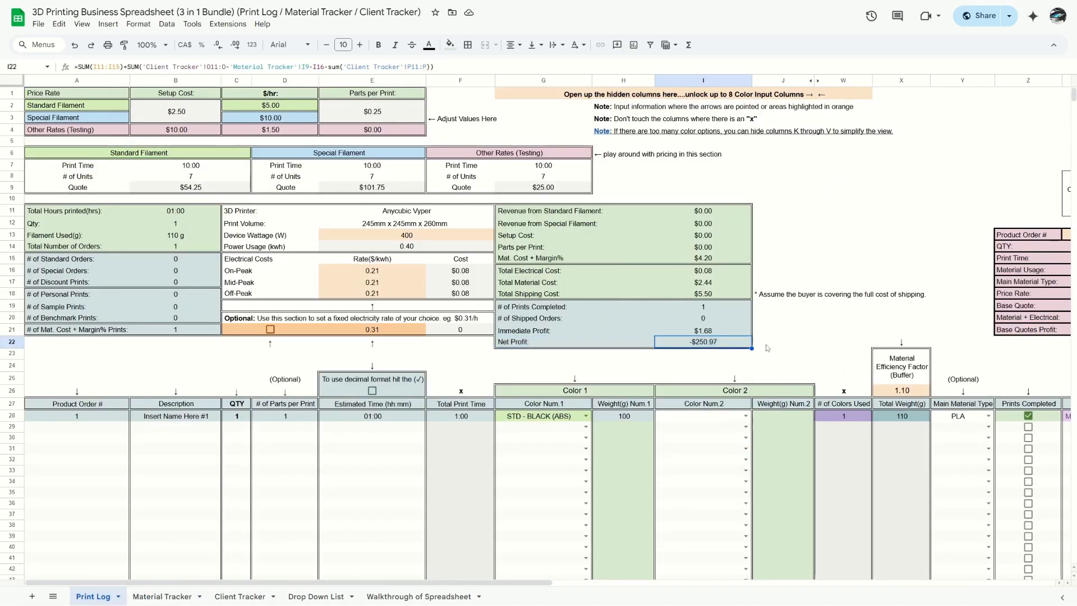
{"action": "scroll", "coordinate": [766, 344], "scroll_direction": "right", "scroll_amount": 5}
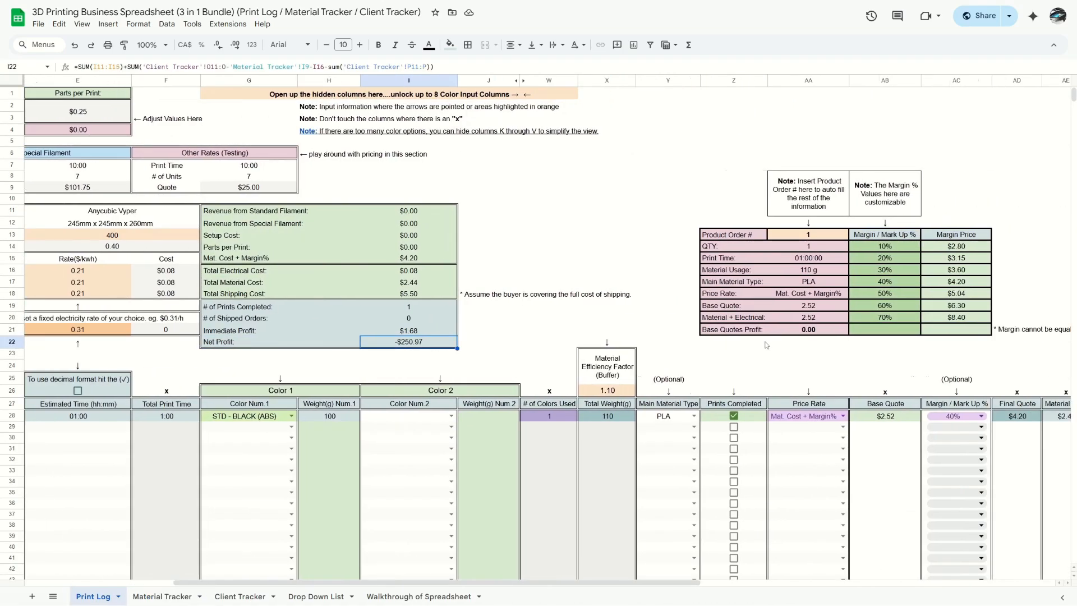
{"action": "scroll", "coordinate": [766, 344], "scroll_direction": "right", "scroll_amount": 2}
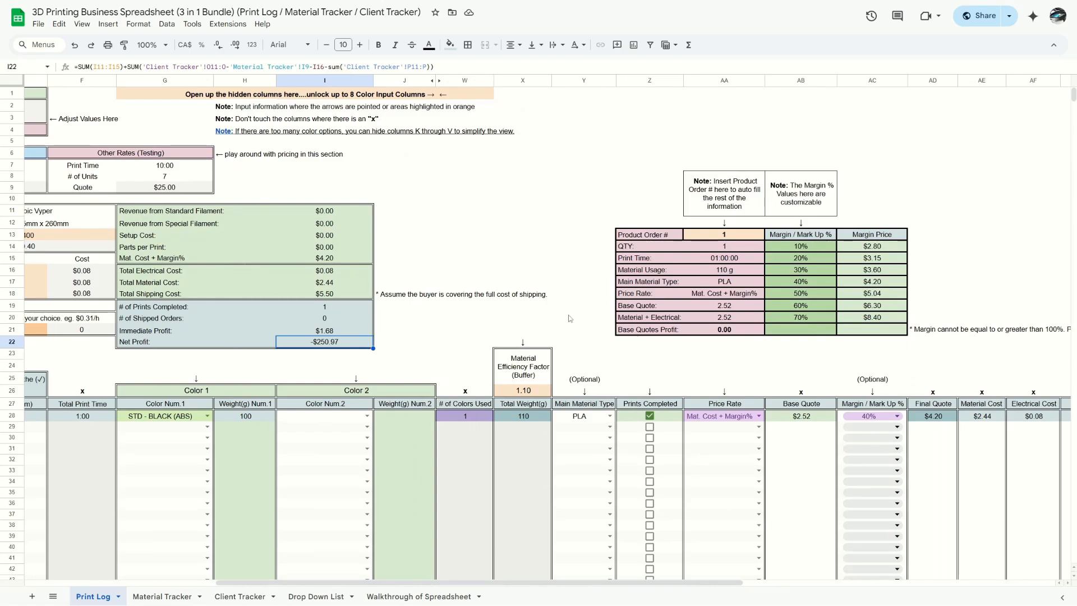
{"action": "scroll", "coordinate": [554, 312], "scroll_direction": "left", "scroll_amount": 9}
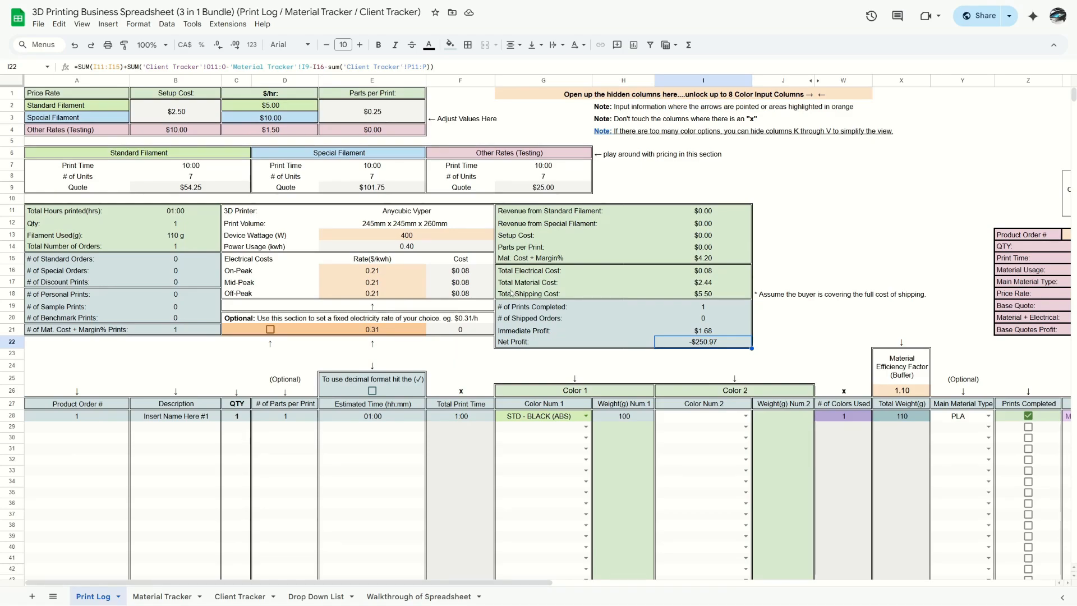
- Clear the Product Order # in the order lookup table and re-enter the sample order's number
{"action": "scroll", "coordinate": [509, 293], "scroll_direction": "right", "scroll_amount": 6}
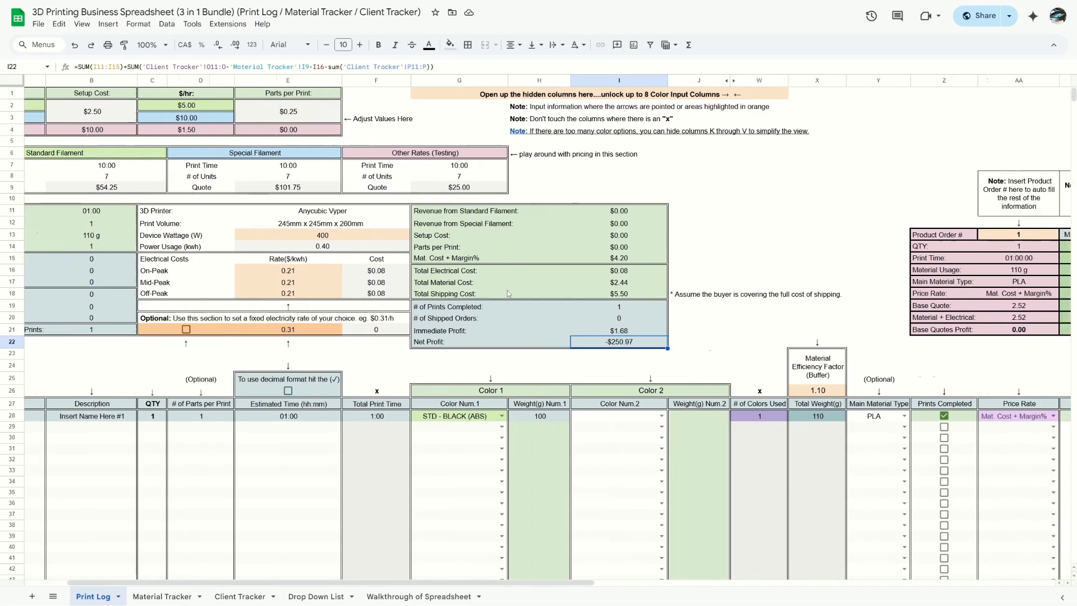
{"action": "scroll", "coordinate": [507, 290], "scroll_direction": "right", "scroll_amount": 3}
{"action": "left_click", "coordinate": [731, 239]}
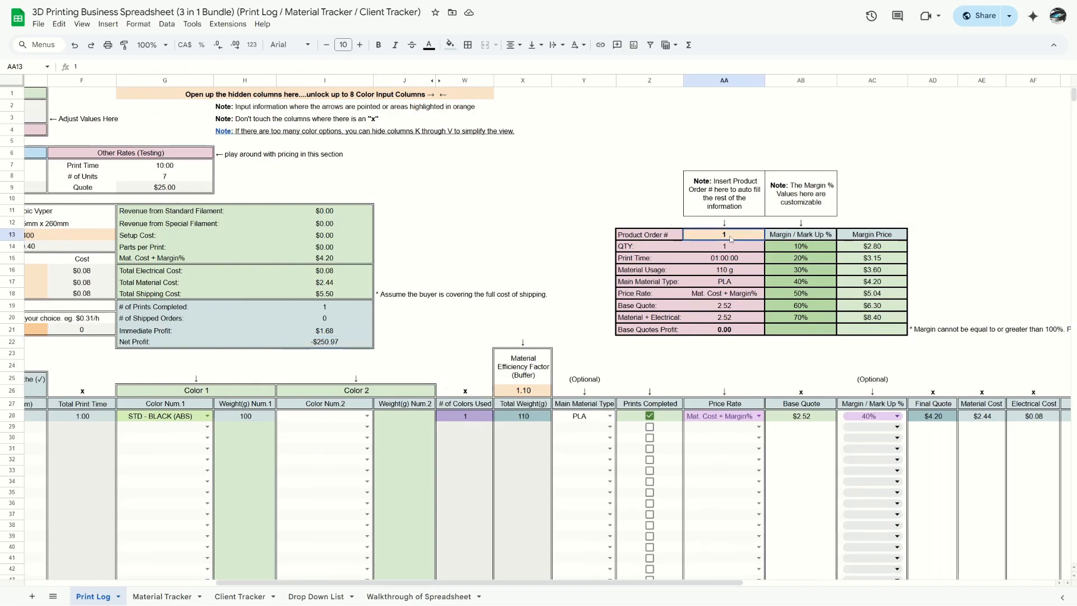
{"action": "key", "text": "Delete"}
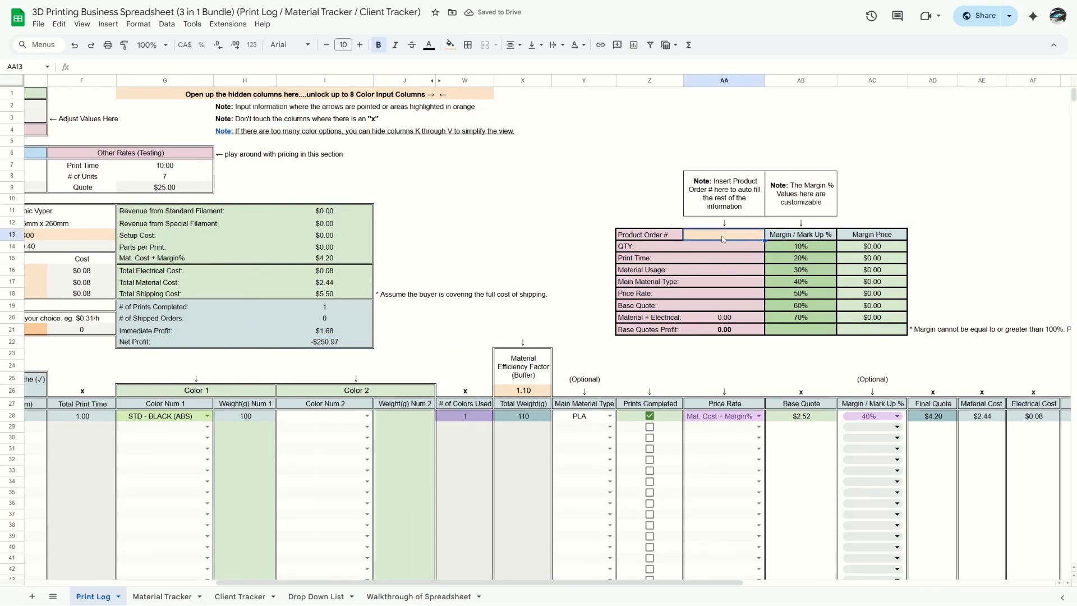
{"action": "type", "text": "1"}
{"action": "key", "text": "Return"}
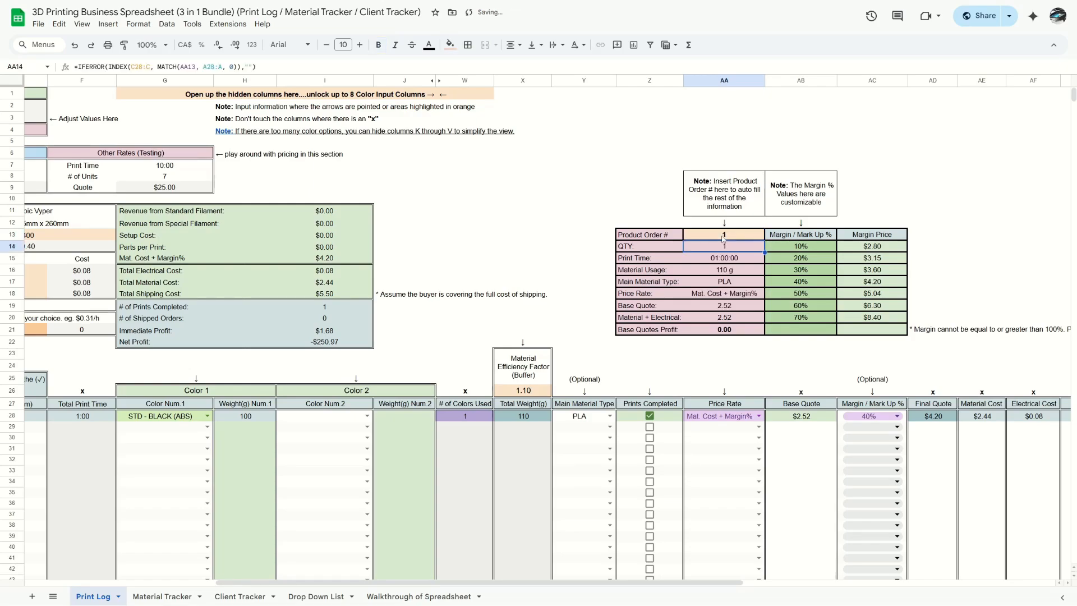
- Review the looked-up Print Time, Main Material Type and Price Rate, and highlight the Margin Price values for 10% to 70%
{"action": "left_click", "coordinate": [708, 258]}
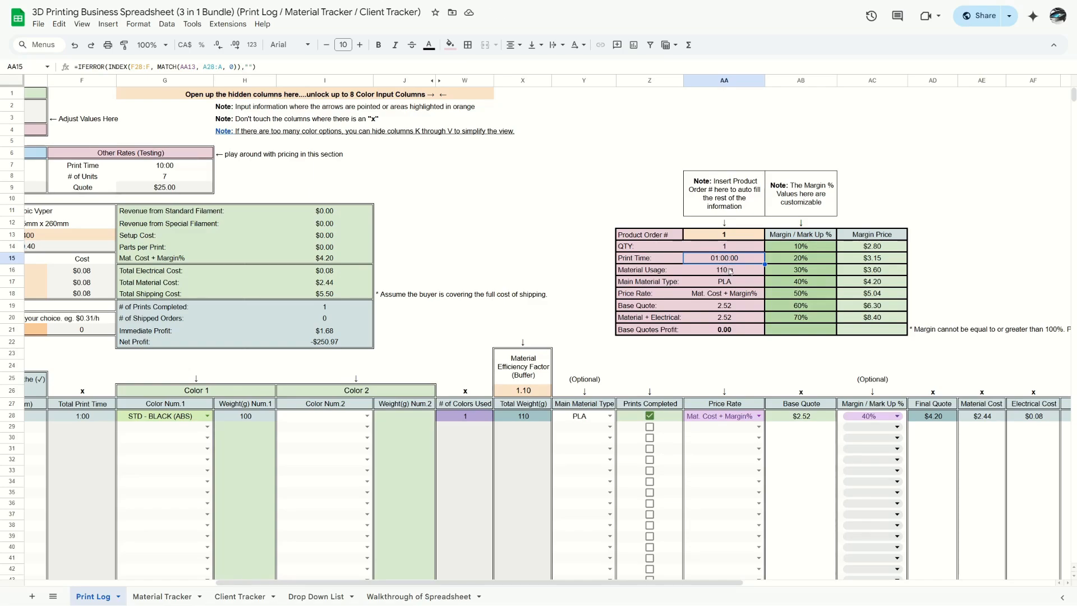
{"action": "left_click", "coordinate": [732, 285]}
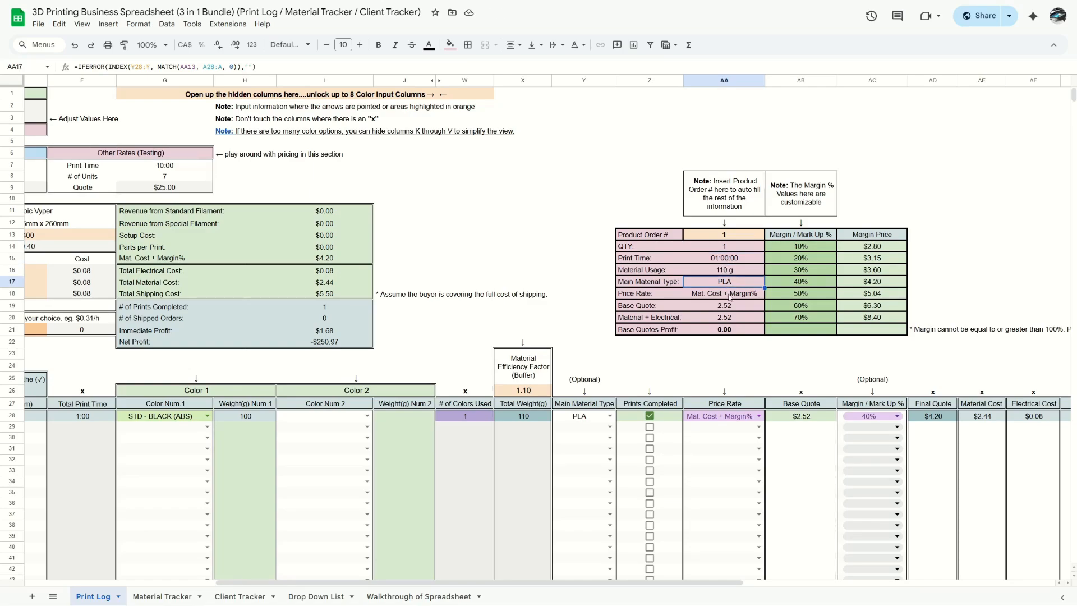
{"action": "left_click", "coordinate": [725, 297]}
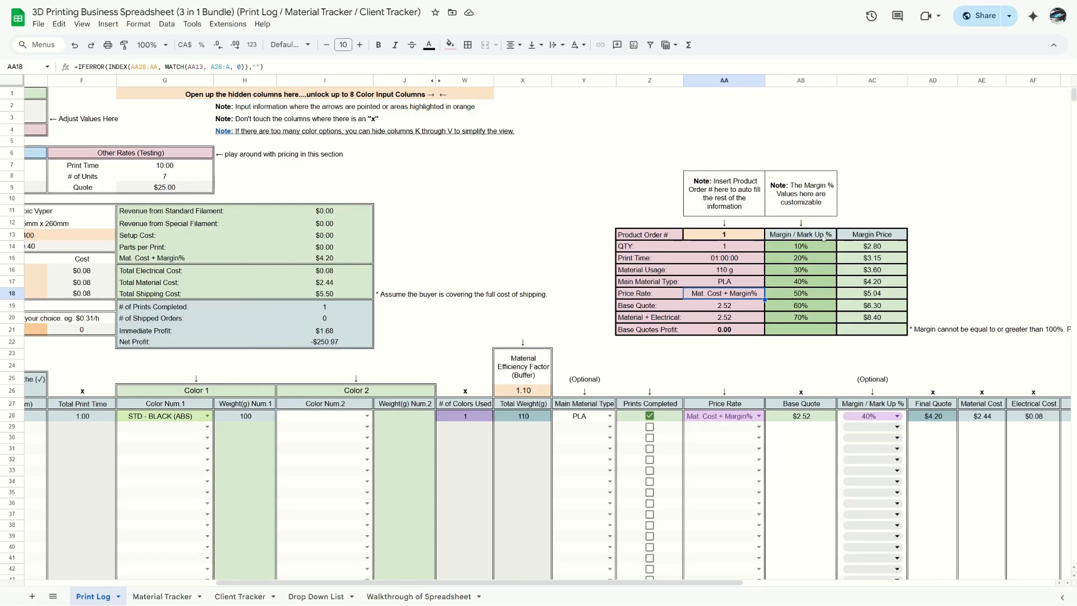
{"action": "left_click_drag", "start_coordinate": [855, 246], "coordinate": [868, 323]}
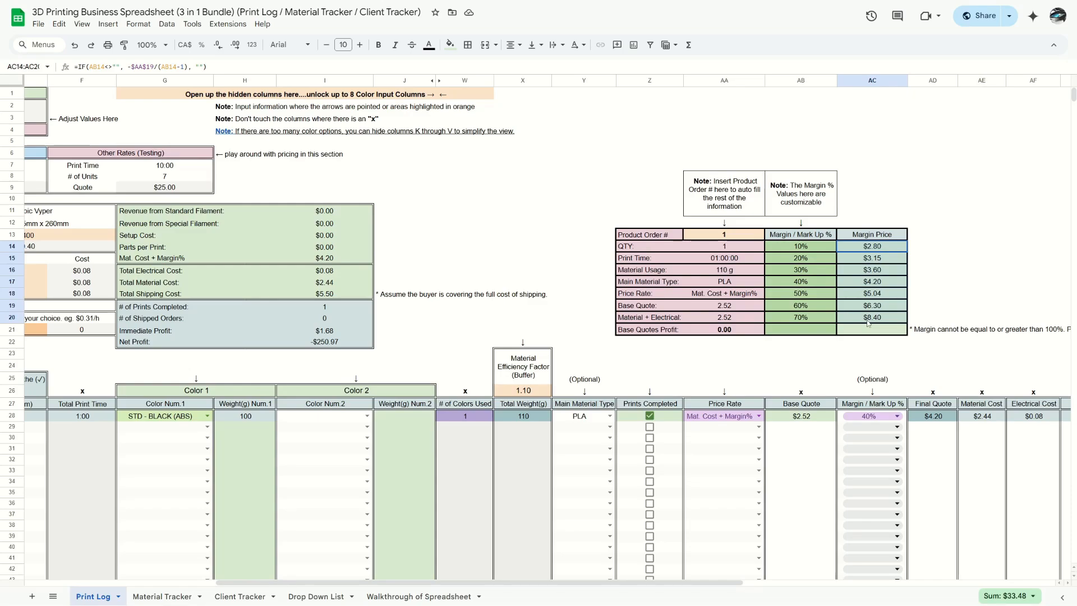
- Reselect 40% as the sample order's margin and check the 40% Margin Price in the order lookup table
{"action": "double_click", "coordinate": [895, 417]}
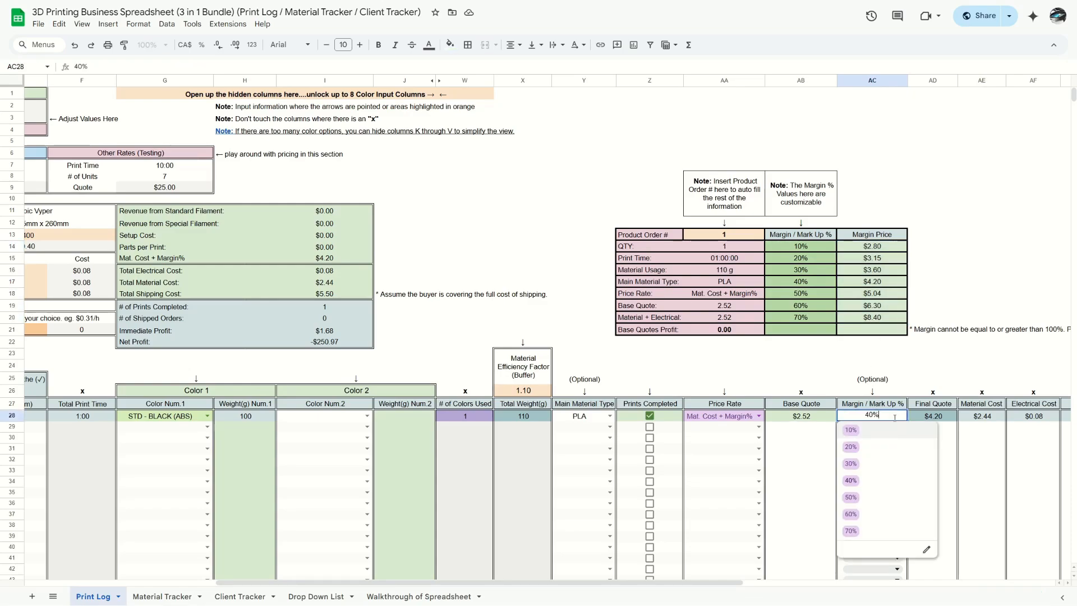
{"action": "left_click", "coordinate": [852, 481]}
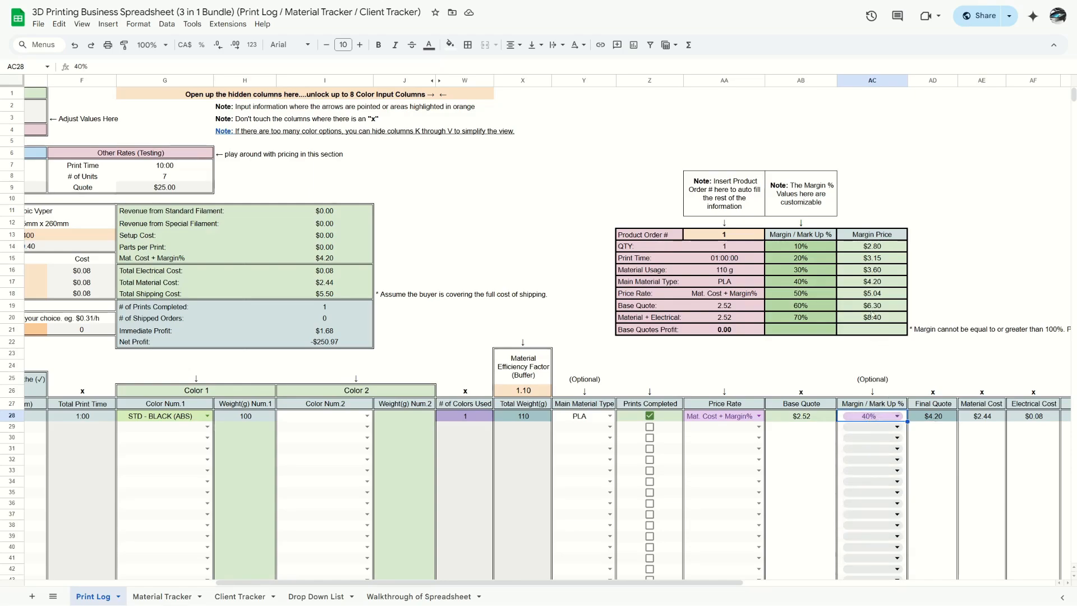
{"action": "left_click", "coordinate": [873, 284]}
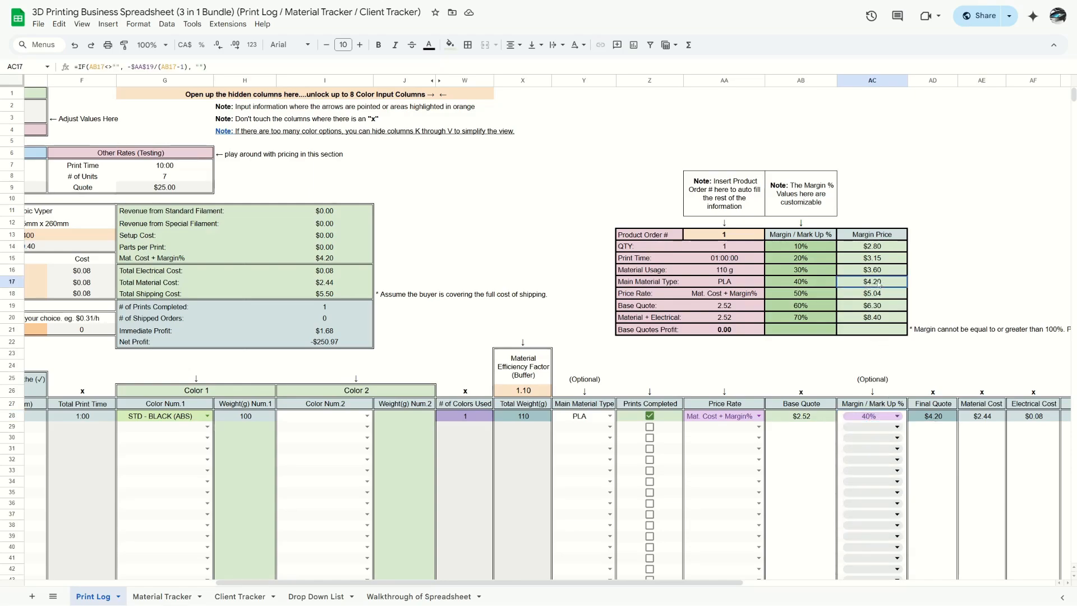
- Apply the shipping cost to the sample order and check the # of Shipped Orders in the summary
{"action": "scroll", "coordinate": [826, 348], "scroll_direction": "right", "scroll_amount": 3}
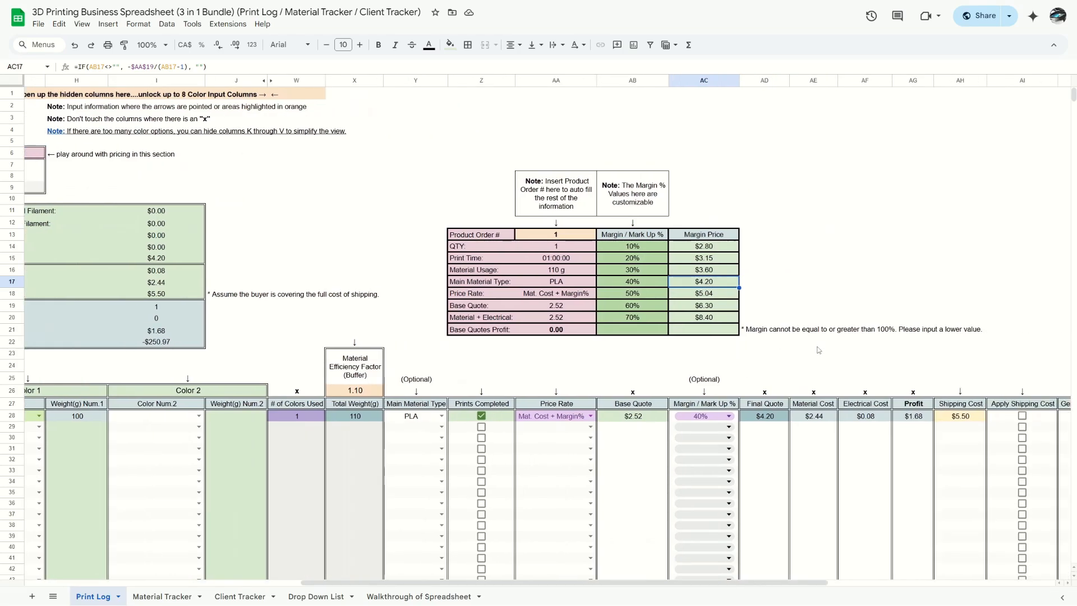
{"action": "scroll", "coordinate": [793, 345], "scroll_direction": "left", "scroll_amount": 3}
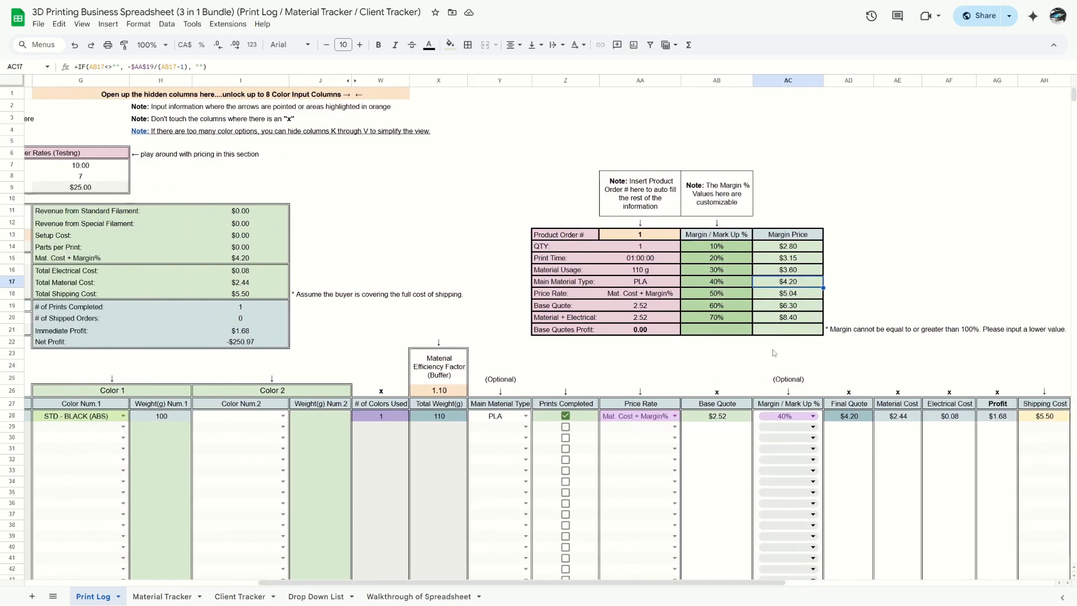
{"action": "scroll", "coordinate": [842, 387], "scroll_direction": "right", "scroll_amount": 5}
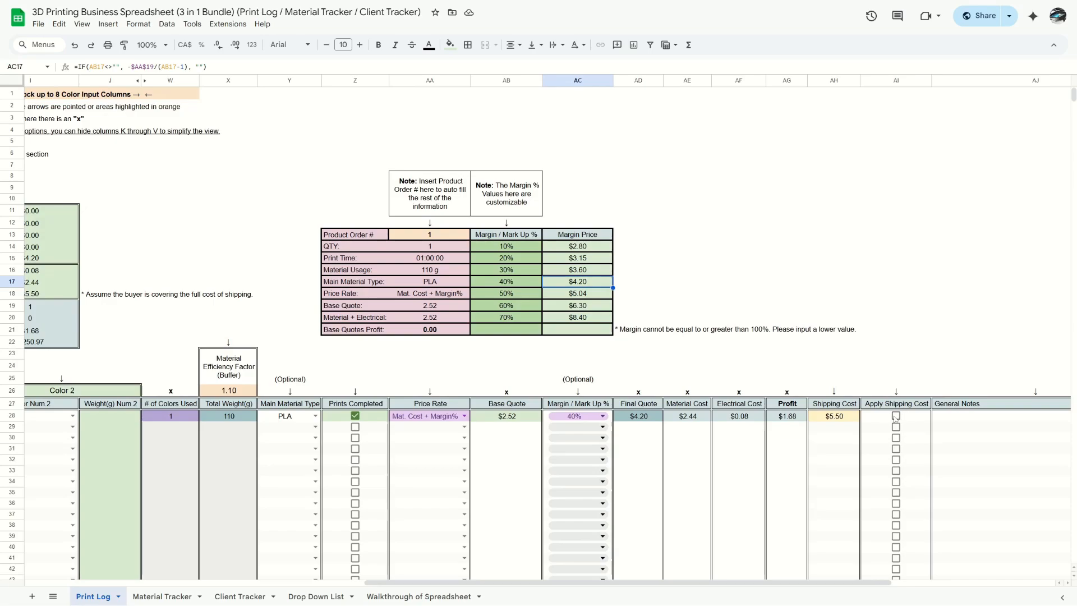
{"action": "left_click", "coordinate": [896, 417]}
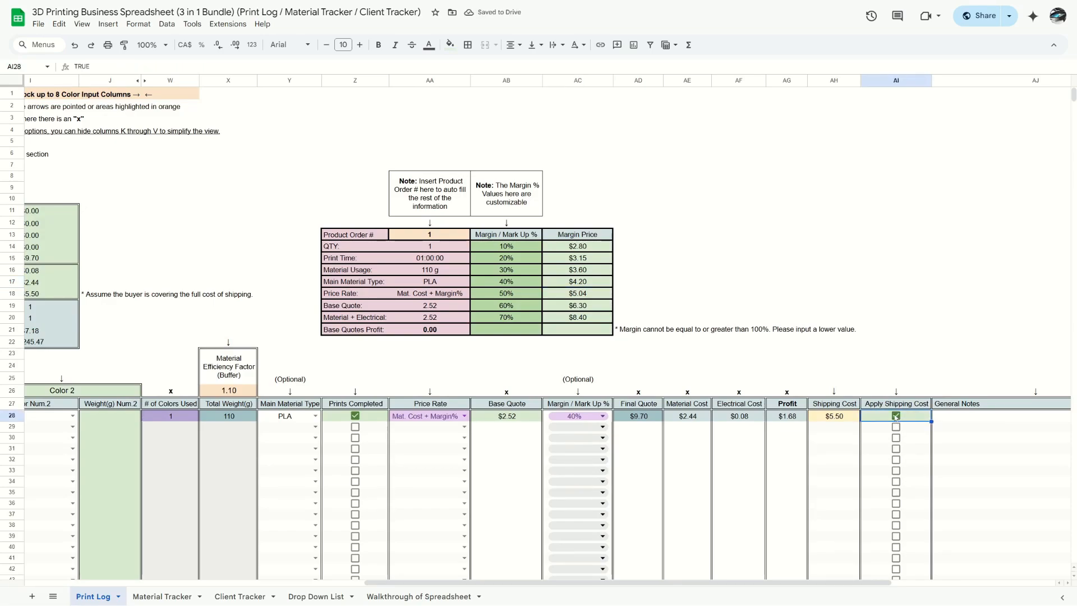
{"action": "scroll", "coordinate": [648, 419], "scroll_direction": "left", "scroll_amount": 5}
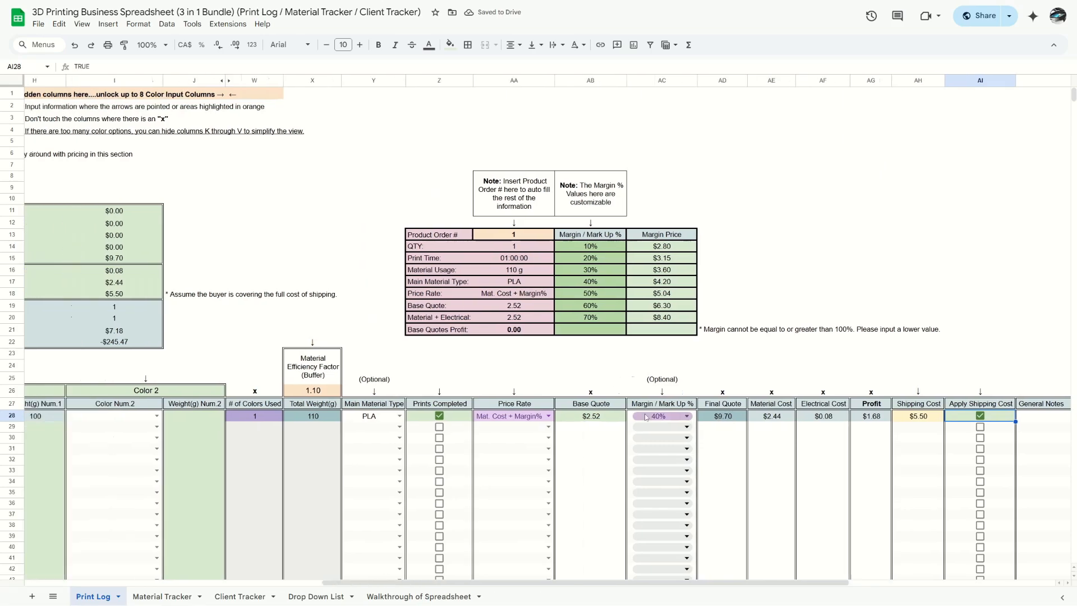
{"action": "mouse_move", "coordinate": [278, 322]}
{"action": "left_mouse_down"}
{"action": "mouse_move", "coordinate": [143, 321]}
{"action": "mouse_move", "coordinate": [269, 323]}
{"action": "left_mouse_up"}
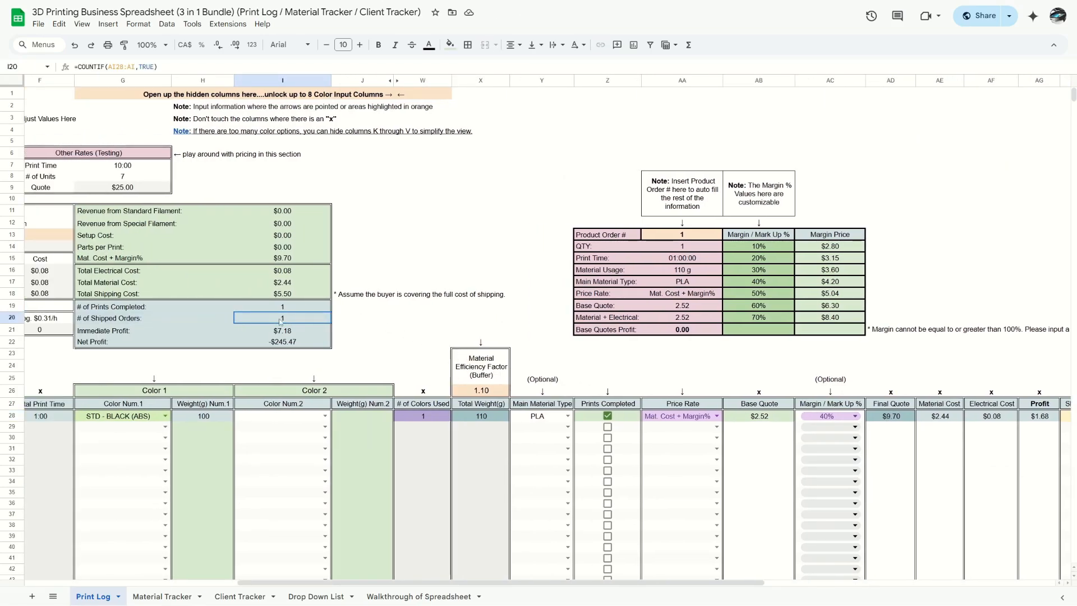
{"action": "scroll", "coordinate": [333, 308], "scroll_direction": "left", "scroll_amount": 7}
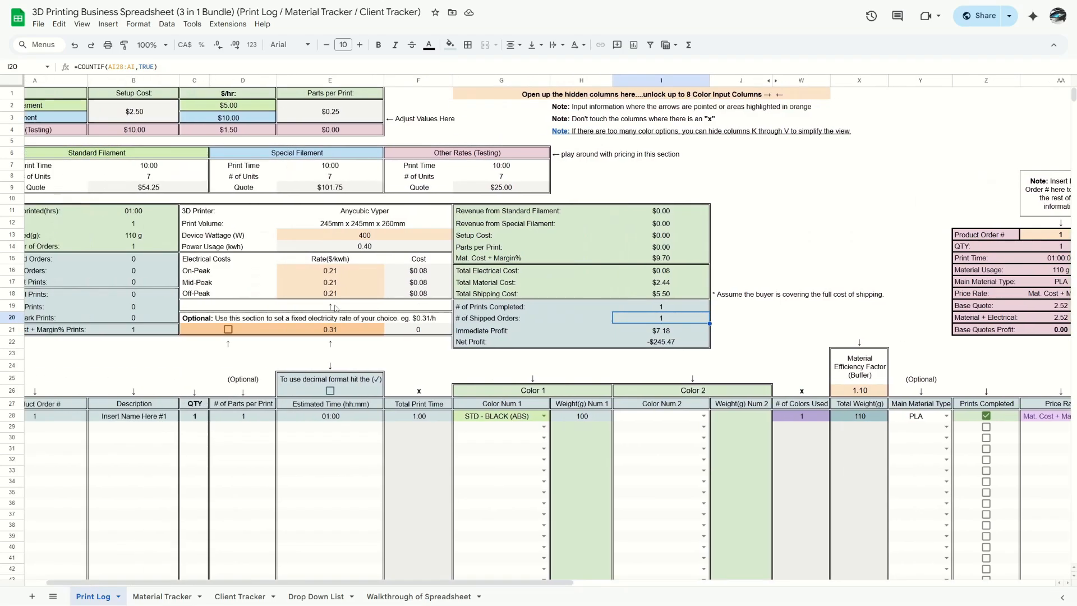
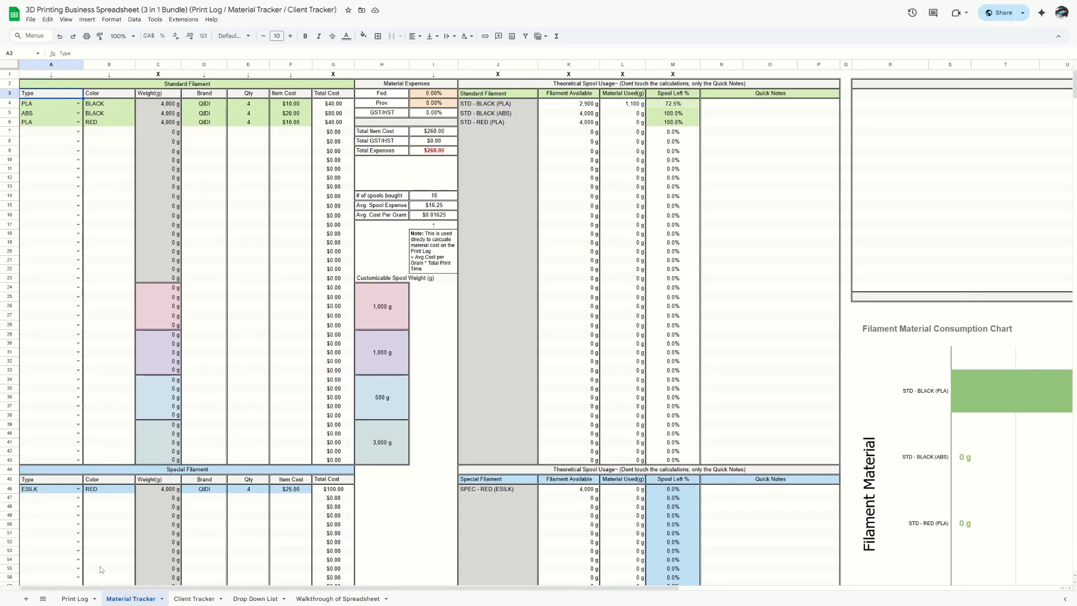
- Go to the Print Log sheet and view the sample order's Price Rate options, keeping the current rate
{"action": "left_click", "coordinate": [75, 599]}
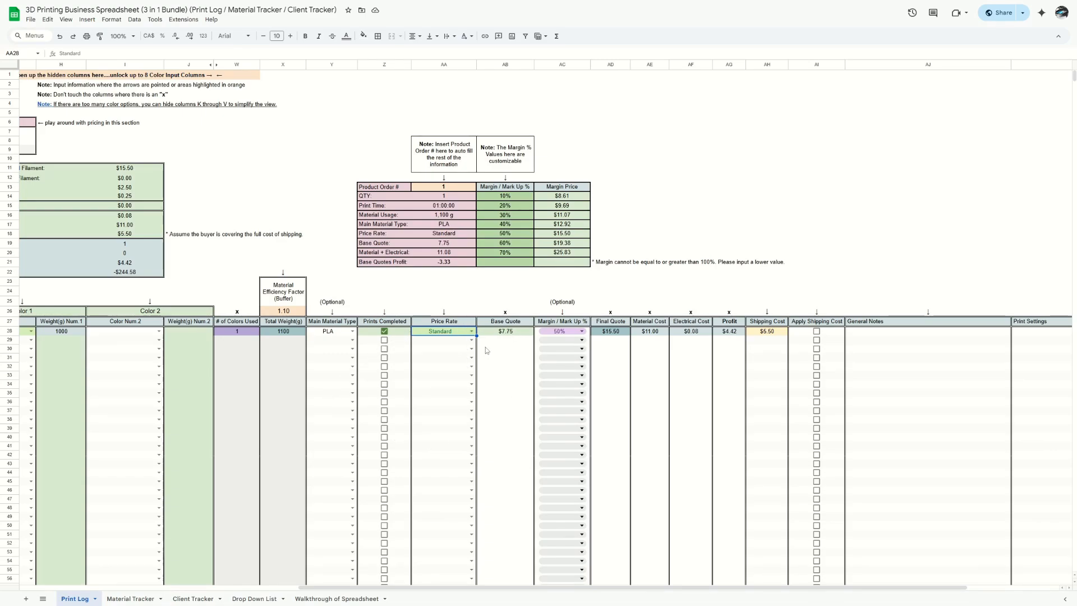
{"action": "left_click", "coordinate": [471, 332]}
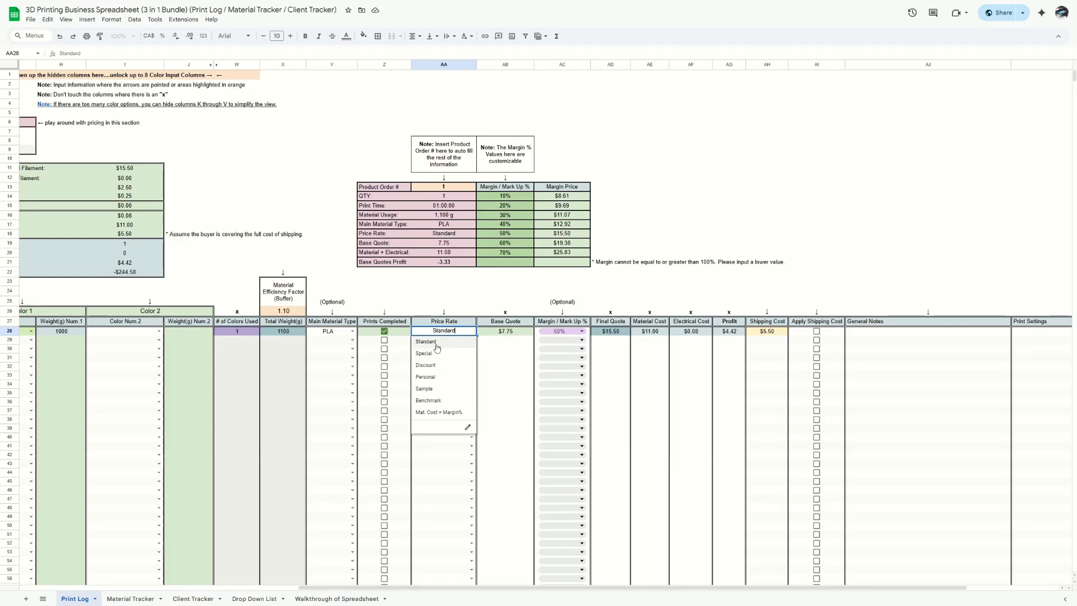
{"action": "left_click", "coordinate": [400, 294]}
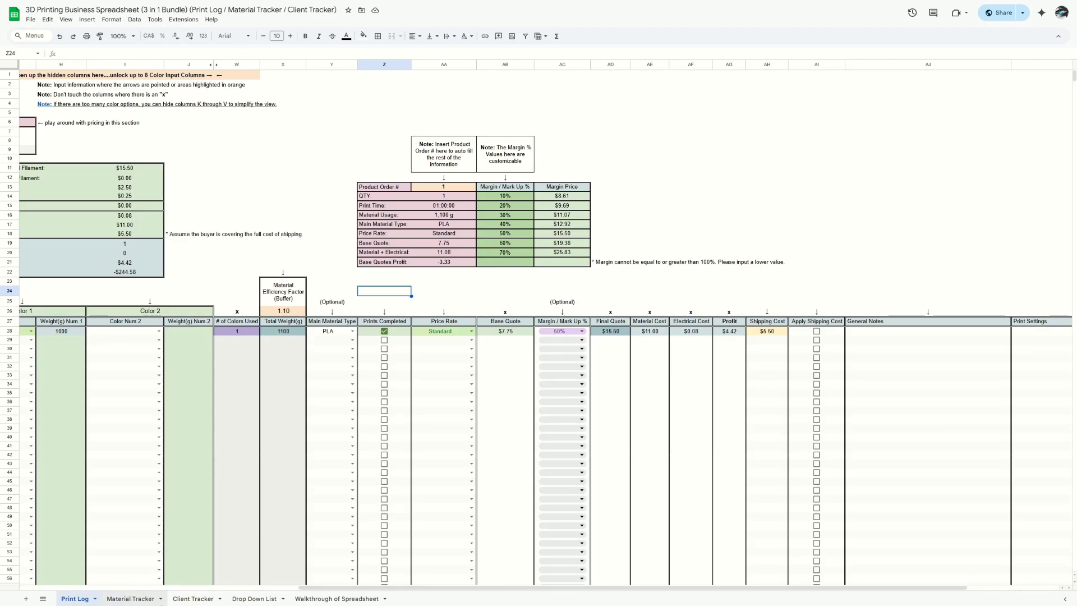
- In the Material Tracker's Standard Filament table, add a filament in row 8 with type PLA and color Blue
{"action": "left_click", "coordinate": [130, 600]}
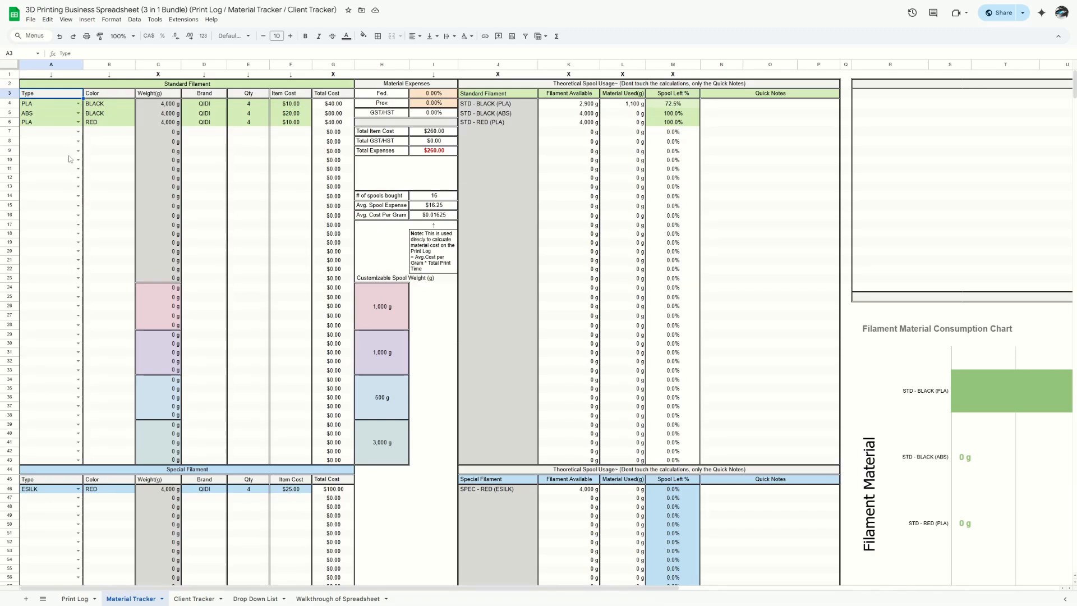
{"action": "left_click", "coordinate": [79, 141]}
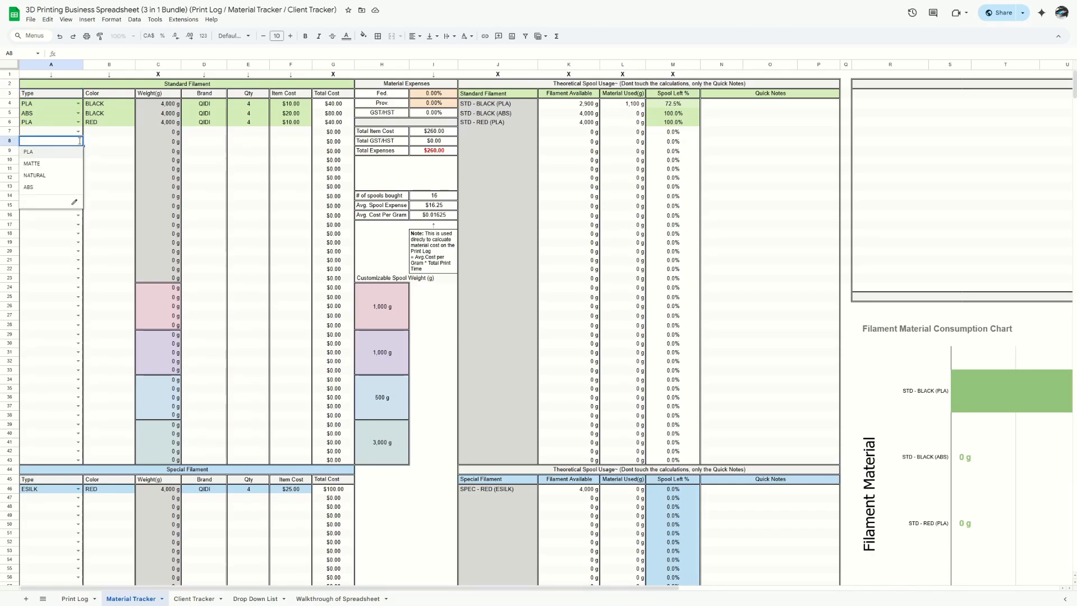
{"action": "left_click", "coordinate": [76, 154]}
{"action": "left_click", "coordinate": [107, 144]}
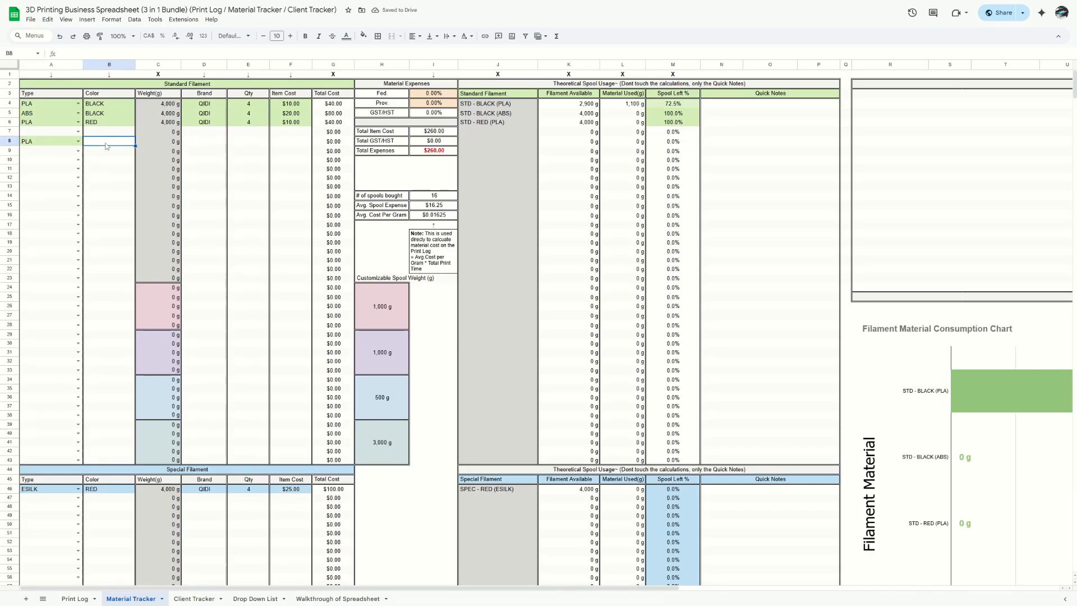
{"action": "type", "text": "Blue"}
{"action": "key", "text": "Return"}
- Fill in the blue PLA filament's brand as ESUN, quantity as 2 and item cost as $10
{"action": "left_click", "coordinate": [194, 142]}
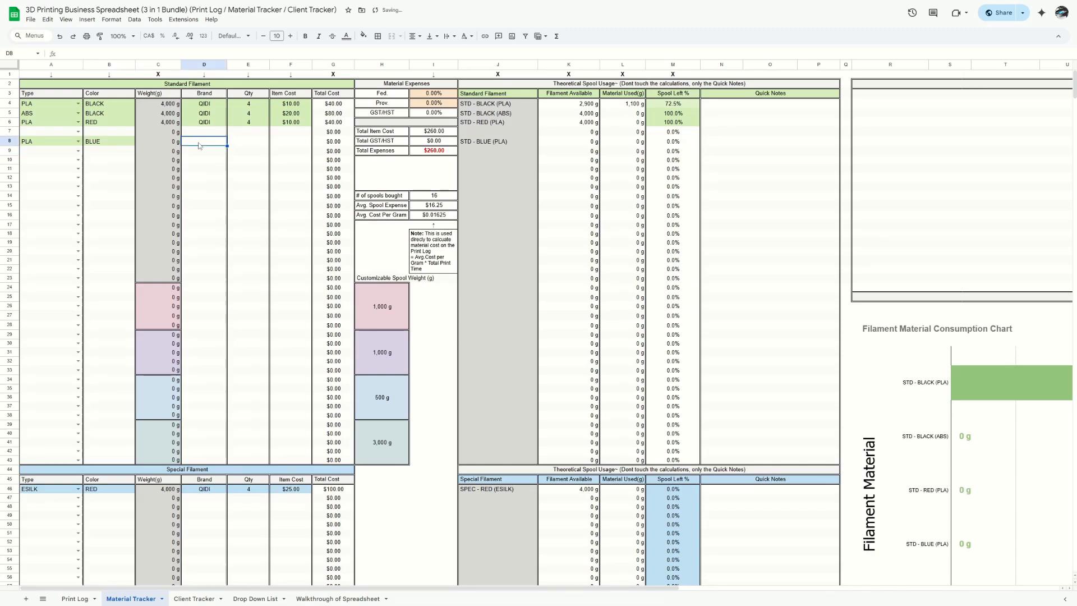
{"action": "type", "text": "ESUn"}
{"action": "key", "text": "BackSpace"}
{"action": "type", "text": "N"}
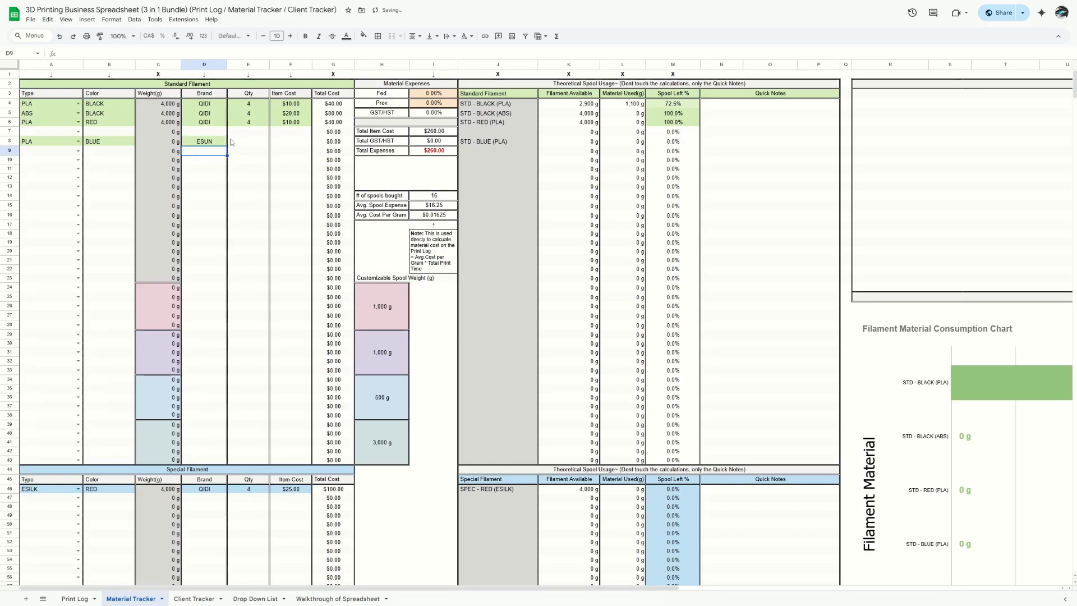
{"action": "left_click", "coordinate": [261, 142]}
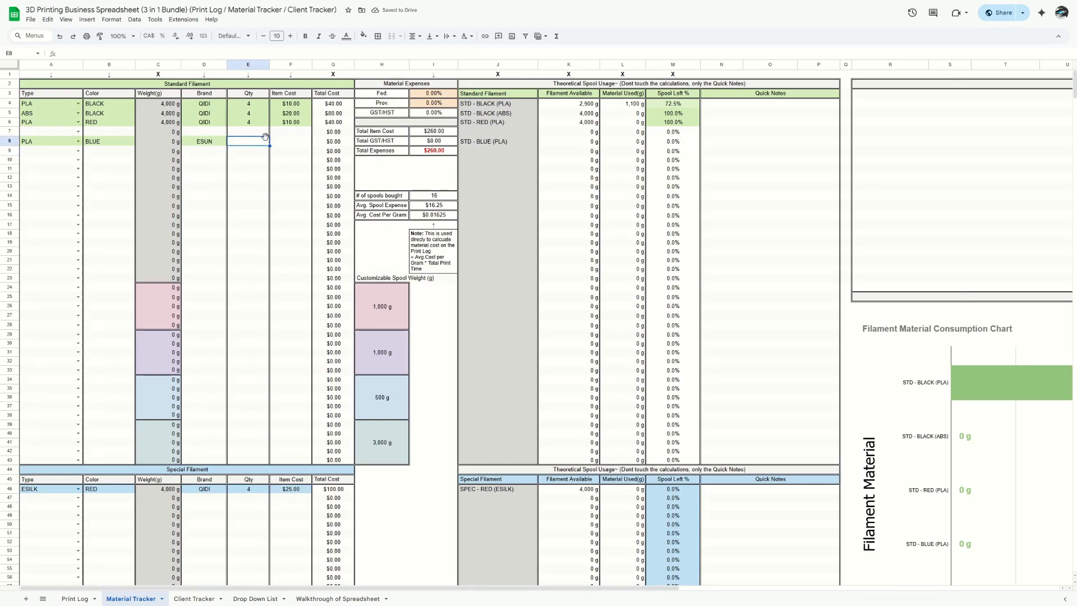
{"action": "type", "text": "2"}
{"action": "key", "text": "Return"}
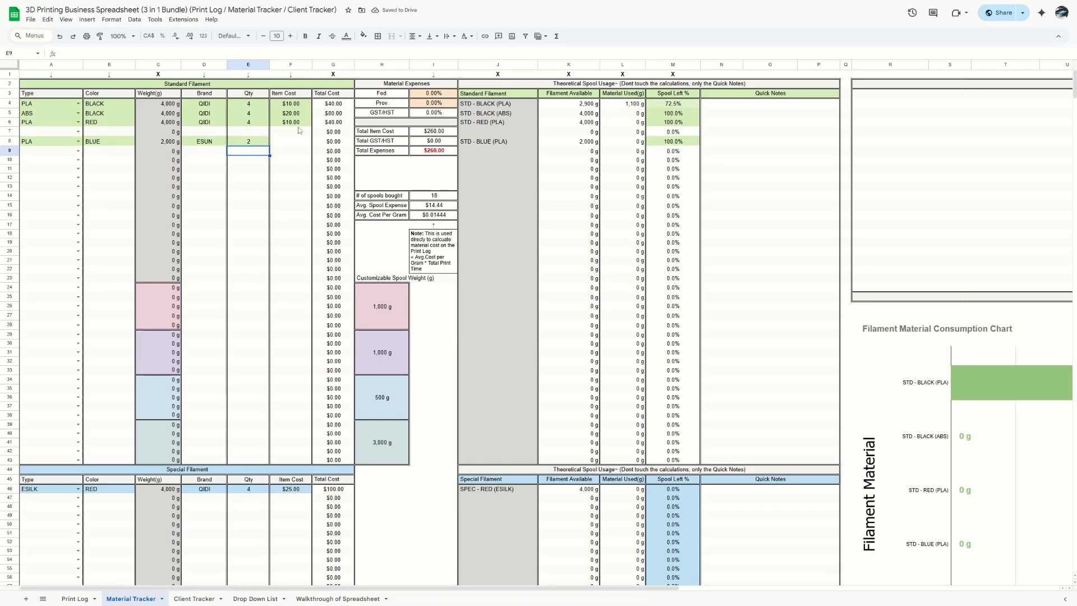
{"action": "left_click", "coordinate": [298, 142]}
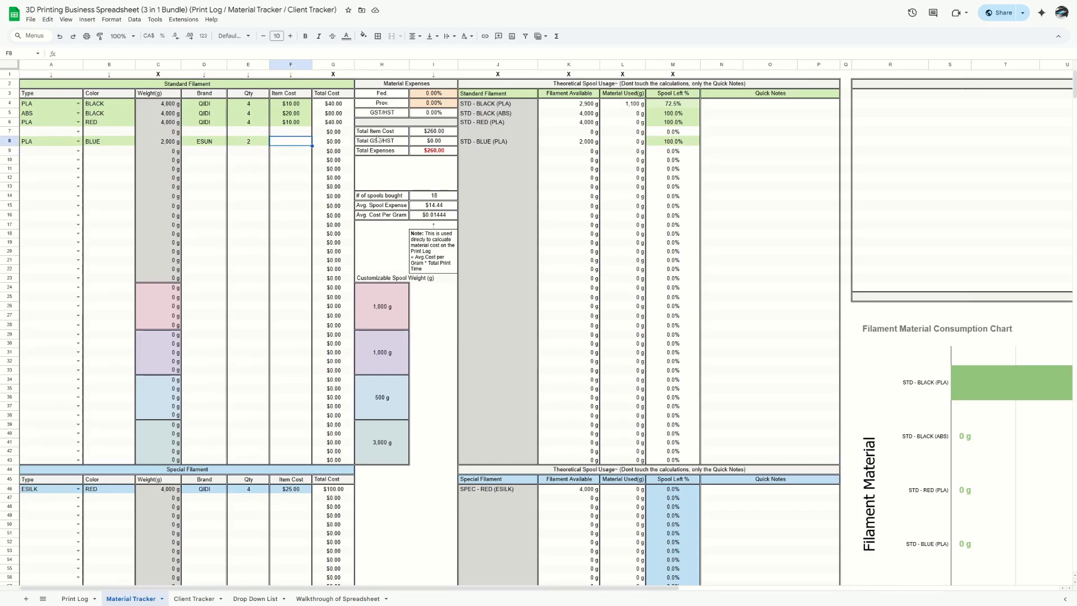
{"action": "type", "text": "10"}
{"action": "key", "text": "Return"}
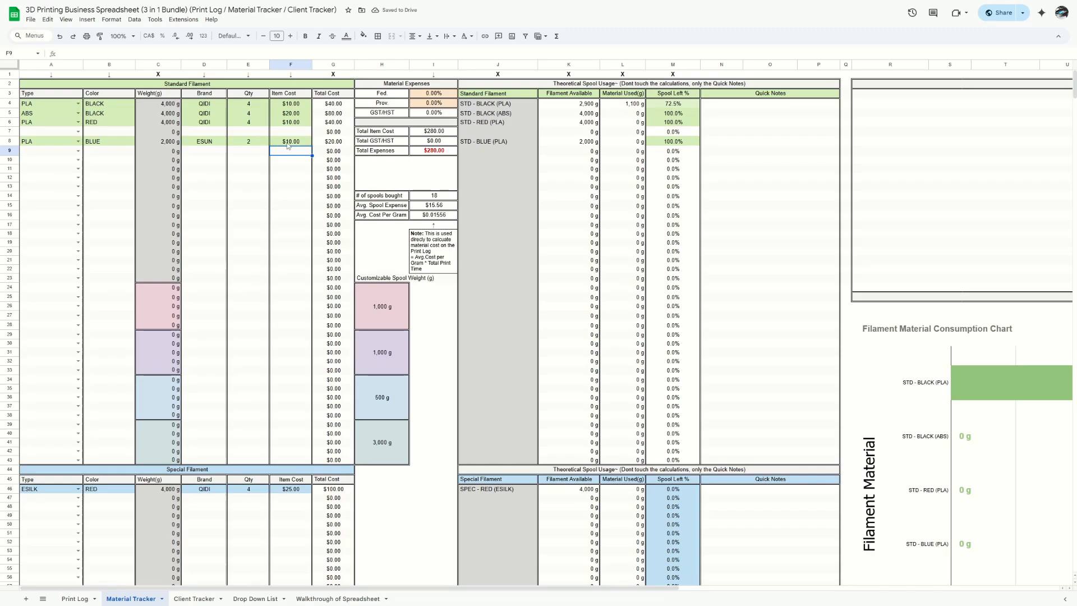
- Review the blue PLA filament's quantity, total cost, filament available and material used
{"action": "left_click", "coordinate": [251, 144]}
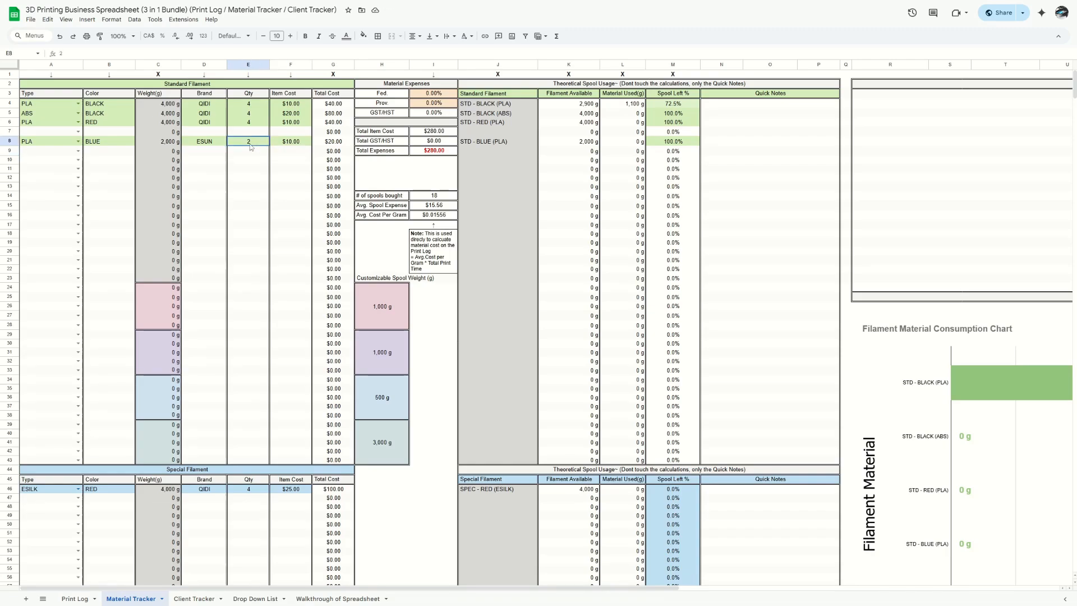
{"action": "left_click", "coordinate": [321, 144]}
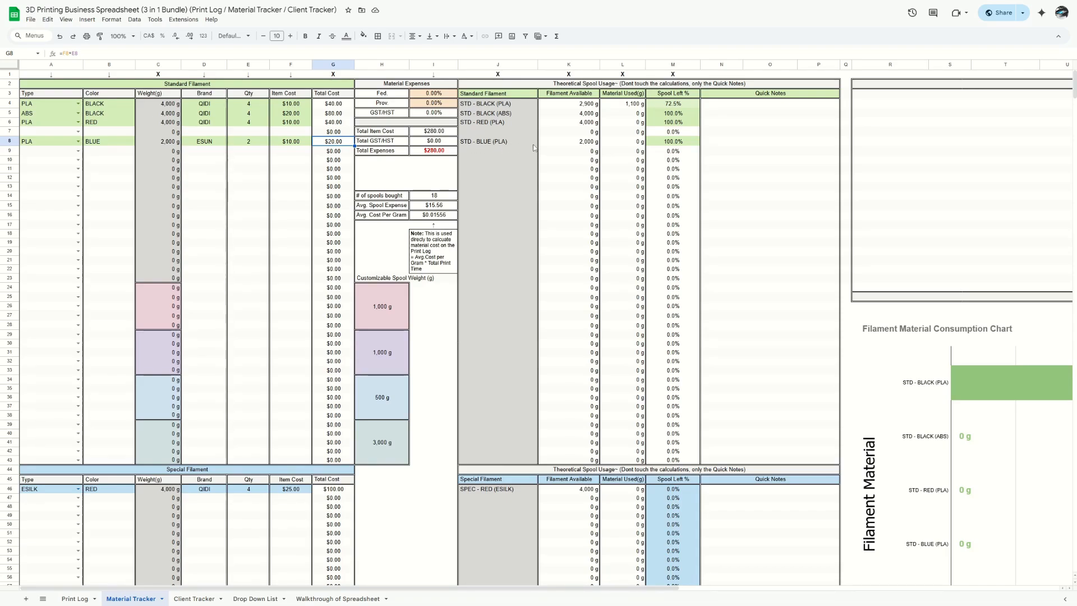
{"action": "left_click", "coordinate": [572, 147]}
{"action": "left_click", "coordinate": [616, 144]}
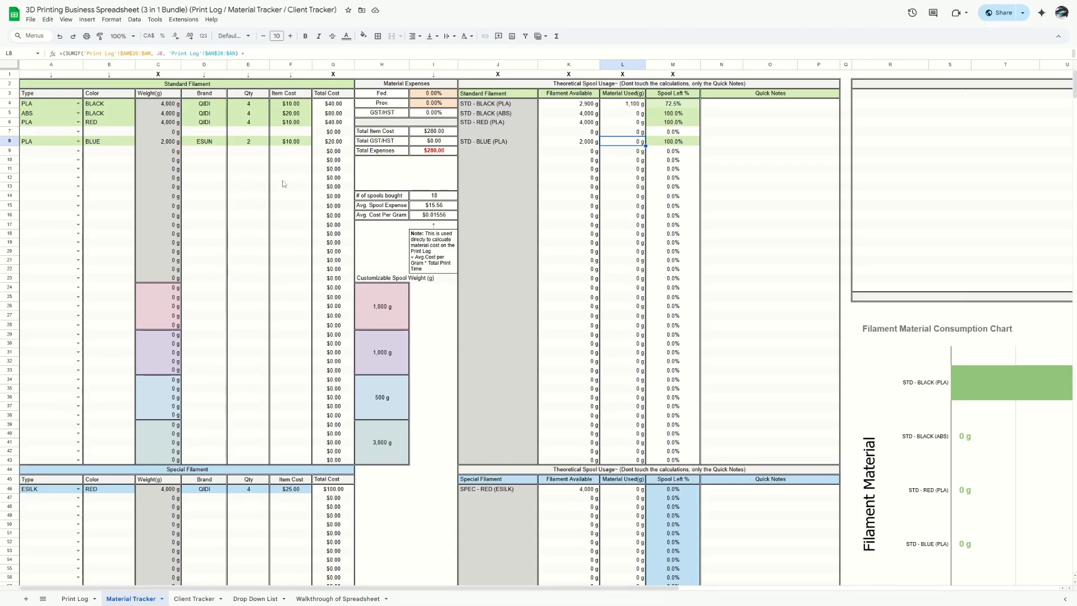
- In the Print Log, set the sample order's Color Num.1 to STD - BLUE (PLA)
{"action": "left_click", "coordinate": [75, 598]}
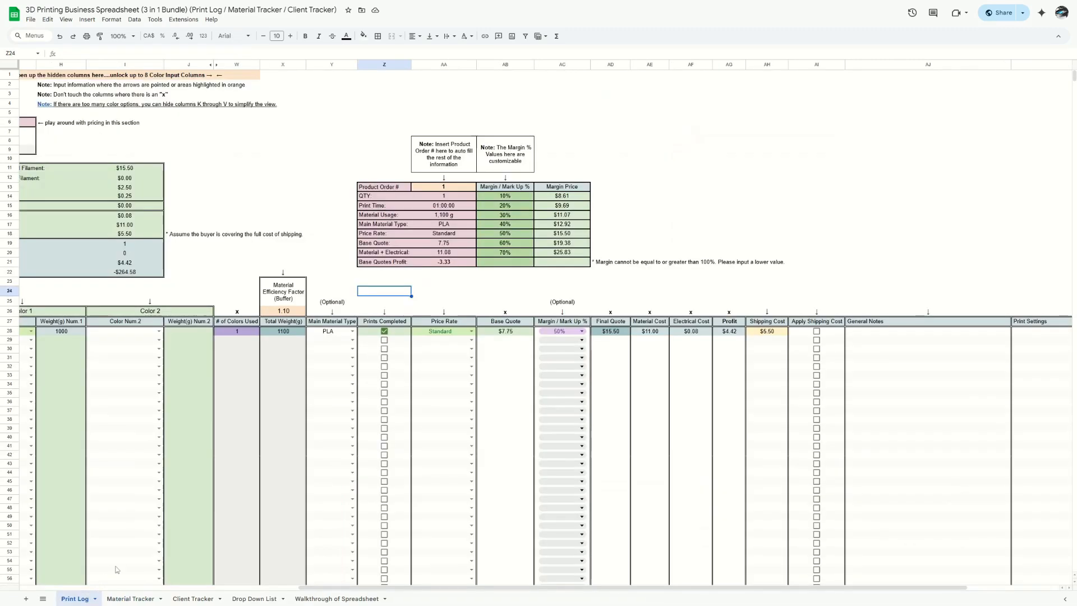
{"action": "scroll", "coordinate": [253, 498], "scroll_direction": "left", "scroll_amount": 5}
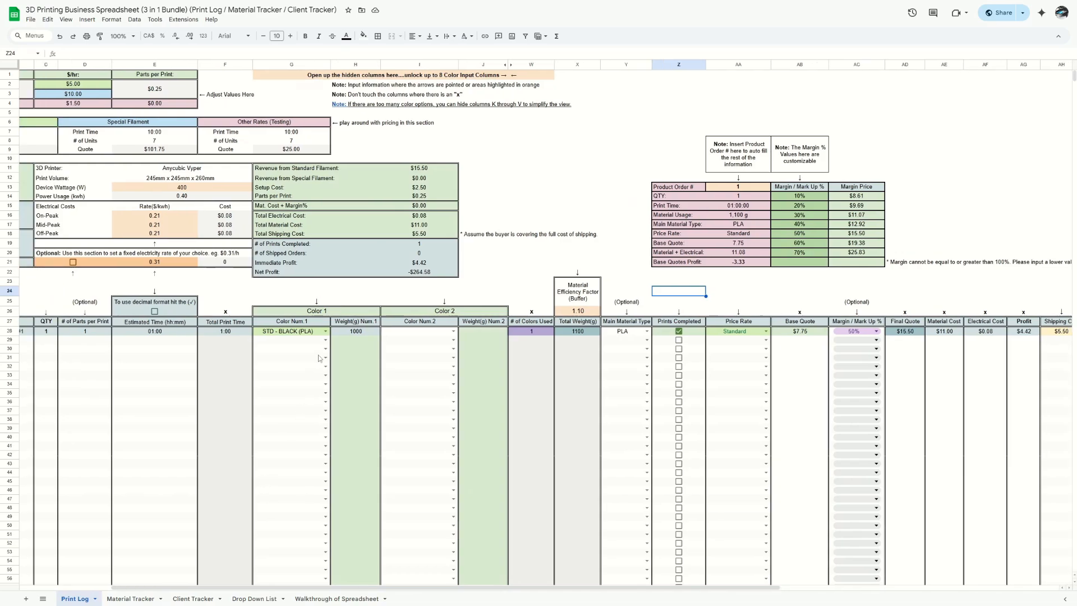
{"action": "left_click", "coordinate": [325, 333]}
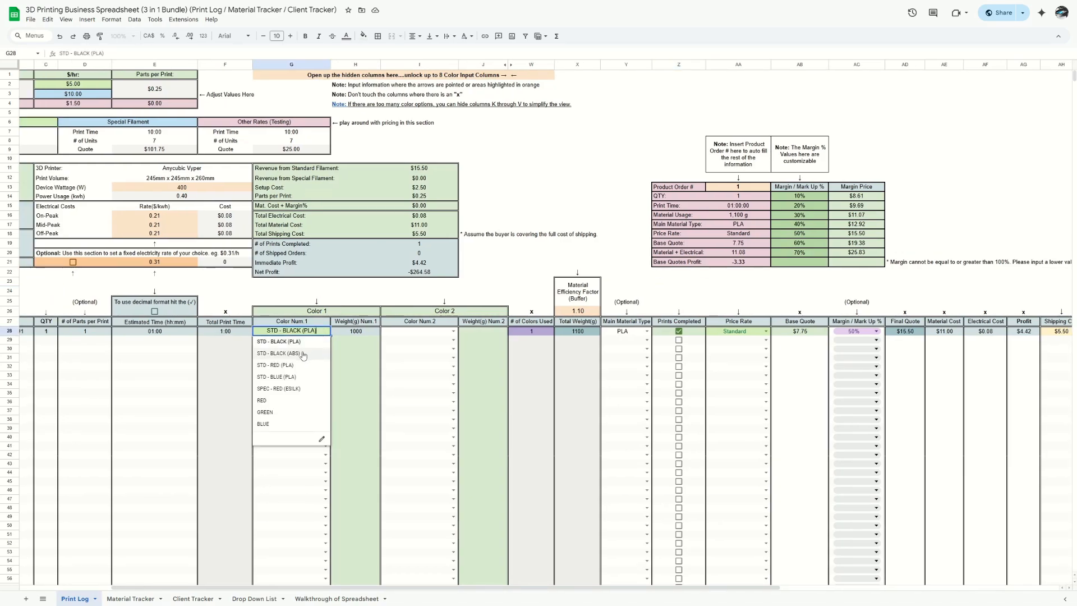
{"action": "left_click", "coordinate": [280, 377]}
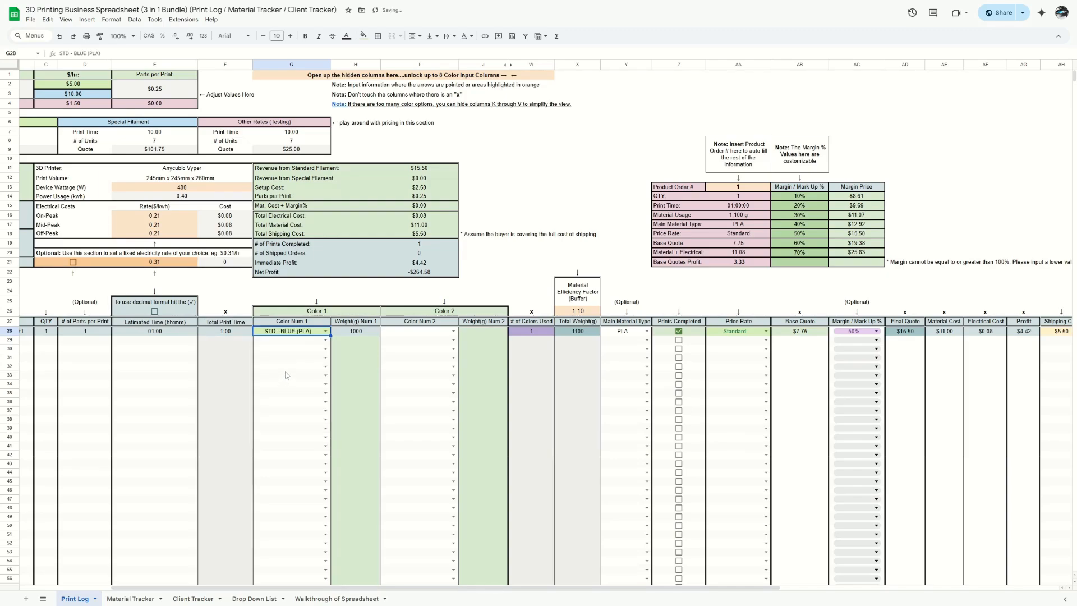
- Return to the Material Tracker and highlight the customizable spool weights and the Standard Filament rows 4 to 23
{"action": "left_click", "coordinate": [142, 599]}
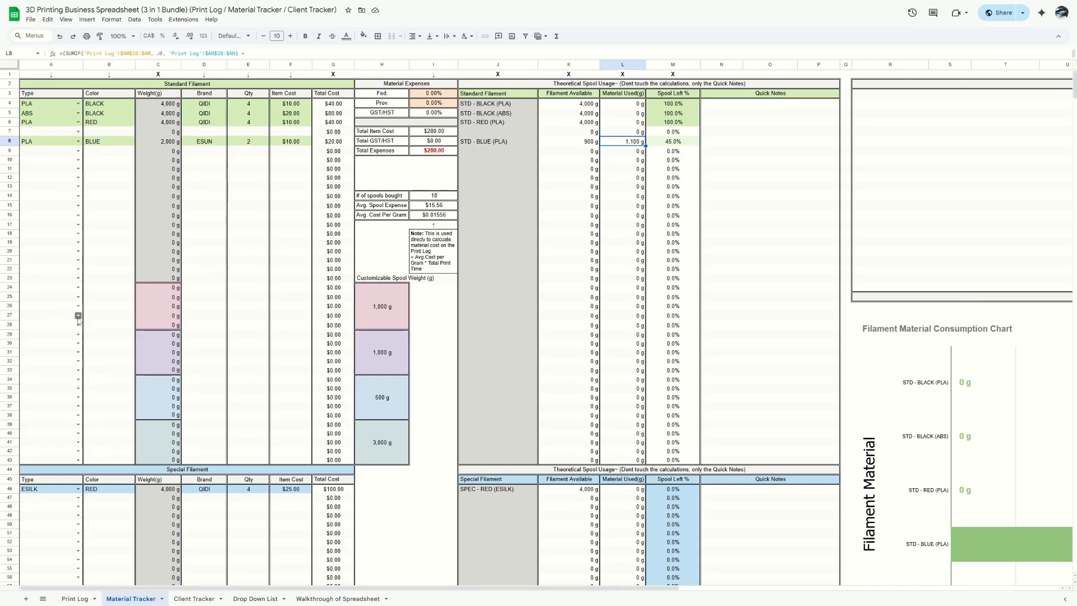
{"action": "left_click_drag", "start_coordinate": [375, 304], "coordinate": [366, 449]}
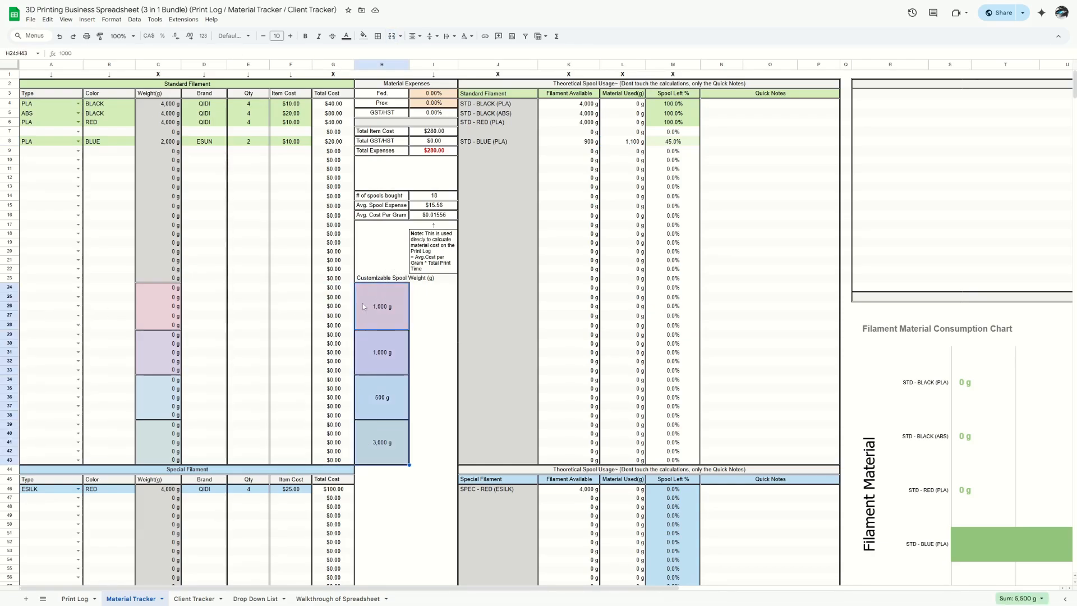
{"action": "left_click_drag", "start_coordinate": [32, 281], "coordinate": [330, 107]}
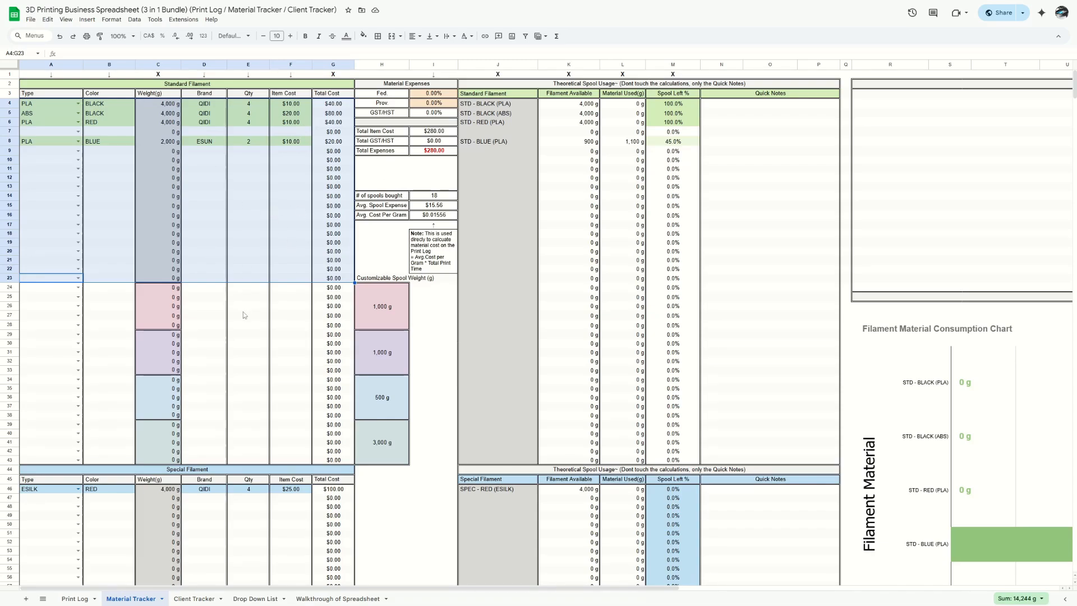
- Set the pink customizable spool weight in the Standard Filament section to 500 g
{"action": "left_click", "coordinate": [386, 309]}
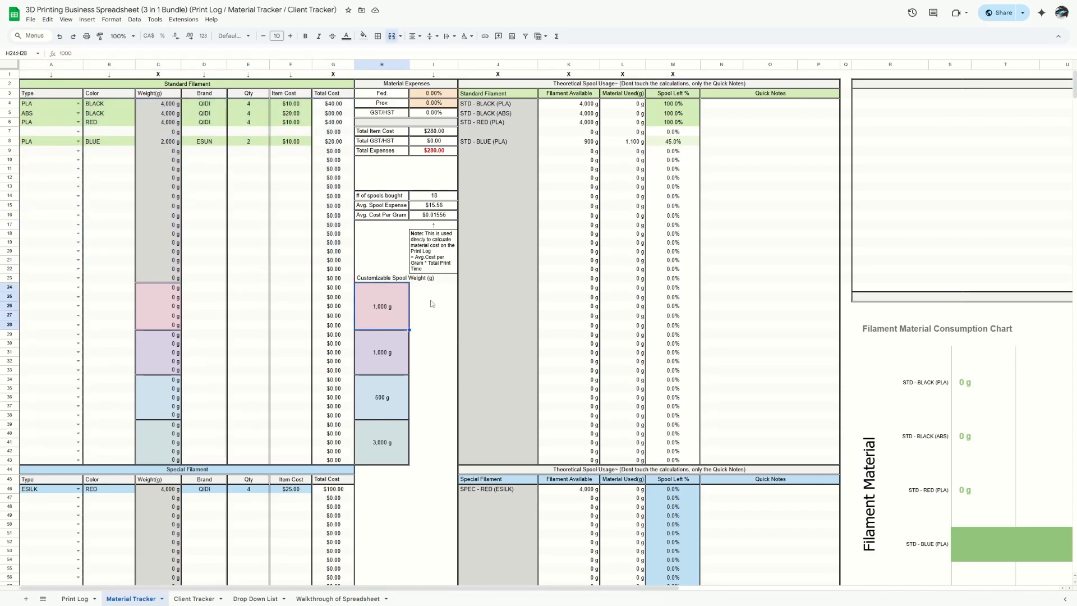
{"action": "type", "text": "500"}
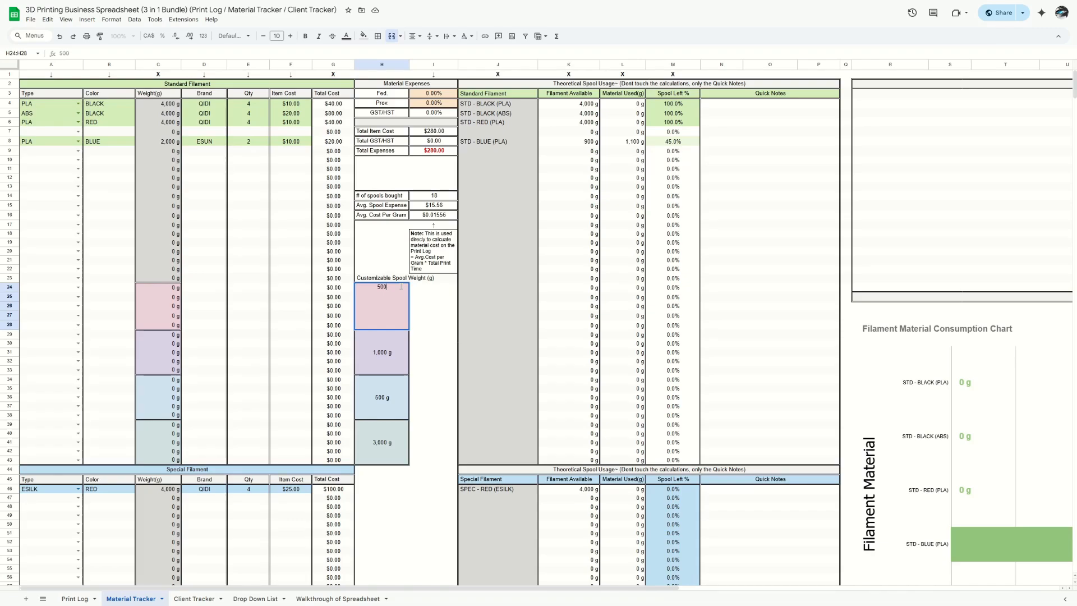
{"action": "key", "text": "Return"}
{"action": "key", "text": "Down"}
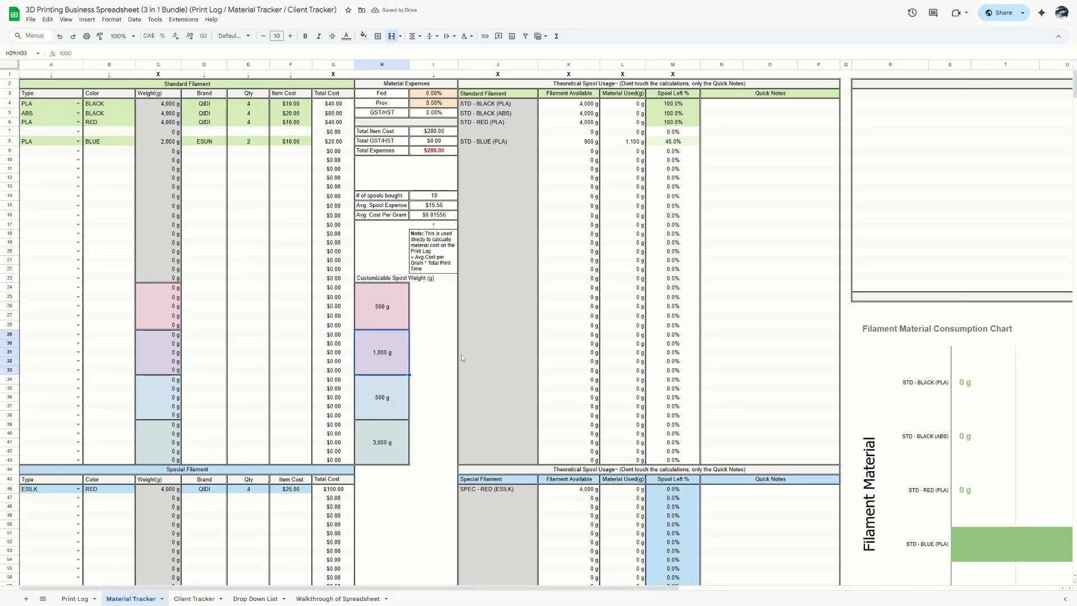
{"action": "left_click", "coordinate": [381, 310]}
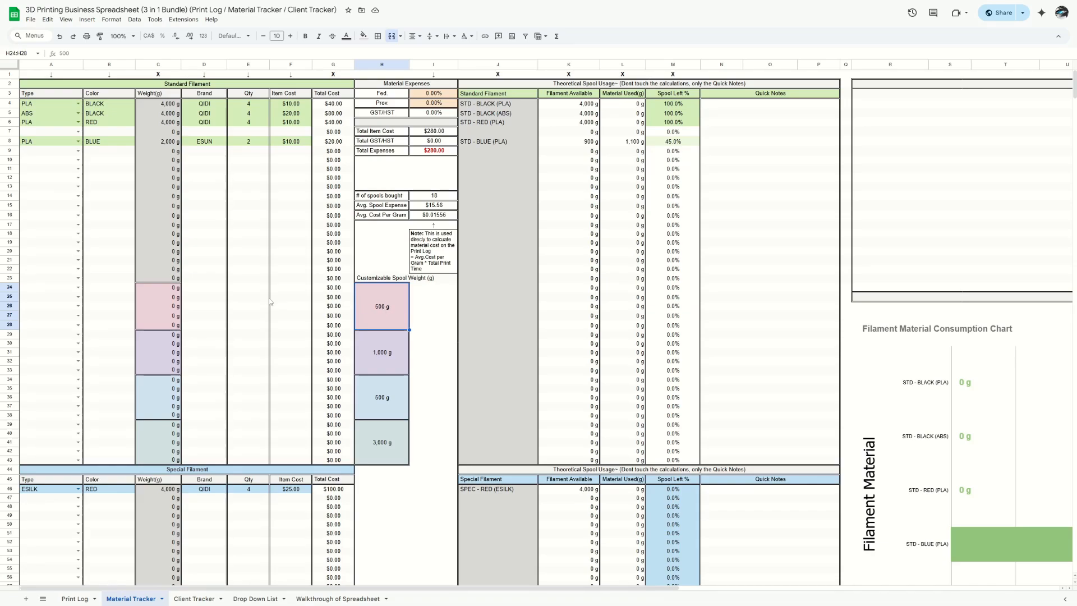
- Start a filament entry in row 25 with the type ABS and the color CLEAR
{"action": "left_click", "coordinate": [79, 297]}
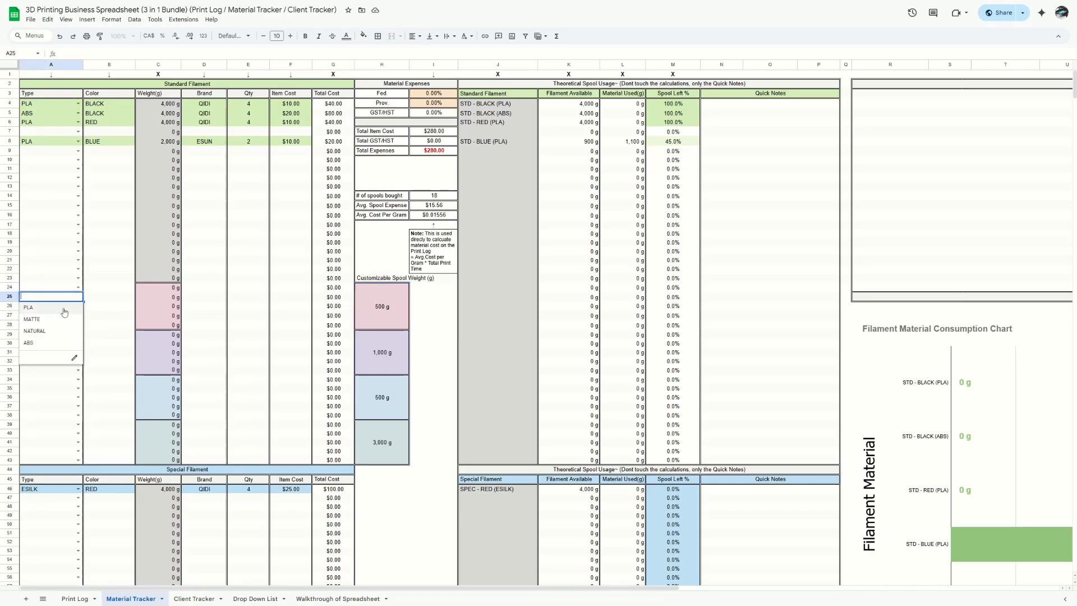
{"action": "left_click", "coordinate": [40, 344]}
{"action": "left_click", "coordinate": [108, 303]}
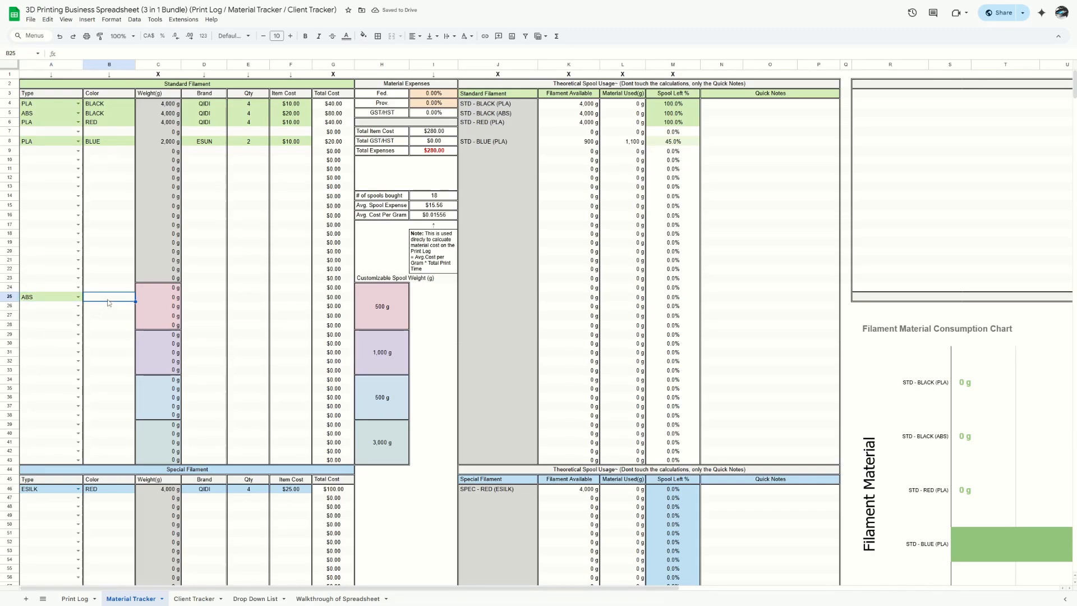
{"action": "type", "text": "CLEAR"}
{"action": "key", "text": "Return"}
- Enter ESUN as the clear ABS filament's brand and 1 as its quantity
{"action": "left_click", "coordinate": [199, 297]}
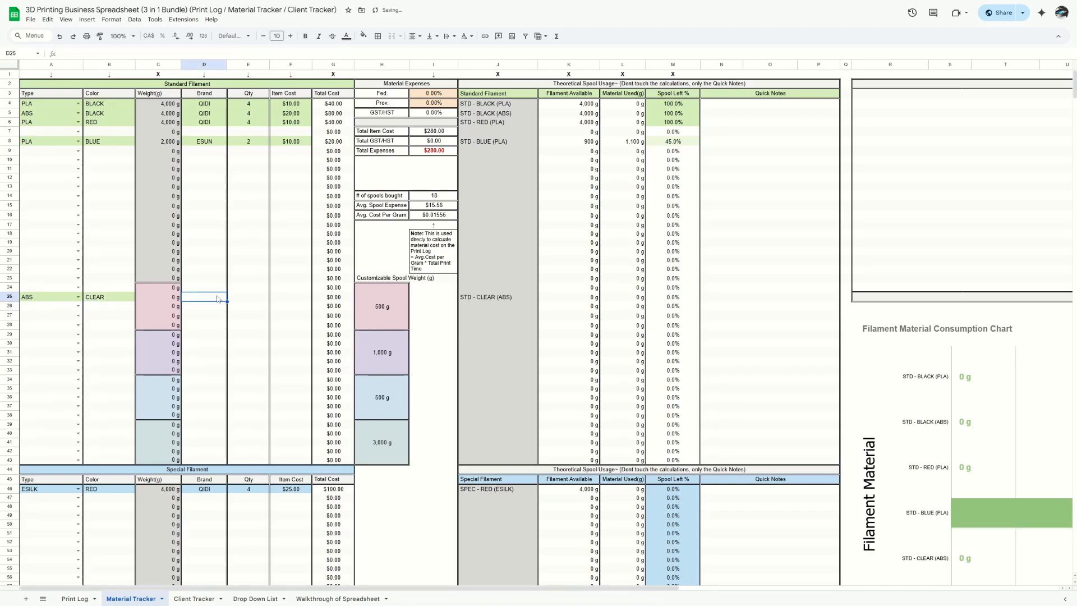
{"action": "type", "text": "ESUN"}
{"action": "key", "text": "Tab"}
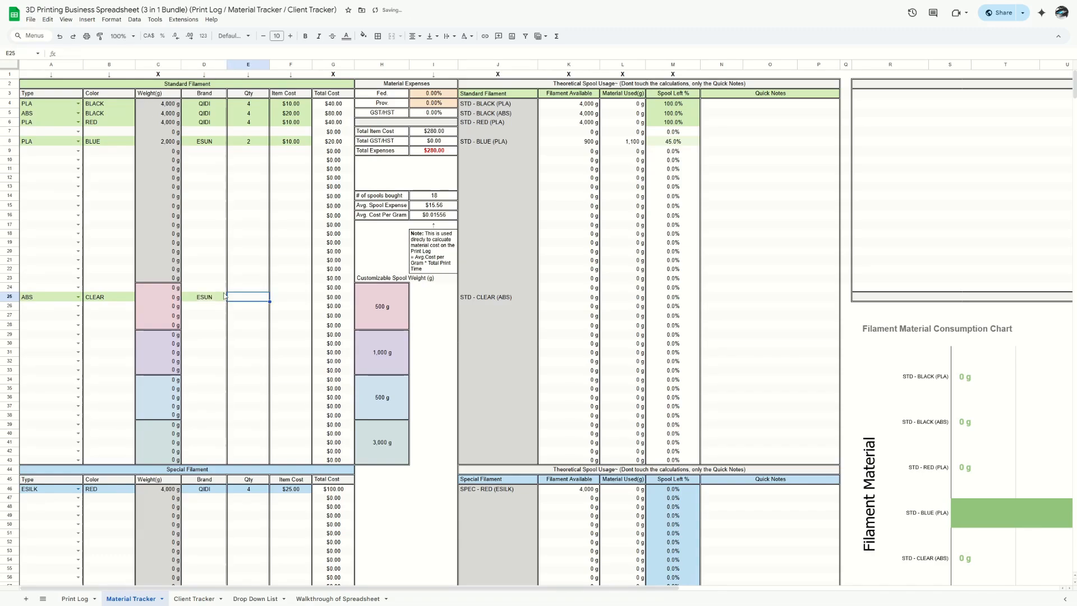
{"action": "type", "text": "1"}
{"action": "key", "text": "Return"}
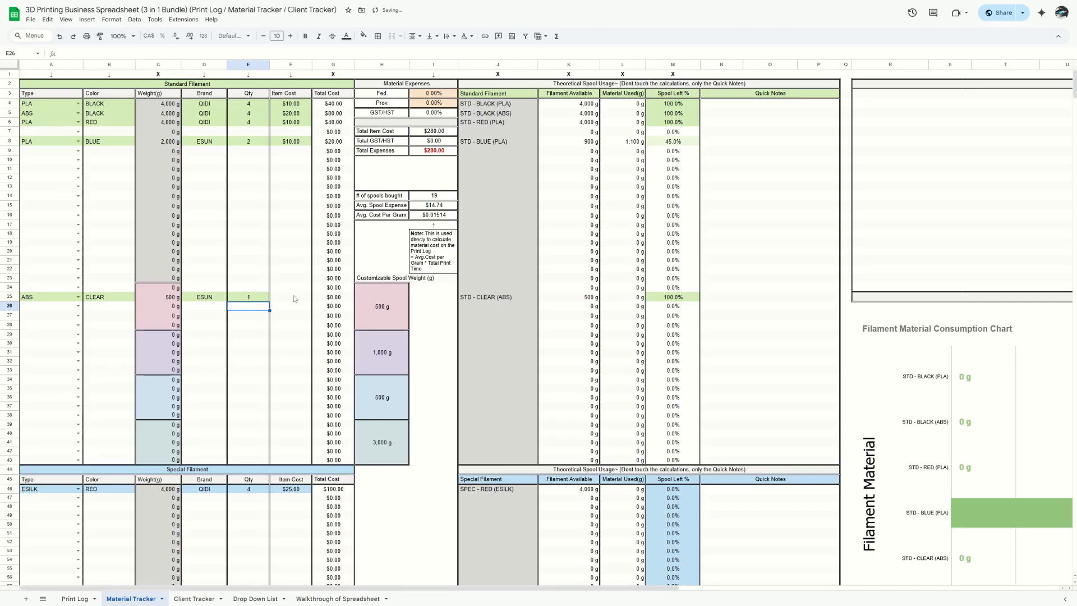
- Set the clear ABS filament's item cost to $20
{"action": "left_click", "coordinate": [293, 297]}
{"action": "type", "text": "10"}
{"action": "key", "text": "Return"}
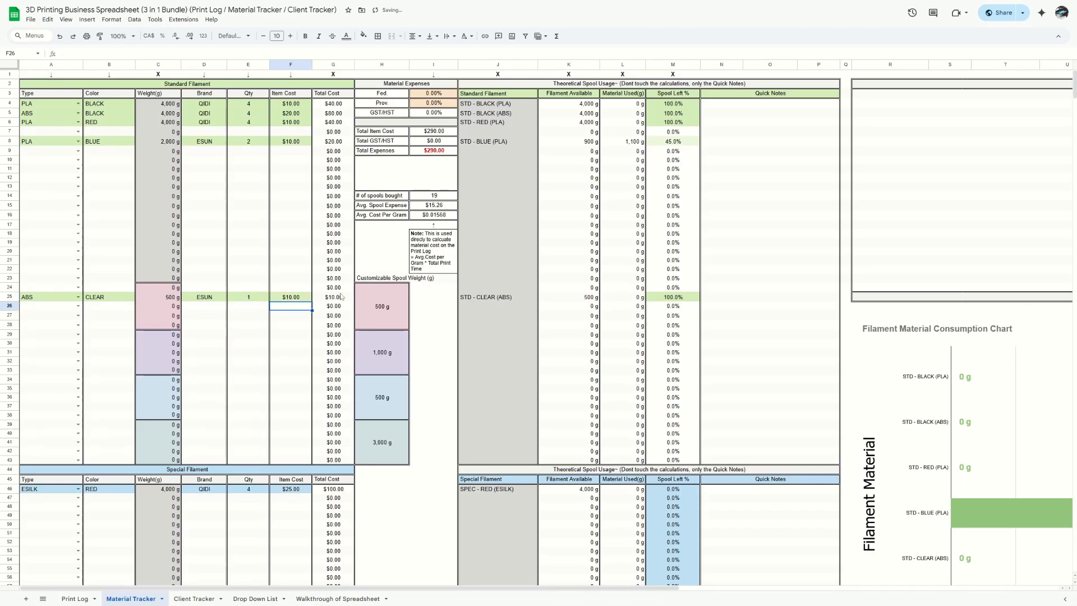
{"action": "left_click", "coordinate": [303, 301]}
{"action": "type", "text": "20"}
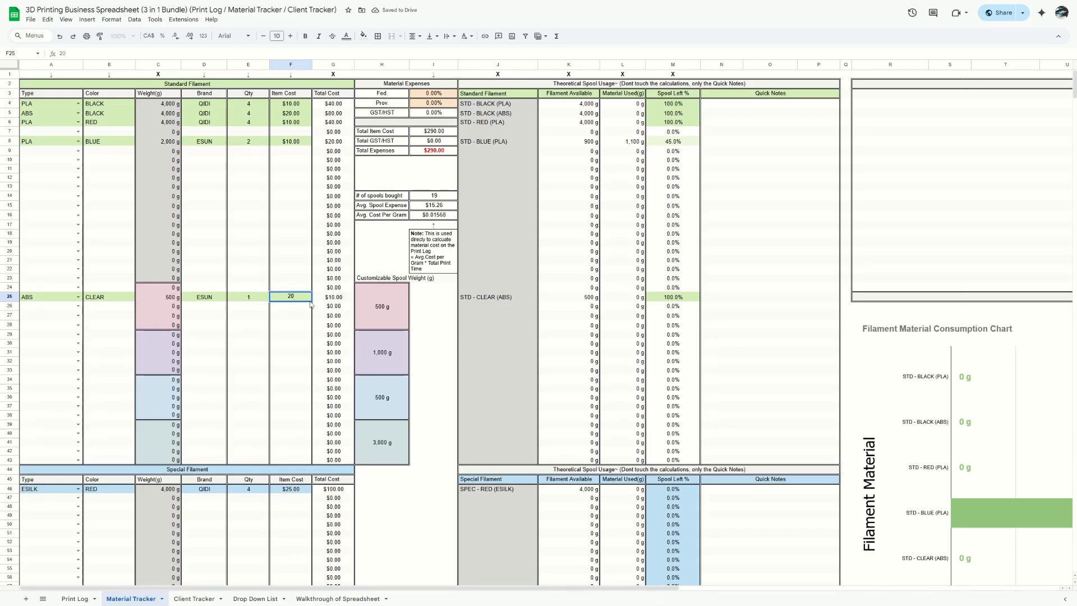
{"action": "key", "text": "Return"}
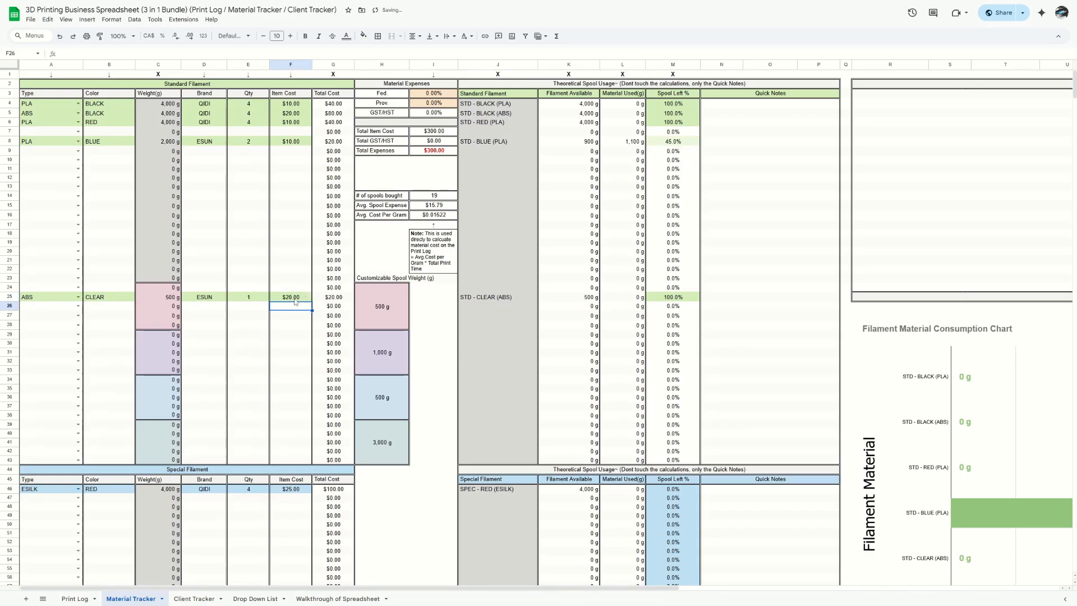
- Check the pink spool weight and the clear ABS weight formula, and raise the clear ABS quantity to 2 and finally to 4
{"action": "left_click", "coordinate": [390, 298]}
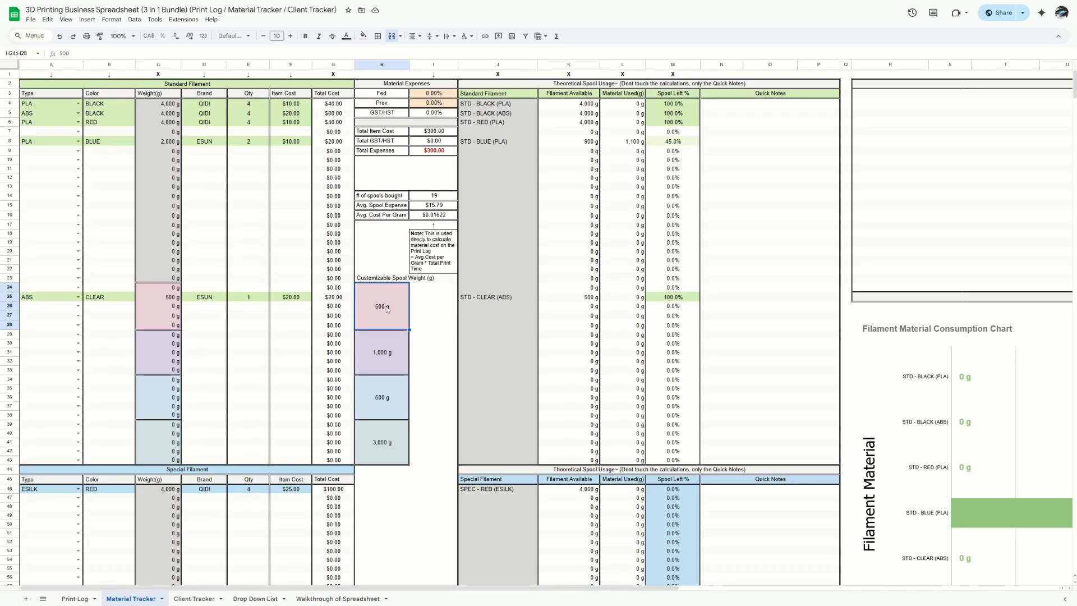
{"action": "left_click", "coordinate": [172, 297]}
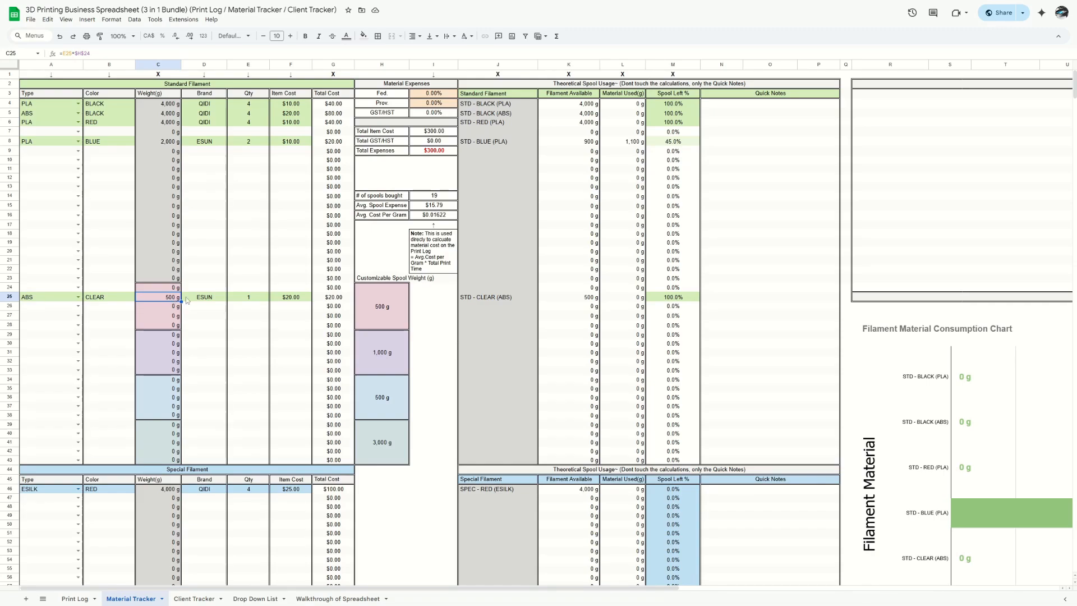
{"action": "left_click", "coordinate": [250, 298]}
{"action": "type", "text": "2"}
{"action": "key", "text": "Return"}
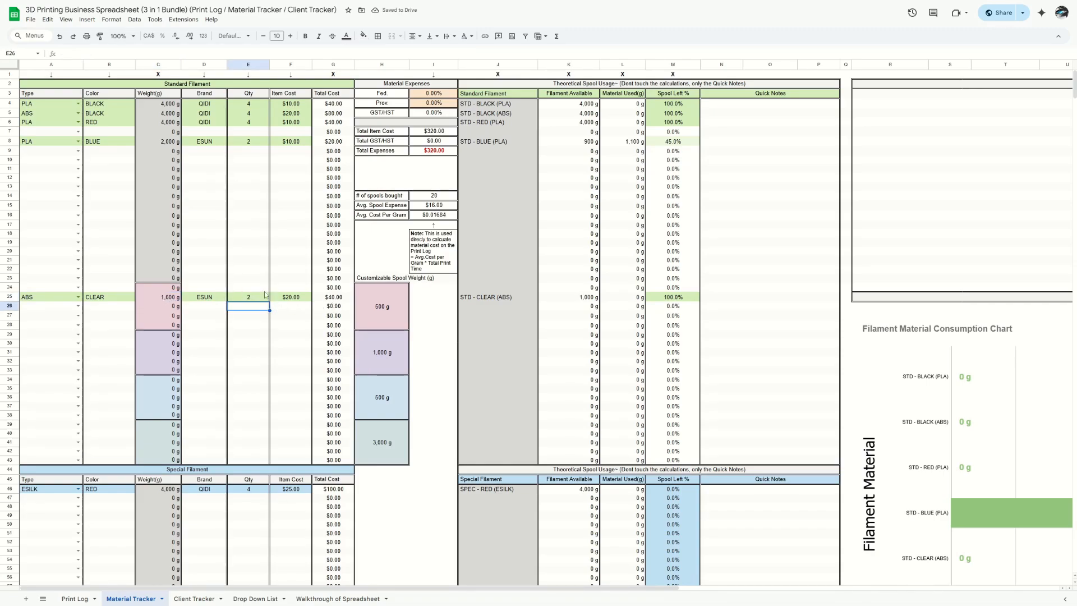
{"action": "left_click", "coordinate": [262, 299]}
{"action": "type", "text": "4"}
{"action": "key", "text": "Return"}
- Highlight the clear ABS row in Theoretical Spool Usage to review its filament available, material used and spool left
{"action": "left_click_drag", "start_coordinate": [488, 297], "coordinate": [667, 299]}
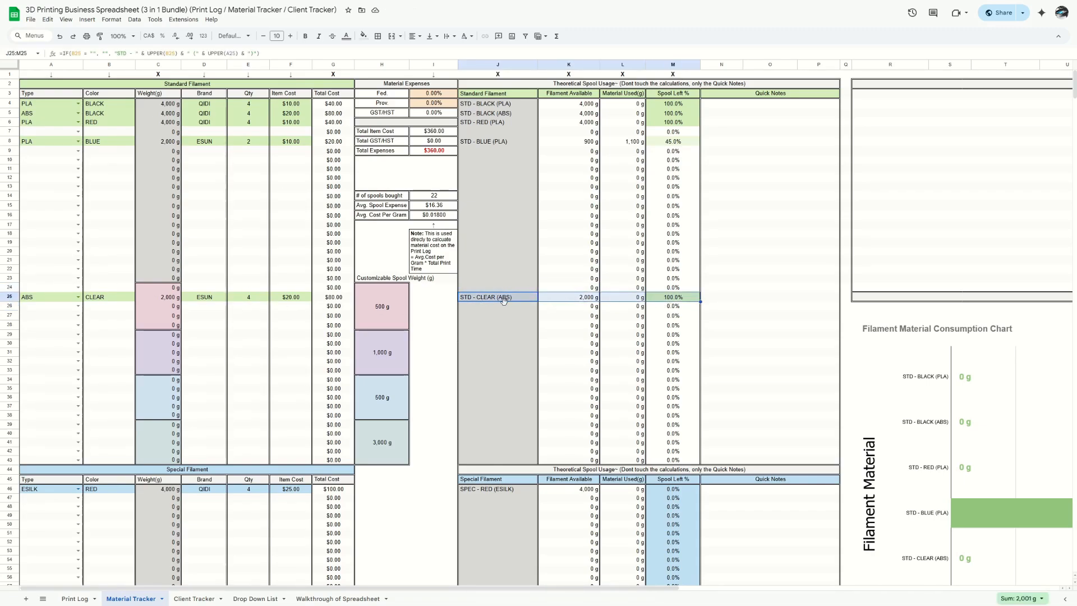
{"action": "scroll", "coordinate": [658, 277], "scroll_direction": "down", "scroll_amount": 3}
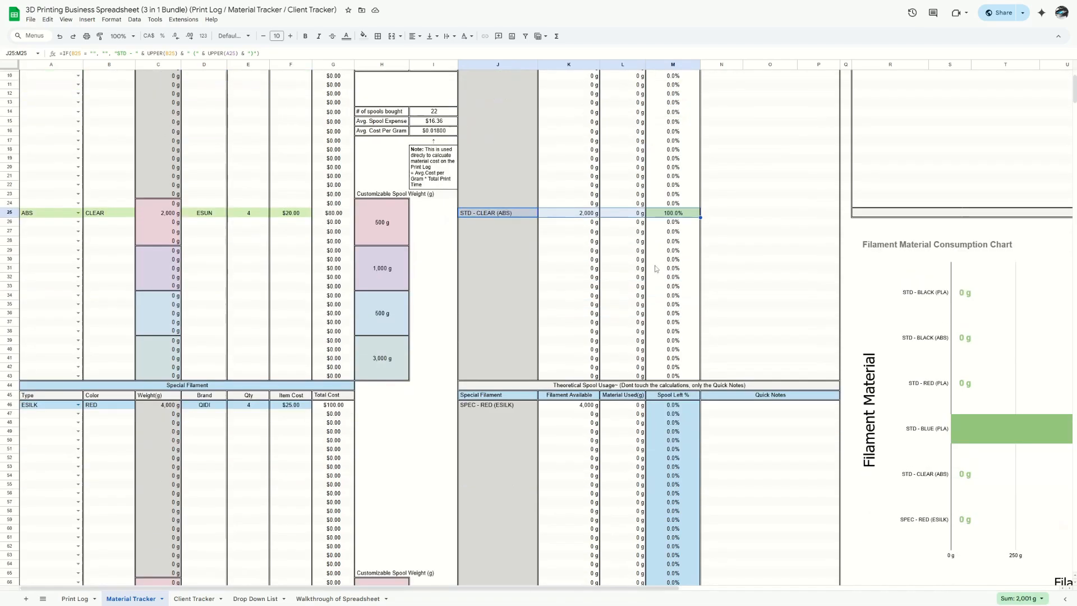
{"action": "left_click", "coordinate": [578, 249]}
{"action": "scroll", "coordinate": [581, 266], "scroll_direction": "up", "scroll_amount": 2}
{"action": "scroll", "coordinate": [581, 265], "scroll_direction": "up", "scroll_amount": 2}
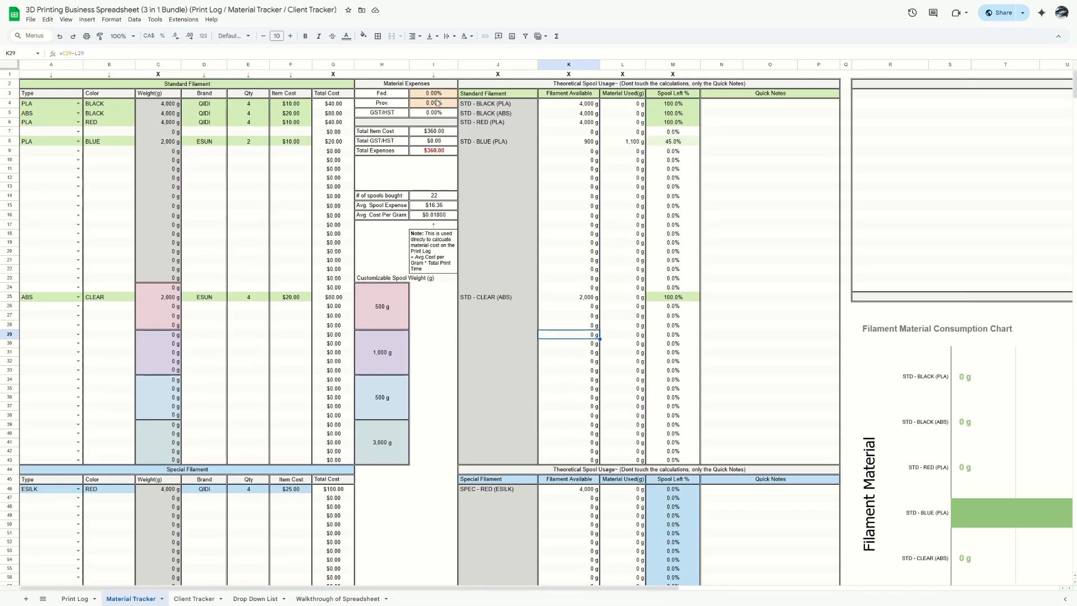
- Highlight the Fed and Prov tax rates under Material Expenses and look over the Standard and Special Filament tables
{"action": "left_click_drag", "start_coordinate": [448, 97], "coordinate": [445, 106]}
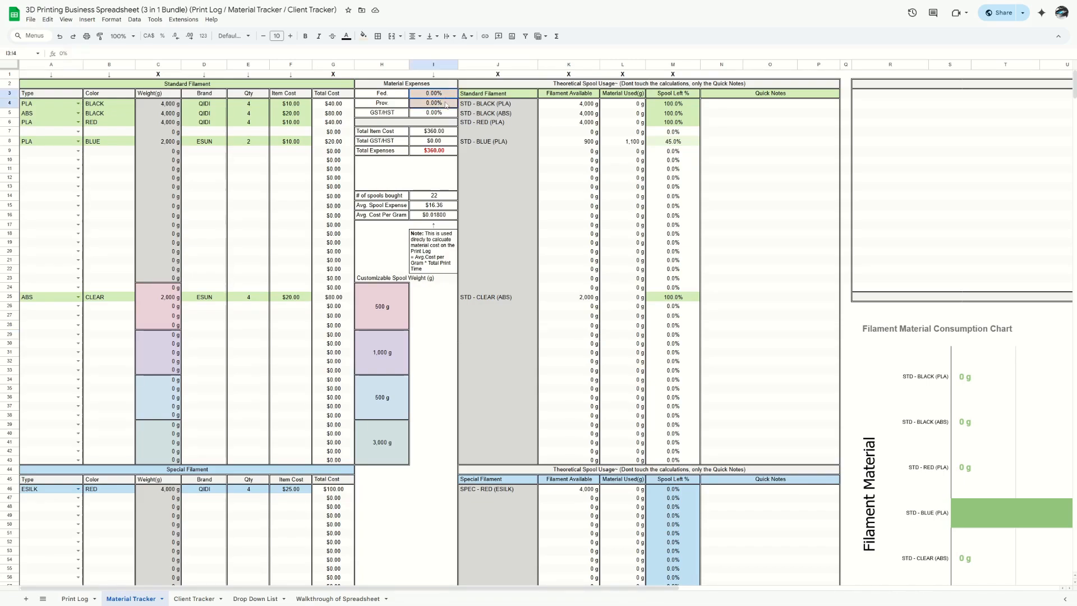
{"action": "left_click", "coordinate": [441, 96]}
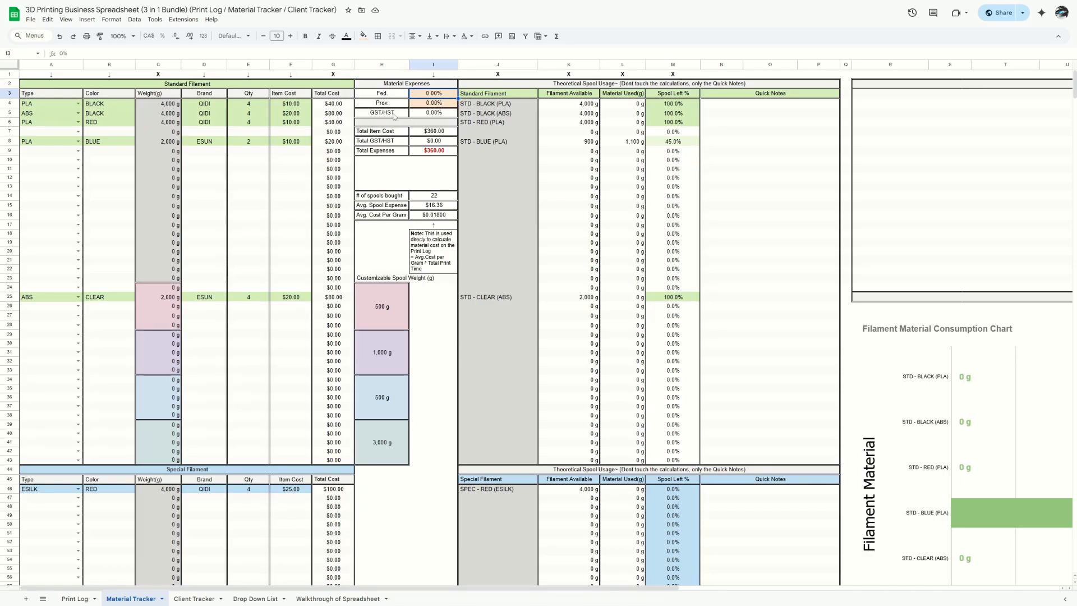
{"action": "scroll", "coordinate": [384, 126], "scroll_direction": "down", "scroll_amount": 5}
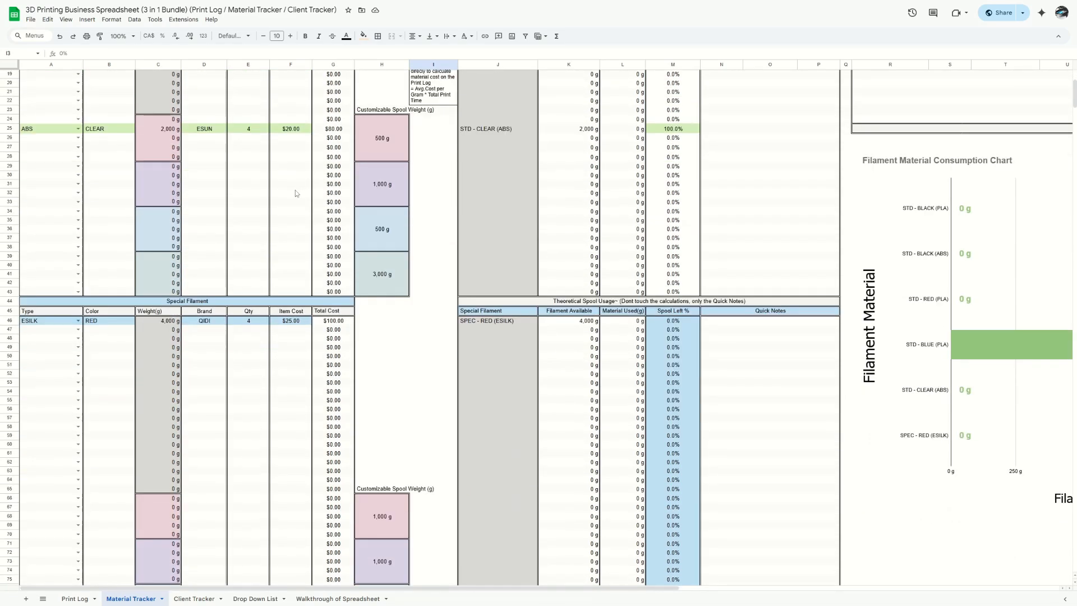
{"action": "scroll", "coordinate": [241, 314], "scroll_direction": "down", "scroll_amount": 1}
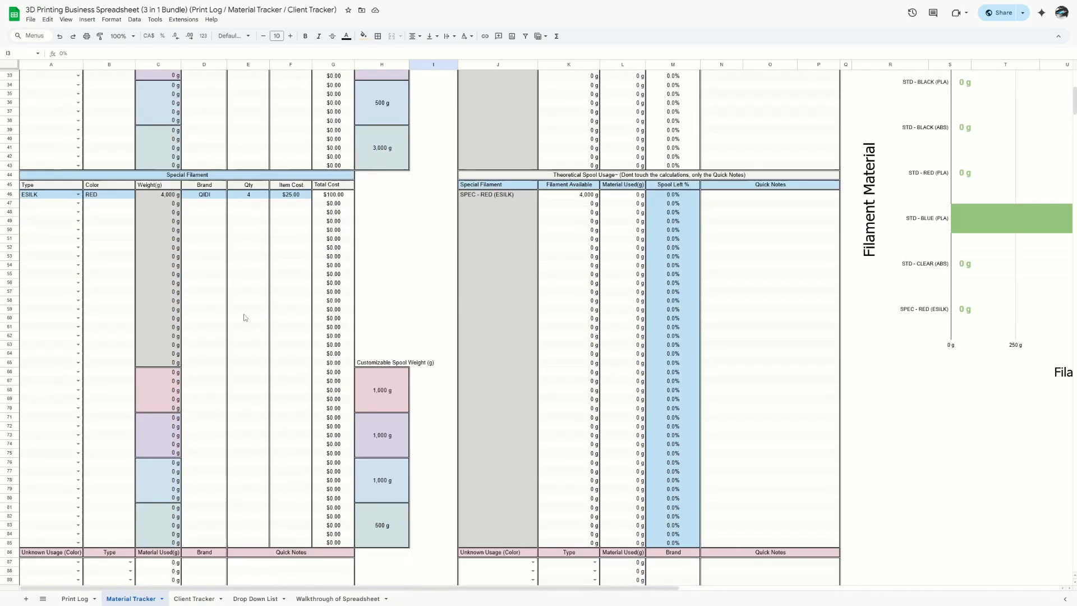
{"action": "scroll", "coordinate": [244, 290], "scroll_direction": "up", "scroll_amount": 4}
{"action": "scroll", "coordinate": [244, 290], "scroll_direction": "up", "scroll_amount": 4}
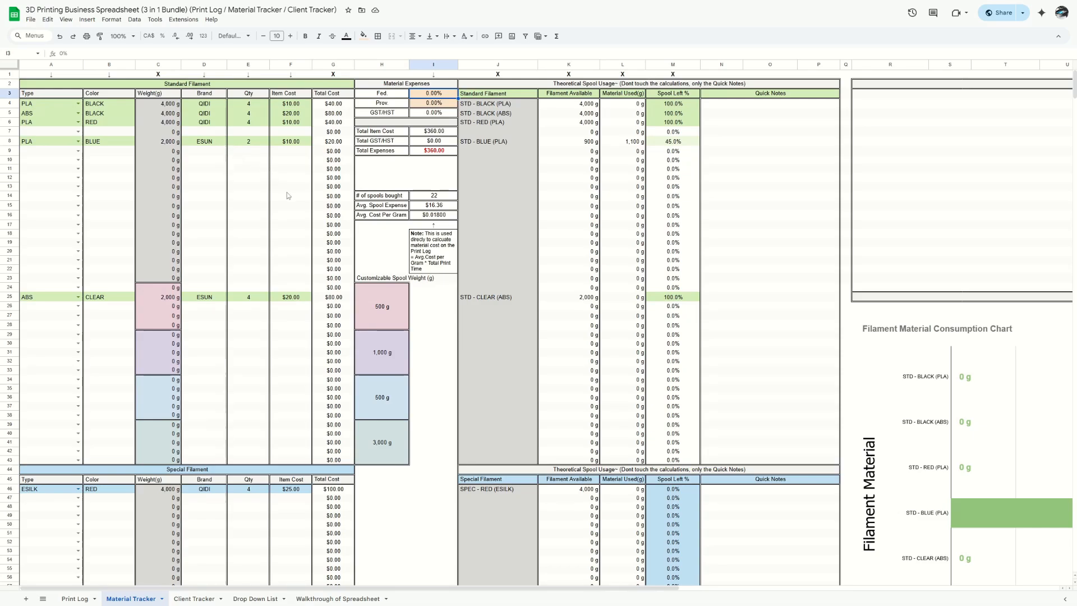
{"action": "scroll", "coordinate": [257, 198], "scroll_direction": "down", "scroll_amount": 5}
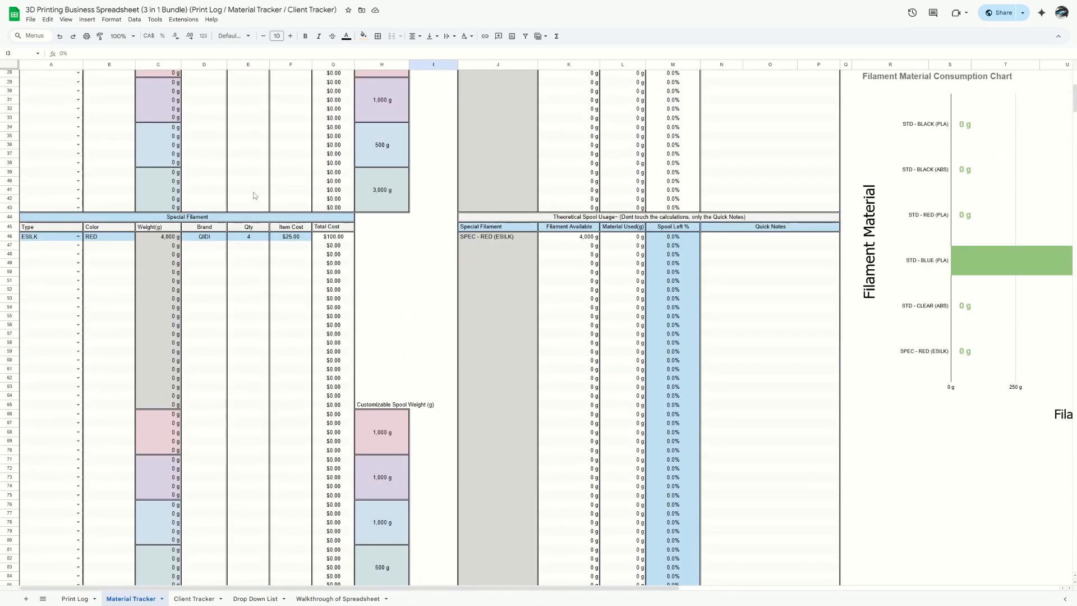
{"action": "scroll", "coordinate": [254, 196], "scroll_direction": "up", "scroll_amount": 5}
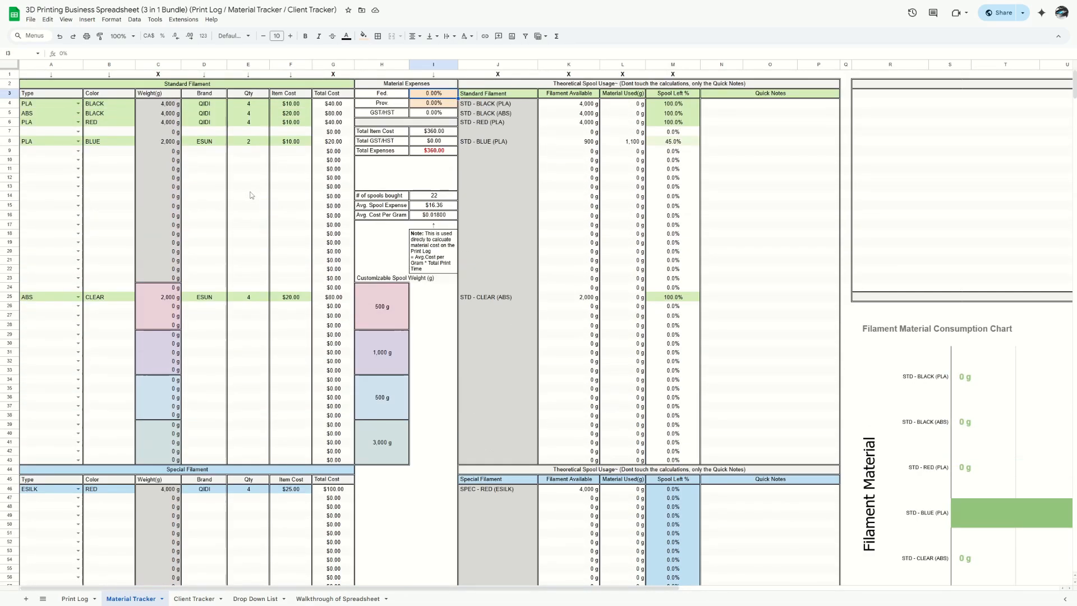
- Examine the Filament Material Consumption Chart and highlight the PLA print count in Material Type Usage/Popularity Insights
{"action": "scroll", "coordinate": [250, 195], "scroll_direction": "right", "scroll_amount": 10}
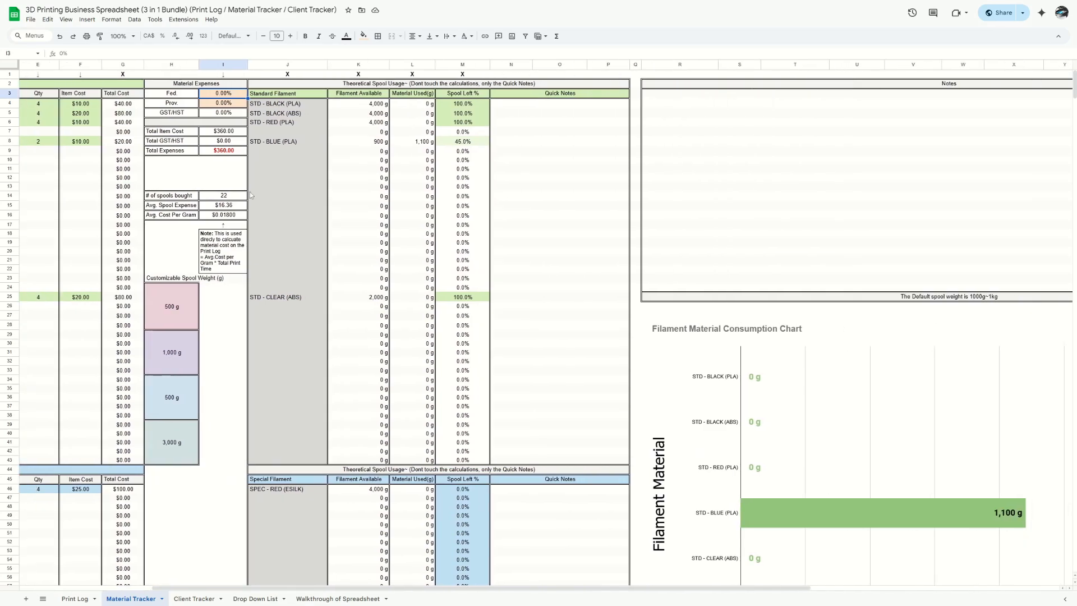
{"action": "scroll", "coordinate": [250, 194], "scroll_direction": "down", "scroll_amount": 3}
{"action": "scroll", "coordinate": [251, 195], "scroll_direction": "right", "scroll_amount": 3}
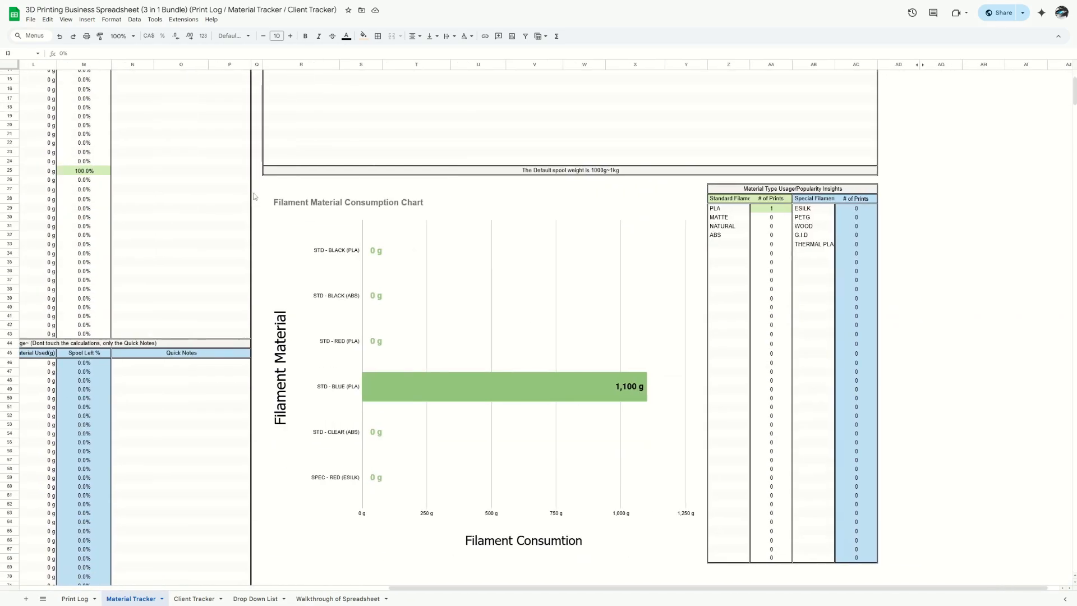
{"action": "scroll", "coordinate": [253, 196], "scroll_direction": "down", "scroll_amount": 1}
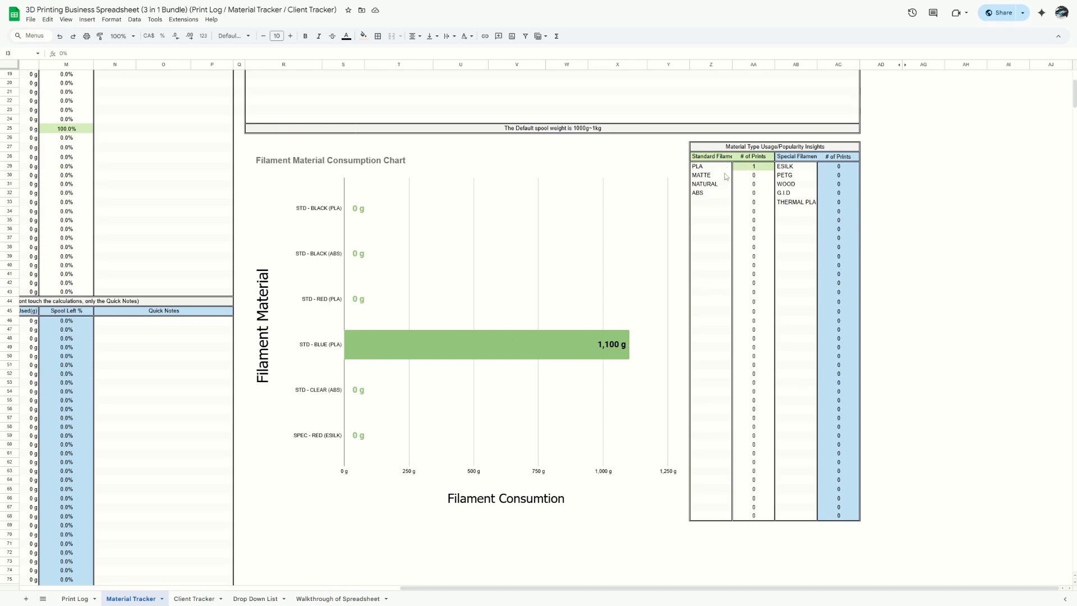
{"action": "left_click_drag", "start_coordinate": [723, 167], "coordinate": [740, 168]}
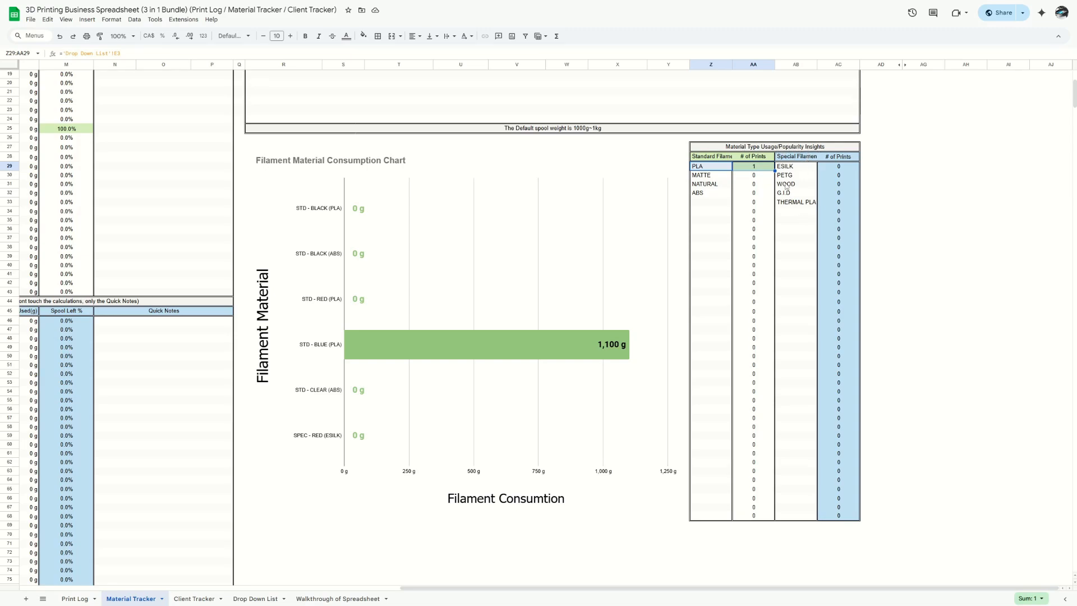
- Widen the Special Filament column AB of the Material Type Usage/Popularity Insights table, and return to the sheet's first rows
{"action": "left_click_drag", "start_coordinate": [817, 64], "coordinate": [821, 65]}
{"action": "scroll", "coordinate": [570, 243], "scroll_direction": "left", "scroll_amount": 10}
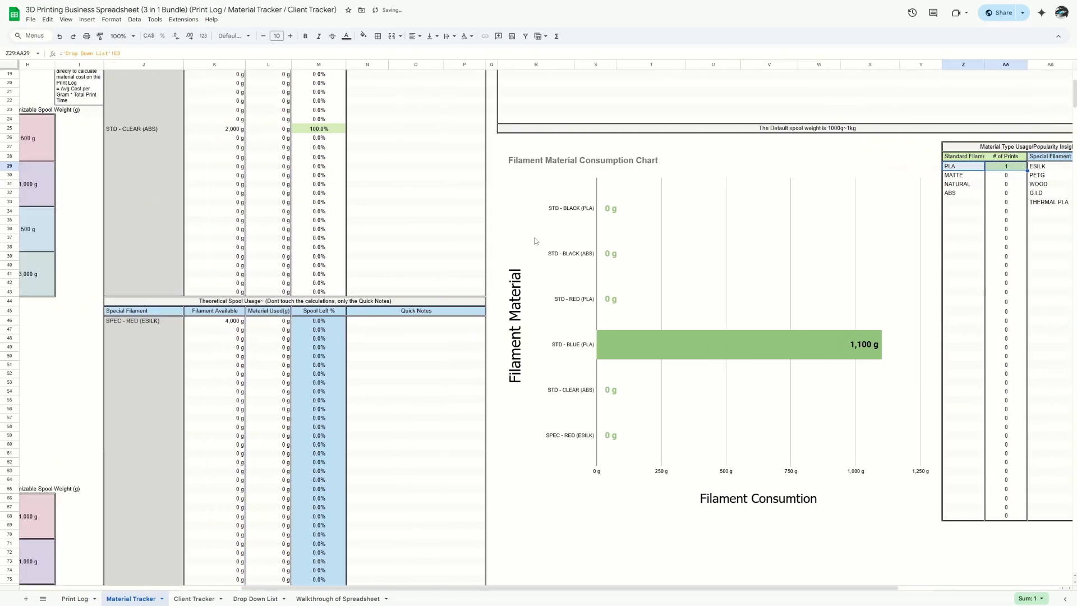
{"action": "scroll", "coordinate": [486, 225], "scroll_direction": "left", "scroll_amount": 5}
{"action": "scroll", "coordinate": [466, 218], "scroll_direction": "up", "scroll_amount": 6}
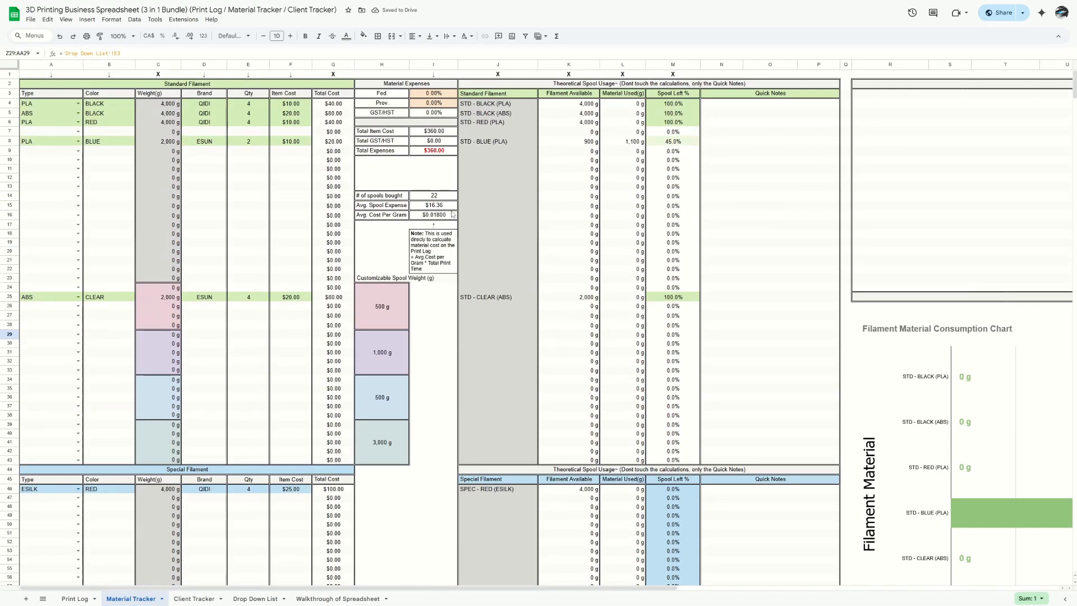
- Look over the Quick Notes and Notes areas and the Unknown Usage tables below the Special Filament section
{"action": "scroll", "coordinate": [452, 214], "scroll_direction": "right", "scroll_amount": 3}
{"action": "scroll", "coordinate": [451, 214], "scroll_direction": "right", "scroll_amount": 3}
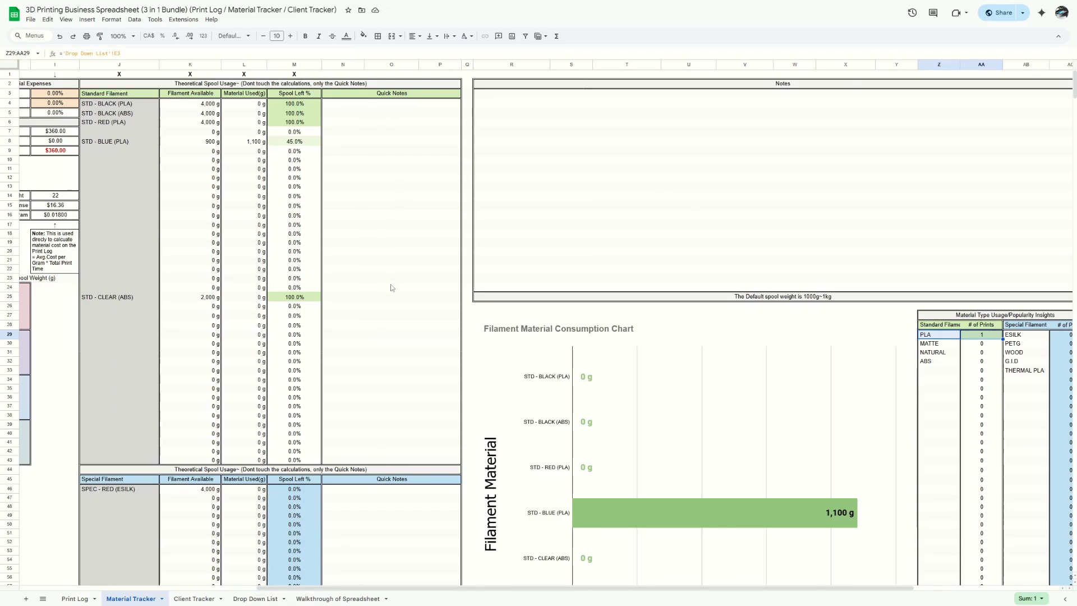
{"action": "scroll", "coordinate": [390, 283], "scroll_direction": "down", "scroll_amount": 10}
{"action": "scroll", "coordinate": [376, 256], "scroll_direction": "left", "scroll_amount": 8}
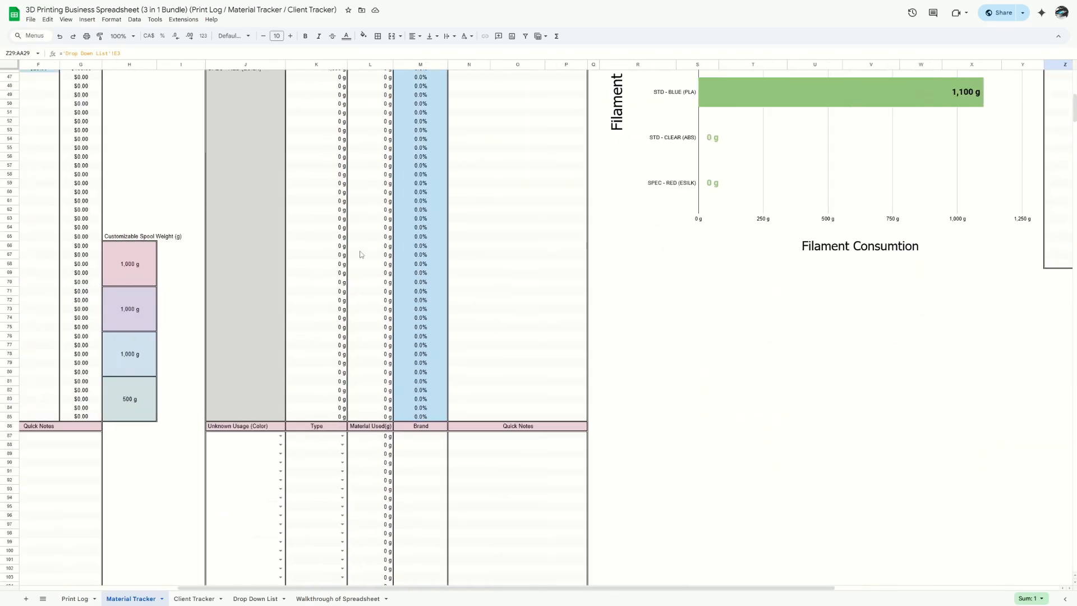
{"action": "scroll", "coordinate": [245, 245], "scroll_direction": "down", "scroll_amount": 5}
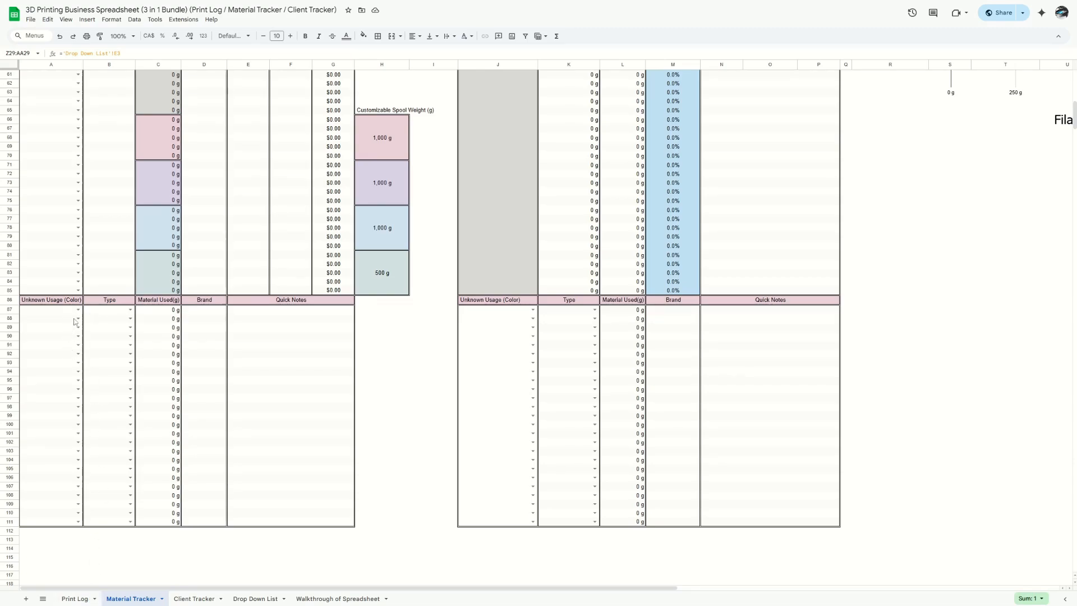
{"action": "scroll", "coordinate": [142, 248], "scroll_direction": "up", "scroll_amount": 5}
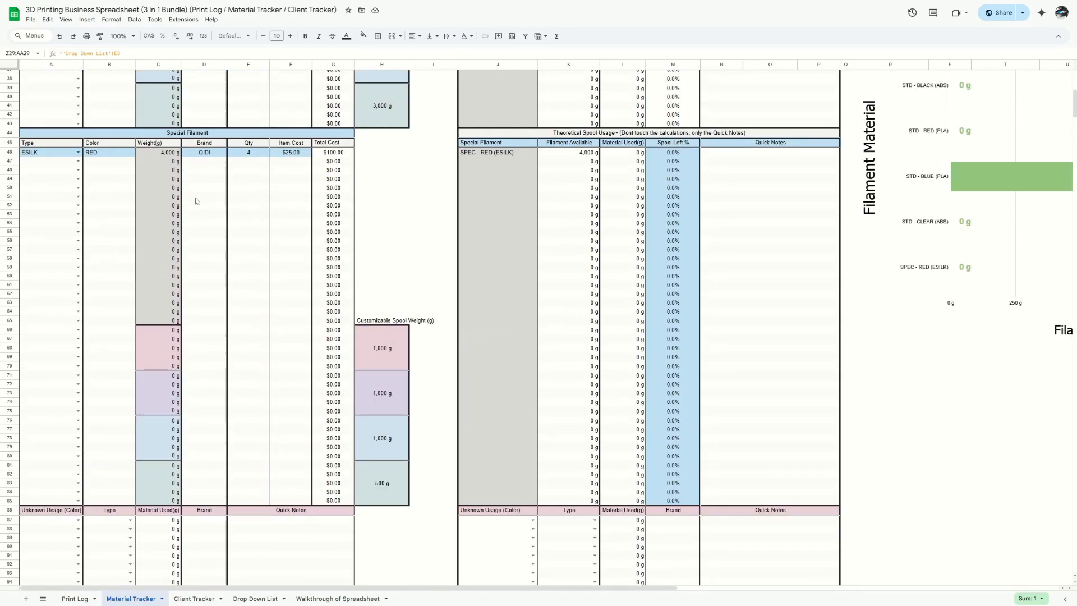
- Look over the first Unknown Usage row's colour and type options, Material Used, Brand and Quick Notes cells
{"action": "scroll", "coordinate": [191, 265], "scroll_direction": "down", "scroll_amount": 4}
{"action": "left_click", "coordinate": [78, 352]}
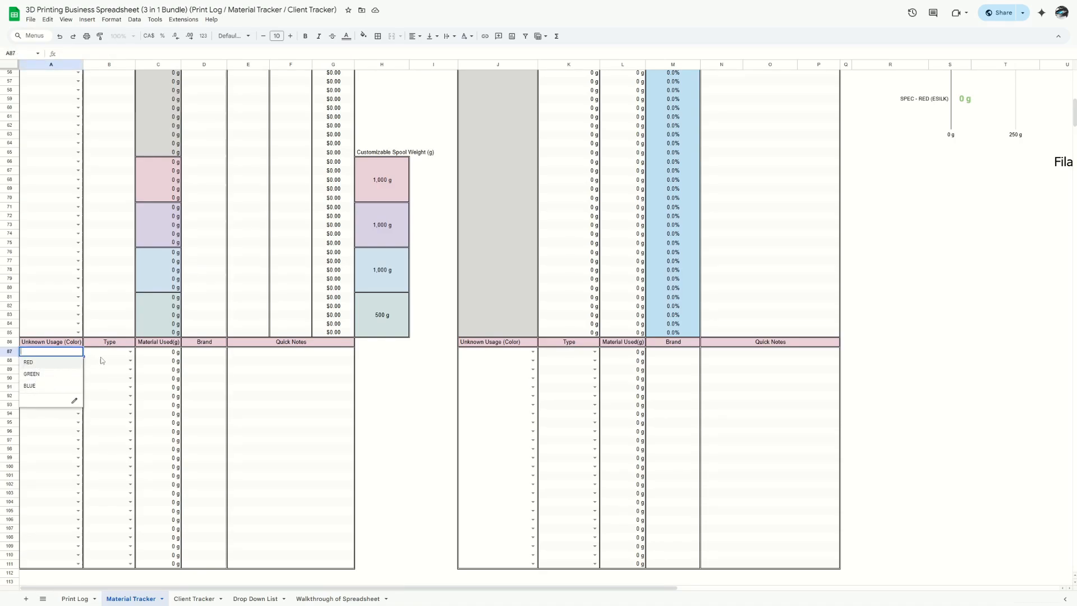
{"action": "left_click", "coordinate": [130, 352]}
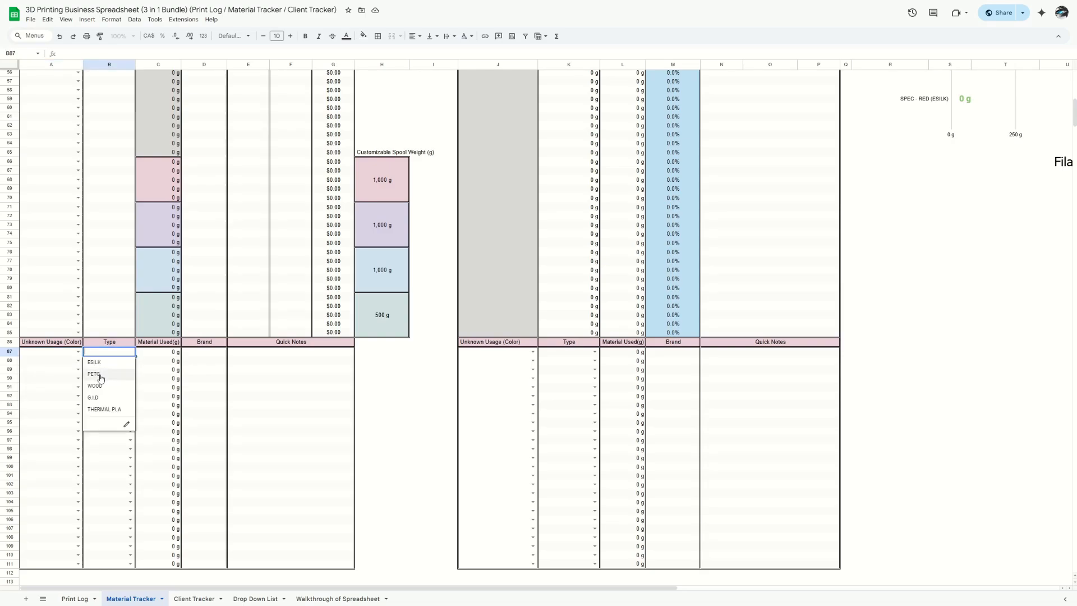
{"action": "left_click", "coordinate": [156, 355]}
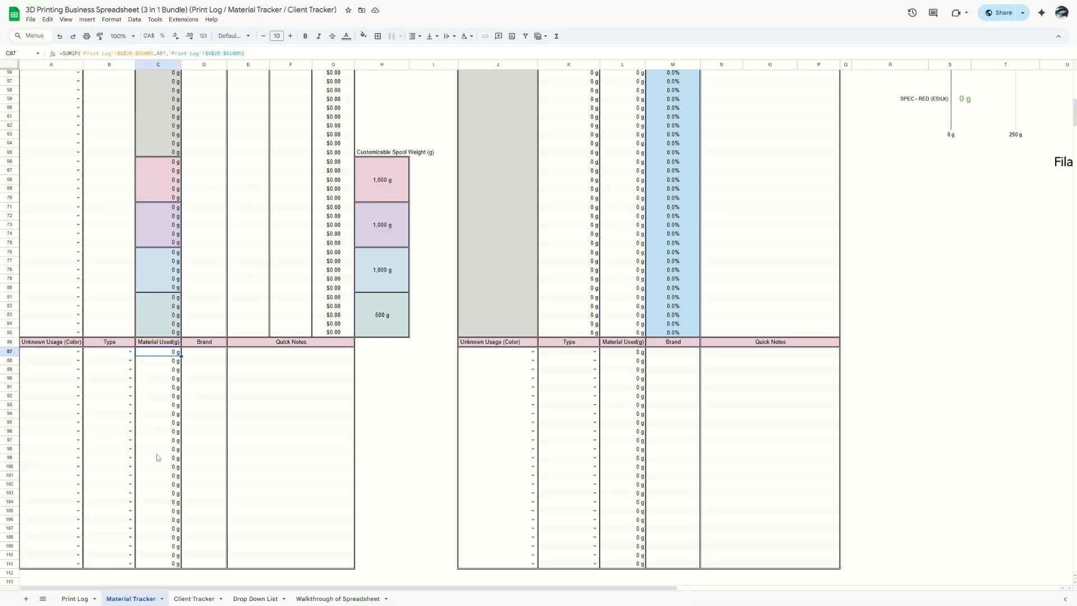
{"action": "left_click", "coordinate": [200, 355]}
{"action": "left_click", "coordinate": [281, 356]}
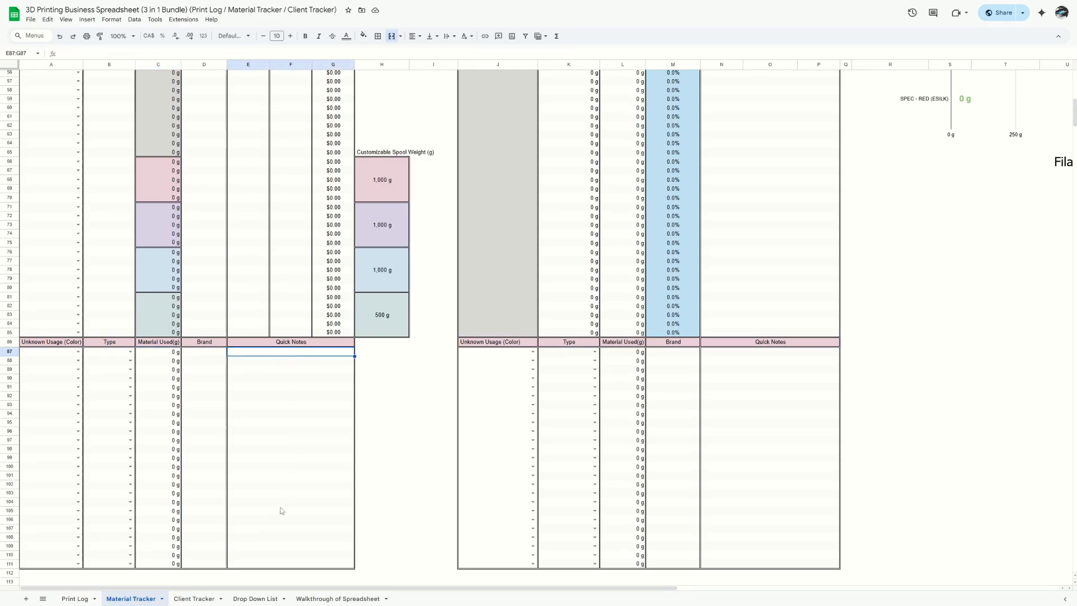
- Review the Material Tracker's filament tables, Notes area and consumption chart, and return to the Unknown Usage tables
{"action": "scroll", "coordinate": [283, 392], "scroll_direction": "up", "scroll_amount": 10}
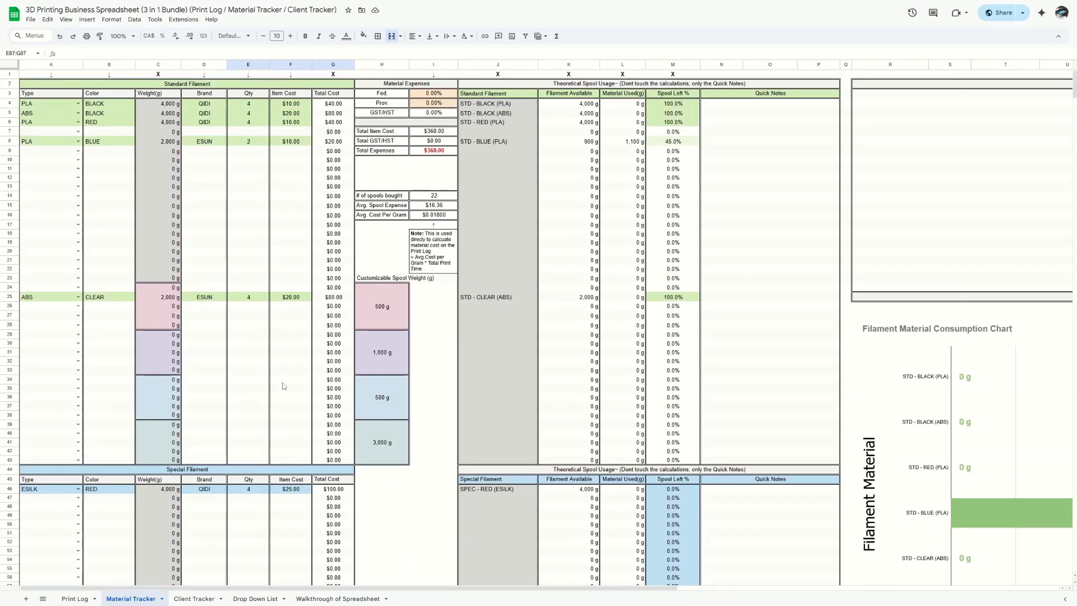
{"action": "scroll", "coordinate": [283, 382], "scroll_direction": "right", "scroll_amount": 10}
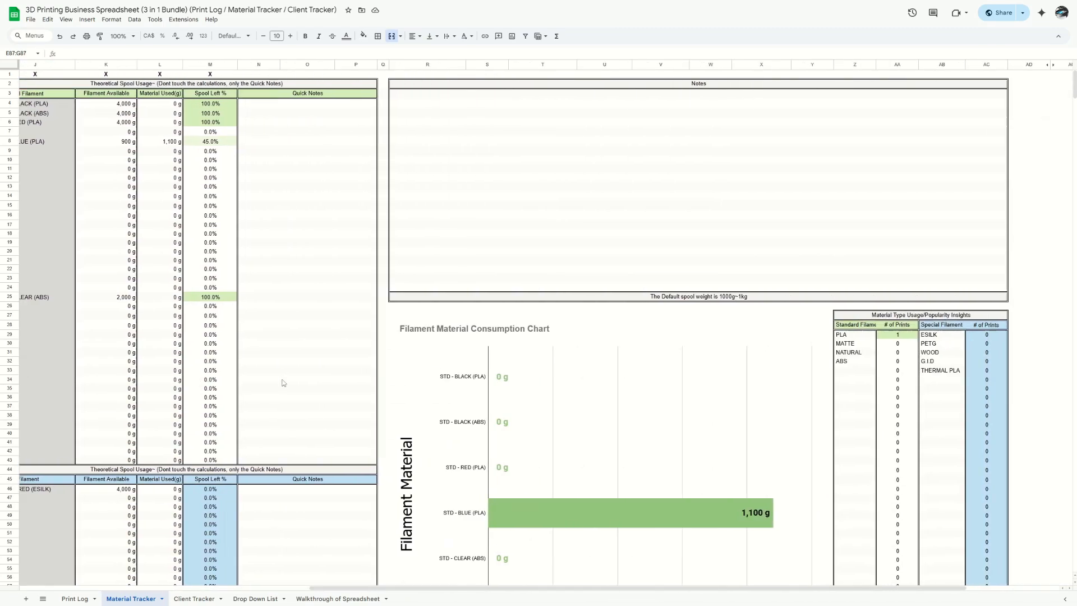
{"action": "scroll", "coordinate": [283, 383], "scroll_direction": "left", "scroll_amount": 10}
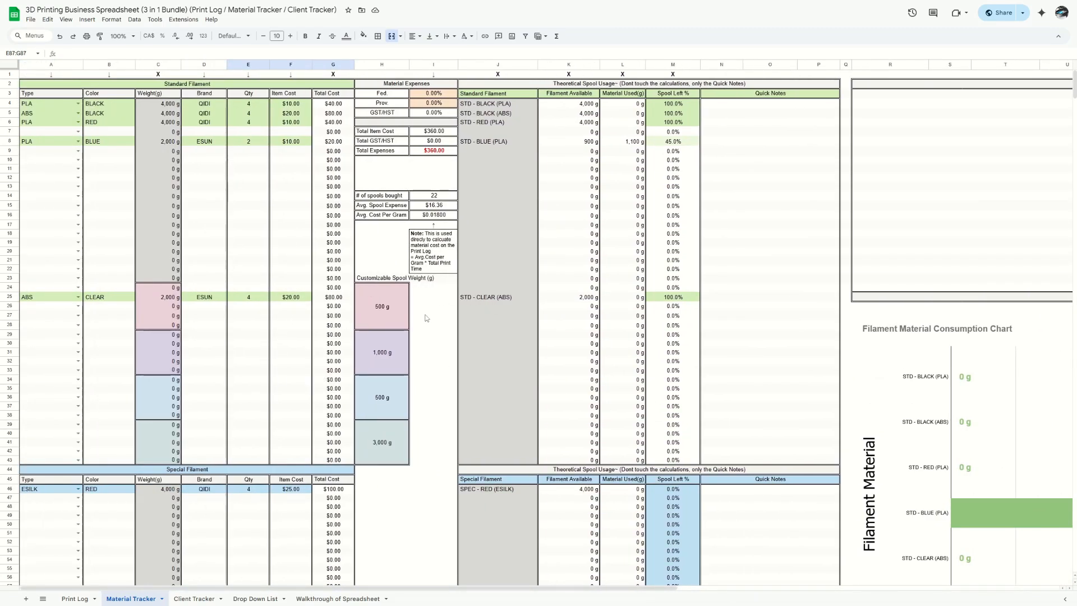
{"action": "scroll", "coordinate": [422, 315], "scroll_direction": "down", "scroll_amount": 5}
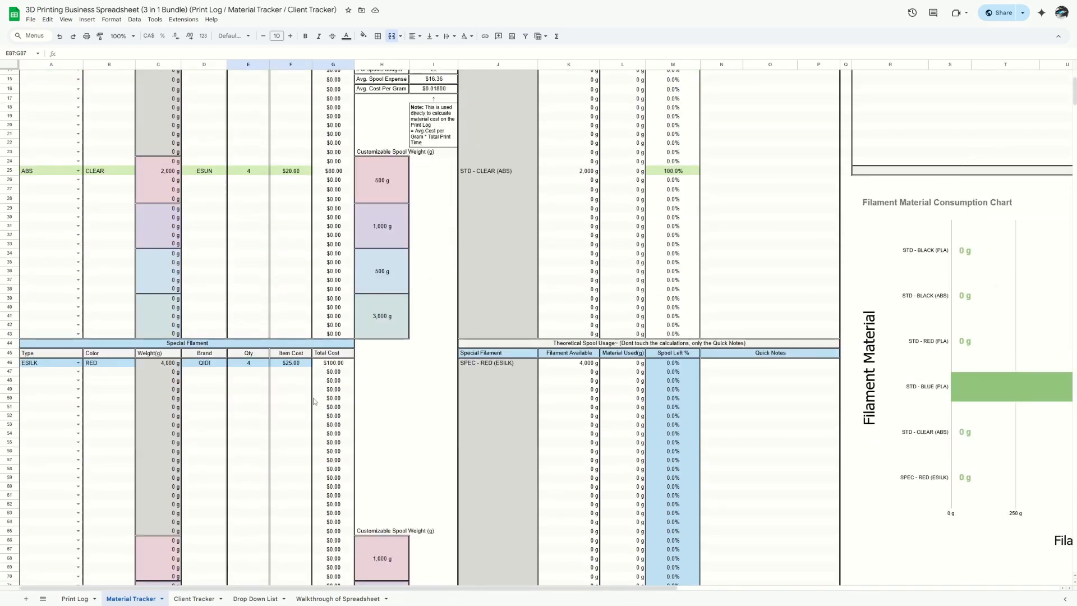
{"action": "scroll", "coordinate": [306, 381], "scroll_direction": "down", "scroll_amount": 5}
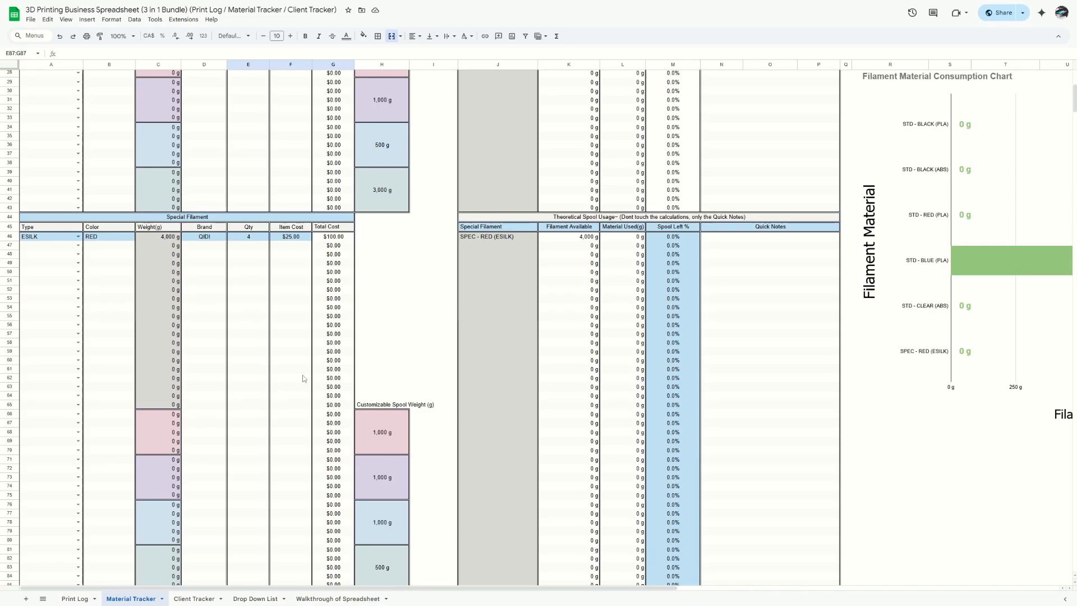
{"action": "scroll", "coordinate": [303, 379], "scroll_direction": "down", "scroll_amount": 3}
{"action": "scroll", "coordinate": [217, 338], "scroll_direction": "down", "scroll_amount": 2}
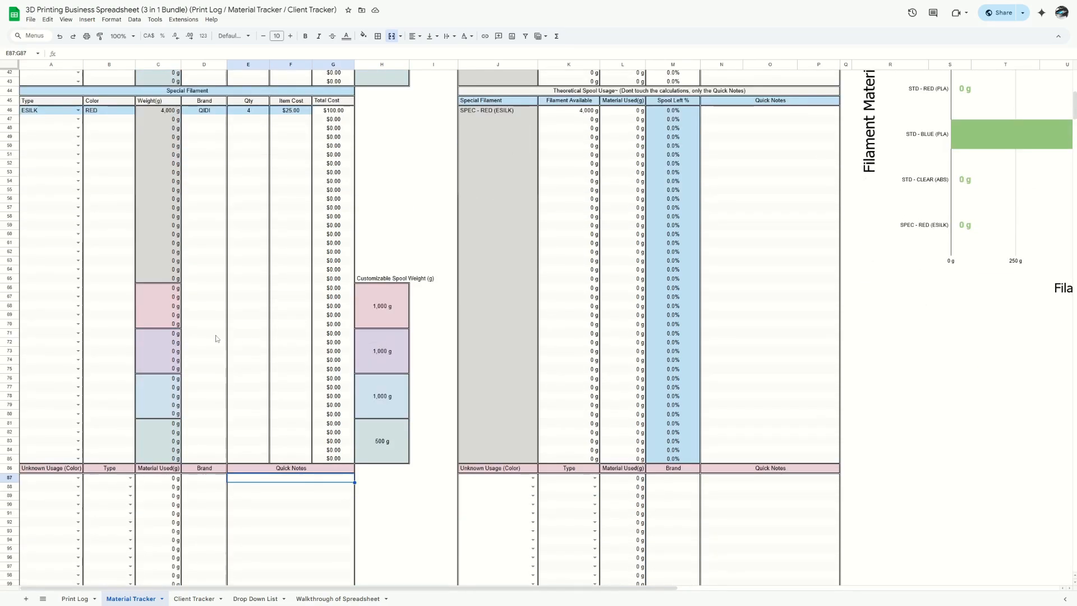
{"action": "scroll", "coordinate": [273, 441], "scroll_direction": "down", "scroll_amount": 5}
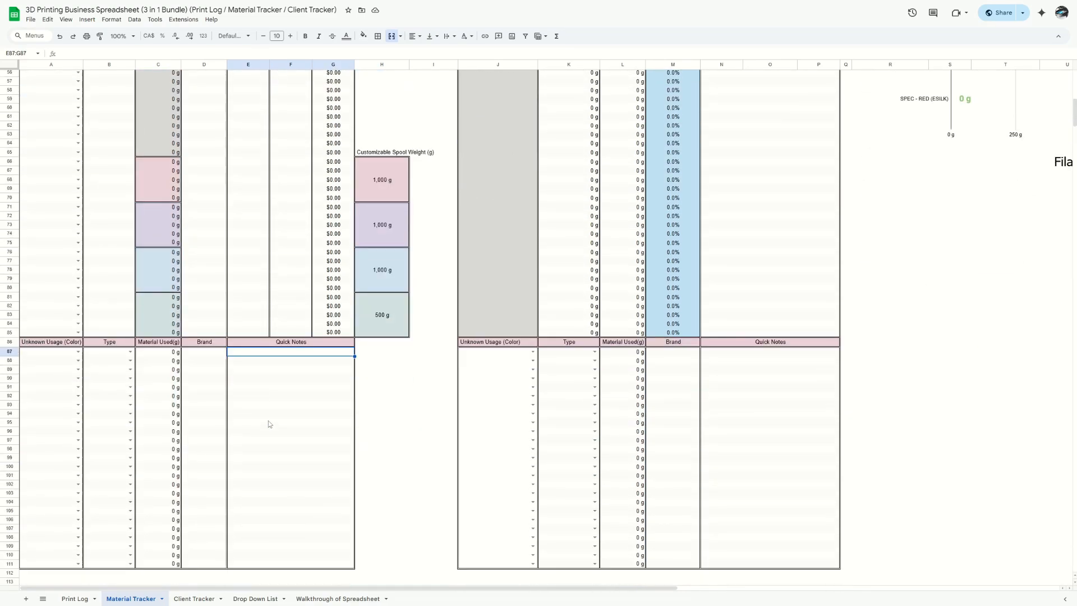
- Check the Unknown Usage colour options and highlight their source list C3:C52 on the Drop Down List sheet, then return to the Material Tracker
{"action": "left_click", "coordinate": [75, 352]}
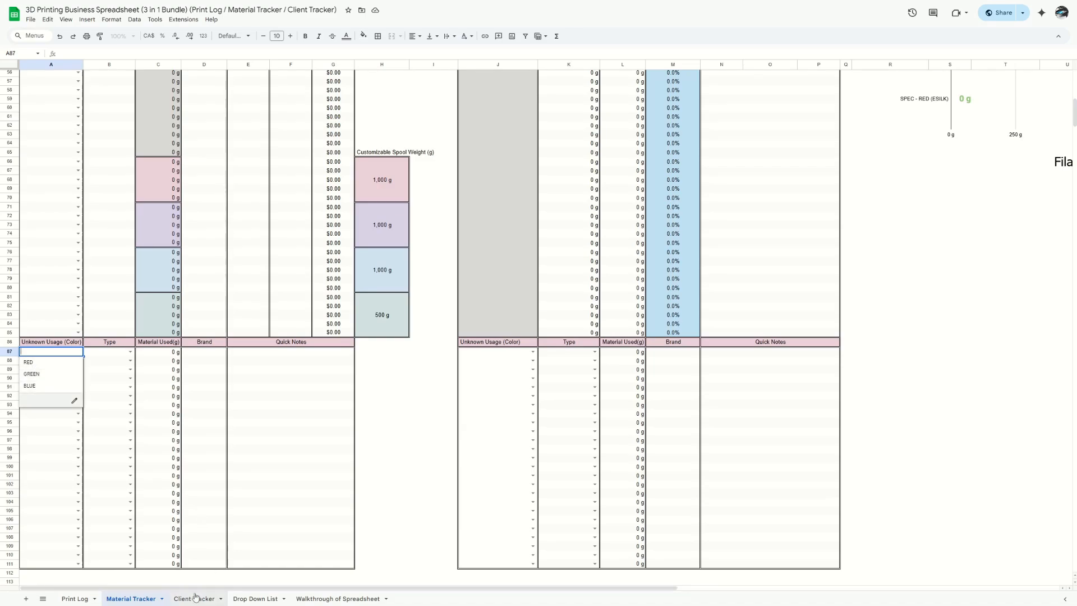
{"action": "left_click", "coordinate": [256, 600]}
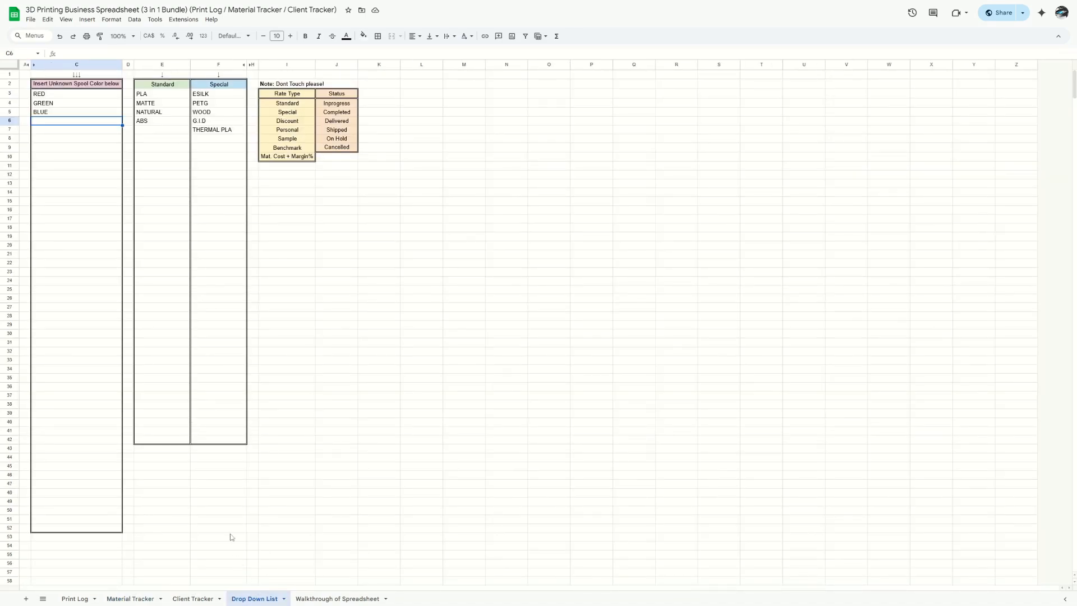
{"action": "left_click_drag", "start_coordinate": [47, 97], "coordinate": [95, 533]}
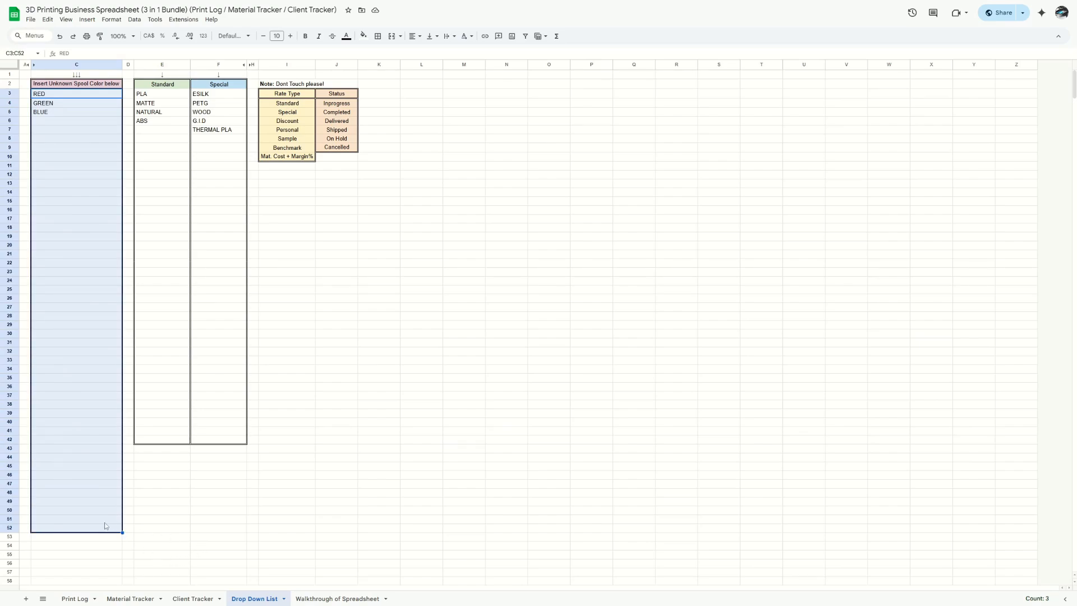
{"action": "left_click", "coordinate": [131, 599]}
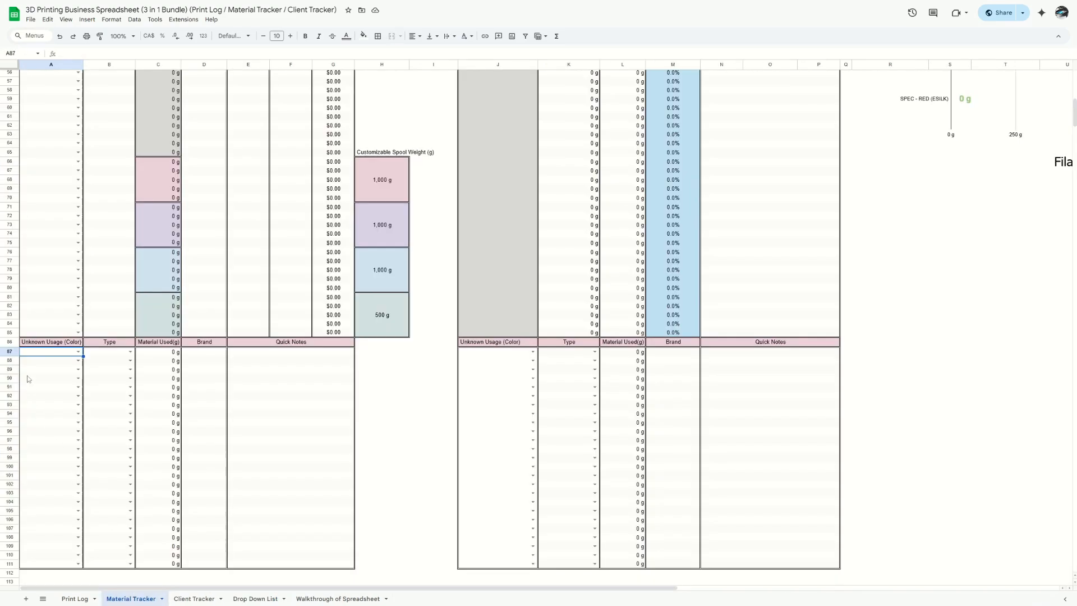
{"action": "scroll", "coordinate": [347, 244], "scroll_direction": "up", "scroll_amount": 15}
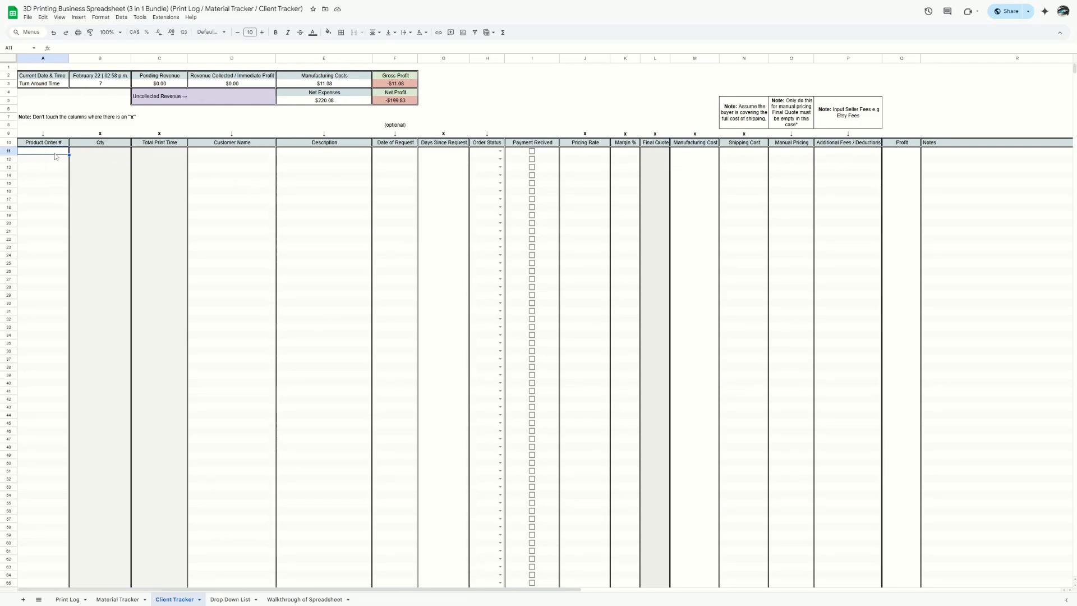
- Check the sample order's Product Order # in the Print Log and enter it in cell A11 of the Client Tracker
{"action": "left_click", "coordinate": [68, 599]}
{"action": "left_click", "coordinate": [59, 346]}
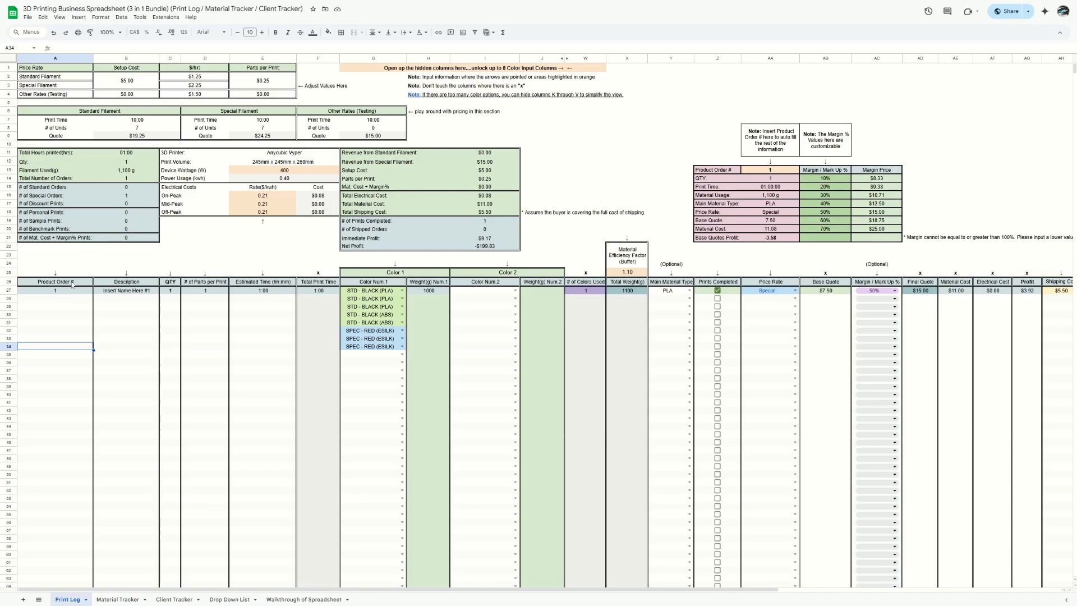
{"action": "left_click", "coordinate": [67, 291]}
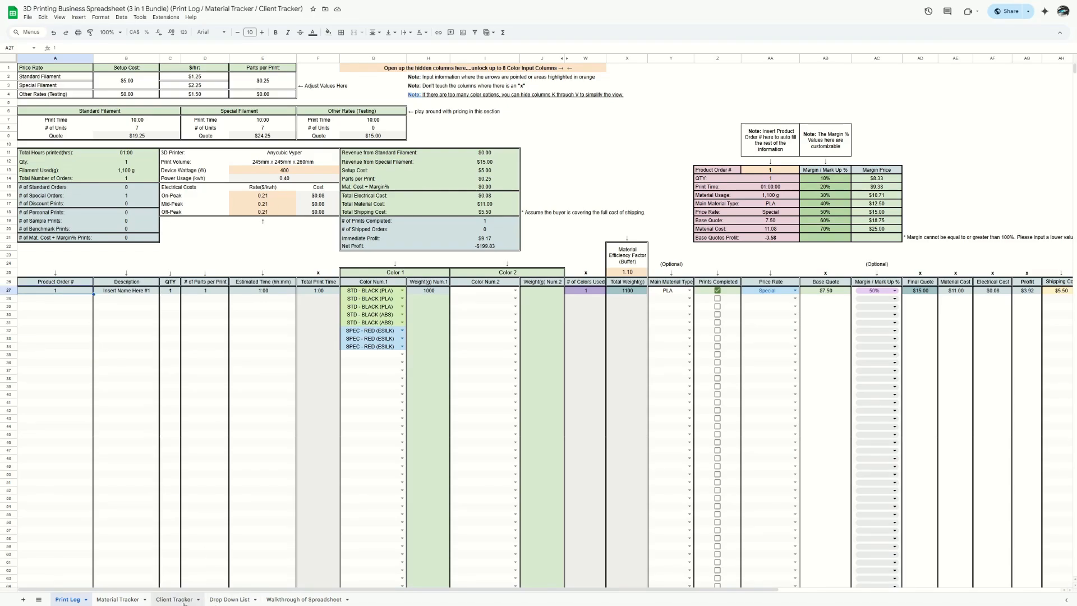
{"action": "left_click", "coordinate": [184, 602]}
{"action": "left_click", "coordinate": [51, 159]}
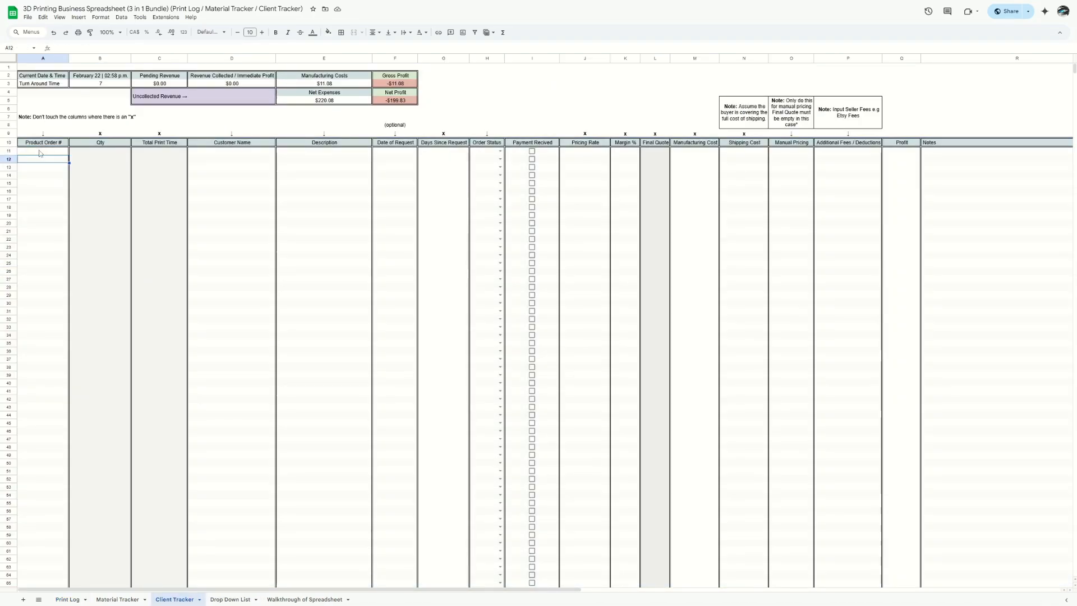
{"action": "left_click", "coordinate": [39, 153]}
{"action": "type", "text": "1"}
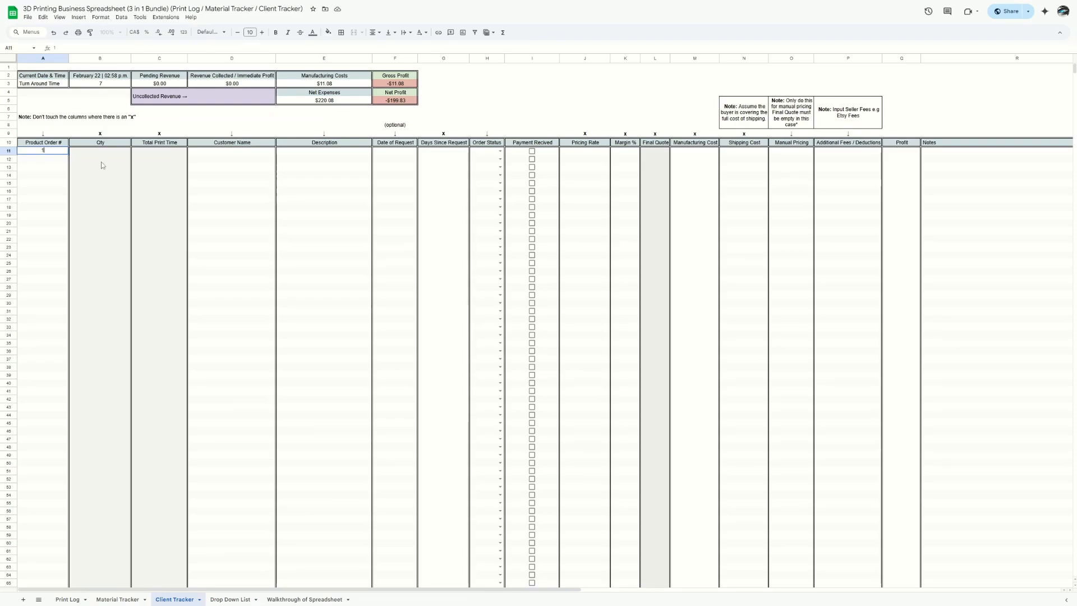
{"action": "key", "text": "Return"}
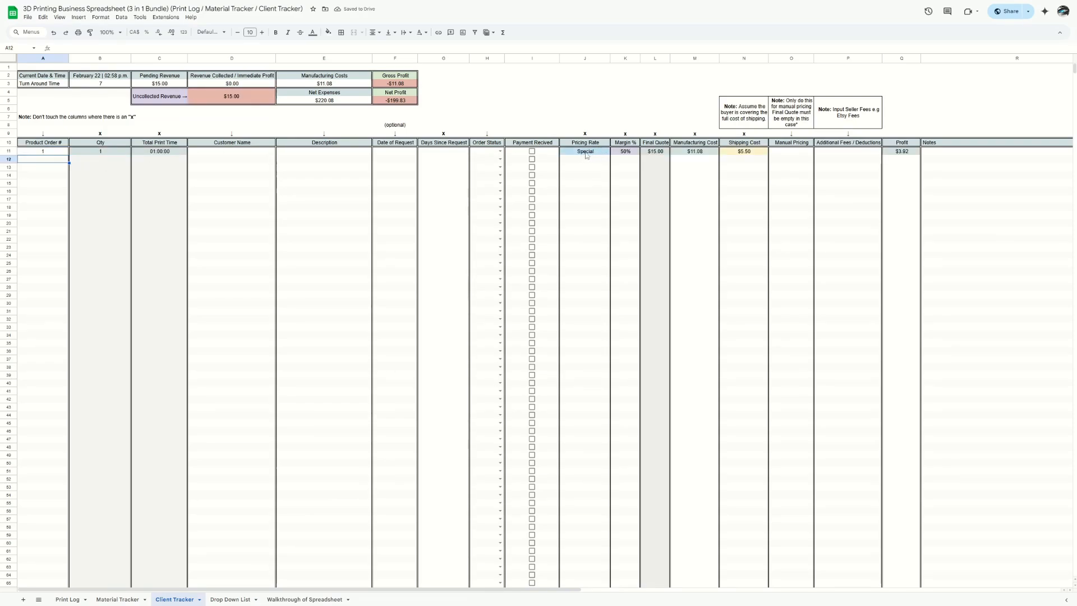
- Compare the Print Log order with the Client Tracker's auto-filled row and examine the Manual Pricing note
{"action": "left_click", "coordinate": [68, 599]}
{"action": "left_click", "coordinate": [672, 300]}
{"action": "left_click", "coordinate": [746, 313]}
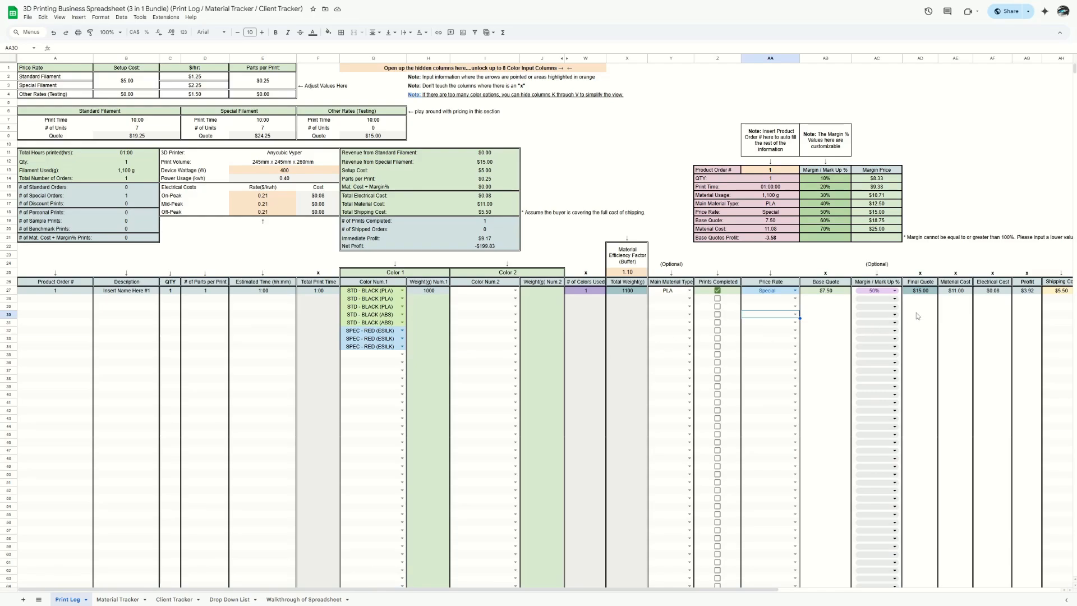
{"action": "left_click", "coordinate": [172, 600]}
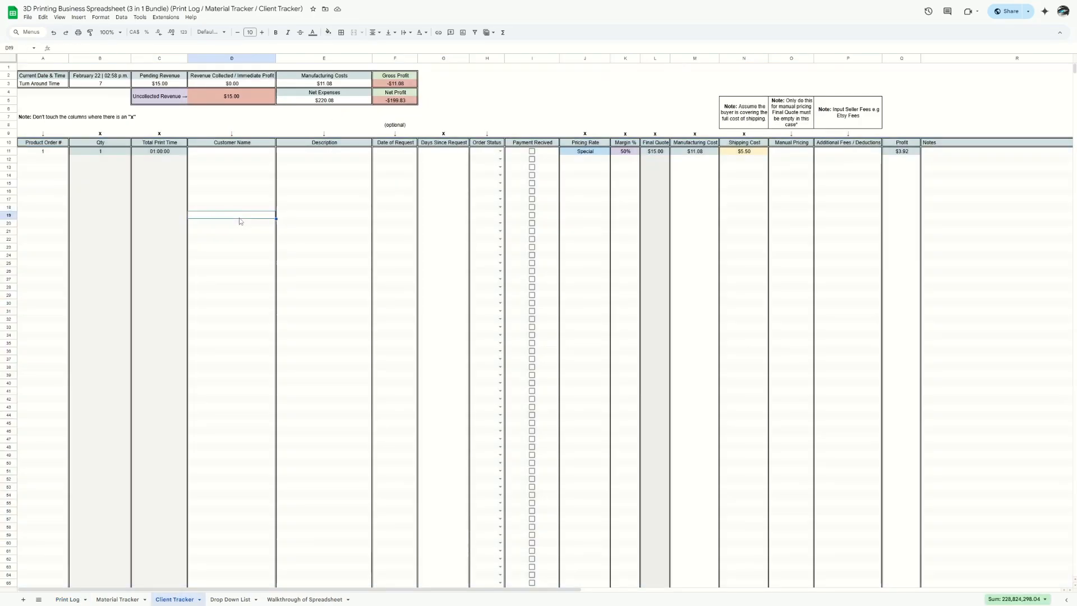
{"action": "left_click", "coordinate": [97, 153]}
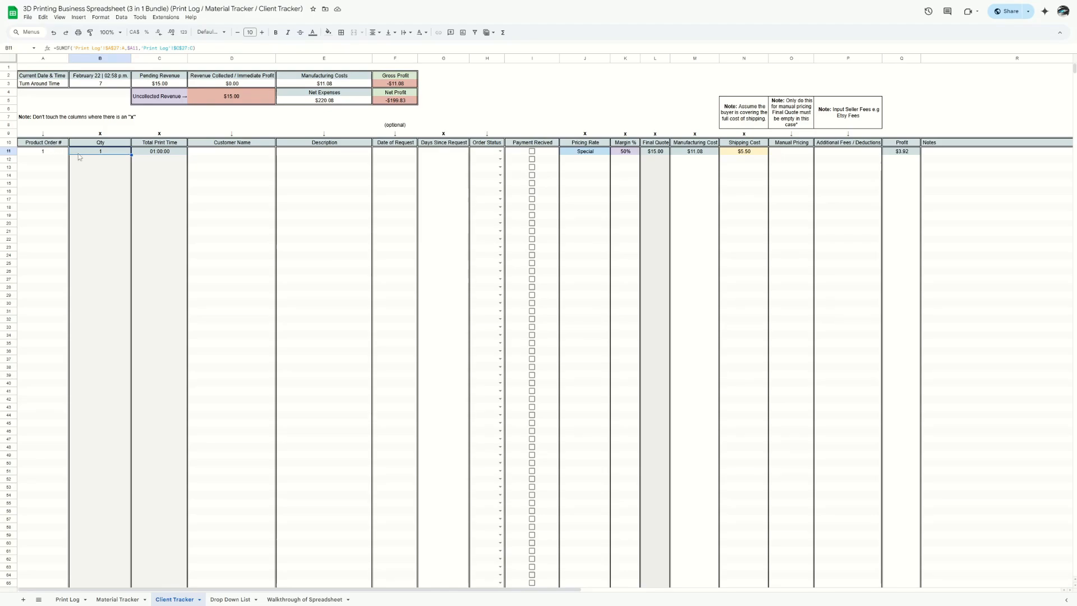
{"action": "left_click", "coordinate": [158, 156]}
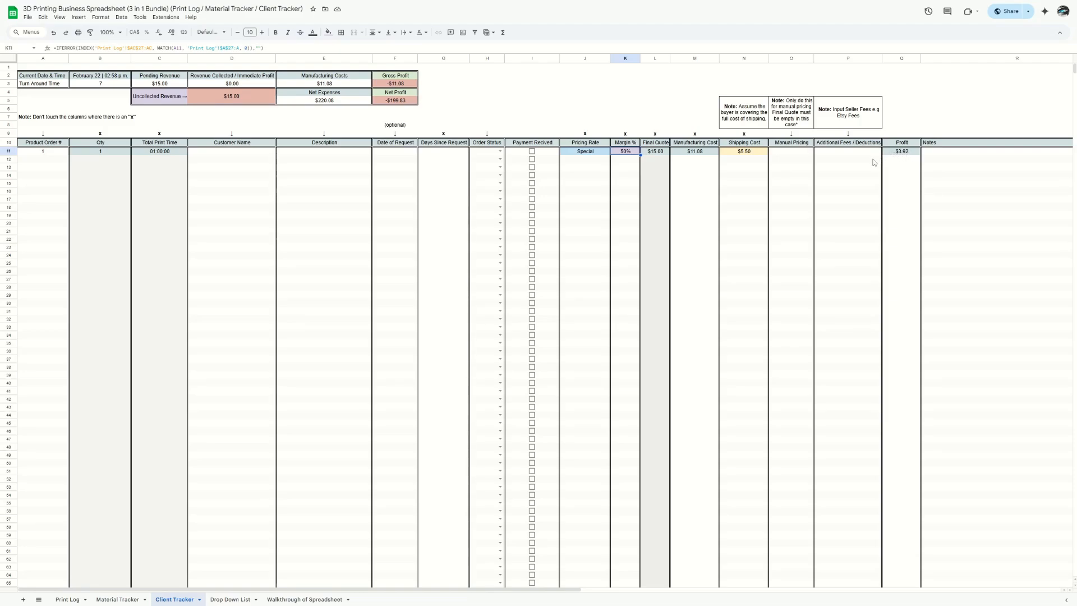
{"action": "left_click", "coordinate": [792, 117]}
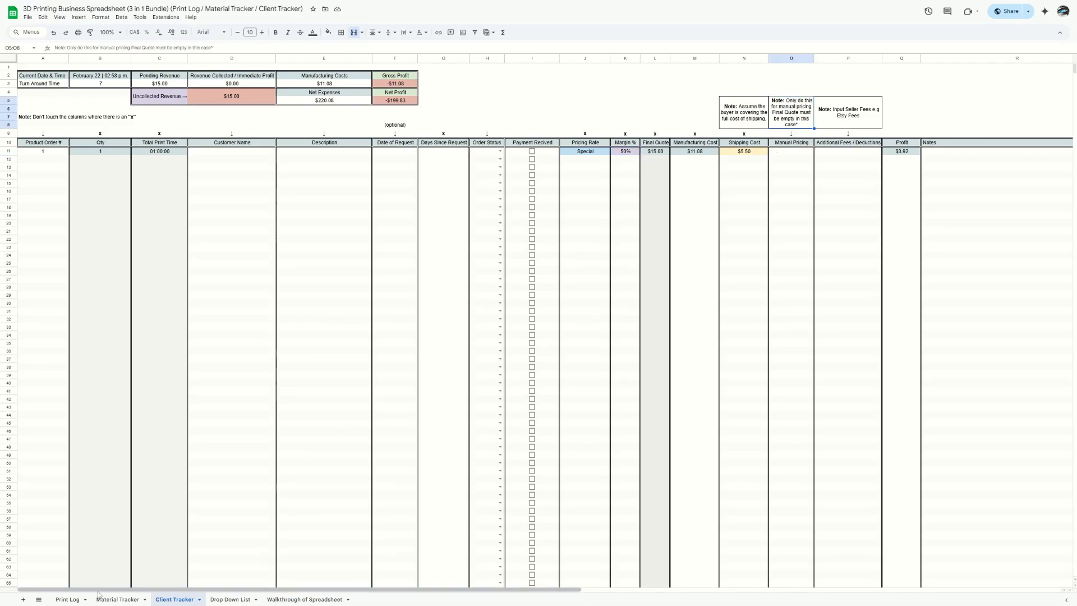
- Set the sample order's Price Rate to Discount in the Print Log and check its Base Quote cell
{"action": "left_click", "coordinate": [67, 599]}
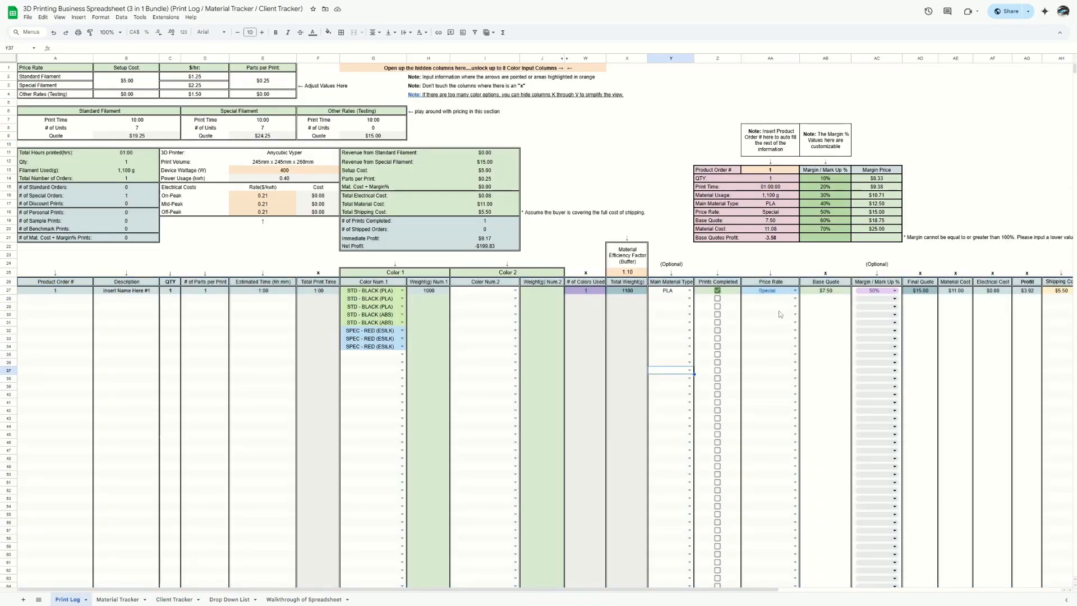
{"action": "left_click", "coordinate": [794, 291]}
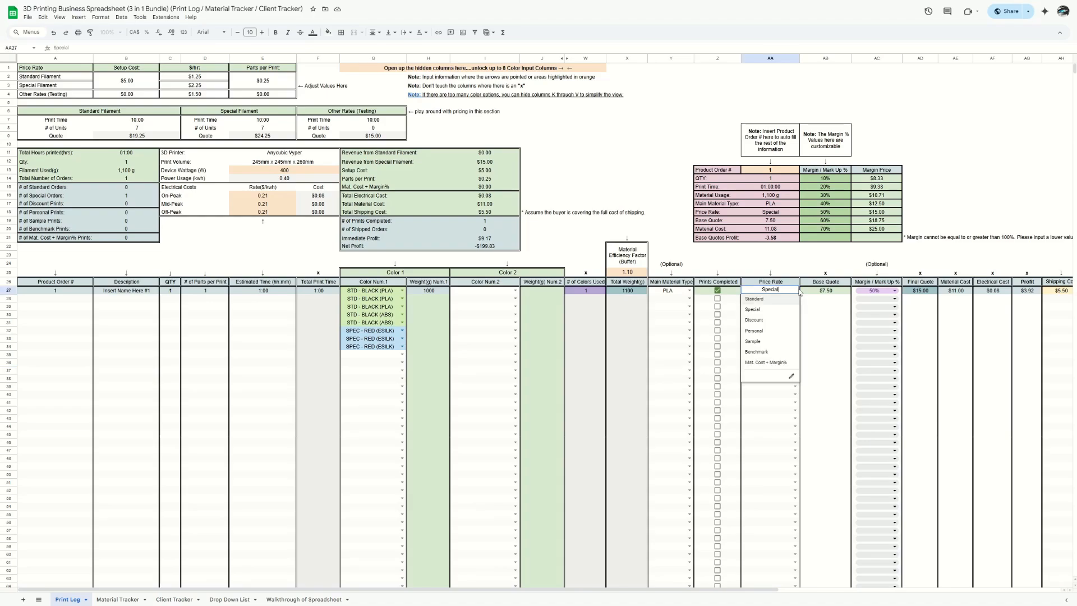
{"action": "left_click", "coordinate": [782, 320]}
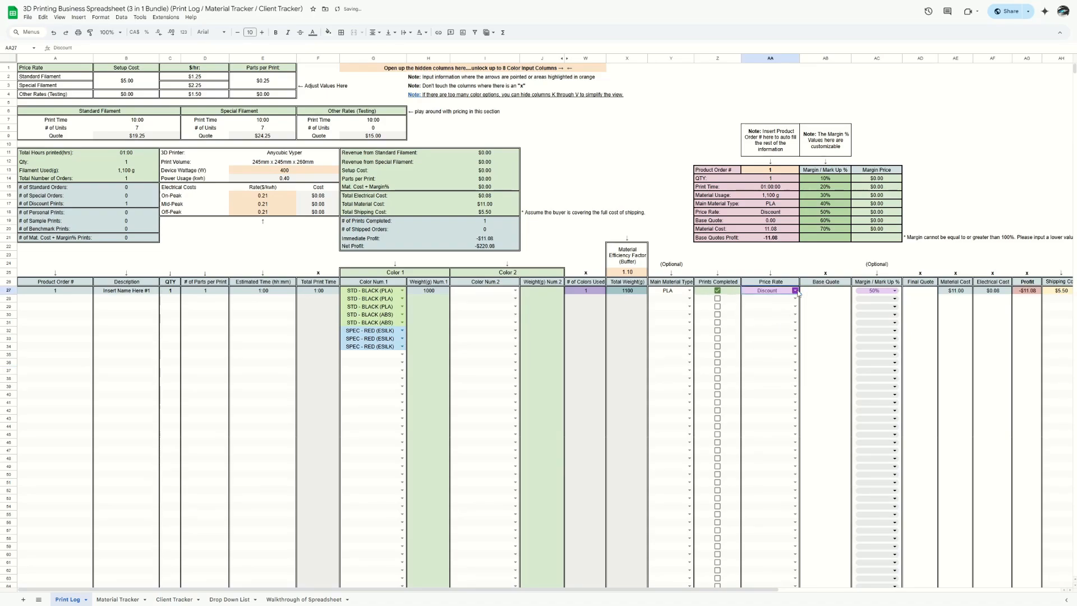
{"action": "left_click", "coordinate": [795, 291]}
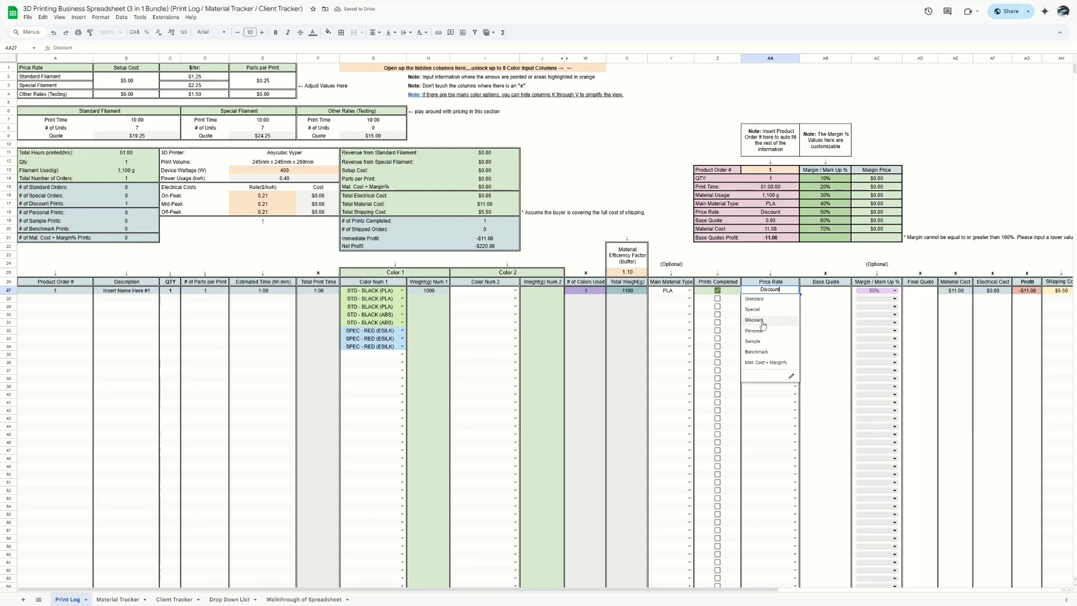
{"action": "left_click", "coordinate": [766, 320]}
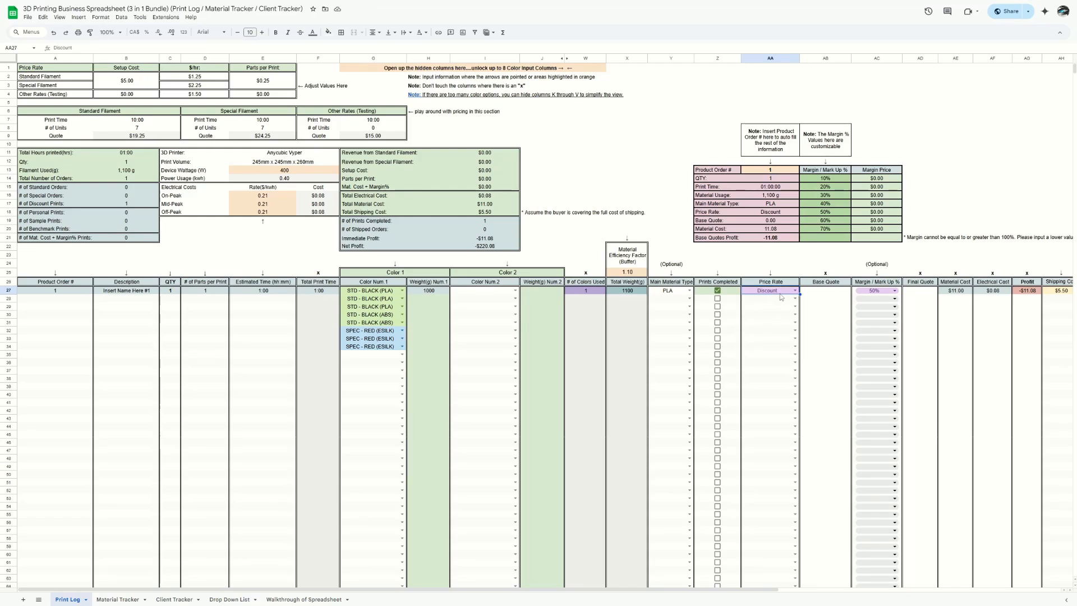
{"action": "left_click", "coordinate": [823, 290]}
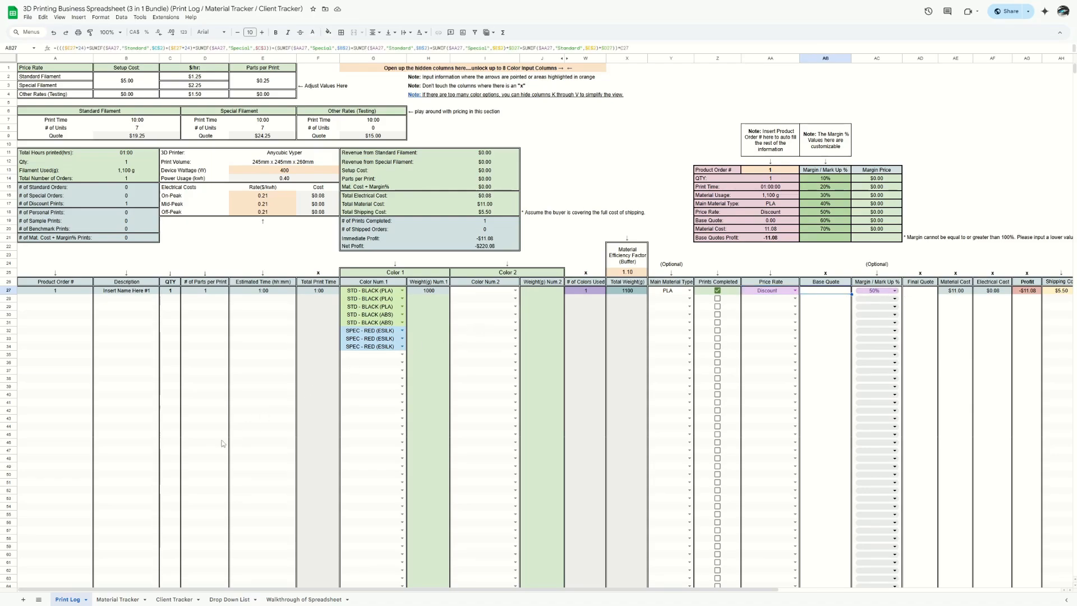
- Set the sample order's Manual Pricing to 25 in the Client Tracker
{"action": "left_click", "coordinate": [120, 600]}
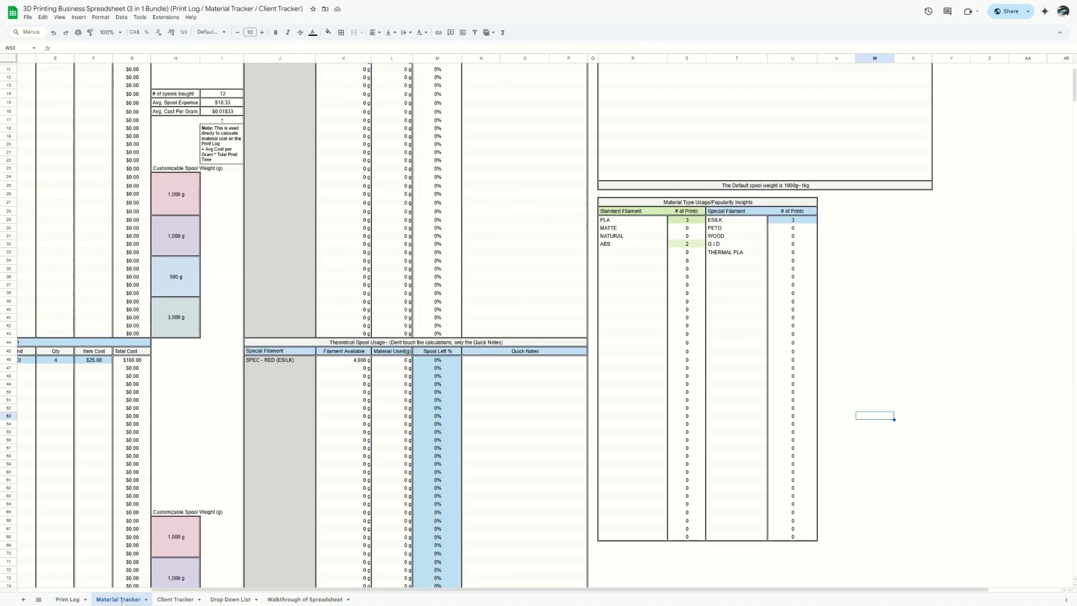
{"action": "left_click", "coordinate": [190, 600]}
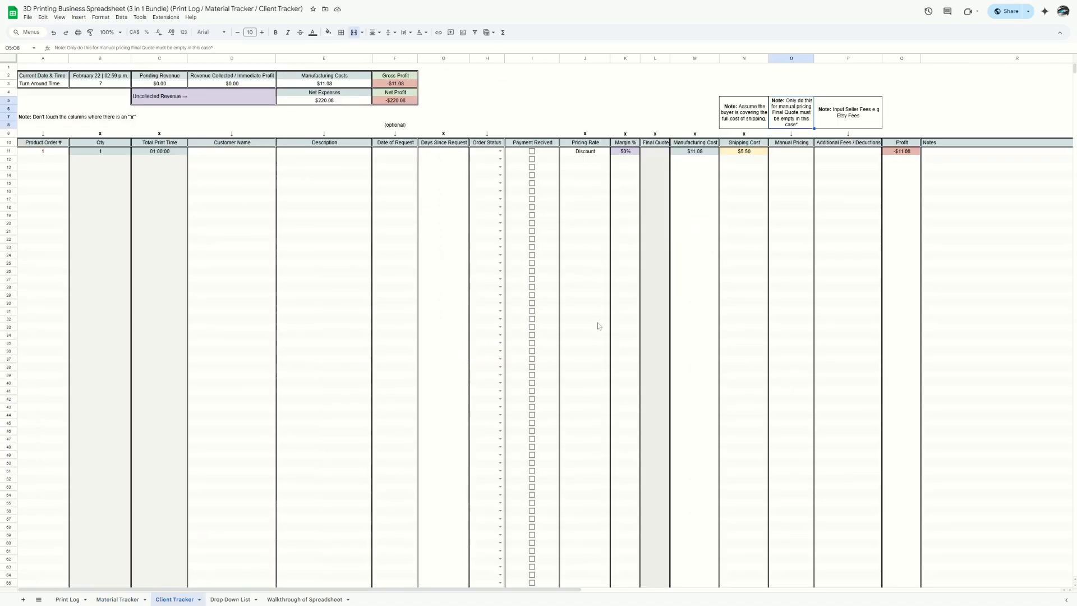
{"action": "left_click", "coordinate": [782, 150]}
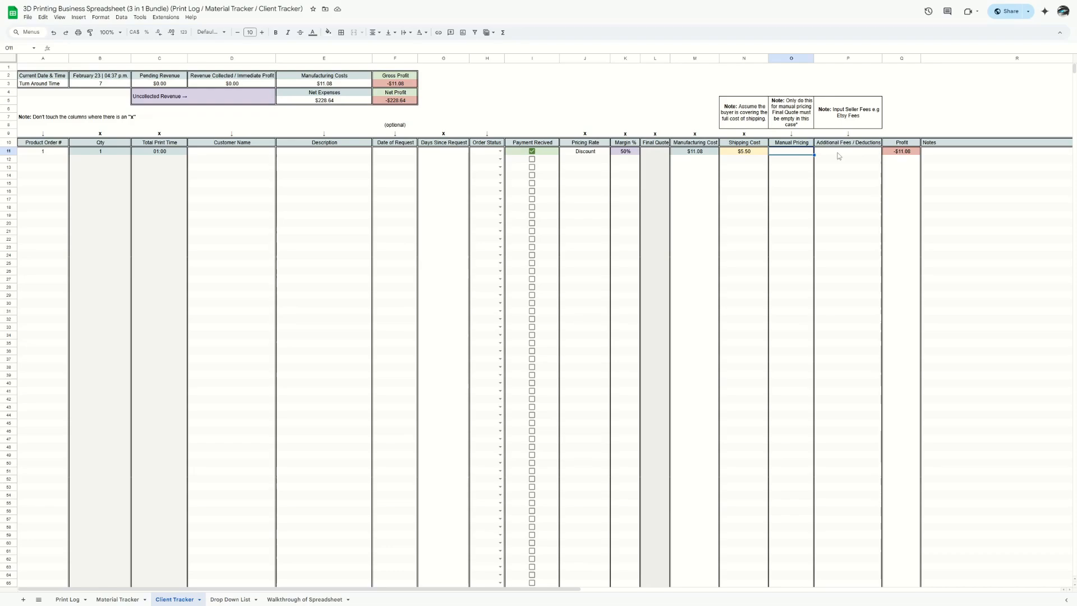
{"action": "type", "text": "25"}
{"action": "key", "text": "Return"}
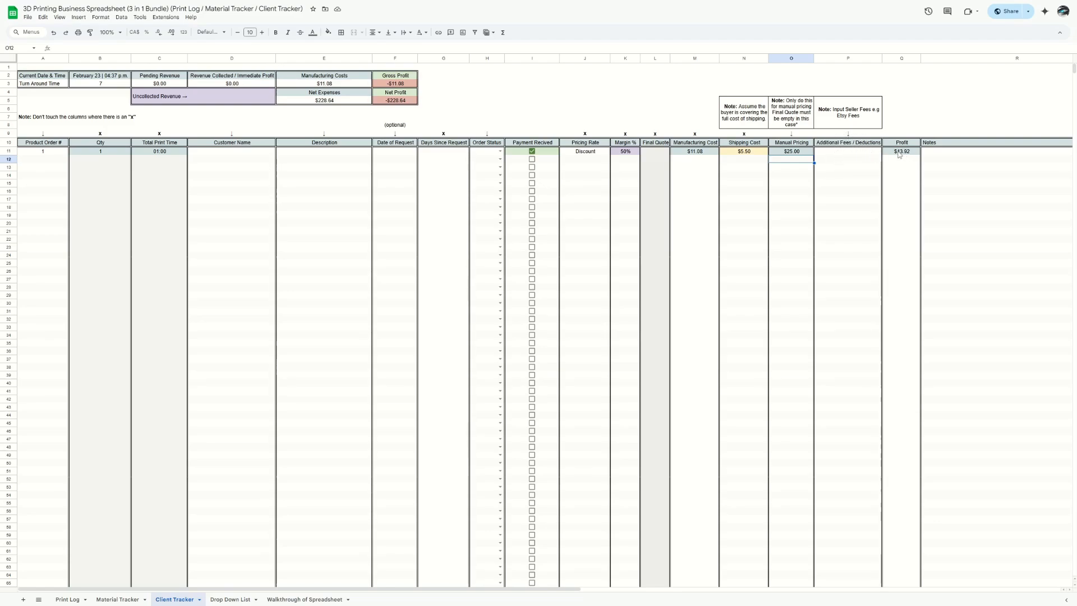
- Enter 1 as the sample order's Additional Fees / Deductions in the Client Tracker
{"action": "left_click", "coordinate": [857, 151]}
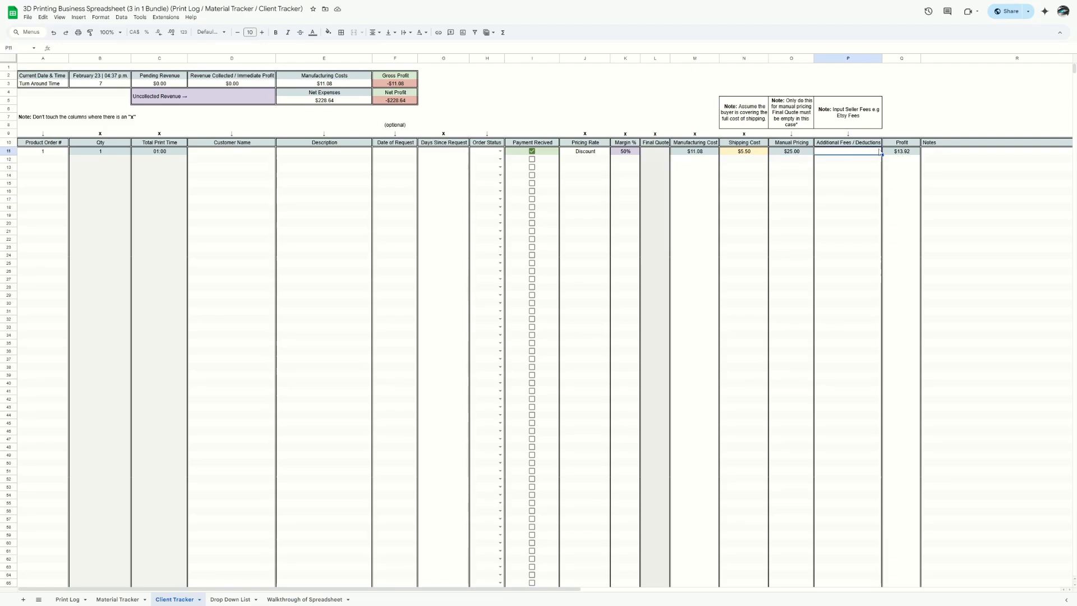
{"action": "type", "text": "1"}
{"action": "key", "text": "Return"}
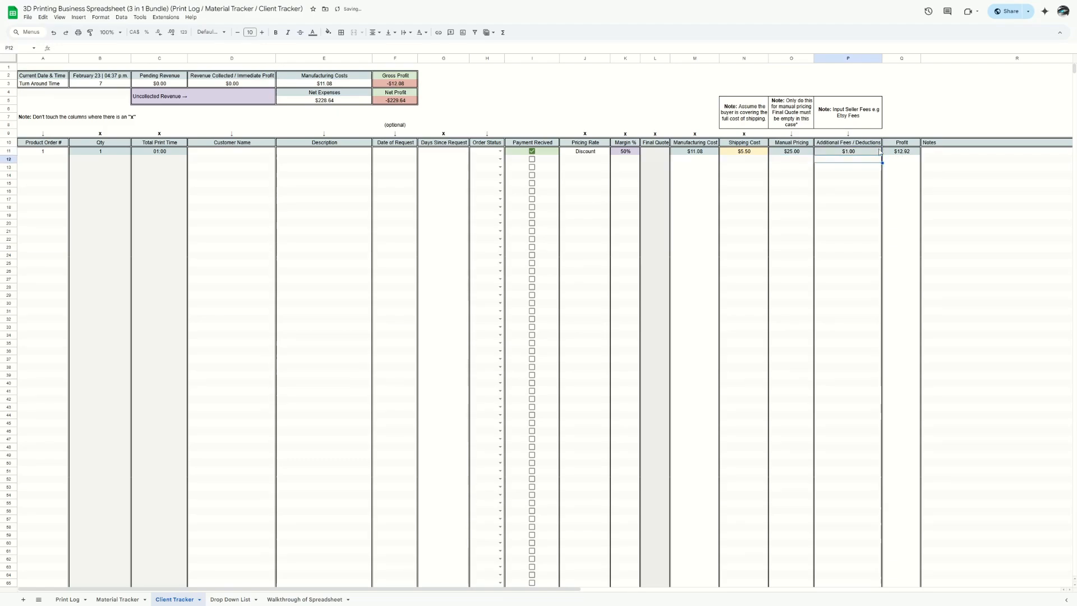